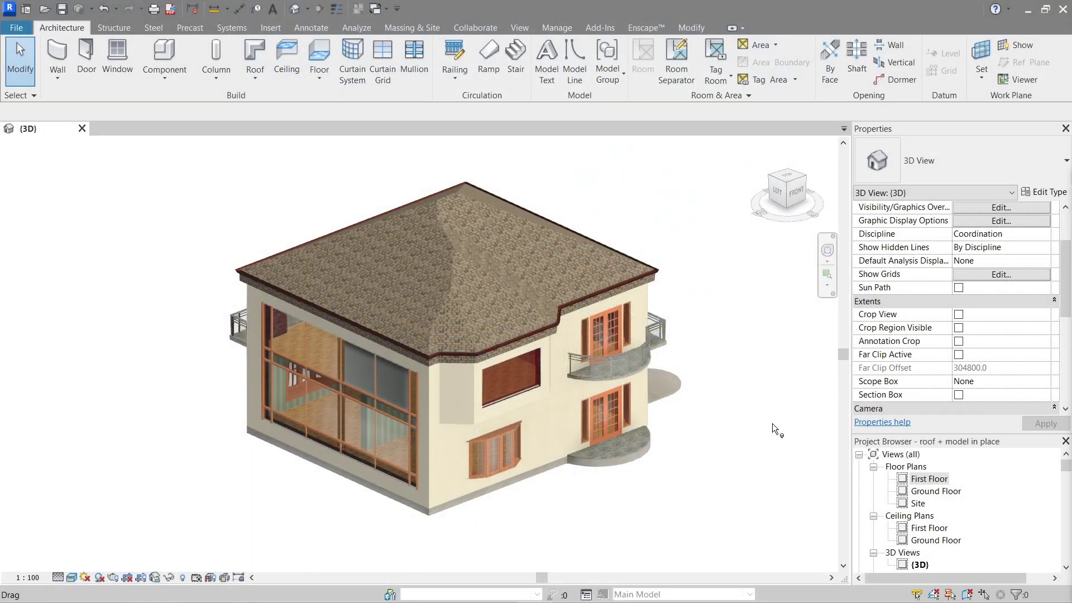
pyautogui.keyDown('shift'); pyautogui.moveTo(717, 454); pyautogui.dragTo(697, 465, button='middle'); pyautogui.keyUp('shift')
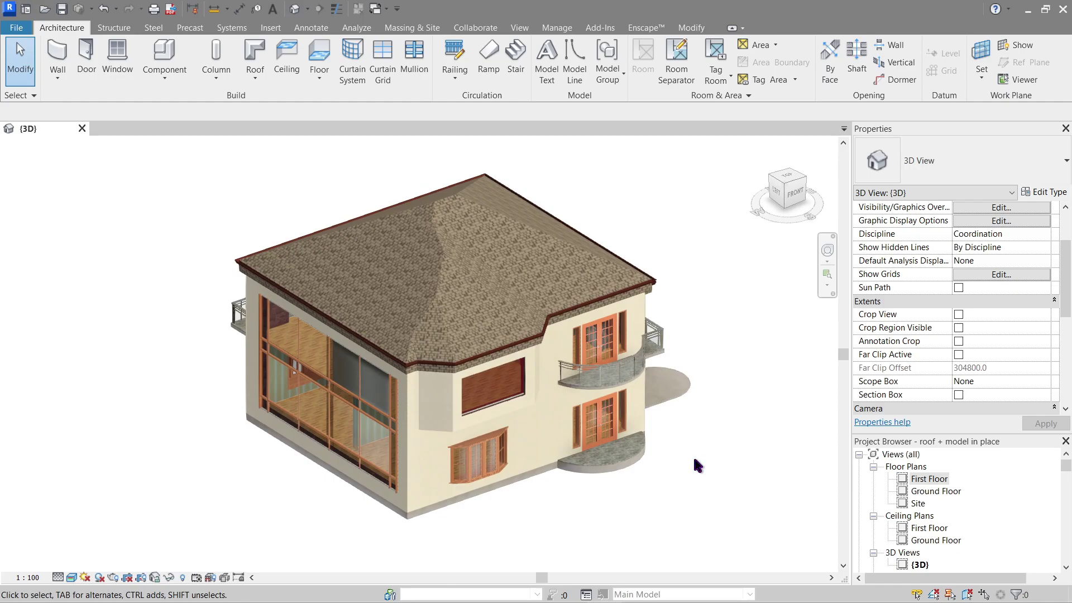
pyautogui.click(173, 84)
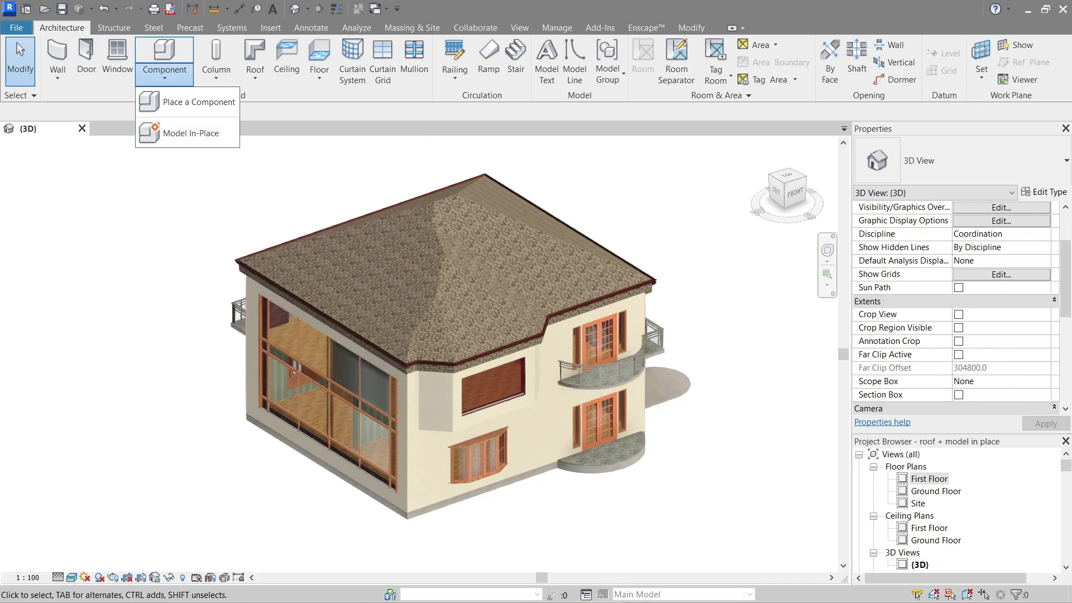
pyautogui.click(818, 221)
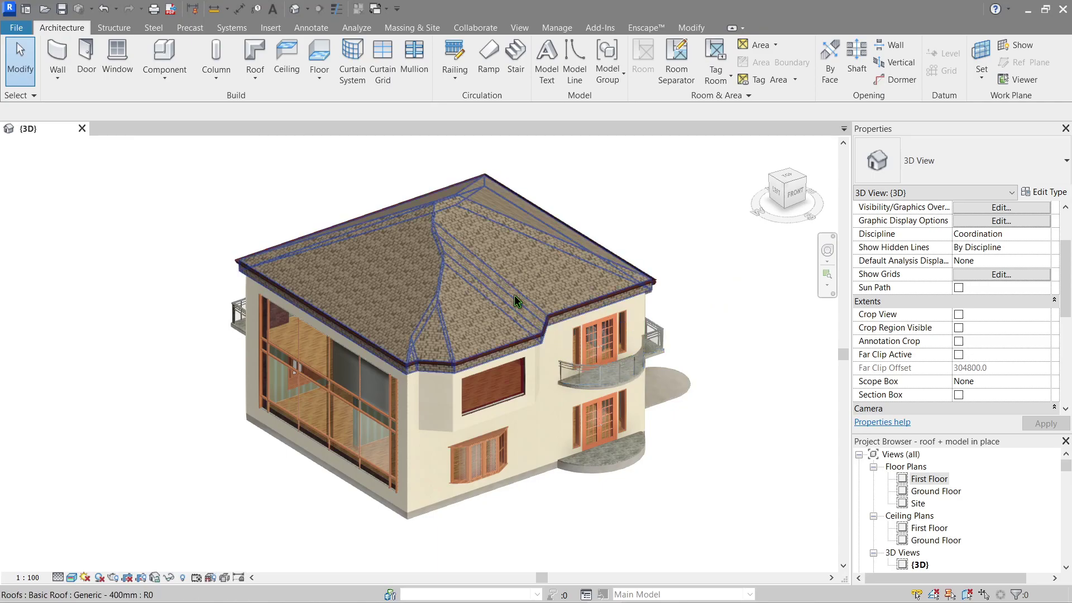
# On the Ground Floor plan, create a rectangular architectural floor of about 32.6 m², type Home-ARC-Outdoor-50mm, in the open area outside the building.
pyautogui.doubleClick(931, 492)
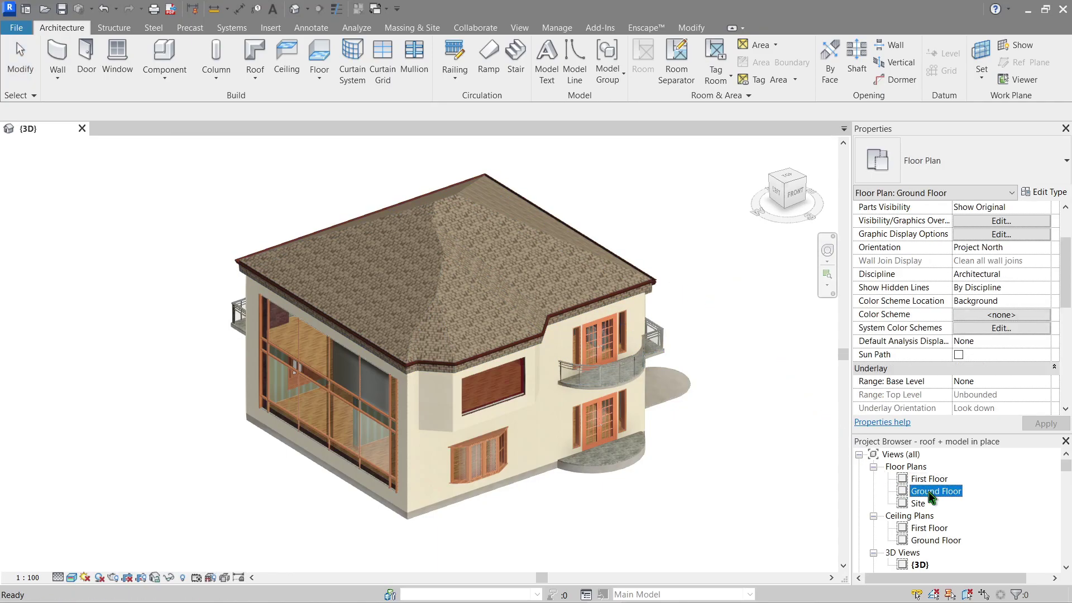
pyautogui.scroll(3, 268, 402)
pyautogui.moveTo(320, 343); pyautogui.dragTo(485, 327, button='middle')
pyautogui.scroll(1, 484, 327)
pyautogui.click(320, 79)
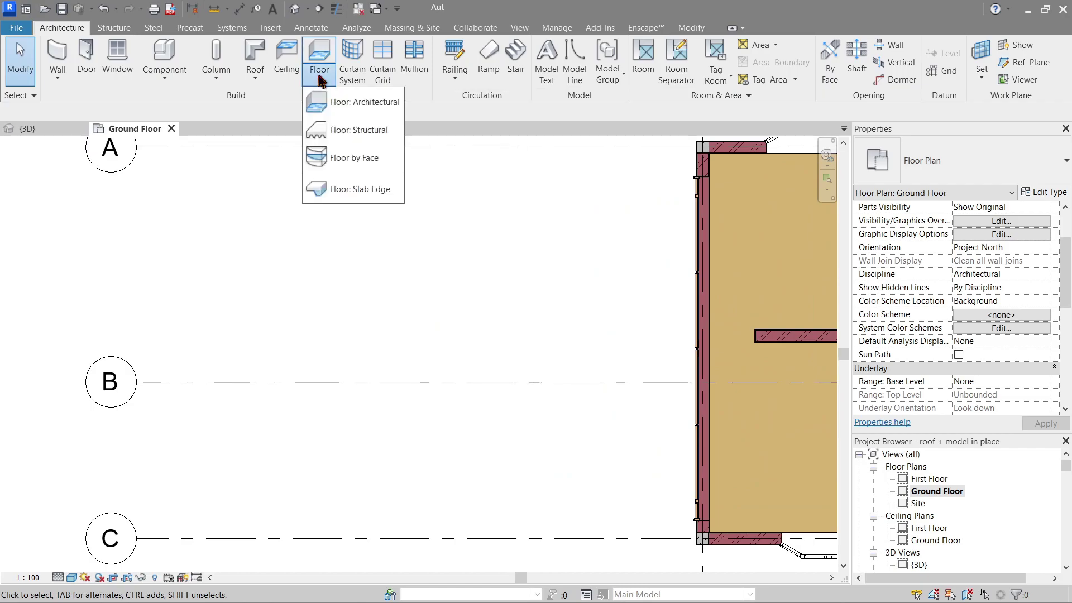
pyautogui.click(371, 102)
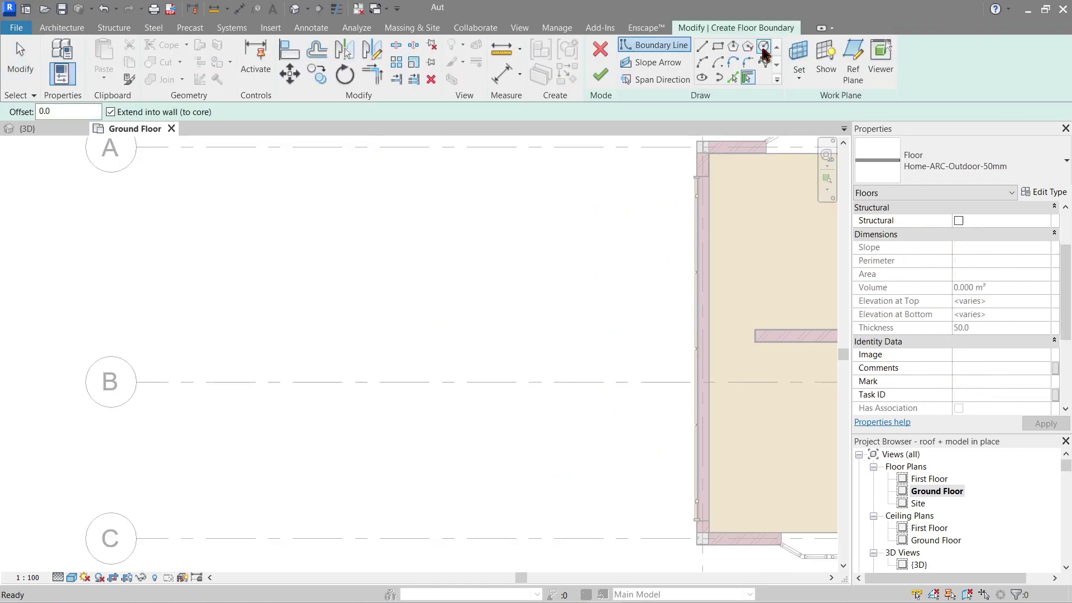
pyautogui.click(718, 46)
pyautogui.click(335, 236)
pyautogui.click(586, 435)
pyautogui.click(603, 78)
pyautogui.press('Escape')
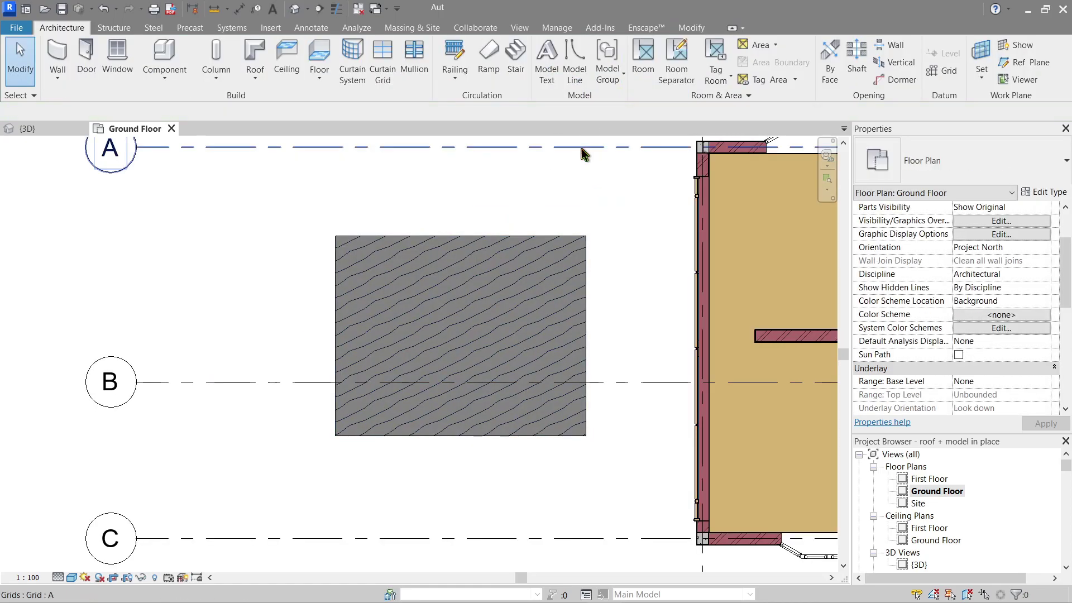
# Isolate the new outdoor floor in the 3D view with a selection box.
pyautogui.click(589, 263)
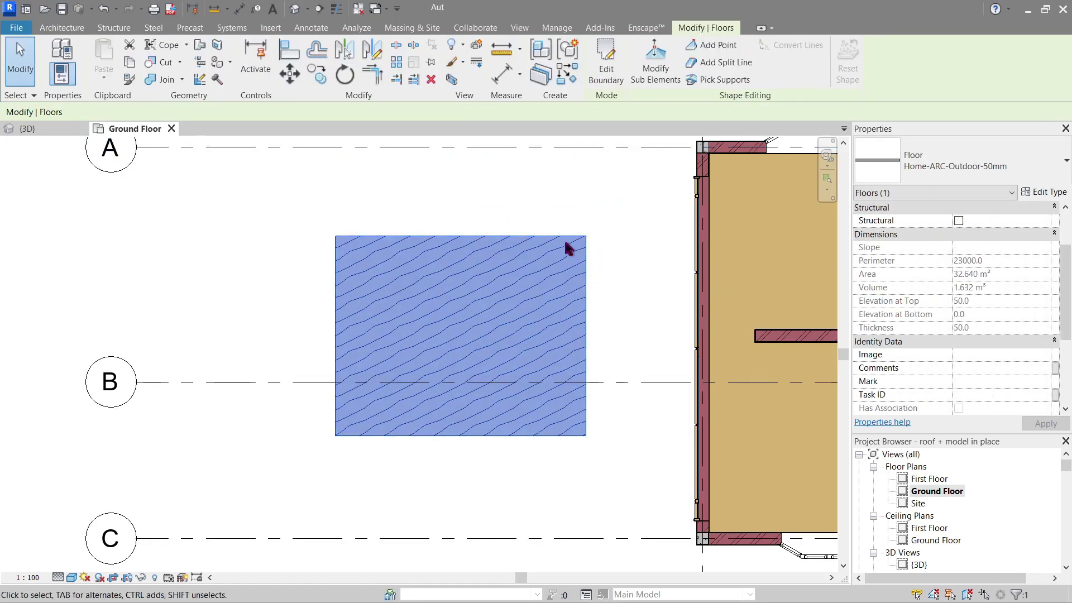
pyautogui.click(451, 84)
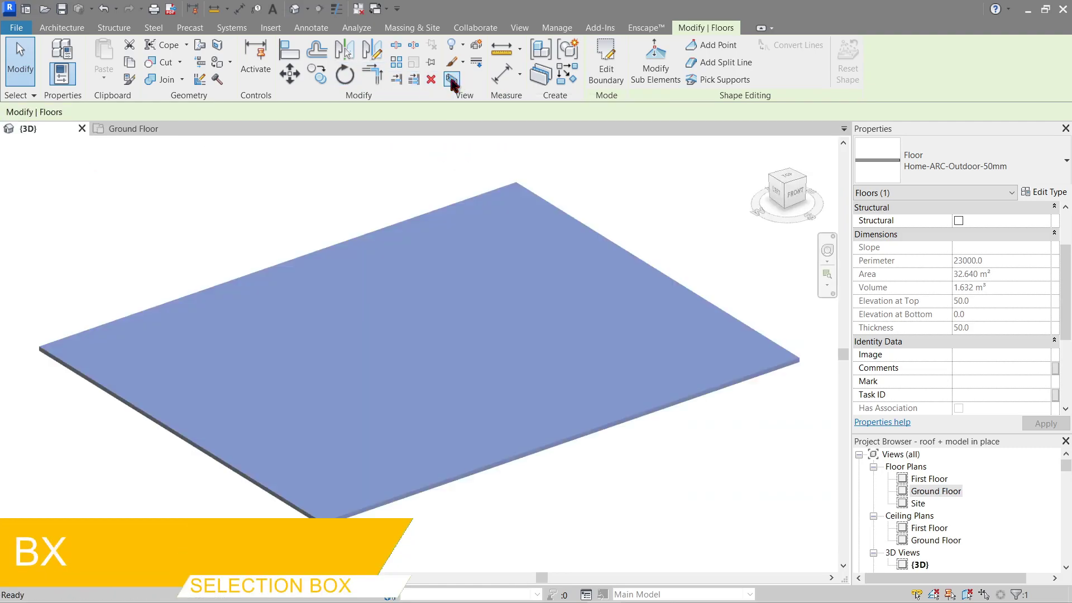
pyautogui.press('Escape')
pyautogui.keyDown('shift'); pyautogui.moveTo(413, 304); pyautogui.dragTo(432, 293, button='middle'); pyautogui.keyUp('shift')
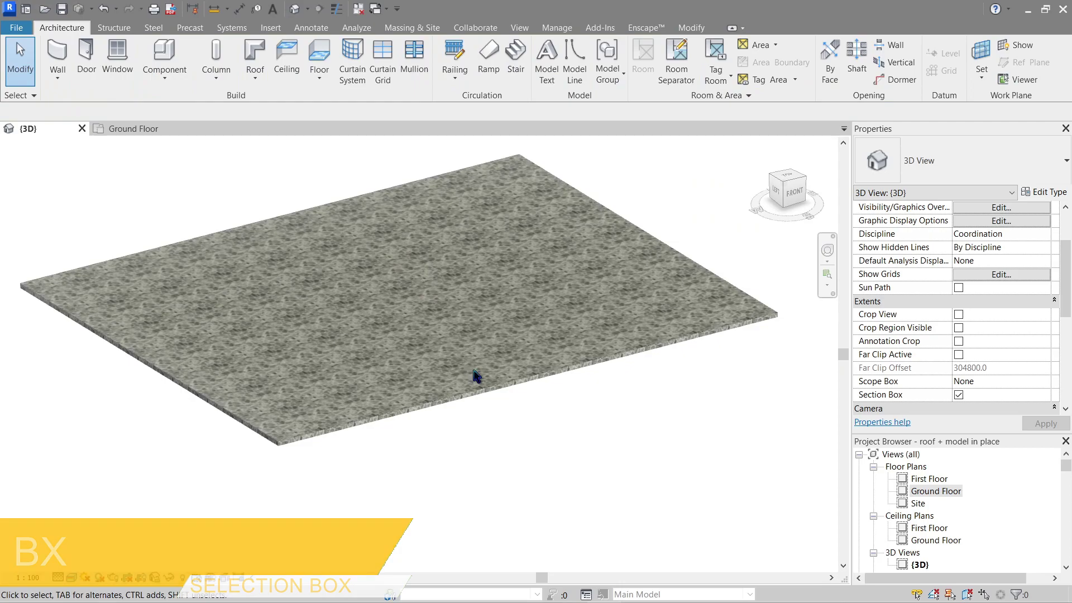
pyautogui.click(481, 385)
pyautogui.keyDown('shift'); pyautogui.moveTo(481, 385); pyautogui.dragTo(511, 403, button='middle'); pyautogui.keyUp('shift')
pyautogui.press('Escape')
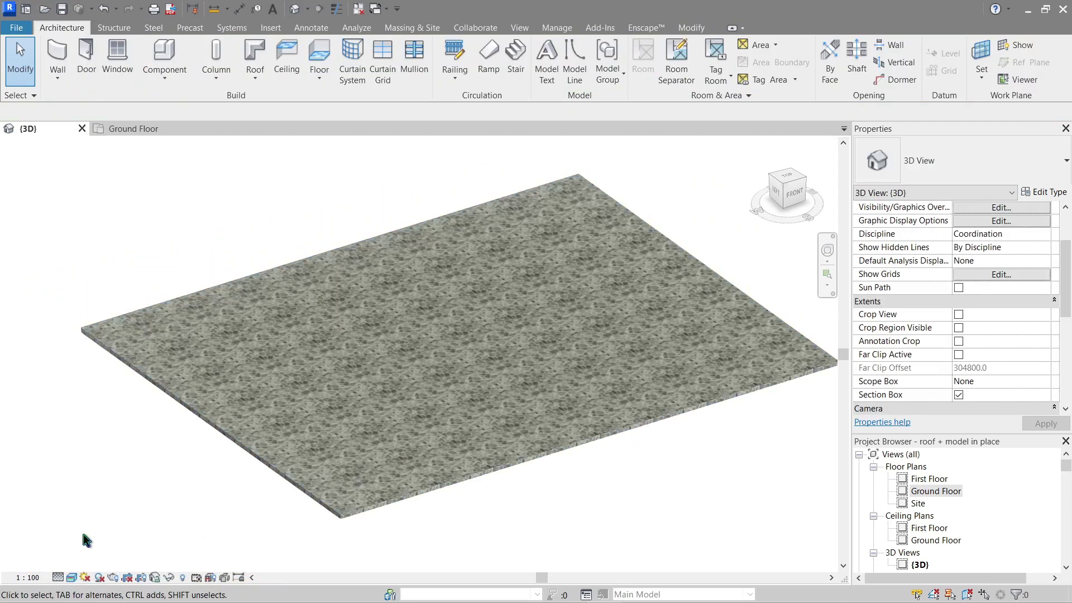
# Set the detail level of the 3D view showing the isolated floor.
pyautogui.click(58, 577)
pyautogui.click(84, 568)
pyautogui.click(357, 508)
pyautogui.press('Escape')
pyautogui.click(626, 423)
pyautogui.keyDown('shift'); pyautogui.moveTo(491, 438); pyautogui.dragTo(547, 376, button='middle'); pyautogui.keyUp('shift')
pyautogui.press('Escape')
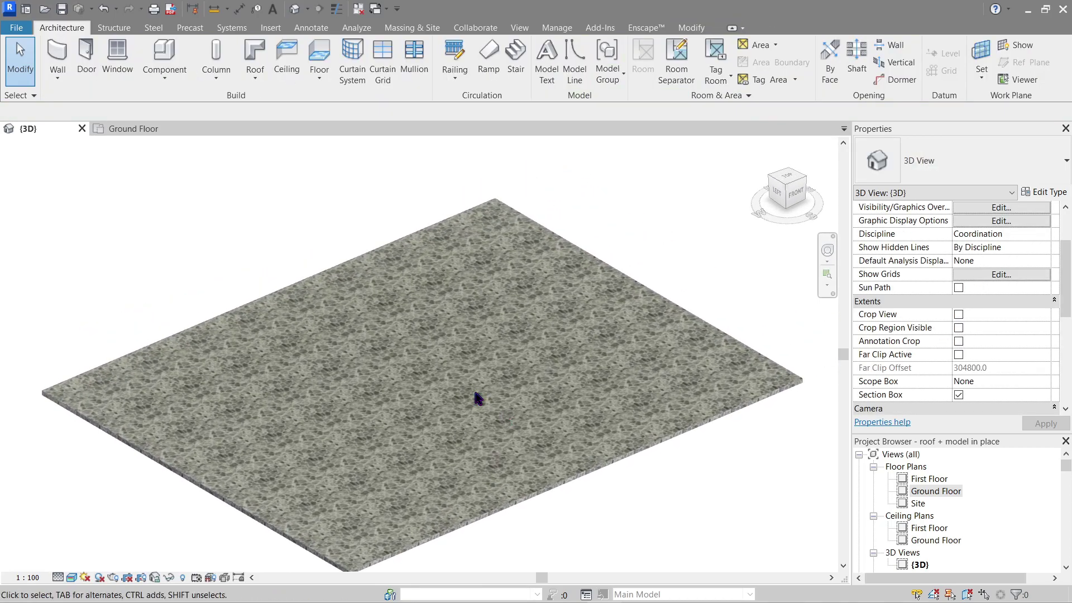
# Start an in-place model in the Generic Models category and accept the name Generic Models 2.
pyautogui.click(164, 74)
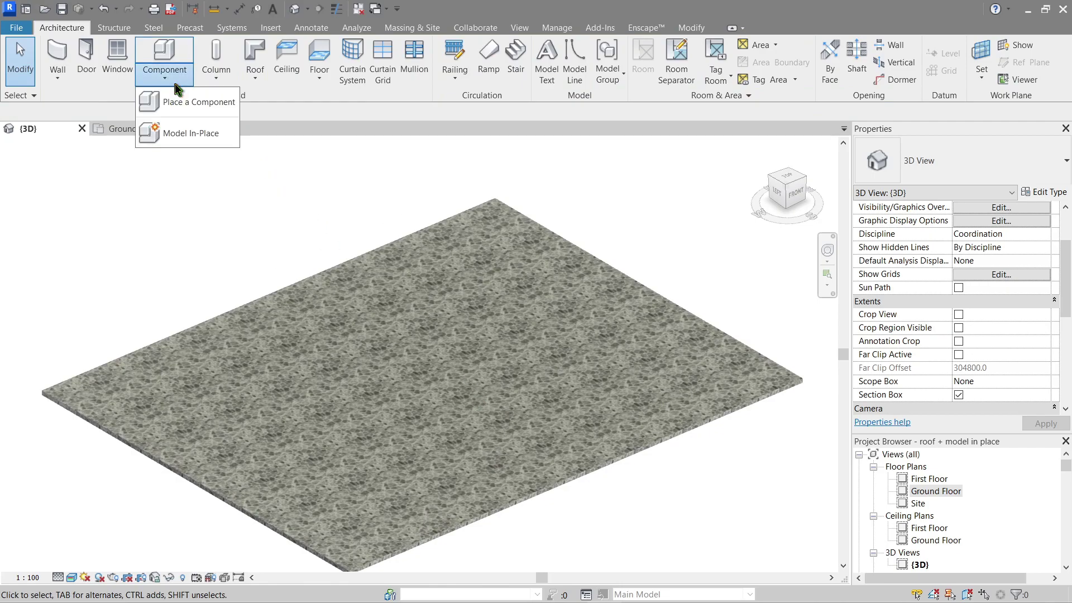
pyautogui.click(192, 138)
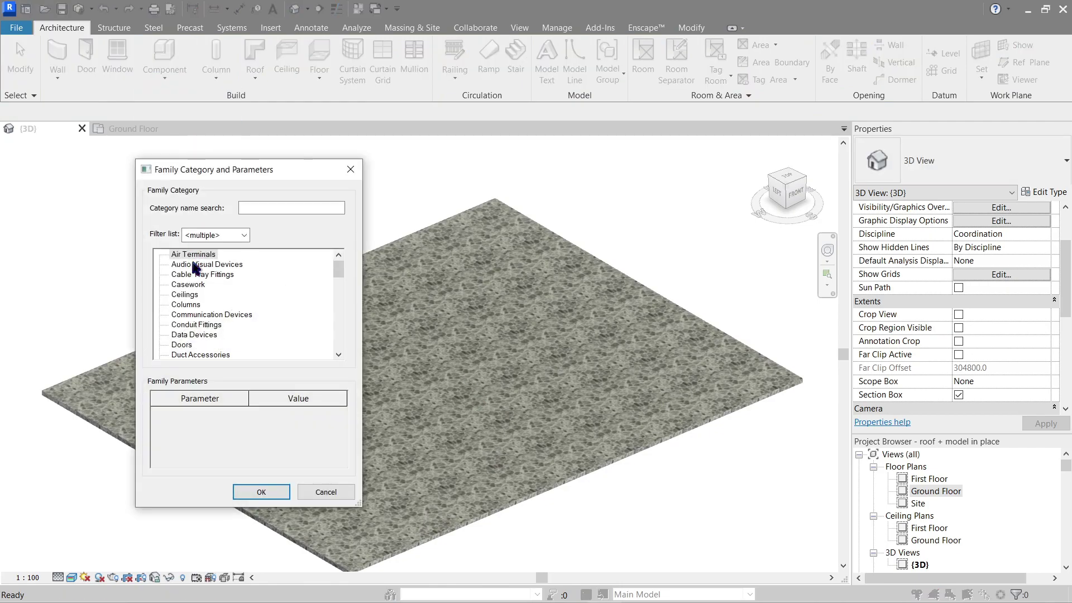
pyautogui.click(196, 287)
pyautogui.press('g')
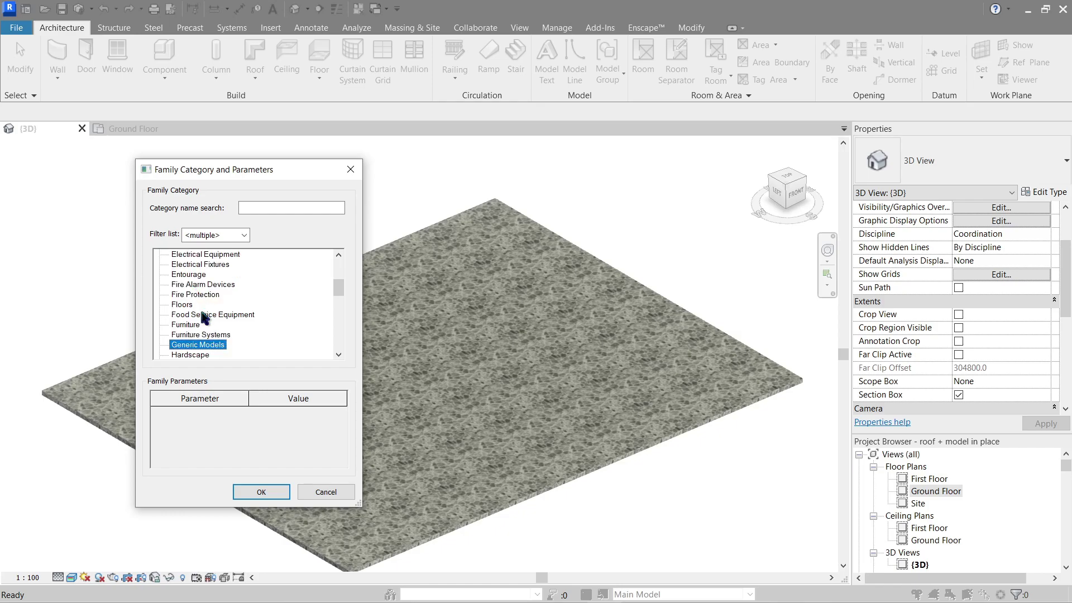
pyautogui.moveTo(342, 294); pyautogui.dragTo(338, 262)
pyautogui.click(193, 306)
pyautogui.press('g')
pyautogui.click(259, 491)
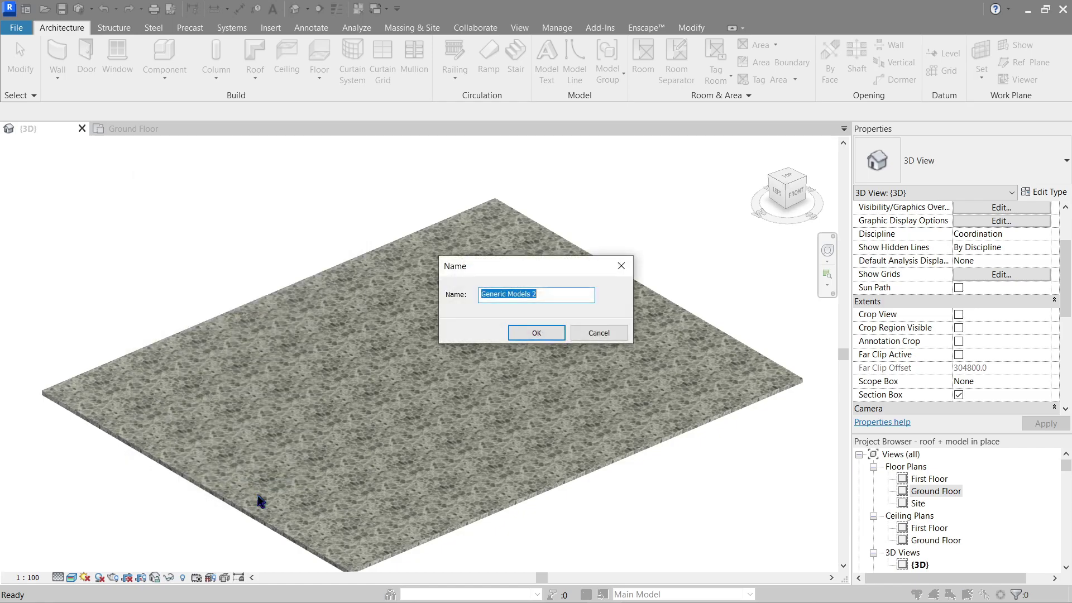
pyautogui.click(545, 332)
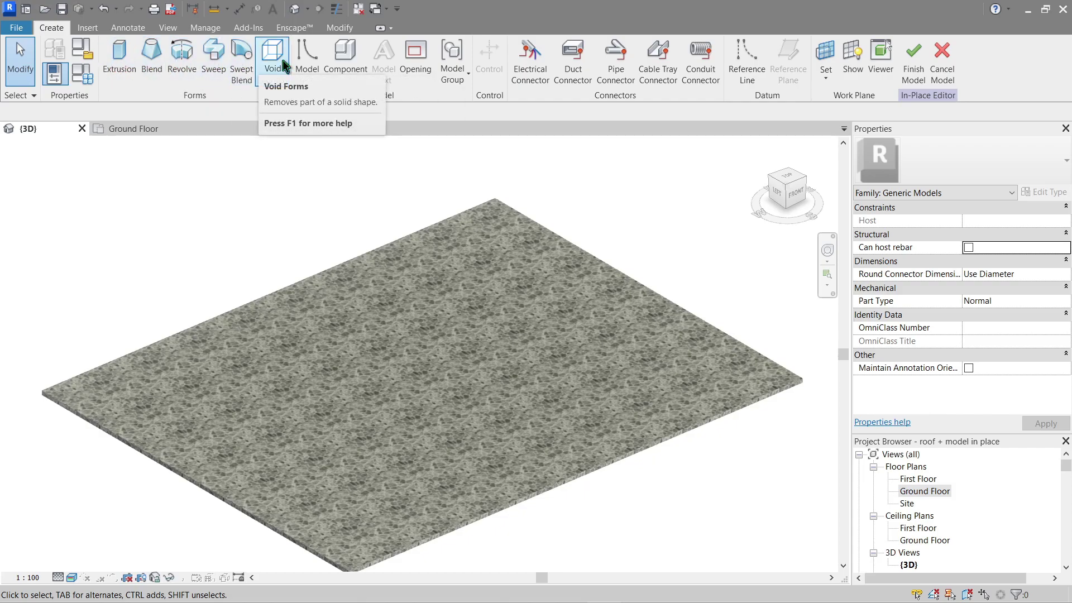
# Start a solid extrusion and set its work plane by picking the floor slab's top face.
pyautogui.click(128, 70)
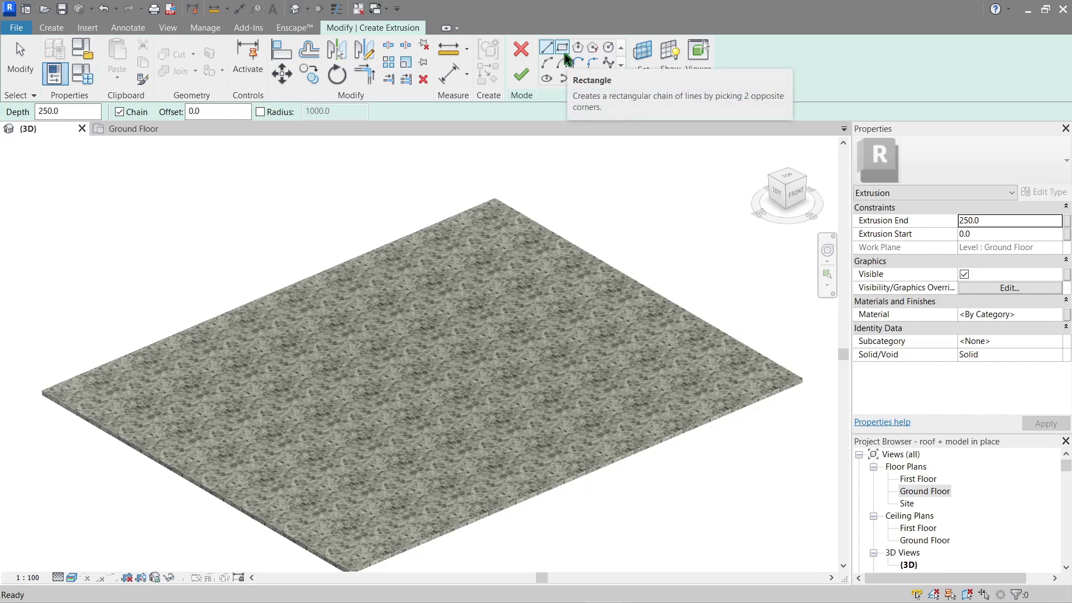
pyautogui.click(563, 49)
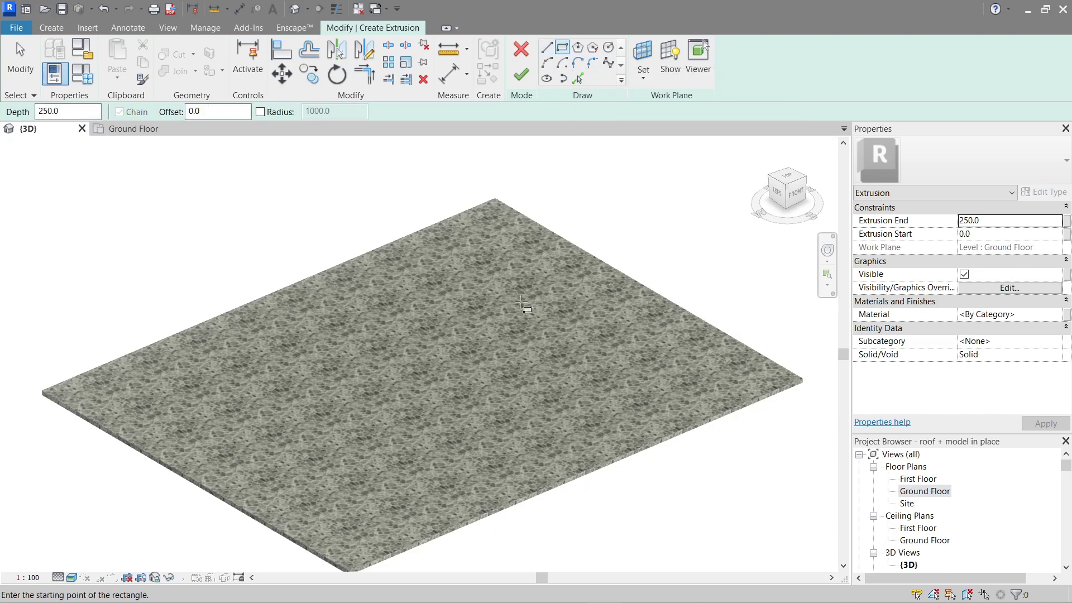
pyautogui.click(652, 81)
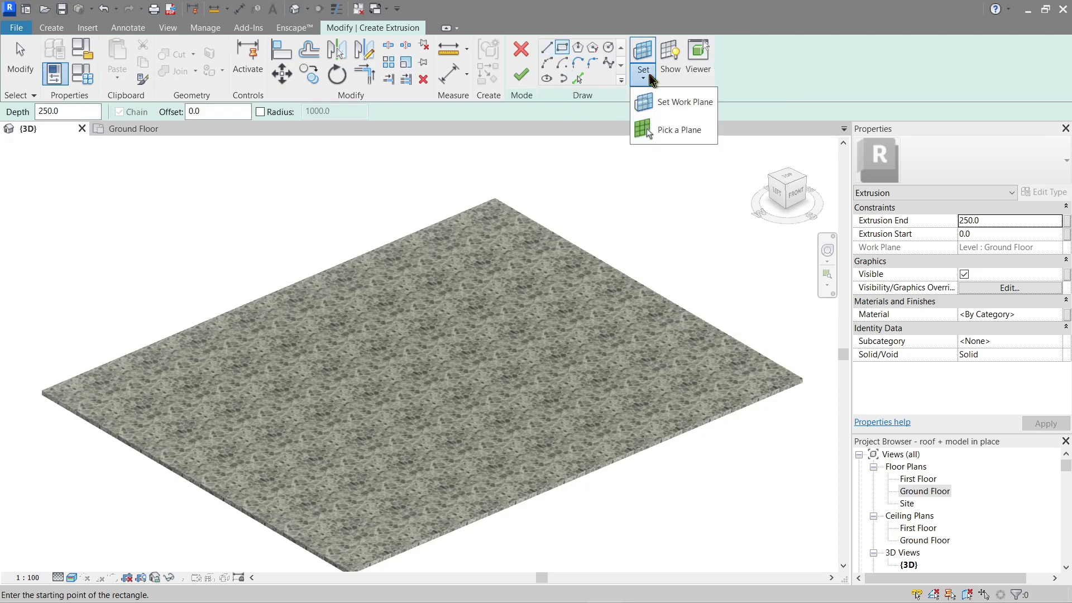
pyautogui.click(670, 103)
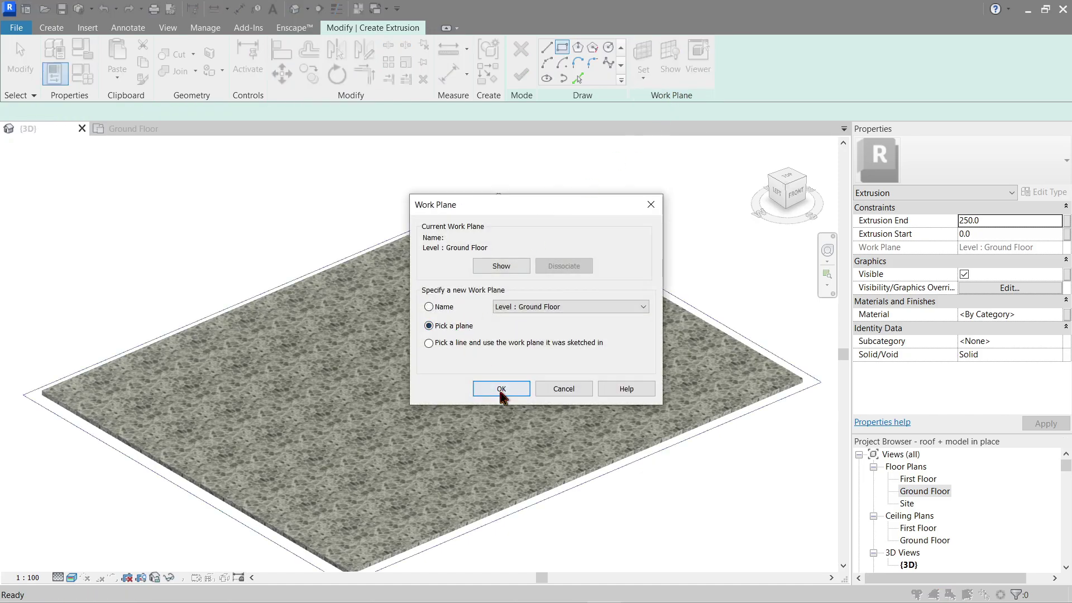
pyautogui.click(501, 388)
pyautogui.scroll(5, 378, 412)
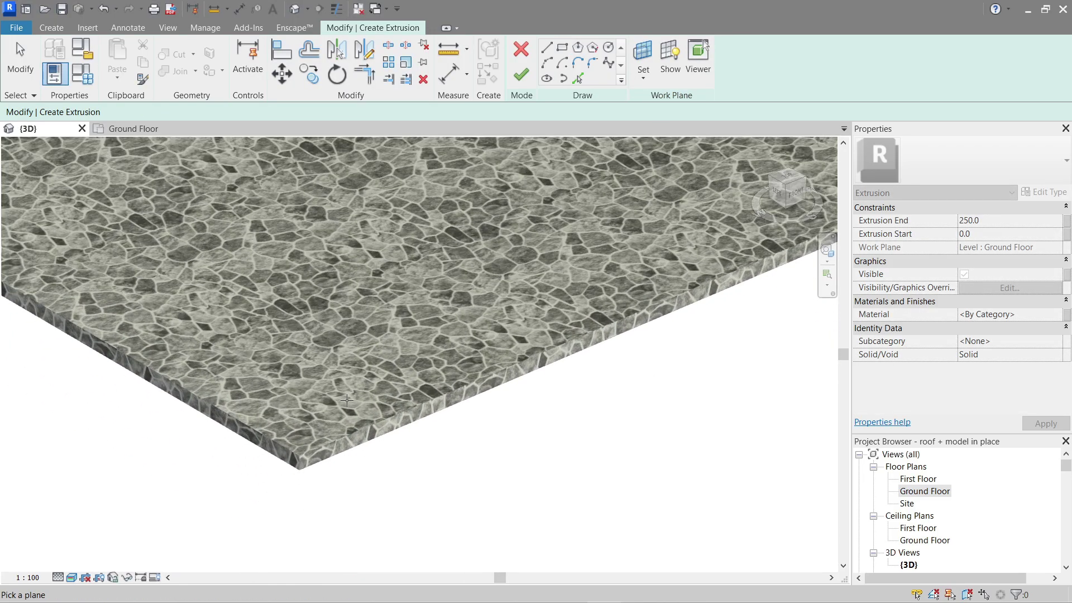
pyautogui.scroll(3, 326, 445)
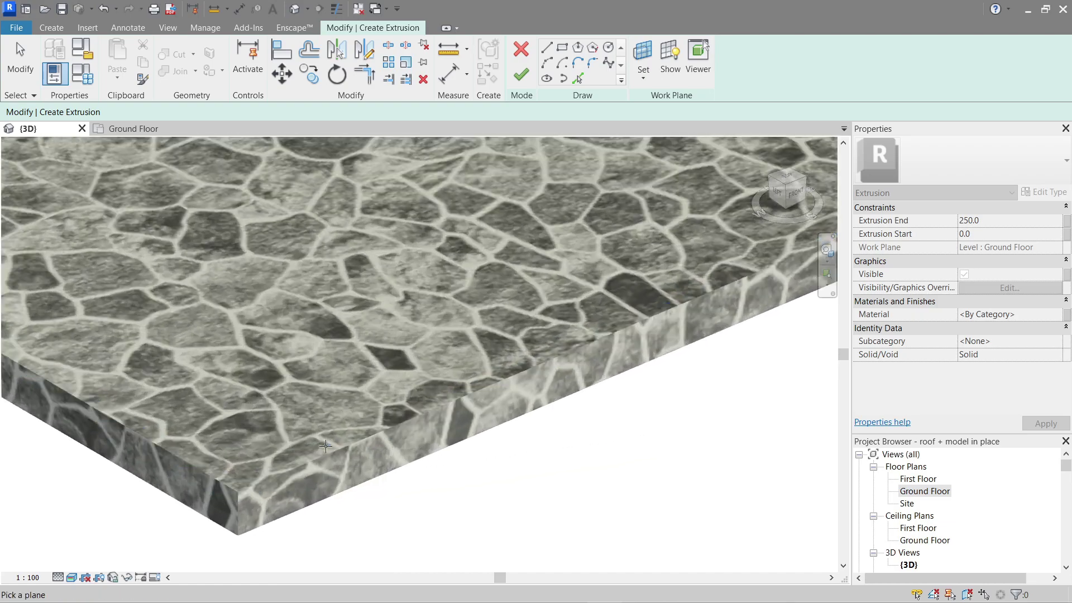
pyautogui.click(265, 477)
pyautogui.scroll(-6, 282, 411)
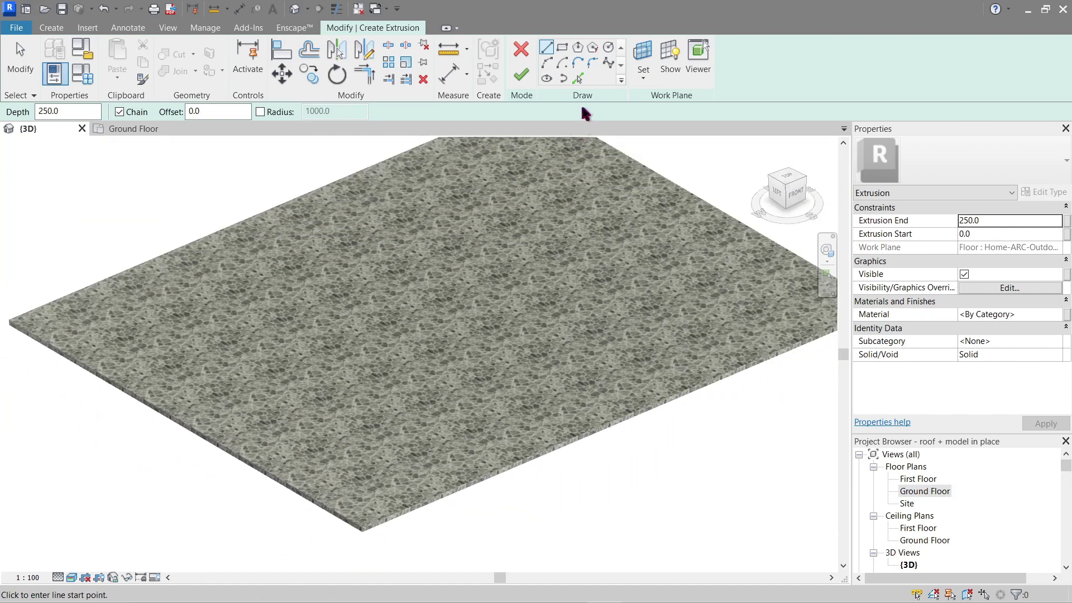
# Sketch a rectangular extrusion profile on the slab's top face near its front corner.
pyautogui.click(562, 50)
pyautogui.scroll(3, 356, 504)
pyautogui.click(331, 437)
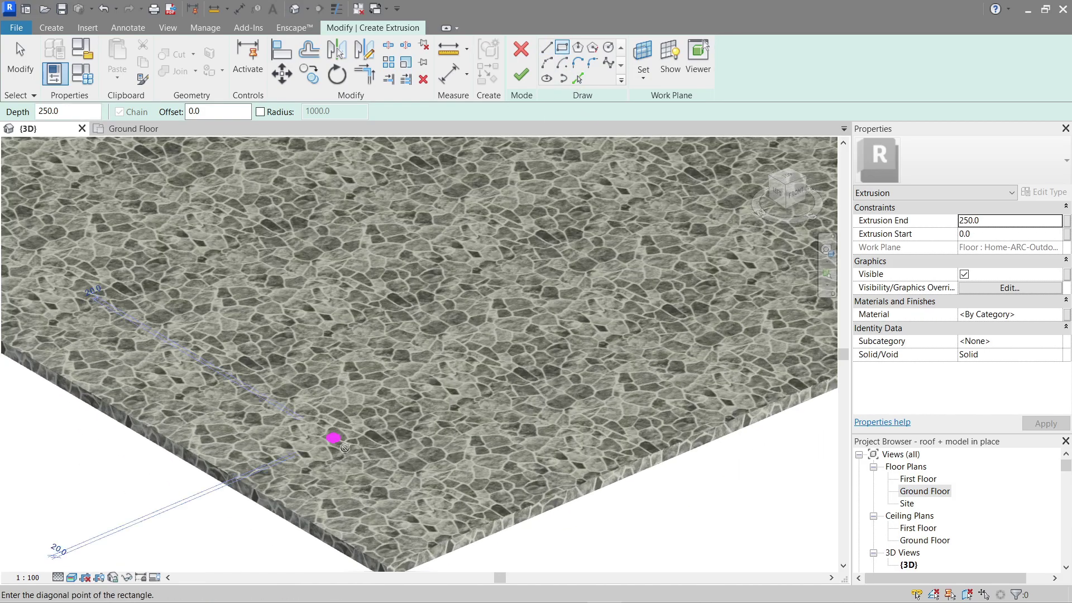
pyautogui.click(575, 437)
# Switch the sketch outline to Thin Lines display and back to thick lines.
pyautogui.press('t')
pyautogui.press('l')
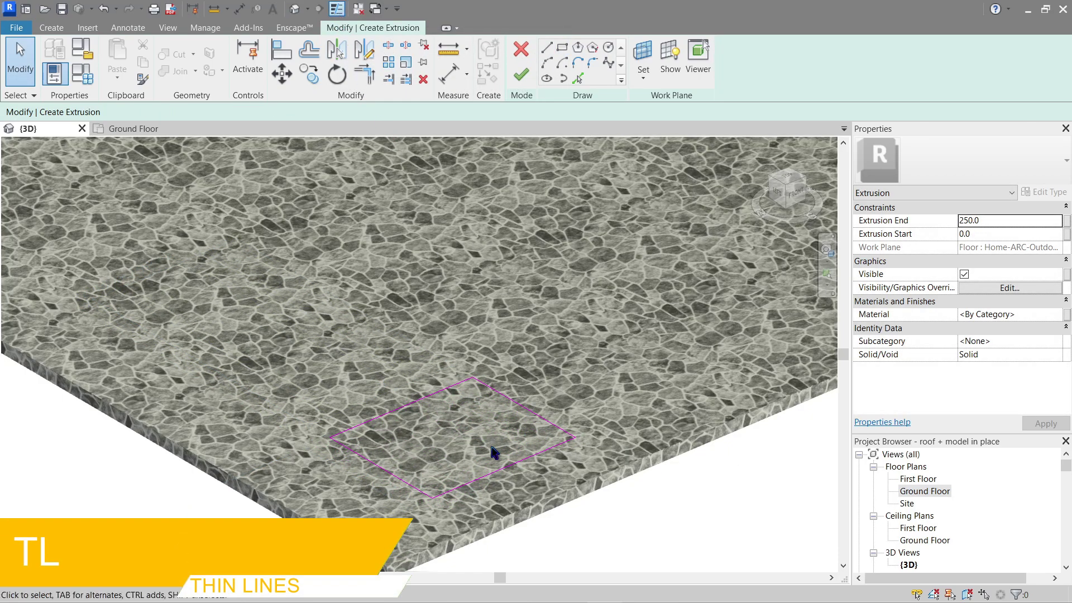
pyautogui.scroll(2, 499, 474)
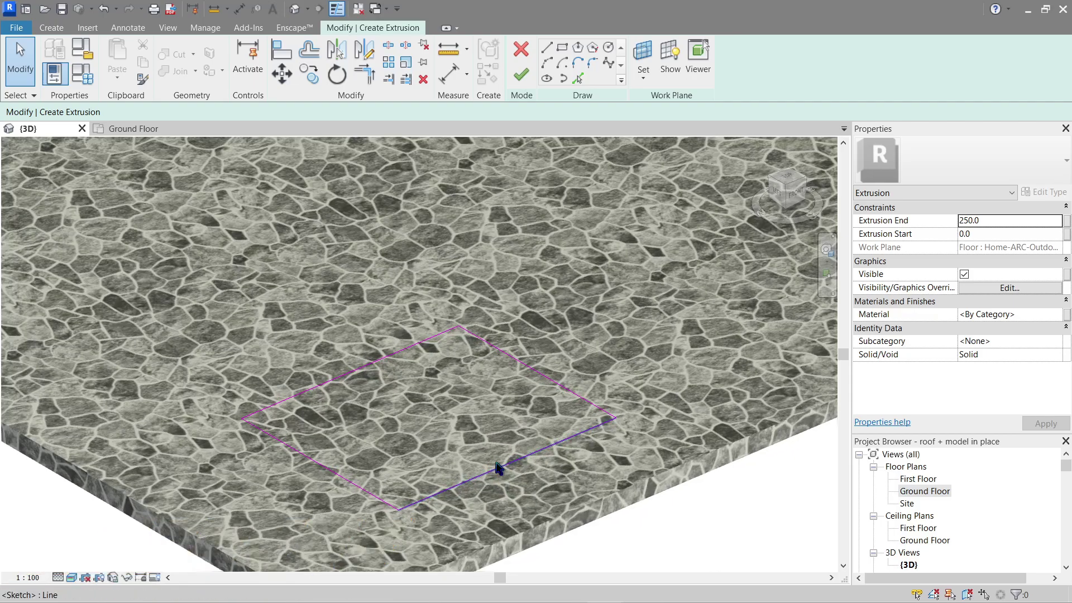
pyautogui.click(335, 9)
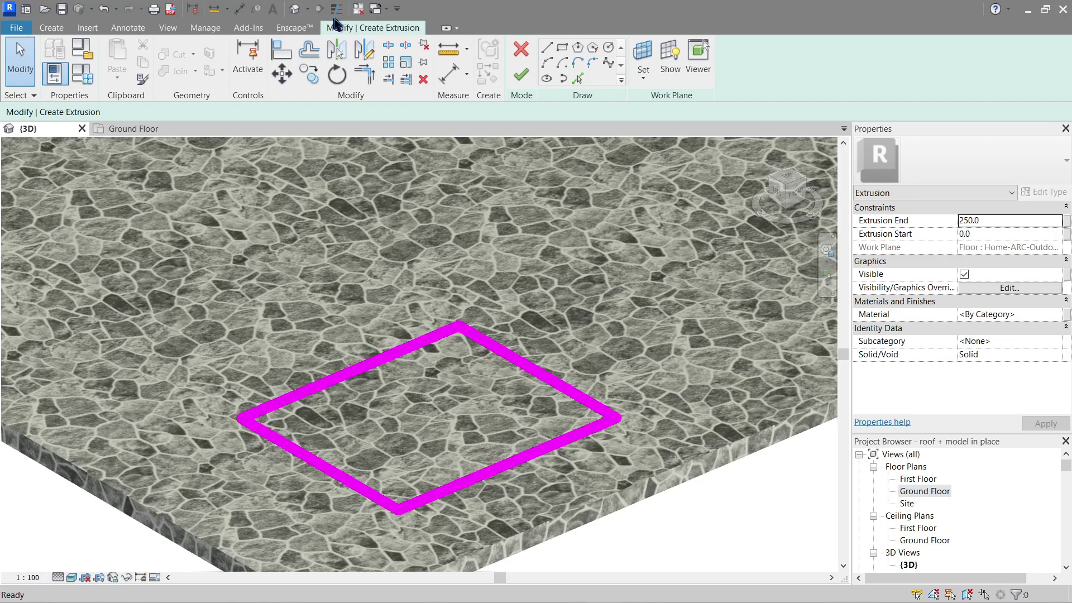
pyautogui.scroll(-2, 434, 244)
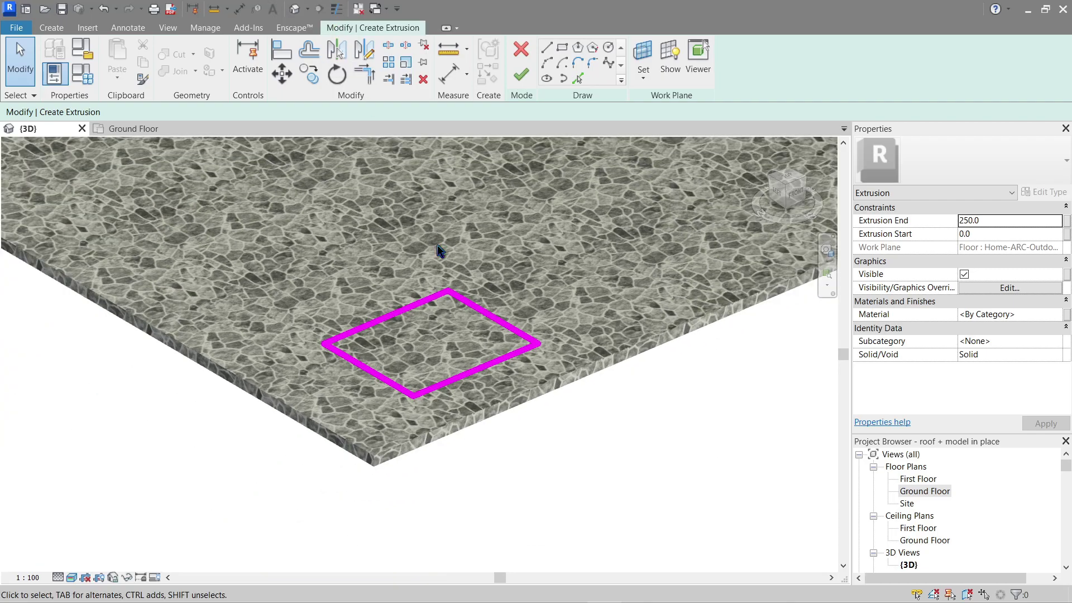
pyautogui.moveTo(437, 248); pyautogui.dragTo(381, 323, button='middle')
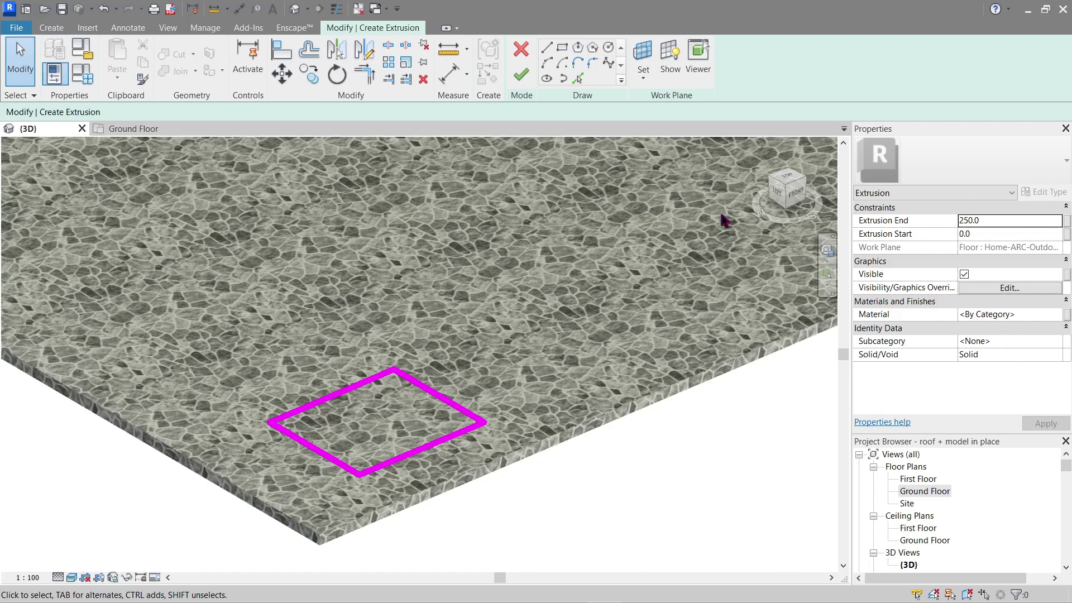
# Finish the rectangular extrusion and set its Extrusion End to 500.
pyautogui.click(521, 82)
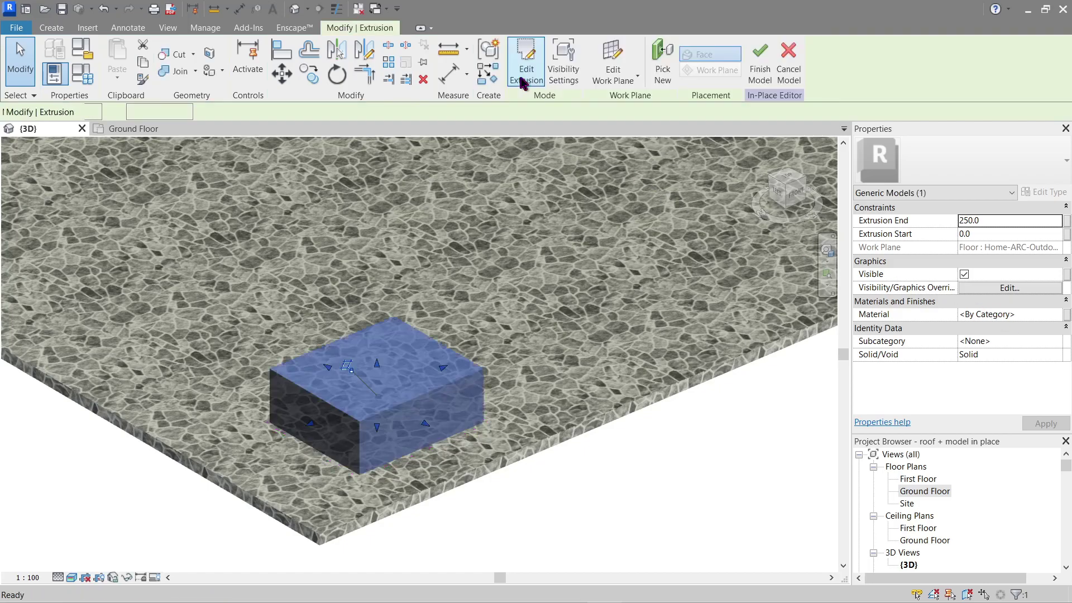
pyautogui.moveTo(377, 365); pyautogui.dragTo(377, 317)
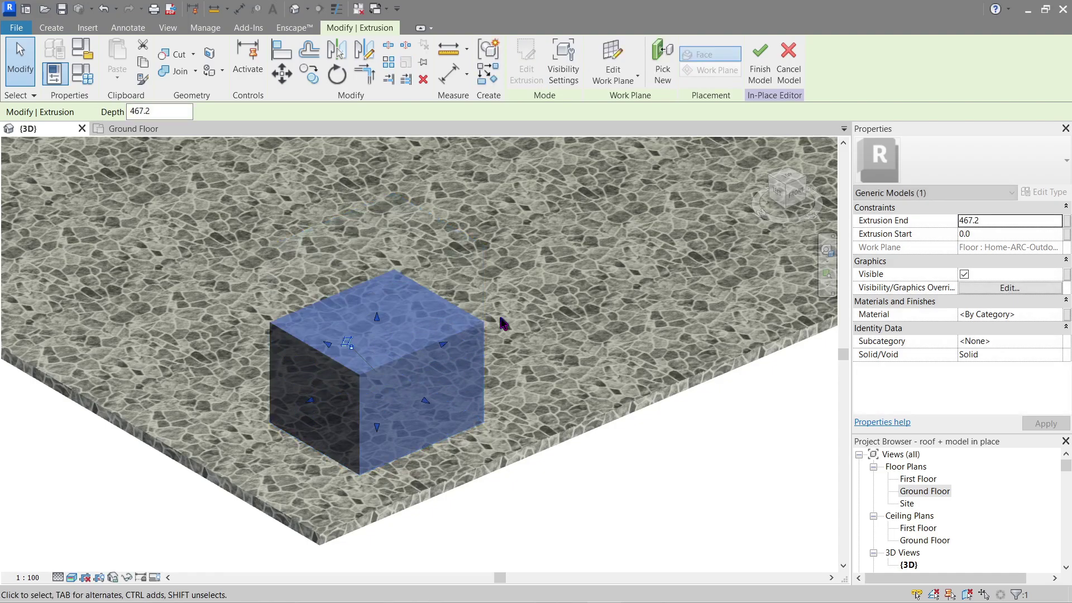
pyautogui.click(988, 222)
pyautogui.write('500')
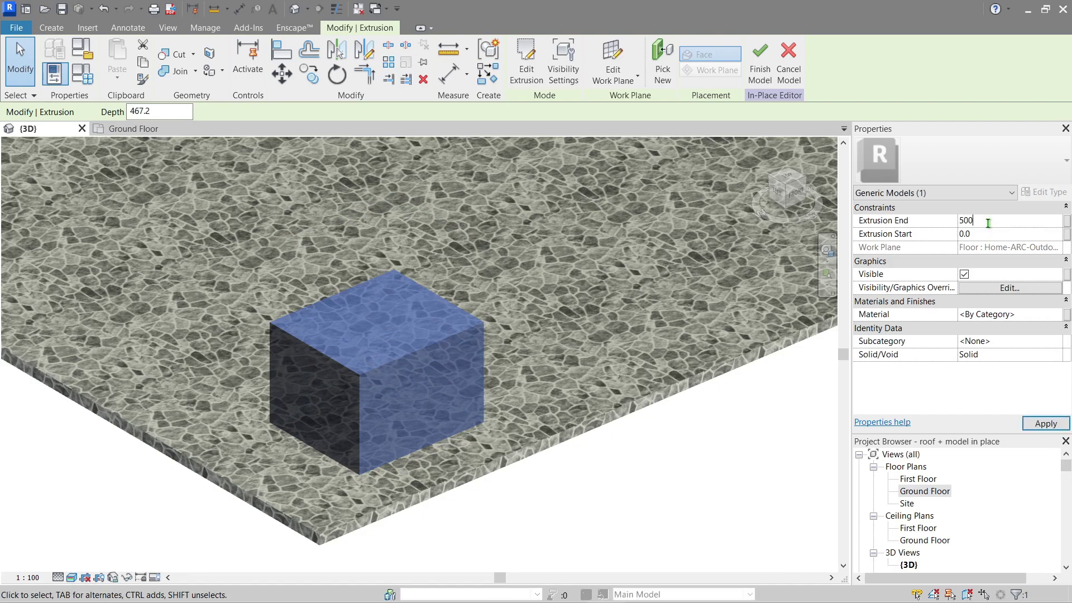
pyautogui.press('Return')
# Stretch the box's side faces outward to enlarge its footprint on the slab.
pyautogui.moveTo(425, 398)
pyautogui.mouseDown()
pyautogui.moveTo(440, 425)
pyautogui.moveTo(433, 399)
pyautogui.mouseUp()
pyautogui.moveTo(448, 347)
pyautogui.mouseDown()
pyautogui.moveTo(545, 301)
pyautogui.moveTo(451, 345)
pyautogui.mouseUp()
pyautogui.moveTo(330, 340)
pyautogui.mouseDown()
pyautogui.moveTo(284, 285)
pyautogui.moveTo(315, 353)
pyautogui.mouseUp()
pyautogui.moveTo(312, 402); pyautogui.dragTo(282, 413)
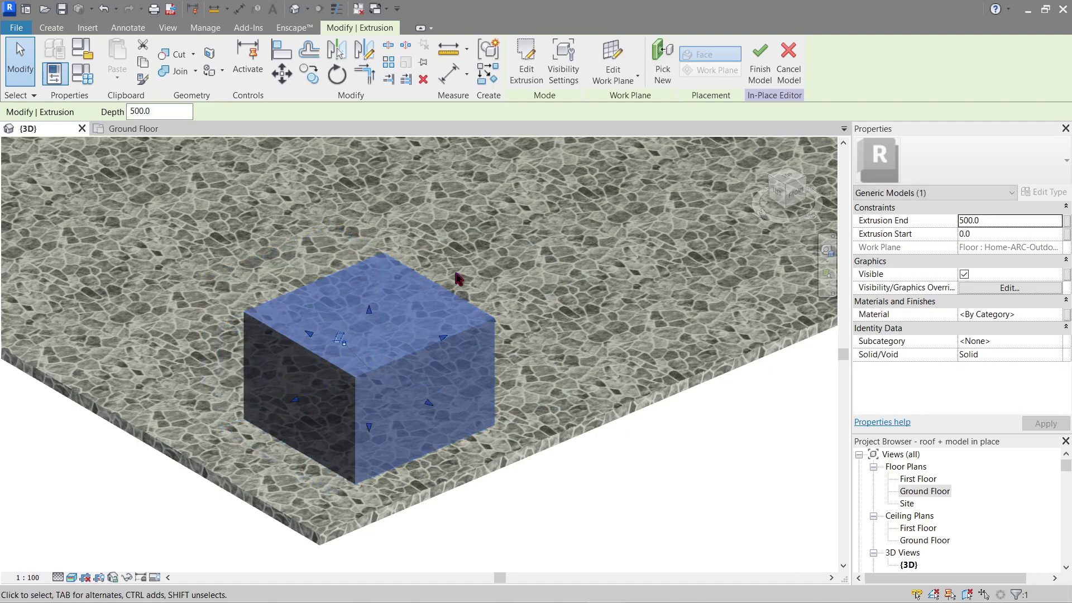
# Lengthen the box along the slab's front edge and open its extrusion sketch for editing.
pyautogui.click(526, 61)
pyautogui.click(435, 394)
pyautogui.moveTo(436, 394); pyautogui.dragTo(531, 353)
pyautogui.click(497, 359)
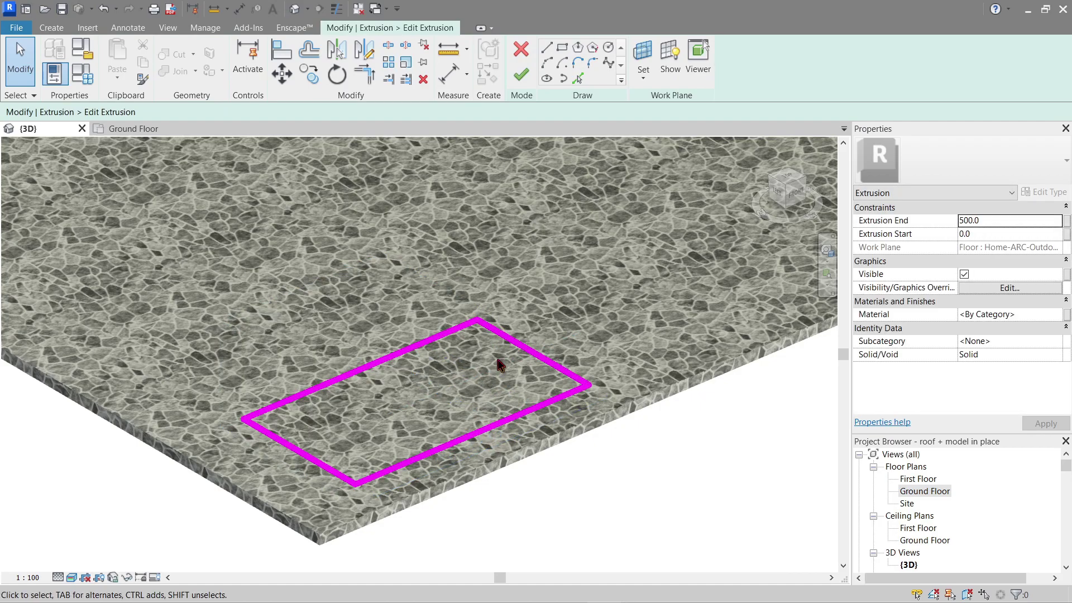
# Add aligned dimensions for the width and the length of the rectangular extrusion sketch.
pyautogui.press('d')
pyautogui.press('i')
pyautogui.click(447, 332)
pyautogui.click(493, 423)
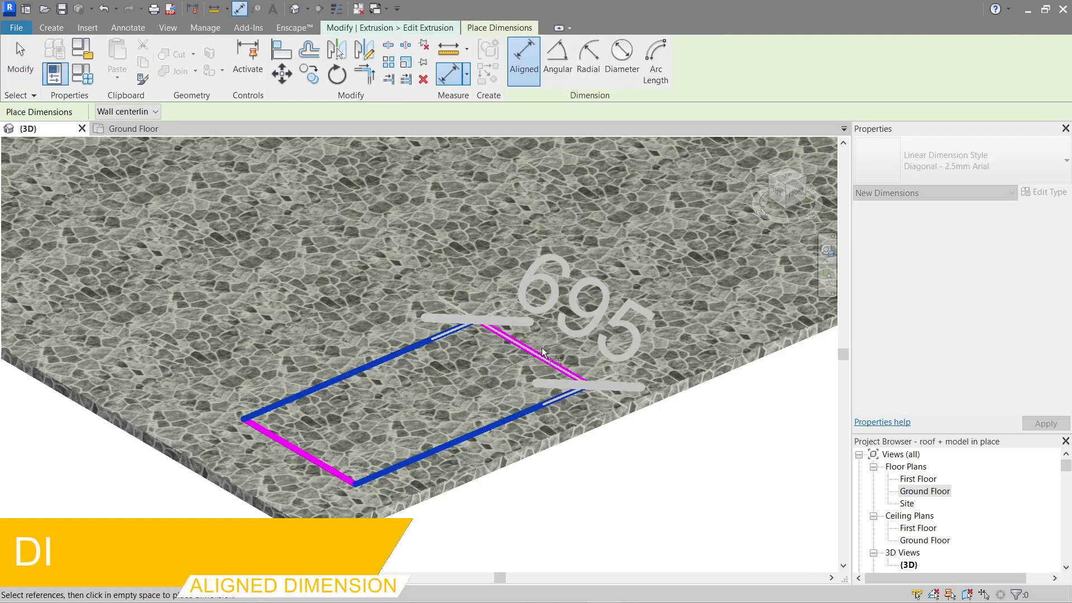
pyautogui.click(612, 284)
pyautogui.click(532, 352)
pyautogui.click(298, 451)
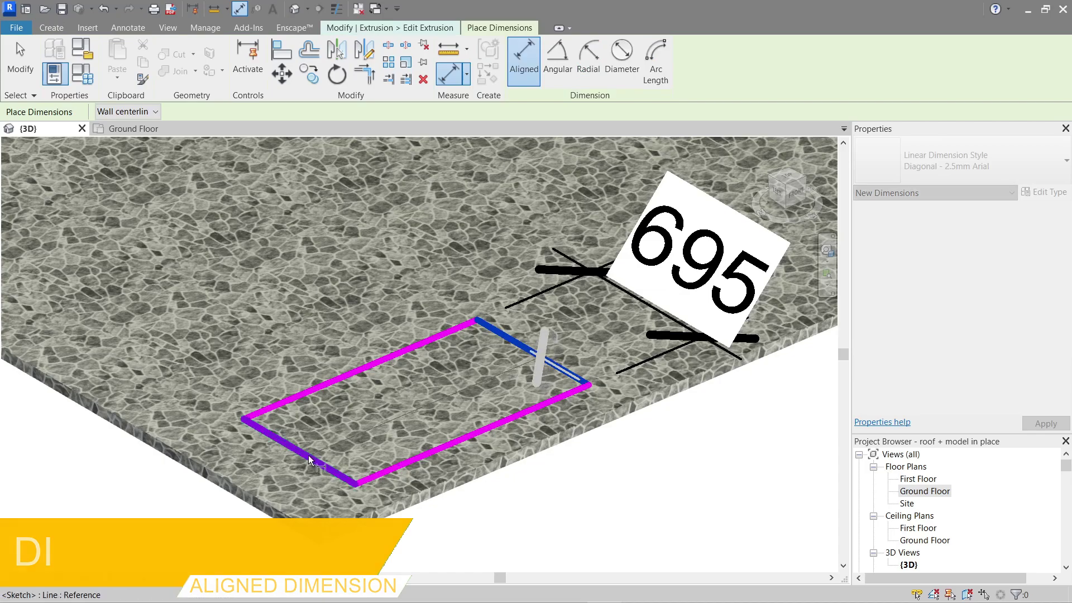
pyautogui.click(218, 294)
pyautogui.press('Escape')
pyautogui.press('Escape')
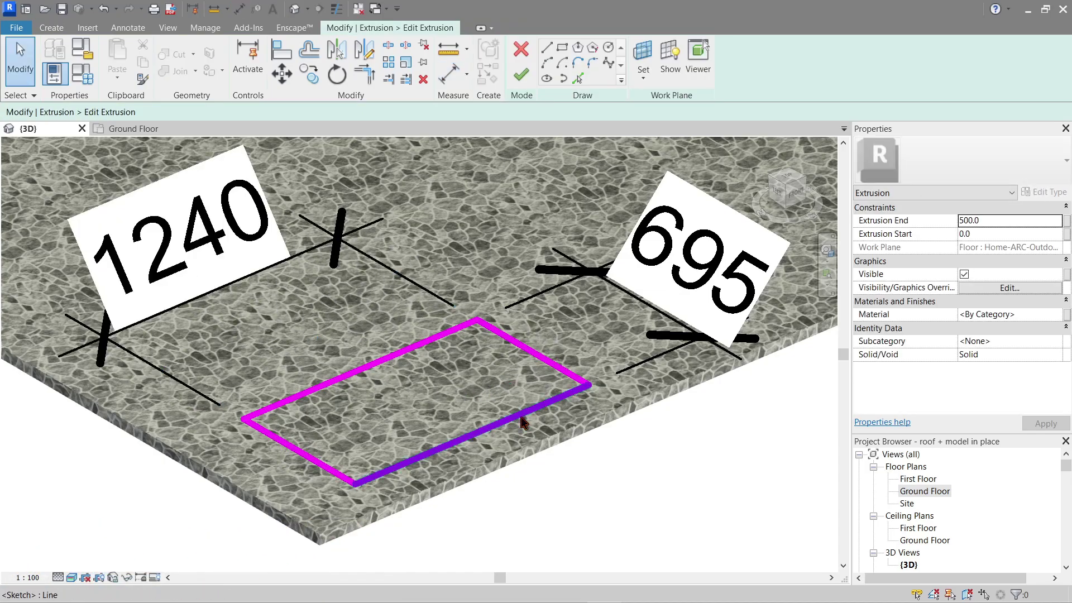
# Set the sketch rectangle's width and length to 500 each and finish the extrusion edit.
pyautogui.click(520, 418)
pyautogui.click(681, 296)
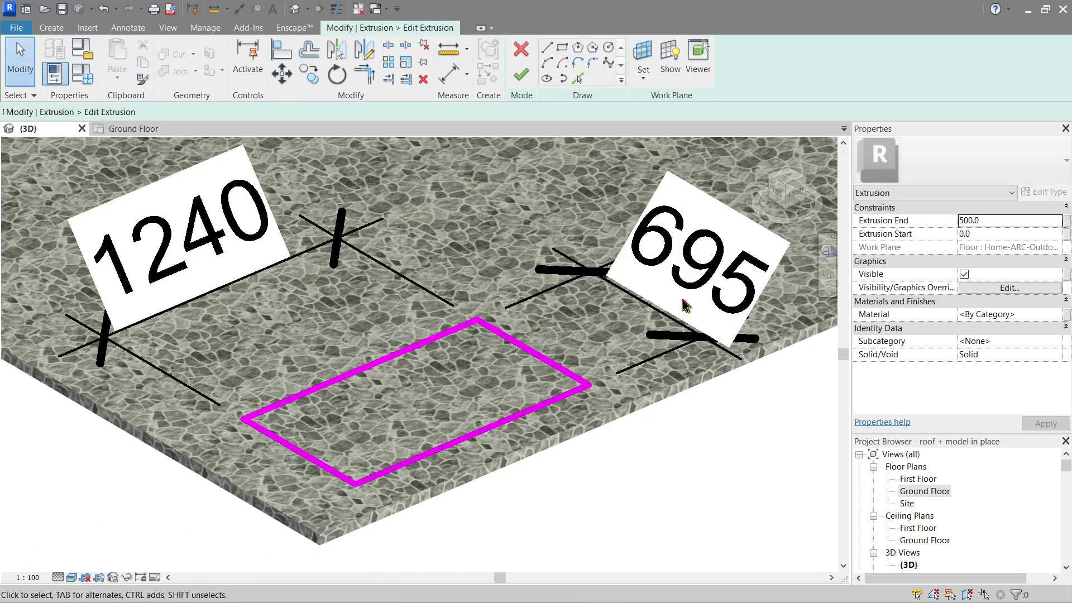
pyautogui.click(465, 330)
pyautogui.click(677, 294)
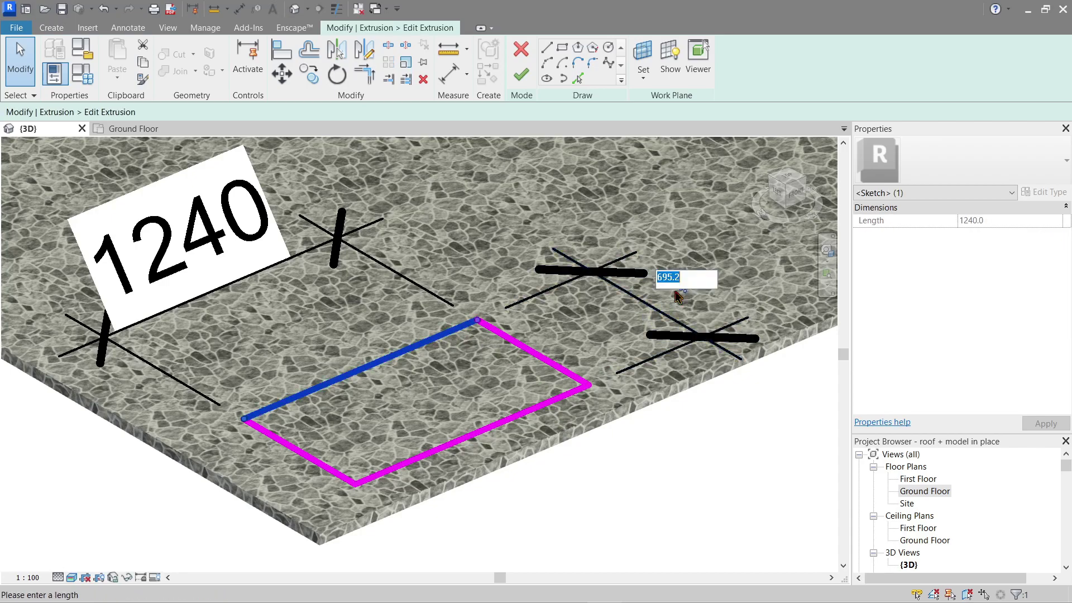
pyautogui.write('5')
pyautogui.press('Return')
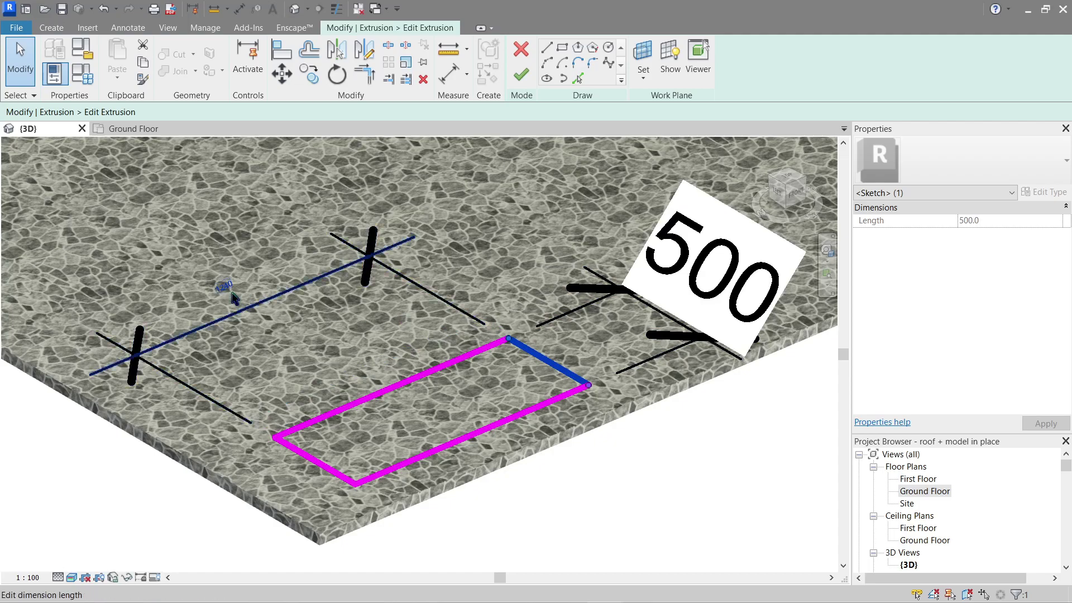
pyautogui.click(223, 286)
pyautogui.write('500')
pyautogui.press('Return')
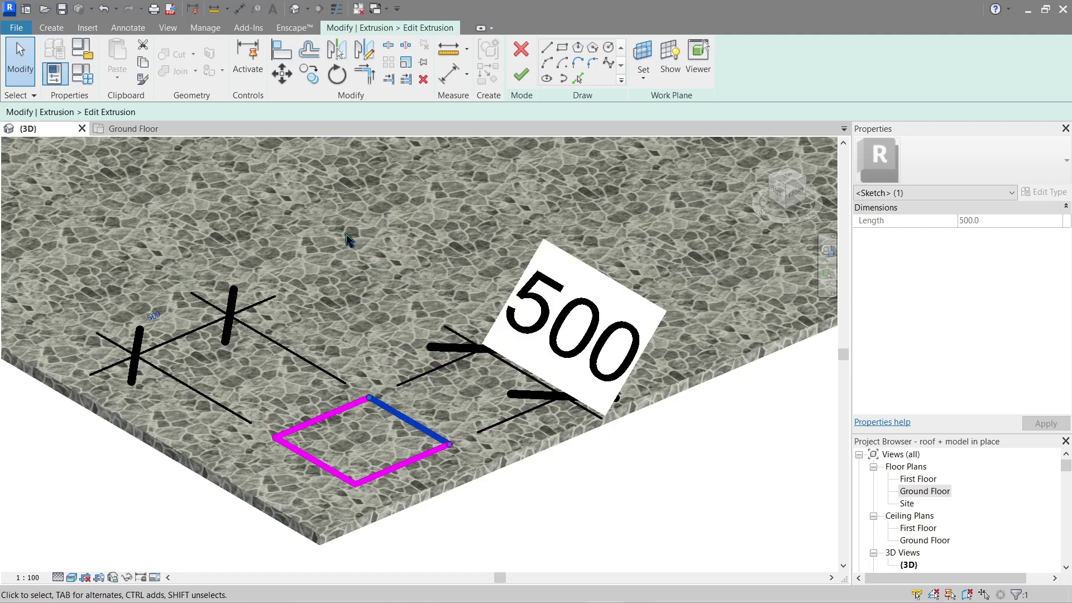
pyautogui.click(520, 75)
pyautogui.click(487, 234)
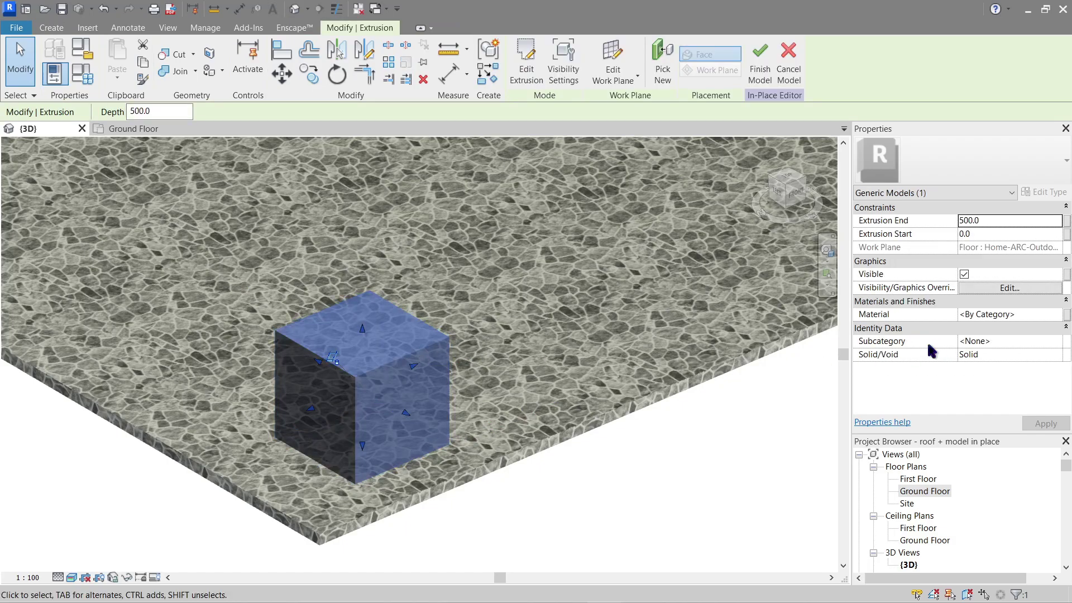
# Assign the Glass, Matte material to the box extrusion.
pyautogui.click(1059, 316)
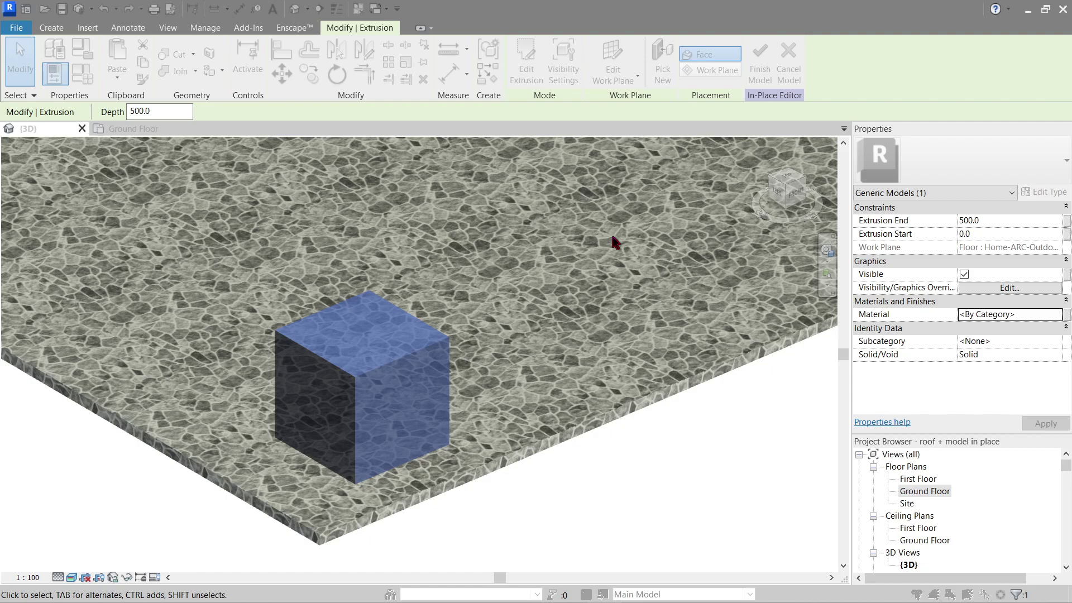
pyautogui.scroll(-4, 528, 223)
pyautogui.moveTo(526, 215); pyautogui.dragTo(530, 279)
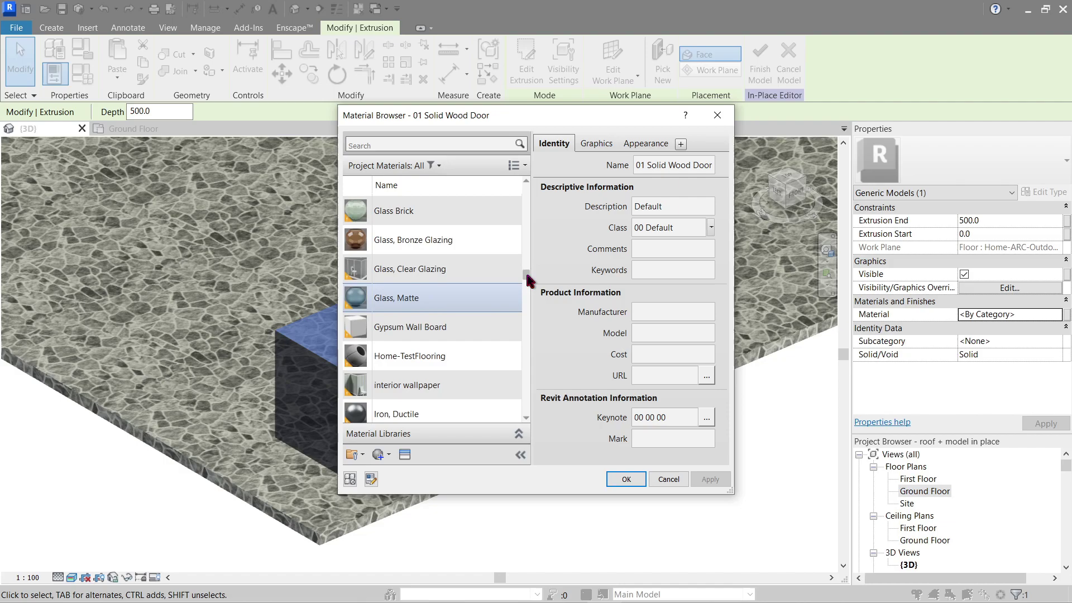
pyautogui.click(478, 237)
pyautogui.click(468, 302)
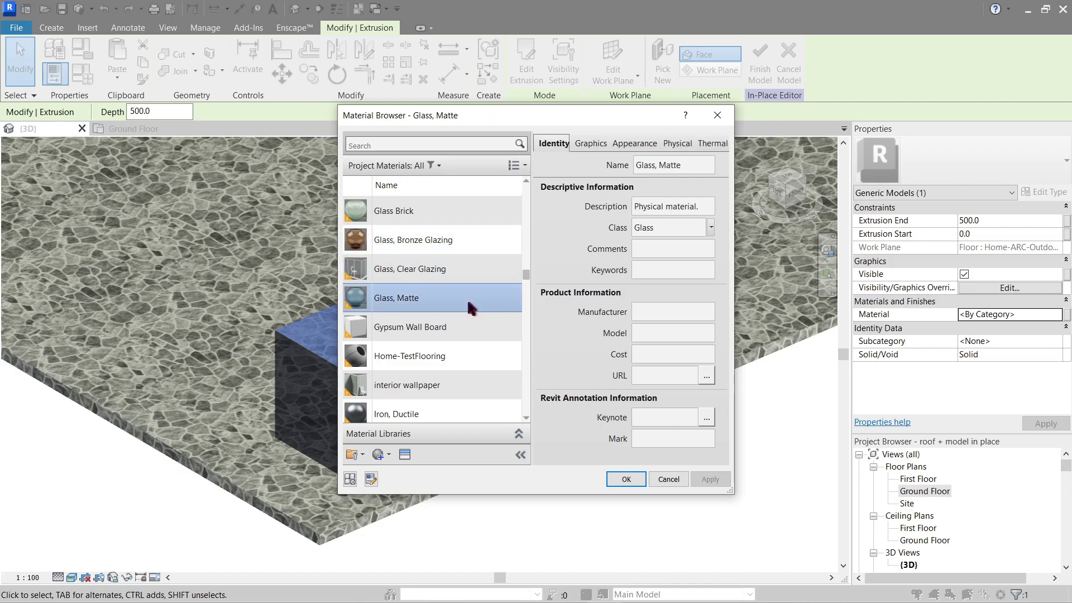
pyautogui.click(626, 479)
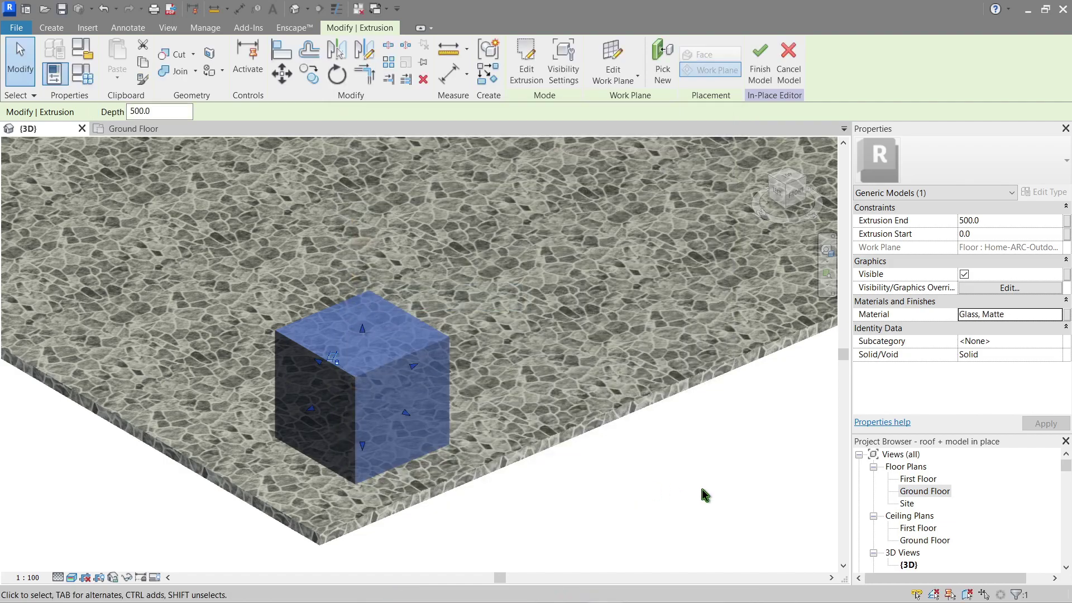
pyautogui.click(517, 451)
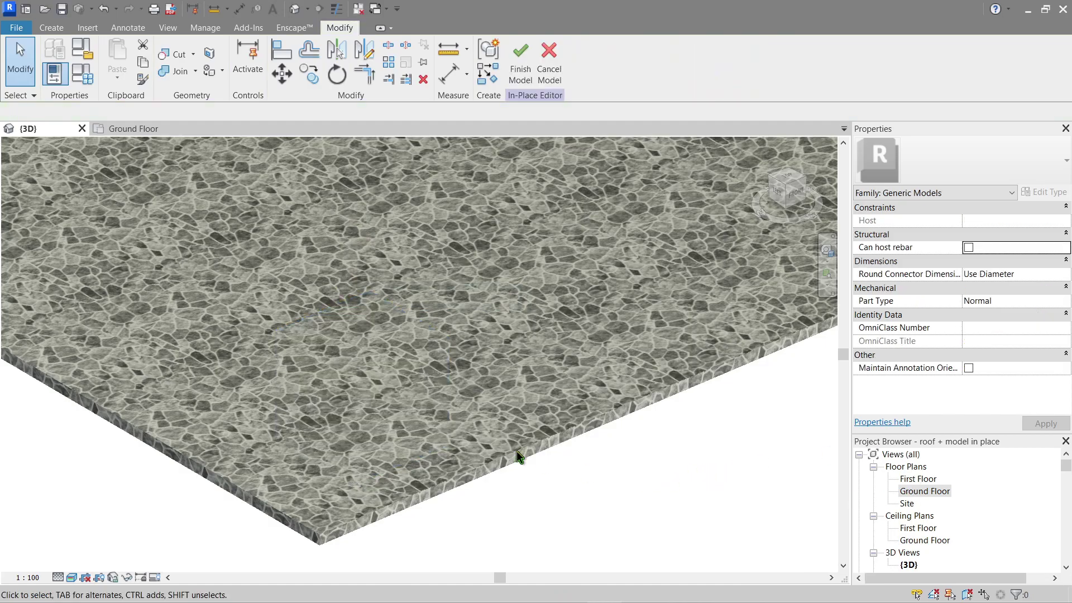
# Change the box extrusion's material to Outdoor.
pyautogui.click(407, 373)
pyautogui.keyDown('shift'); pyautogui.moveTo(411, 371); pyautogui.dragTo(505, 434, button='middle'); pyautogui.keyUp('shift')
pyautogui.click(1050, 316)
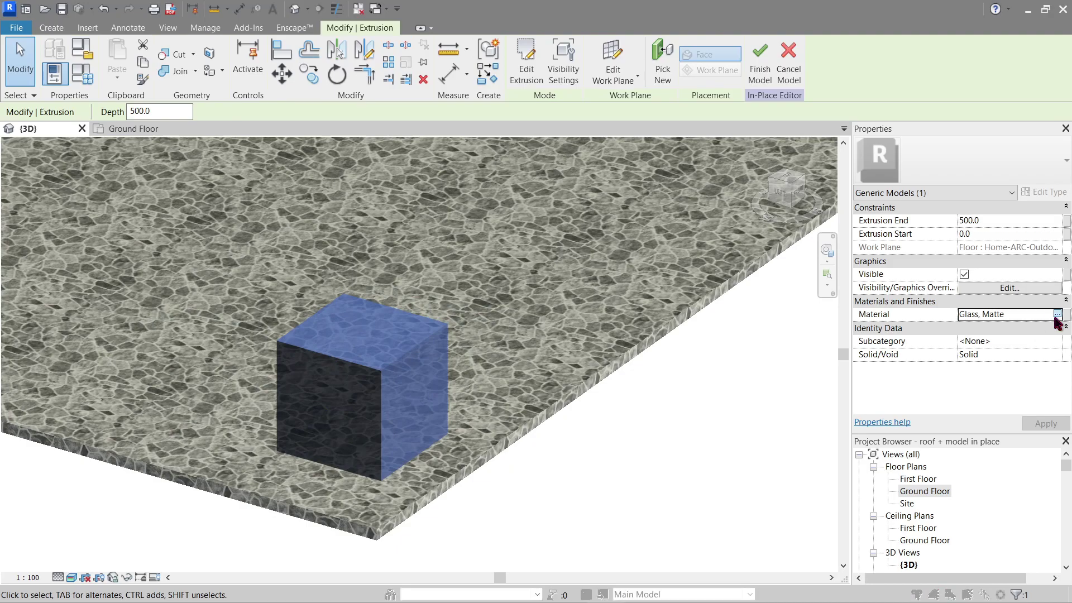
pyautogui.click(1055, 314)
pyautogui.moveTo(527, 286); pyautogui.dragTo(528, 303)
pyautogui.click(429, 264)
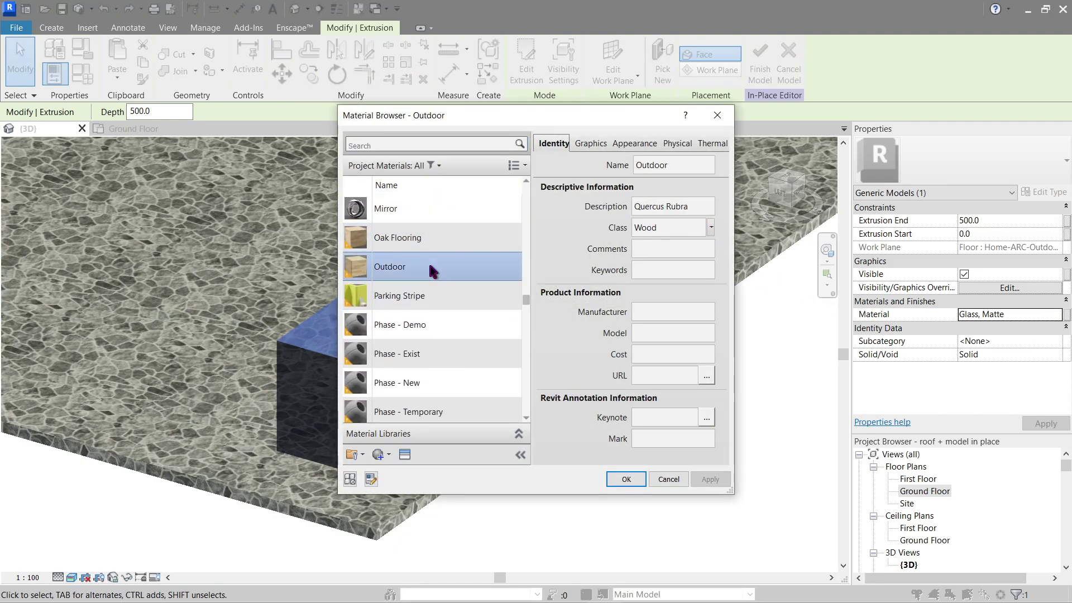
pyautogui.click(625, 481)
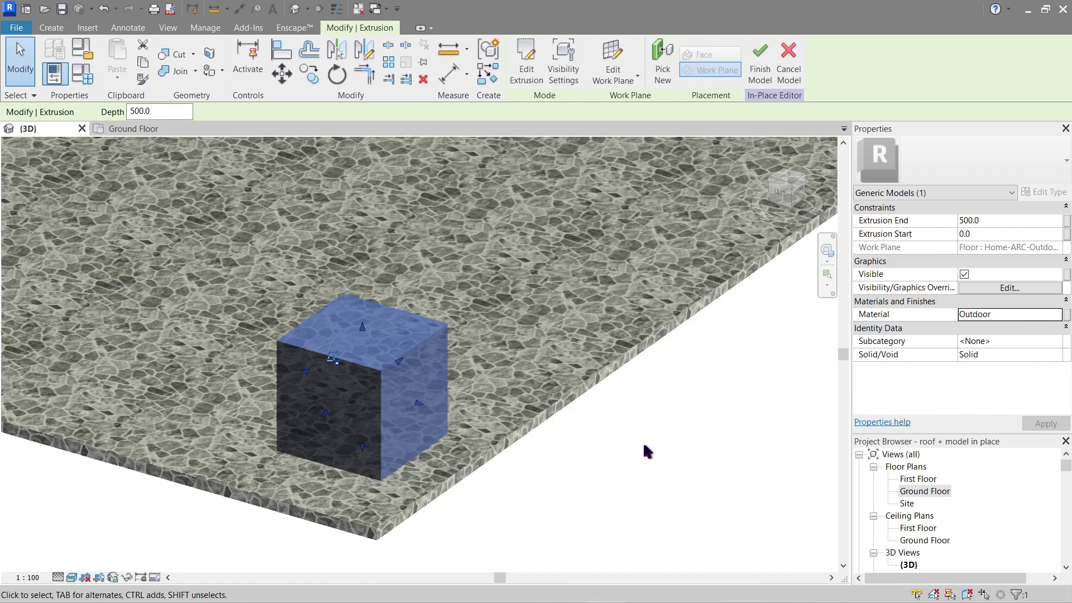
# Review the current material's graphics and appearance, and change the box's material to Render, Tan, Textured.
pyautogui.click(665, 469)
pyautogui.keyDown('shift'); pyautogui.moveTo(665, 469); pyautogui.dragTo(435, 376, button='middle'); pyautogui.keyUp('shift')
pyautogui.click(411, 361)
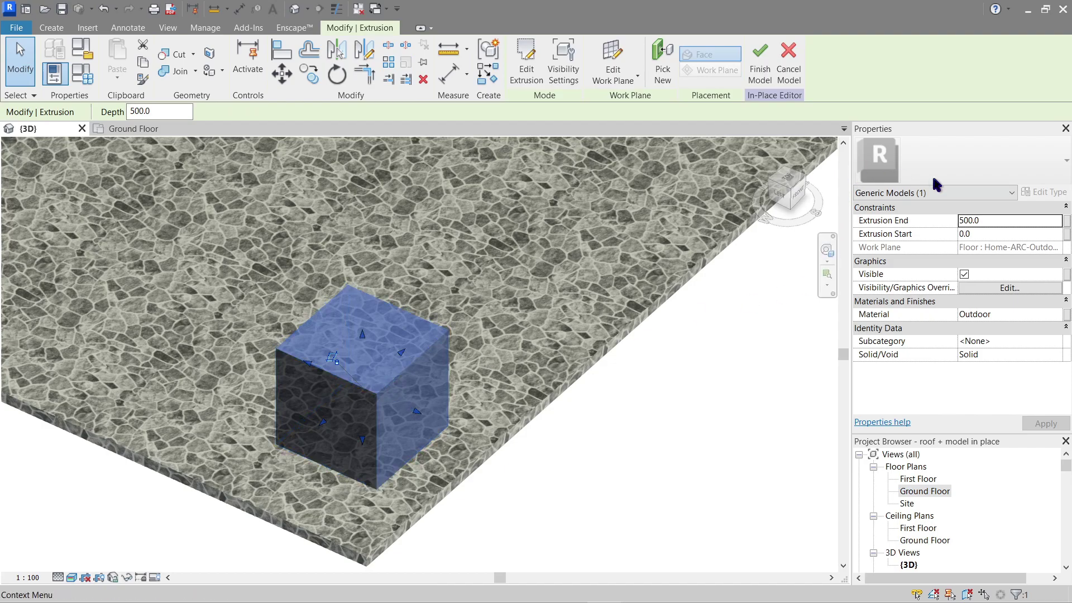
pyautogui.click(1059, 316)
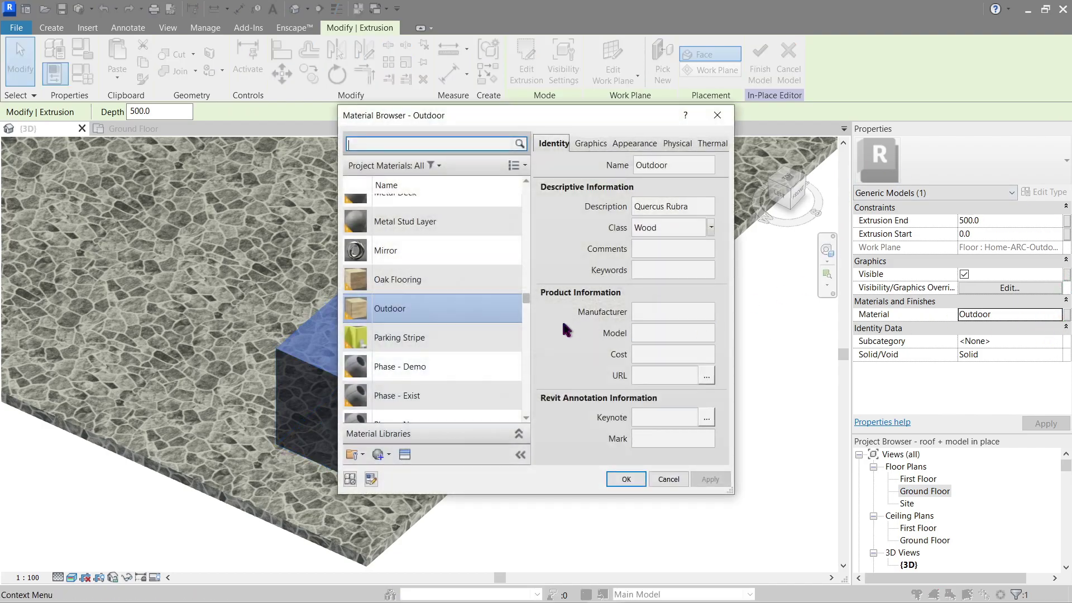
pyautogui.click(589, 144)
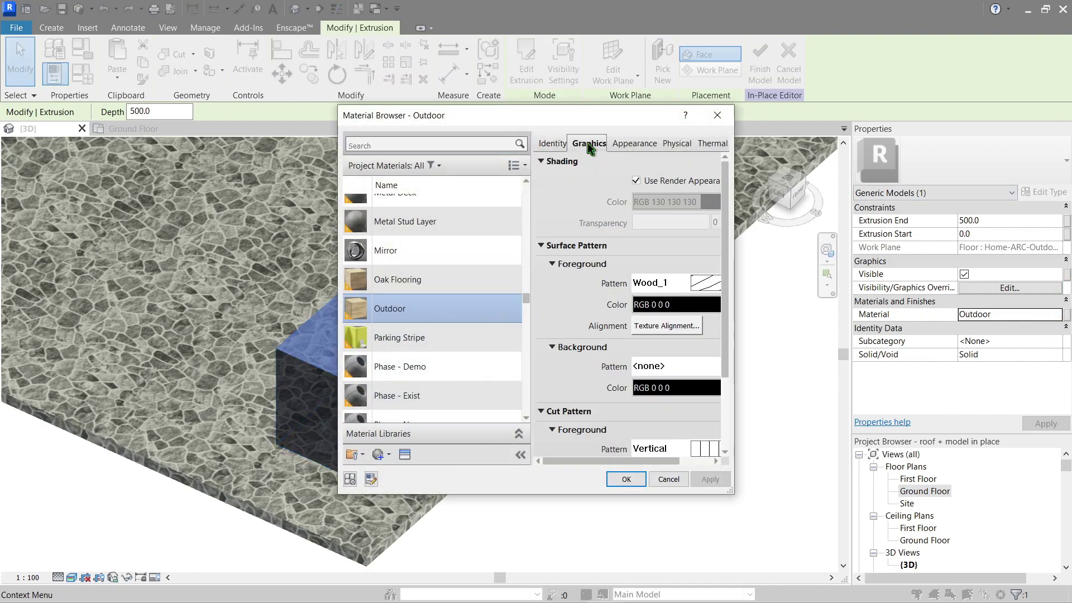
pyautogui.click(634, 146)
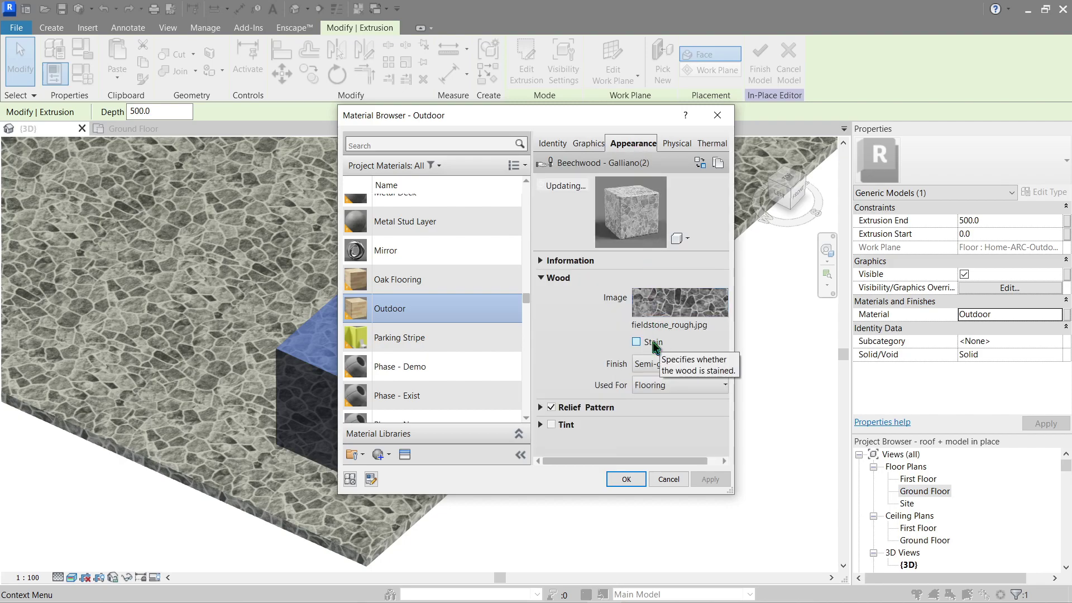
pyautogui.moveTo(525, 303); pyautogui.dragTo(530, 392)
pyautogui.click(469, 226)
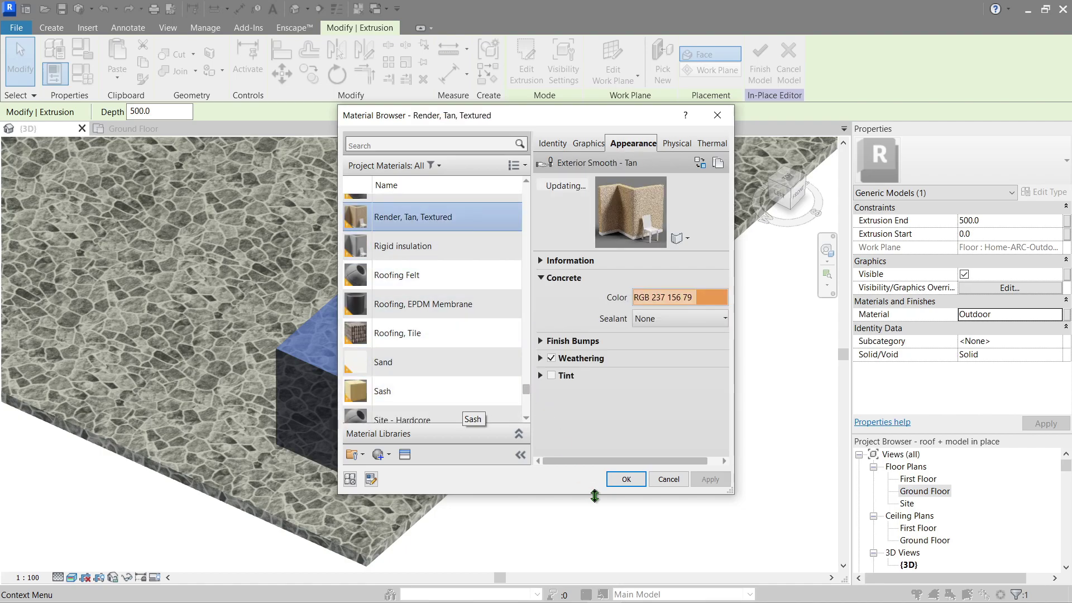
pyautogui.click(626, 479)
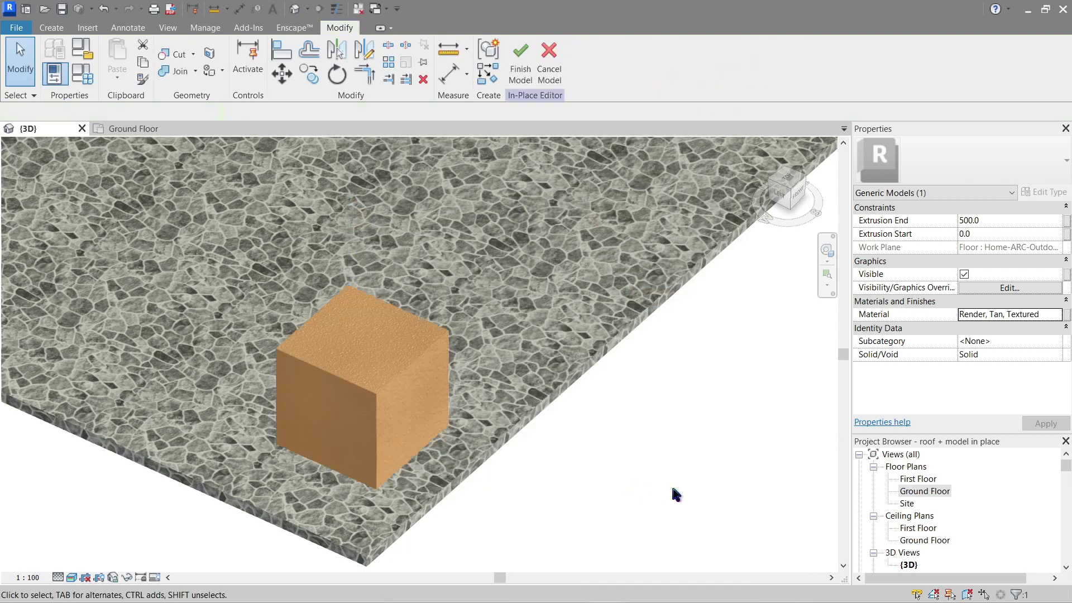
pyautogui.click(671, 493)
pyautogui.keyDown('shift'); pyautogui.moveTo(656, 494); pyautogui.dragTo(558, 424, button='middle'); pyautogui.keyUp('shift')
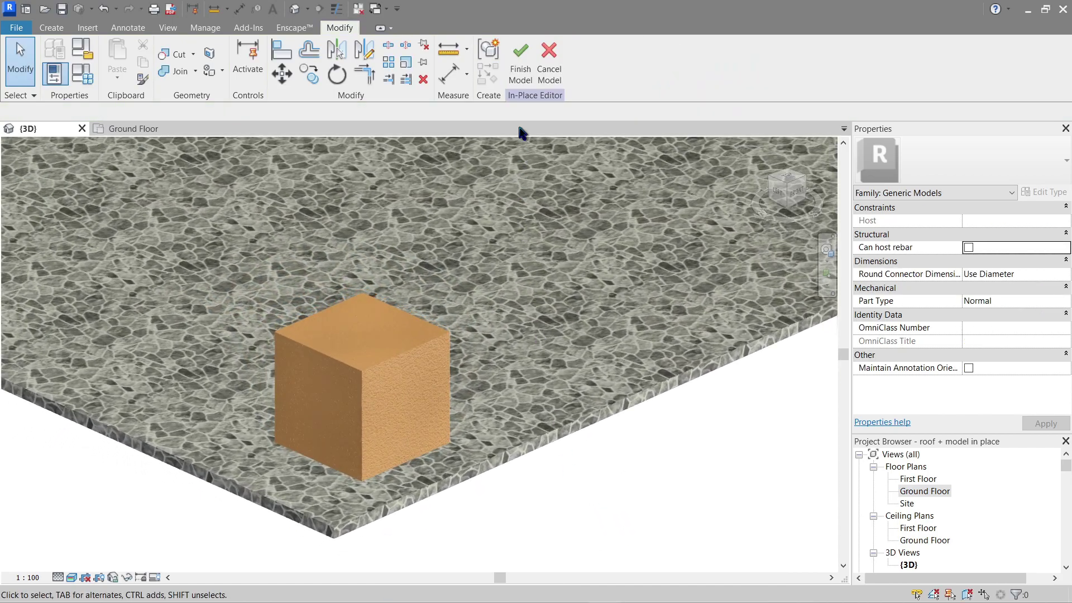
# Finish the in-place model of the box and view it on the slab.
pyautogui.click(519, 80)
pyautogui.scroll(-3, 518, 393)
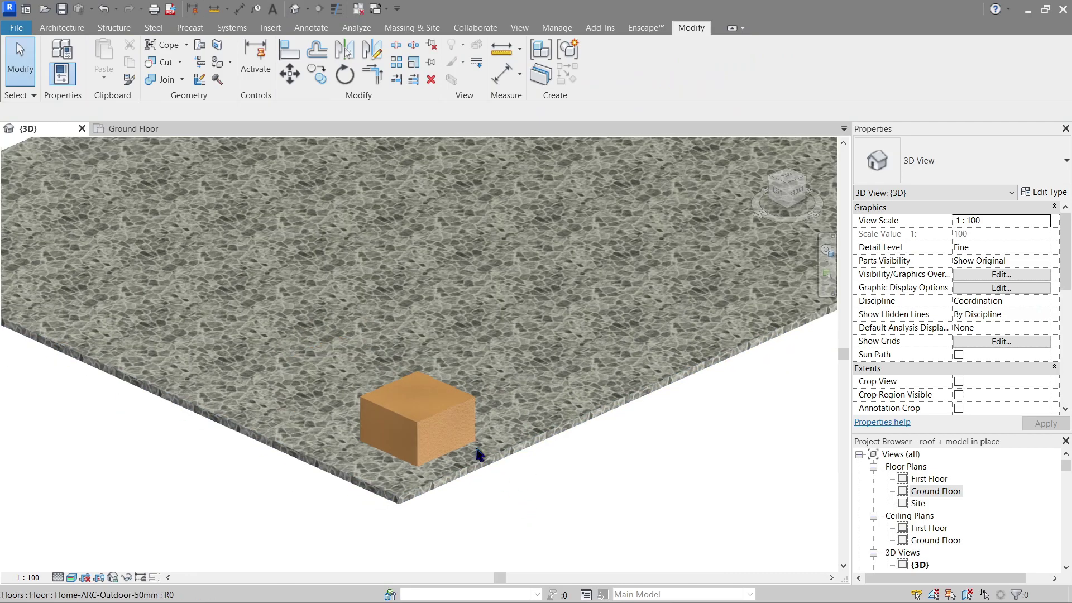
pyautogui.click(451, 420)
pyautogui.keyDown('shift'); pyautogui.moveTo(451, 419); pyautogui.dragTo(576, 530, button='middle'); pyautogui.keyUp('shift')
pyautogui.click(488, 455)
pyautogui.scroll(5, 484, 455)
pyautogui.scroll(-1, 570, 508)
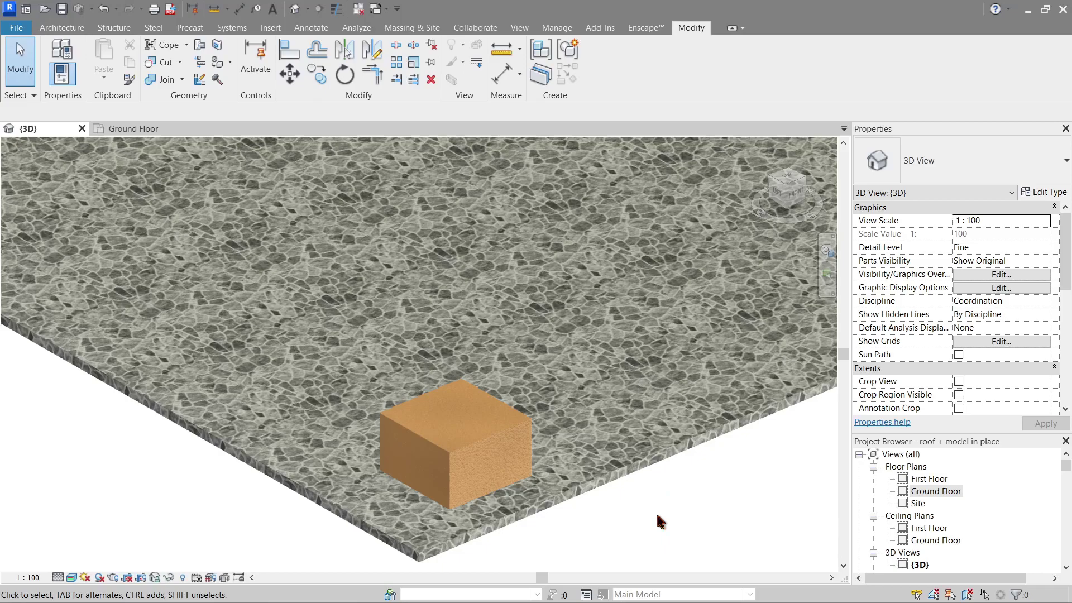
# Start a new in-place model in the Generic Models category and accept the suggested name.
pyautogui.click(62, 28)
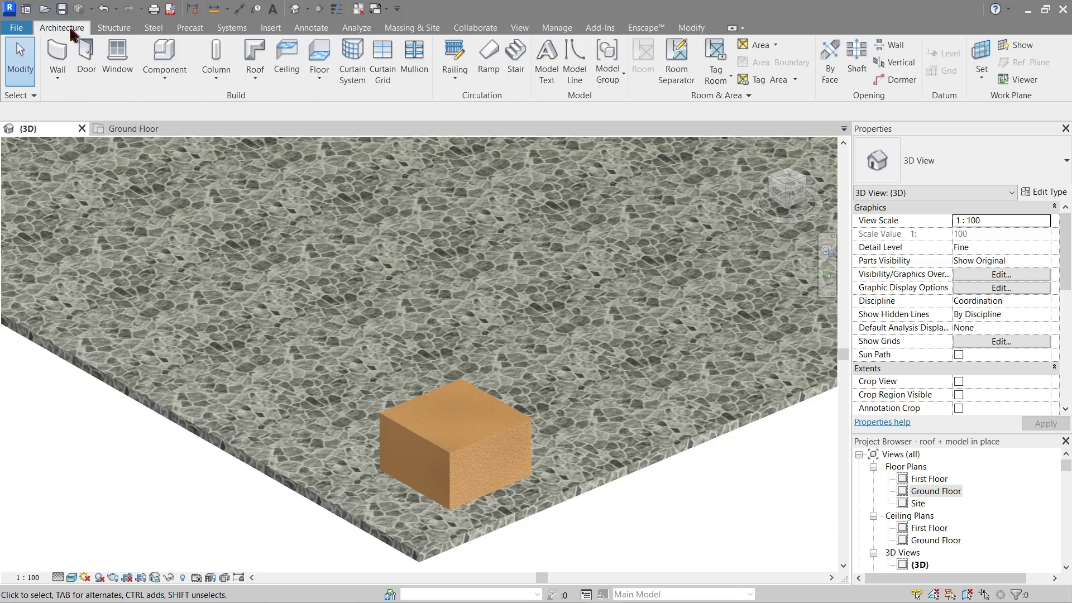
pyautogui.click(169, 90)
pyautogui.click(182, 127)
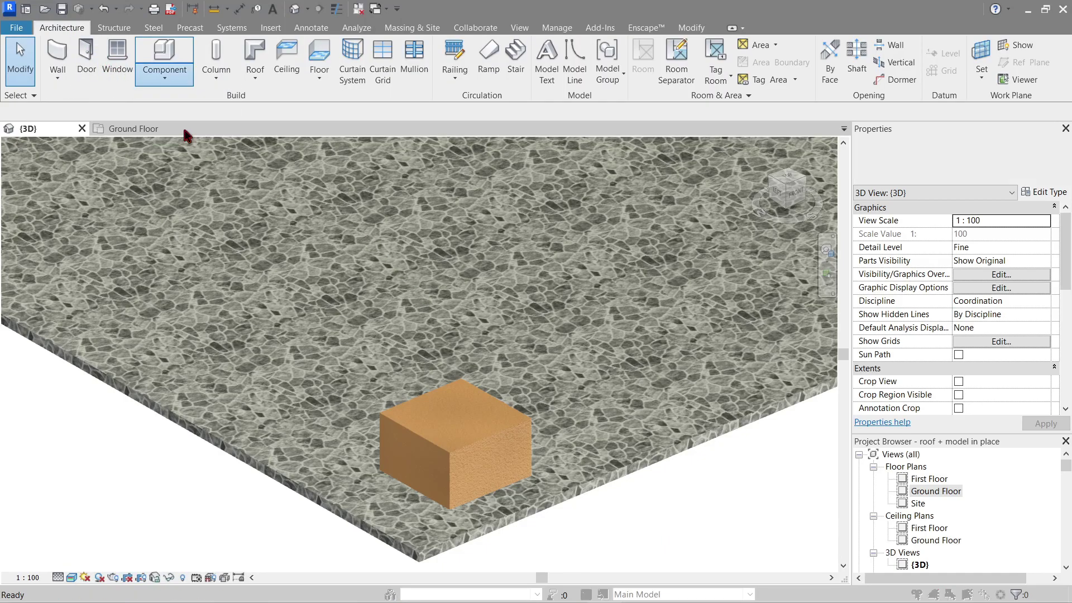
pyautogui.click(207, 315)
pyautogui.scroll(-4, 203, 314)
pyautogui.click(201, 344)
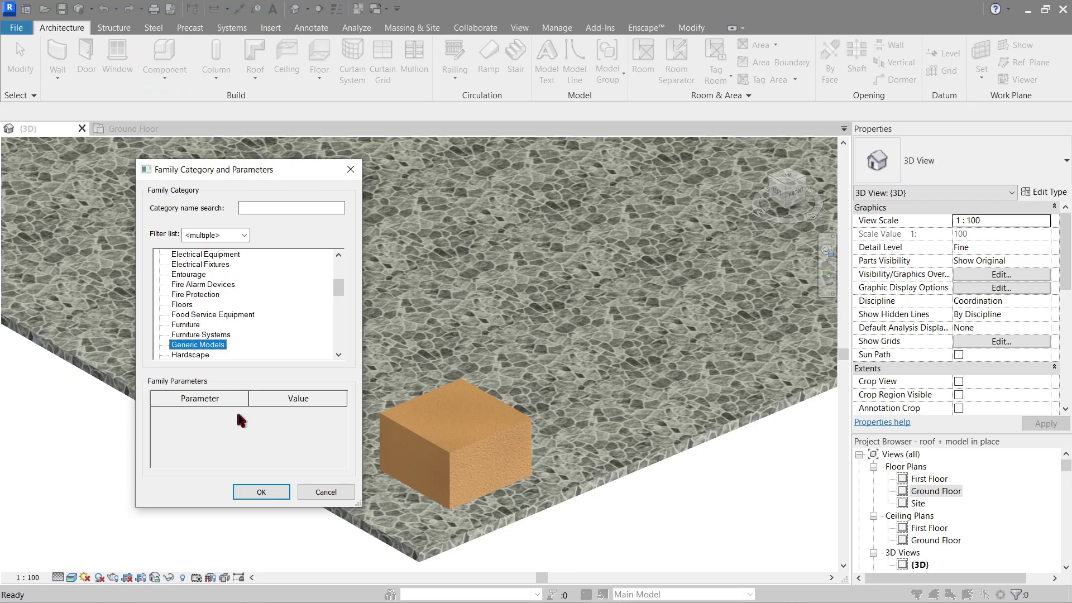
pyautogui.click(263, 488)
pyautogui.click(524, 336)
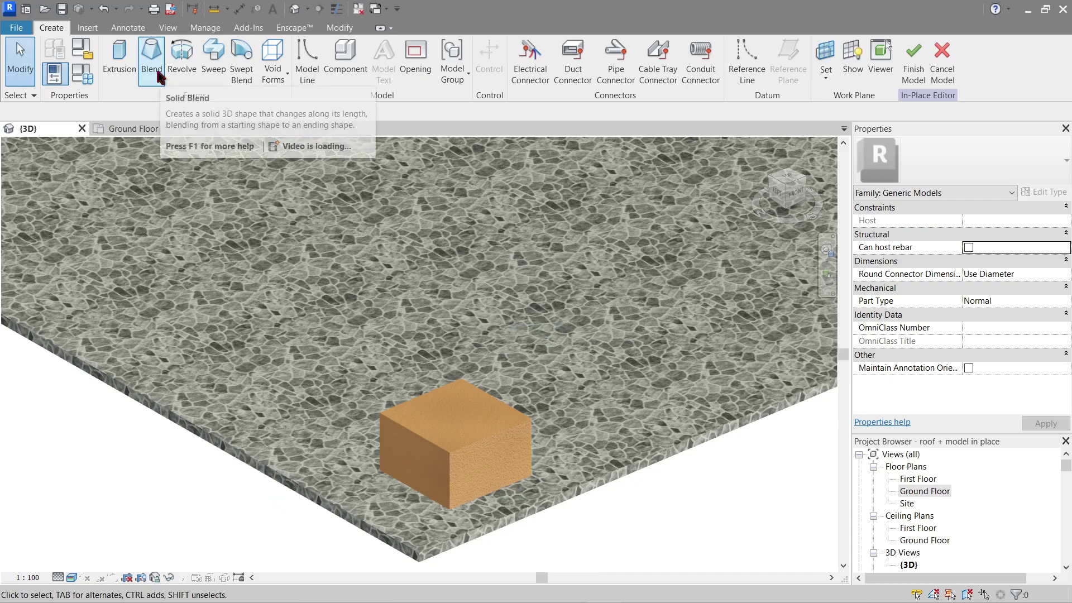
# Start a solid Blend and sketch its rectangular base boundary on the slab behind the box.
pyautogui.click(158, 71)
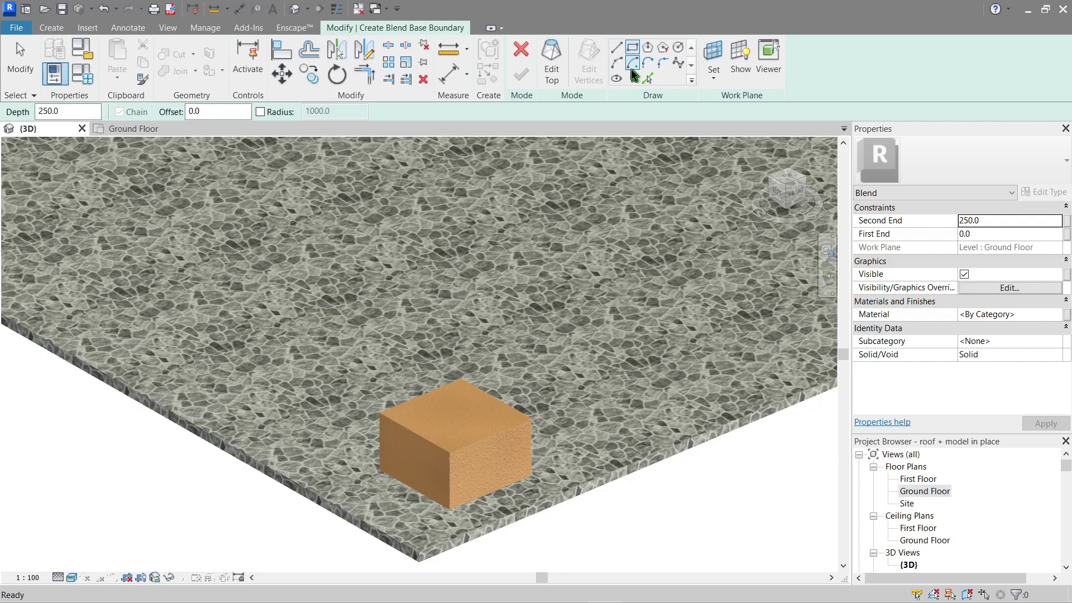
pyautogui.click(231, 316)
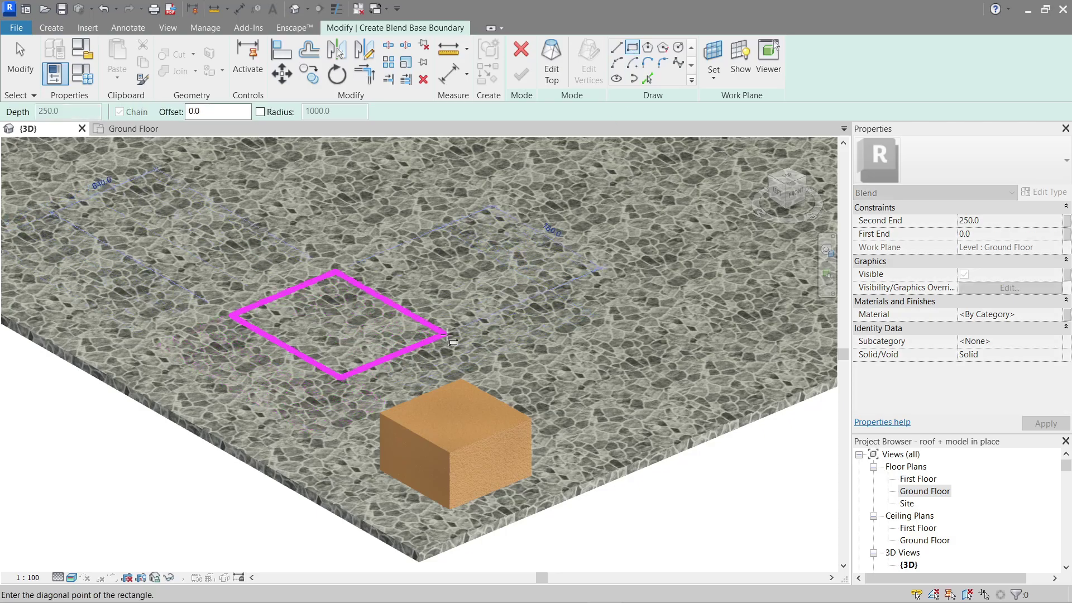
pyautogui.click(475, 328)
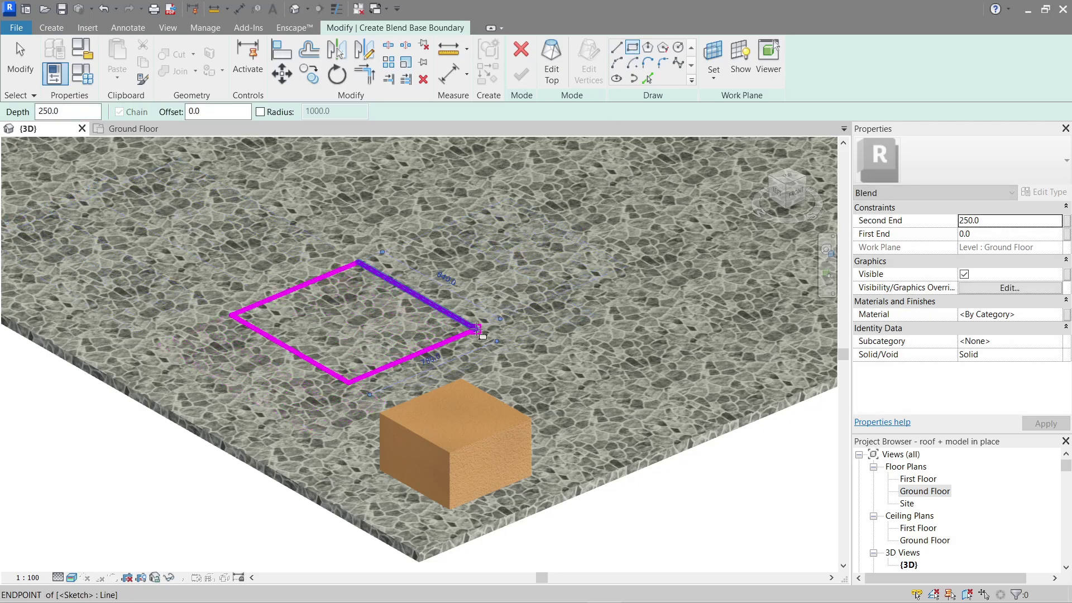
# Sketch a circular top boundary of about 340 mm radius above the rectangular base and finish the blend.
pyautogui.click(559, 76)
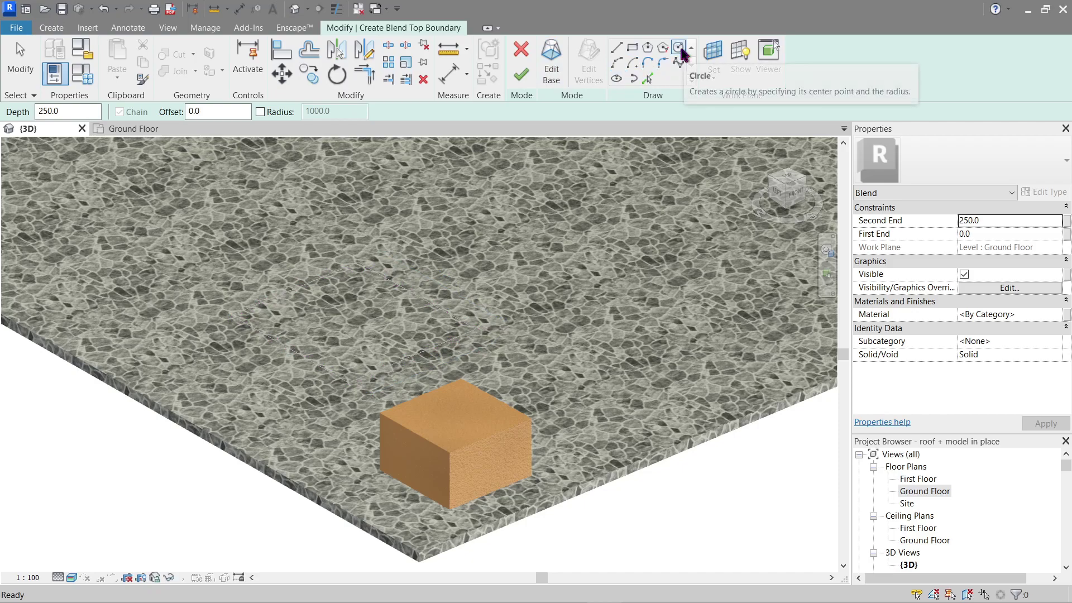
pyautogui.click(678, 49)
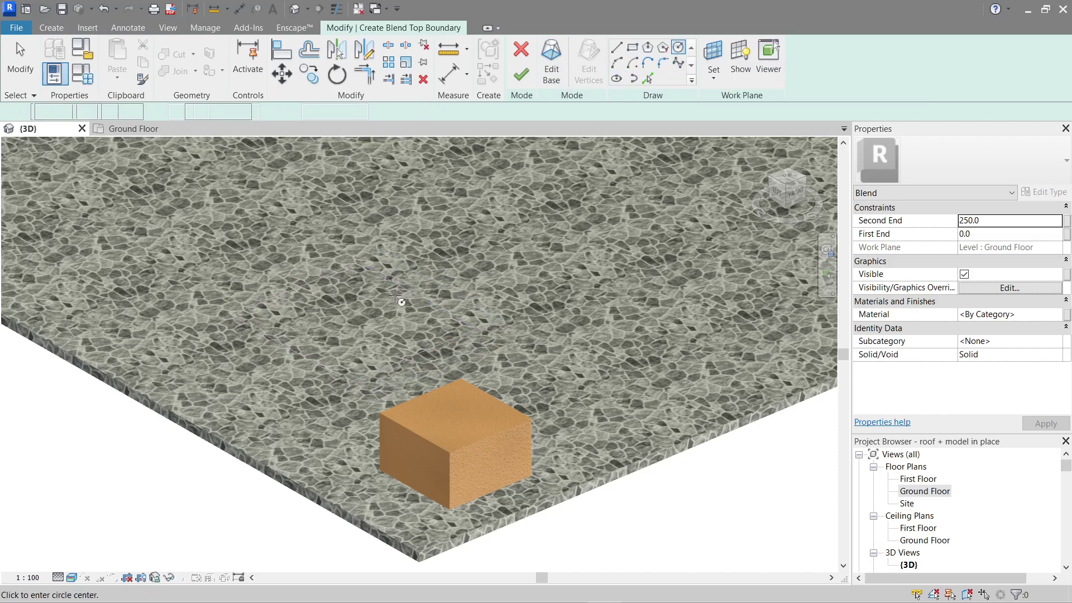
pyautogui.click(340, 295)
pyautogui.click(373, 328)
pyautogui.press('Escape')
pyautogui.press('Escape')
pyautogui.keyDown('shift'); pyautogui.moveTo(425, 268); pyautogui.dragTo(719, 230, button='middle'); pyautogui.keyUp('shift')
pyautogui.scroll(-2, 456, 307)
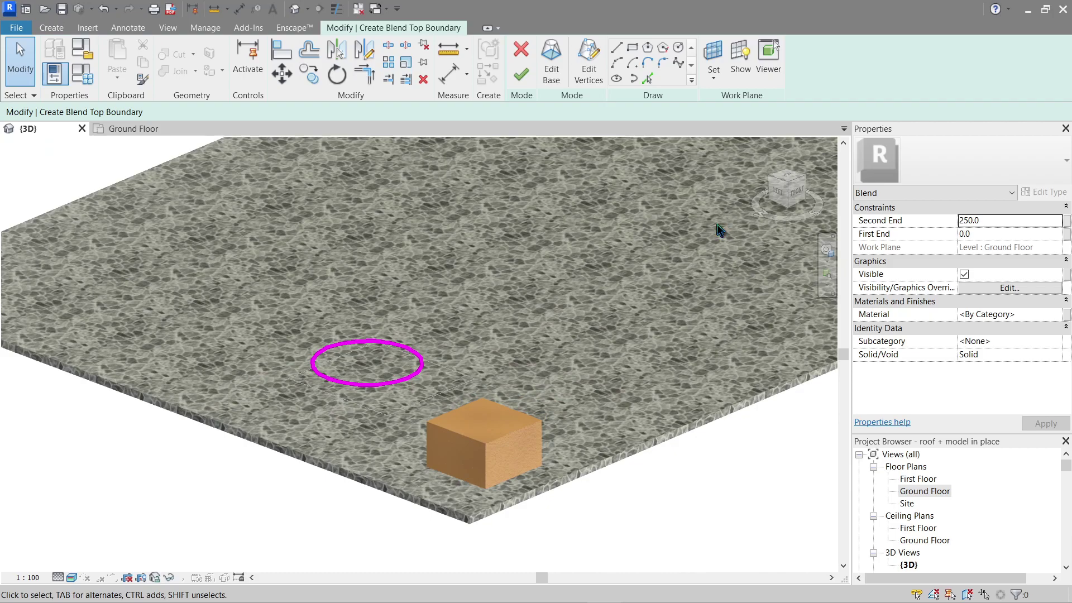
pyautogui.keyDown('shift'); pyautogui.moveTo(579, 276); pyautogui.dragTo(552, 241, button='middle'); pyautogui.keyUp('shift')
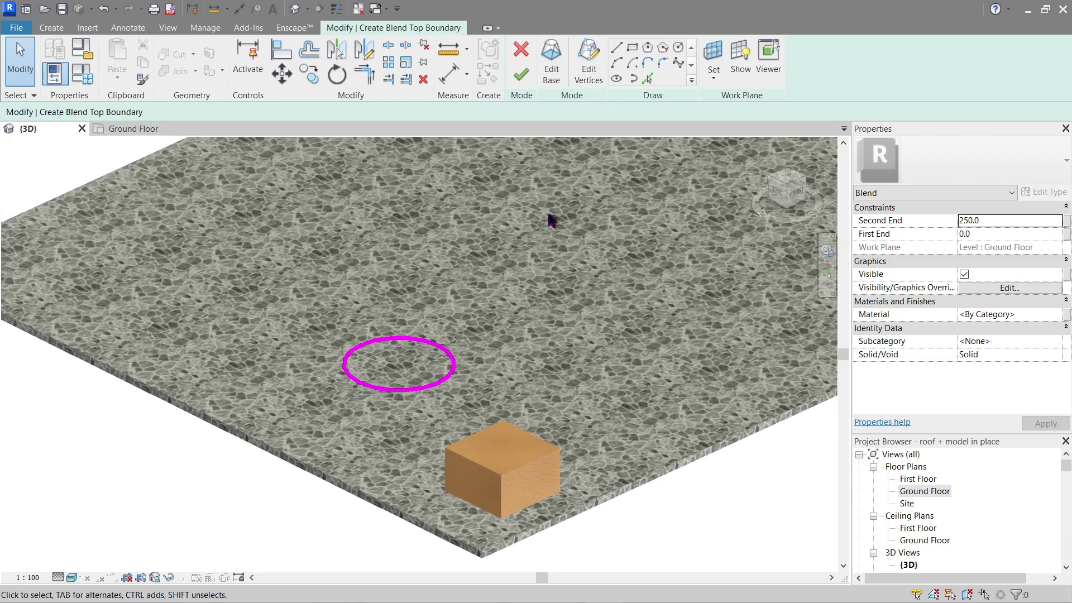
pyautogui.click(522, 77)
pyautogui.keyDown('shift'); pyautogui.moveTo(451, 366); pyautogui.dragTo(530, 343, button='middle'); pyautogui.keyUp('shift')
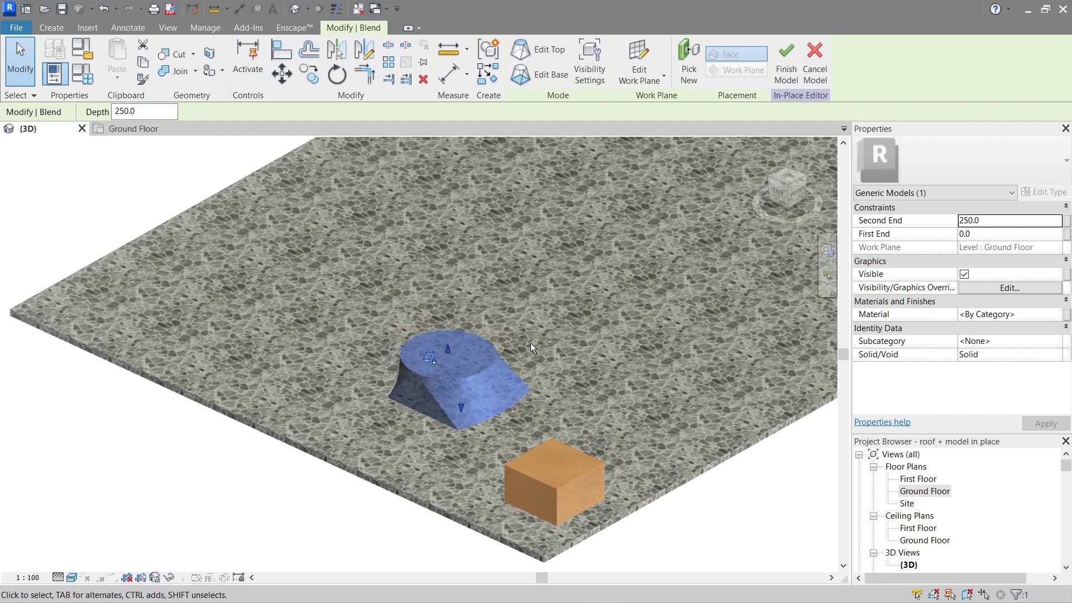
pyautogui.click(531, 344)
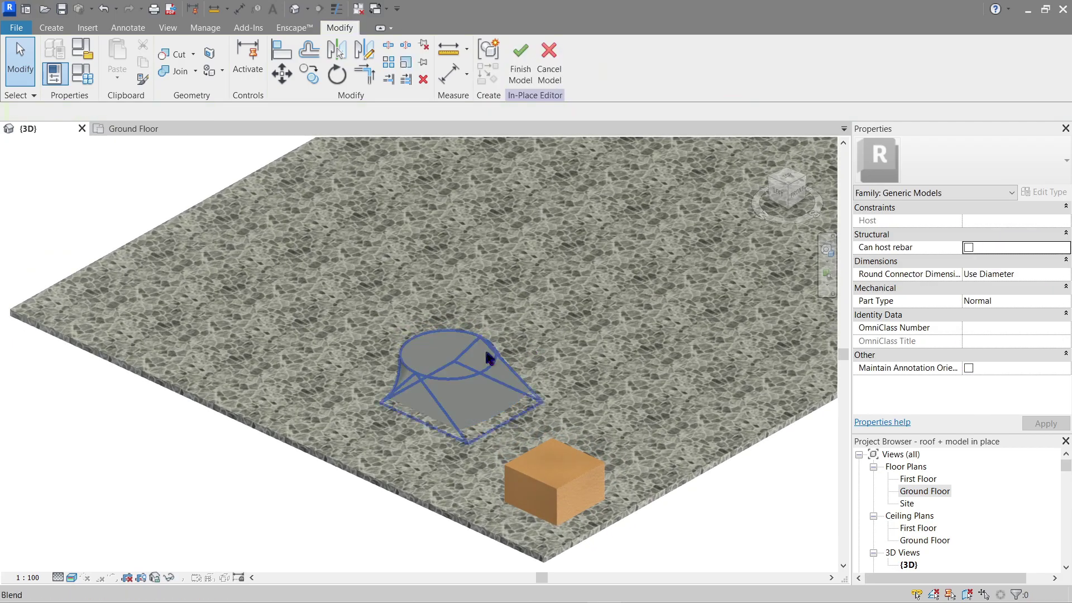
# Assign the Render, Tan, Textured material to the blend.
pyautogui.click(470, 376)
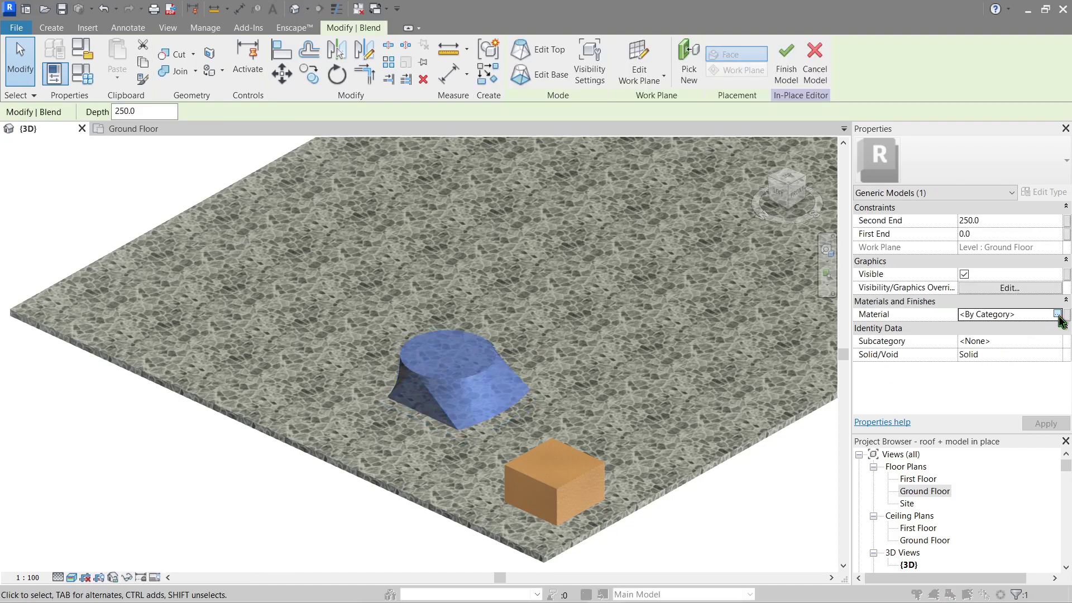
pyautogui.click(1063, 315)
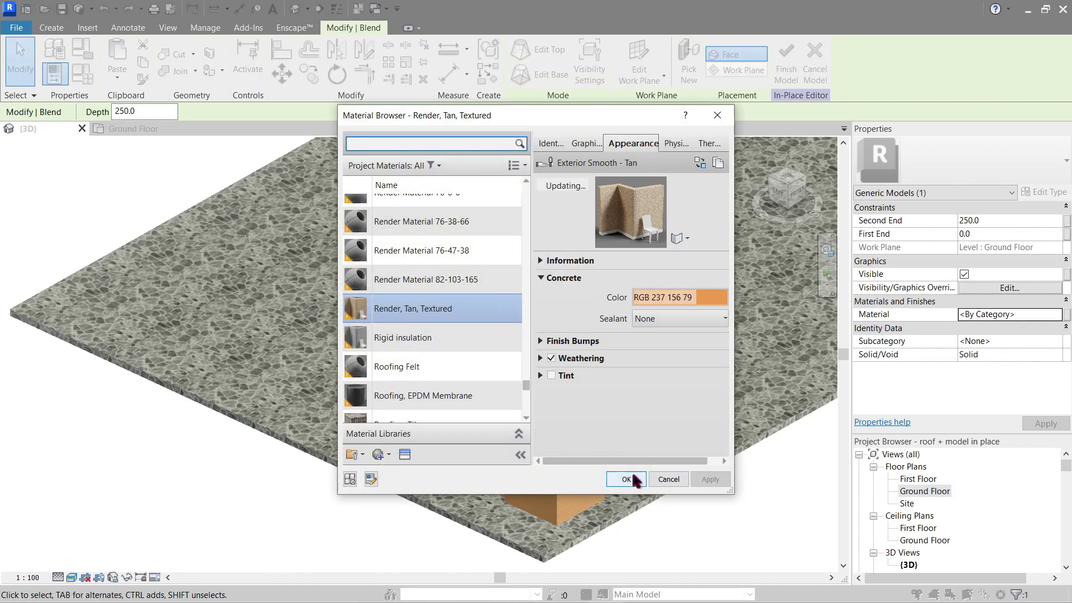
pyautogui.click(626, 479)
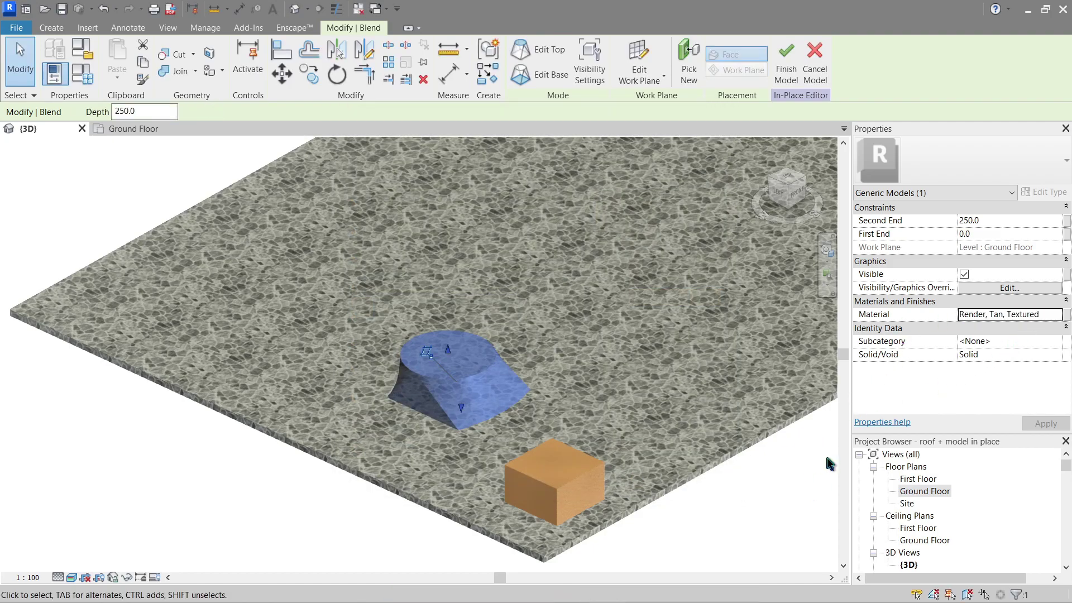
# Set the blend's second end to 500 and finish the in-place model.
pyautogui.click(995, 221)
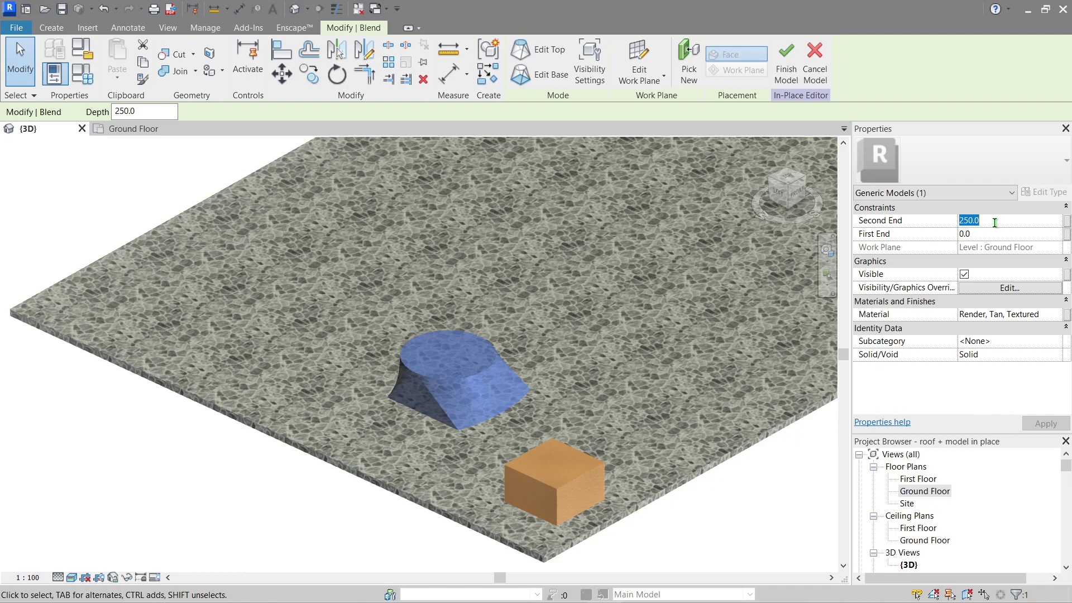
pyautogui.click(685, 500)
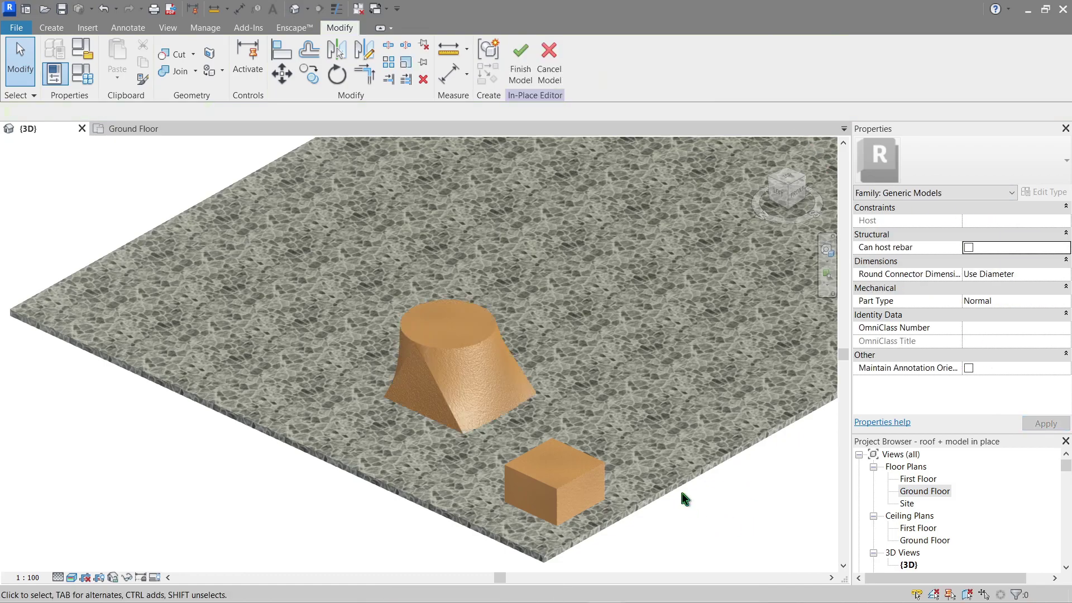
pyautogui.click(523, 62)
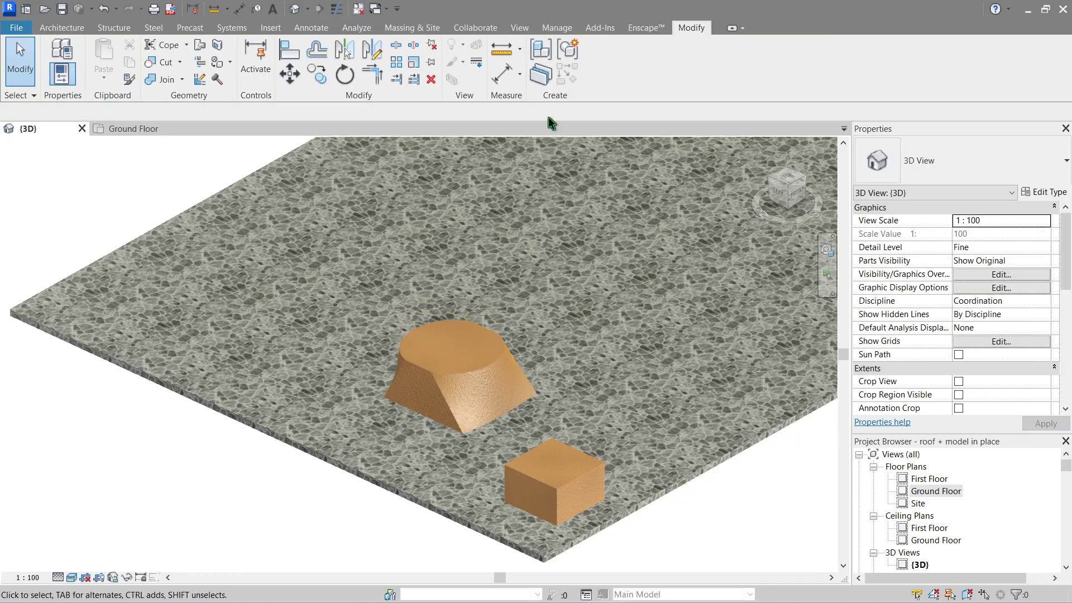
# Align the blend's bottom face with the top surface of the slab.
pyautogui.click(486, 360)
pyautogui.keyDown('shift'); pyautogui.moveTo(487, 360); pyautogui.dragTo(557, 278, button='middle'); pyautogui.keyUp('shift')
pyautogui.scroll(5, 441, 422)
pyautogui.moveTo(438, 408); pyautogui.dragTo(451, 358)
pyautogui.click(479, 435)
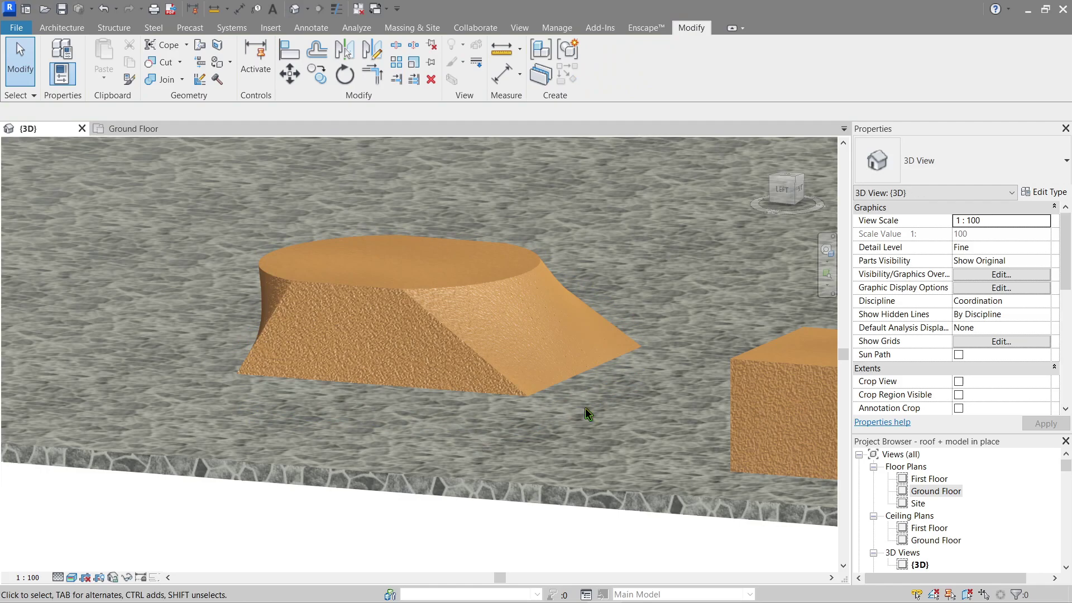
pyautogui.press('a')
pyautogui.press('l')
pyautogui.click(598, 484)
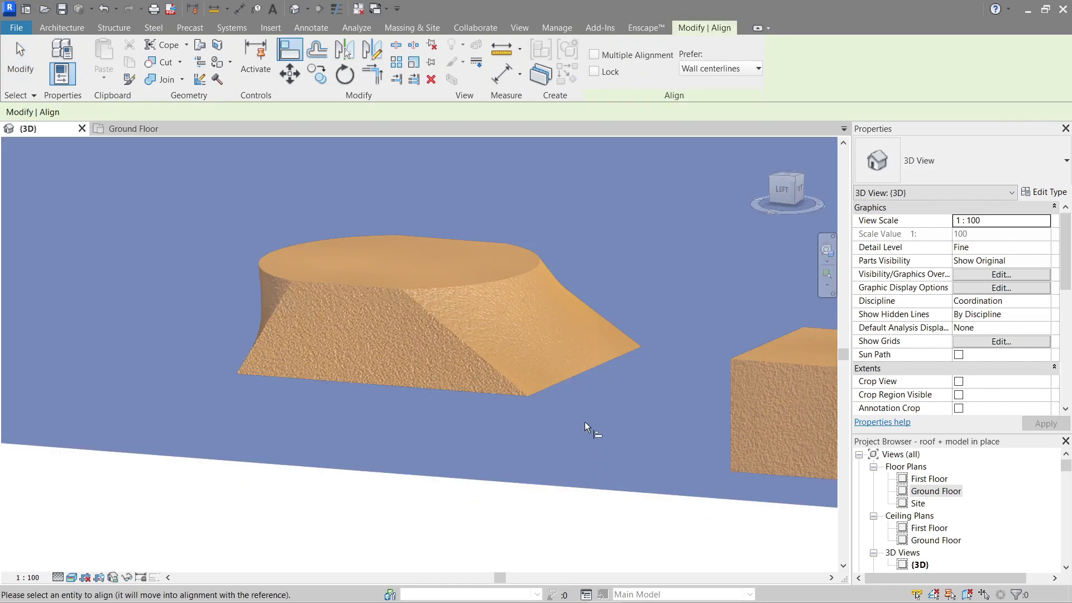
pyautogui.click(572, 379)
pyautogui.scroll(-3, 574, 381)
pyautogui.press('Escape')
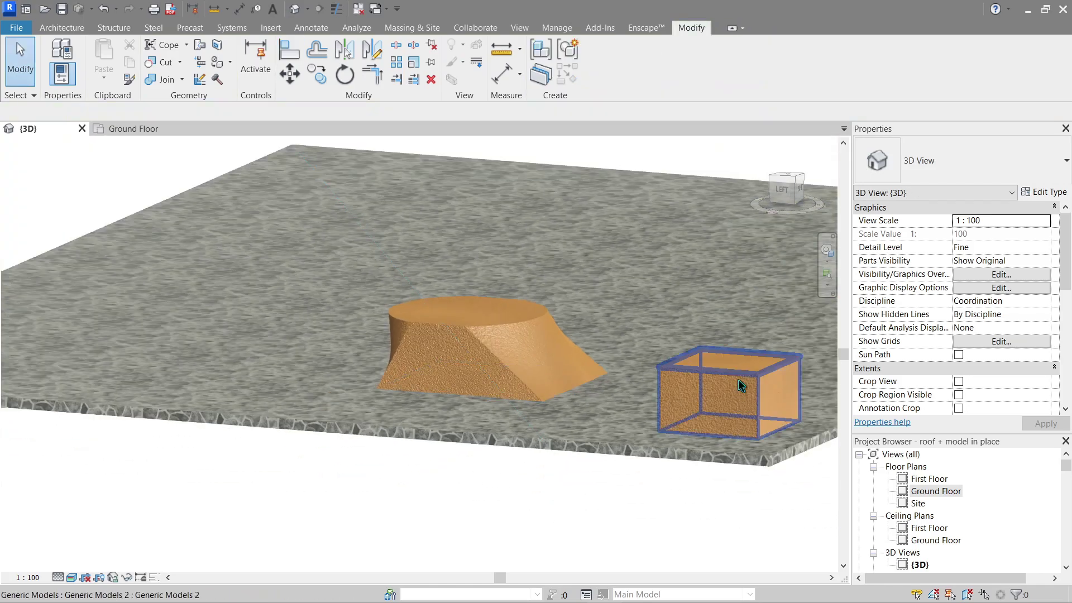
# Align the bottom face of the box with the top surface of the slab.
pyautogui.click(738, 380)
pyautogui.press('Escape')
pyautogui.press('a')
pyautogui.press('l')
pyautogui.click(689, 445)
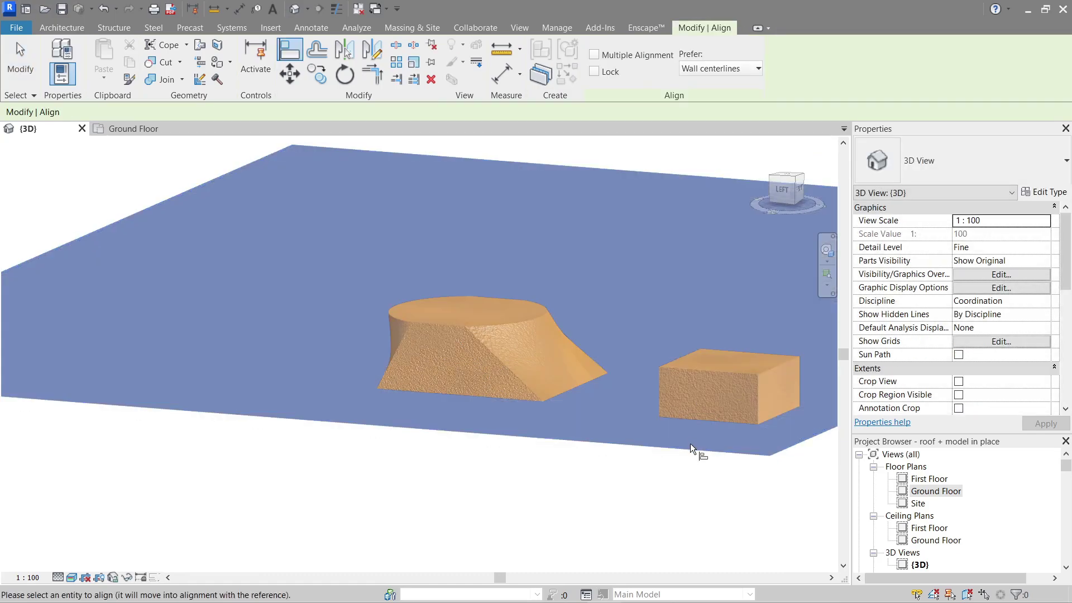
pyautogui.click(708, 422)
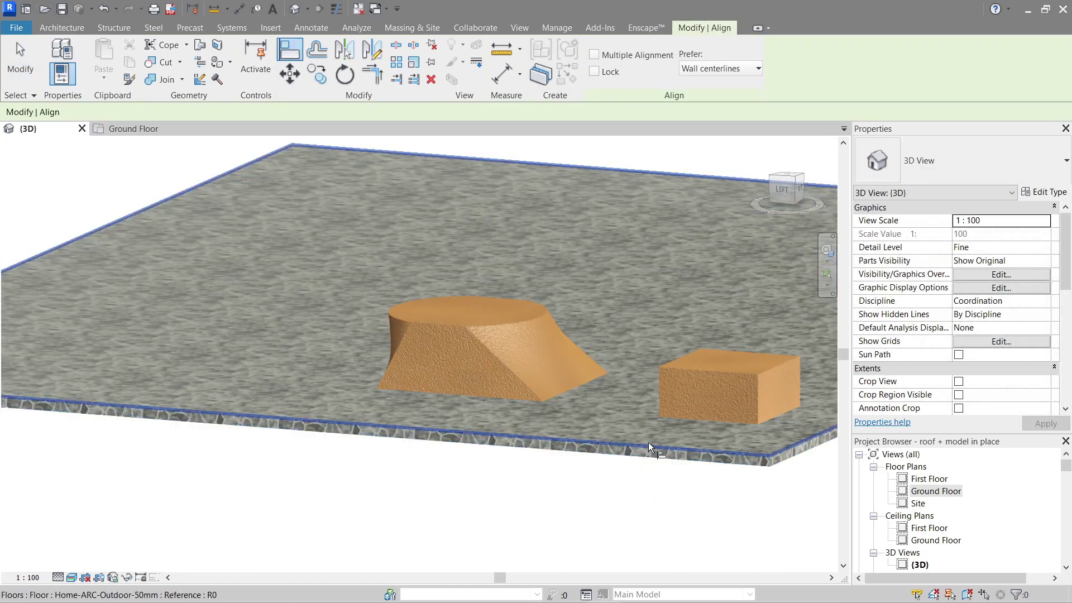
pyautogui.click(671, 436)
pyautogui.click(694, 420)
pyautogui.keyDown('shift'); pyautogui.moveTo(694, 424); pyautogui.dragTo(596, 281, button='middle'); pyautogui.keyUp('shift')
pyautogui.press('Escape')
# Edit the blend in place and open its top boundary sketch in a top-down view.
pyautogui.click(531, 406)
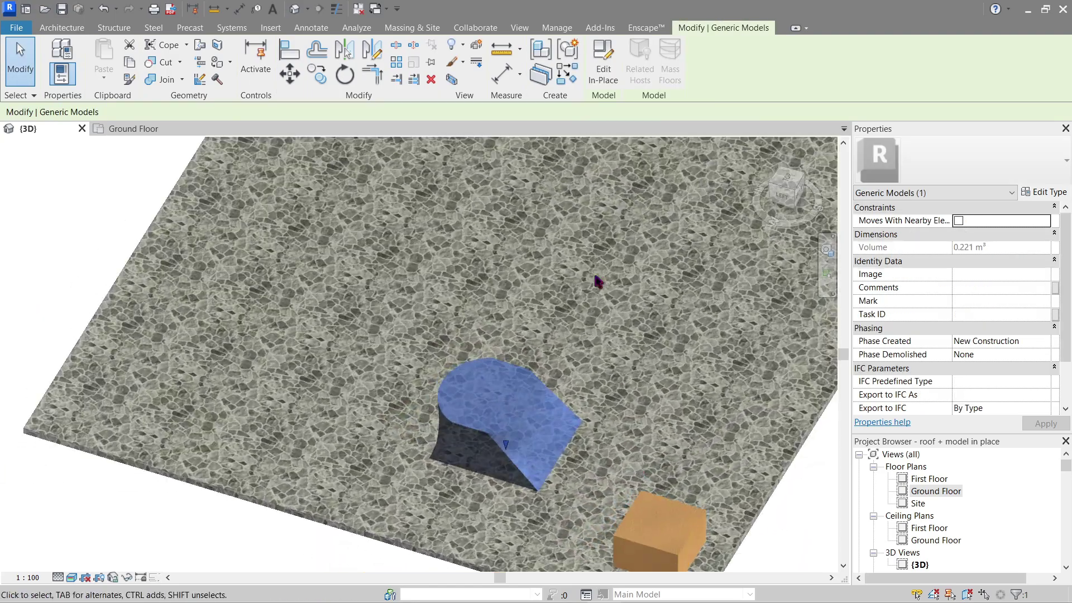
pyautogui.click(603, 78)
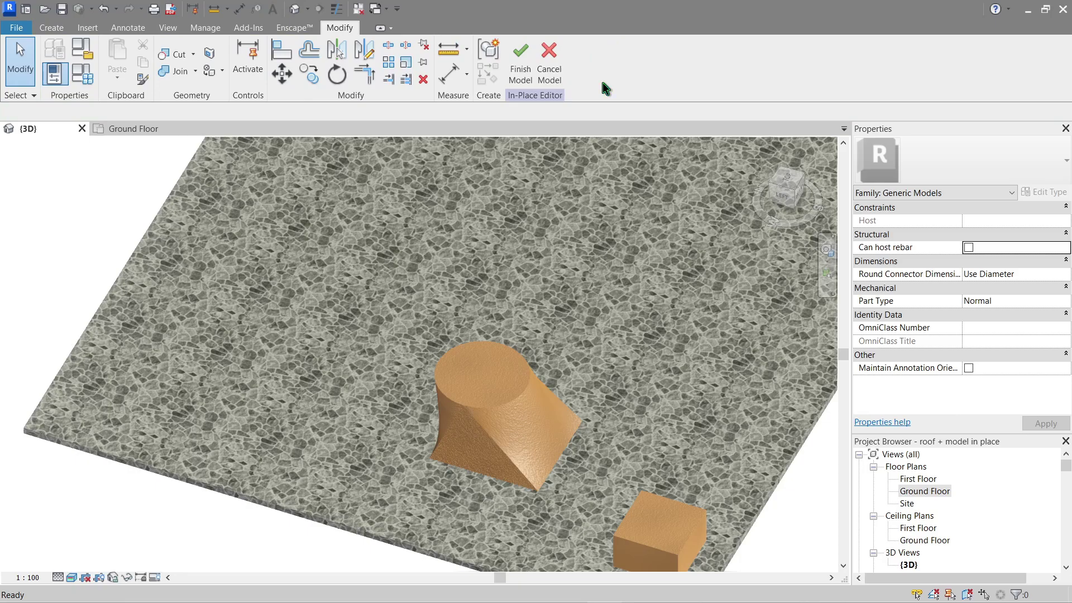
pyautogui.click(505, 407)
pyautogui.click(550, 50)
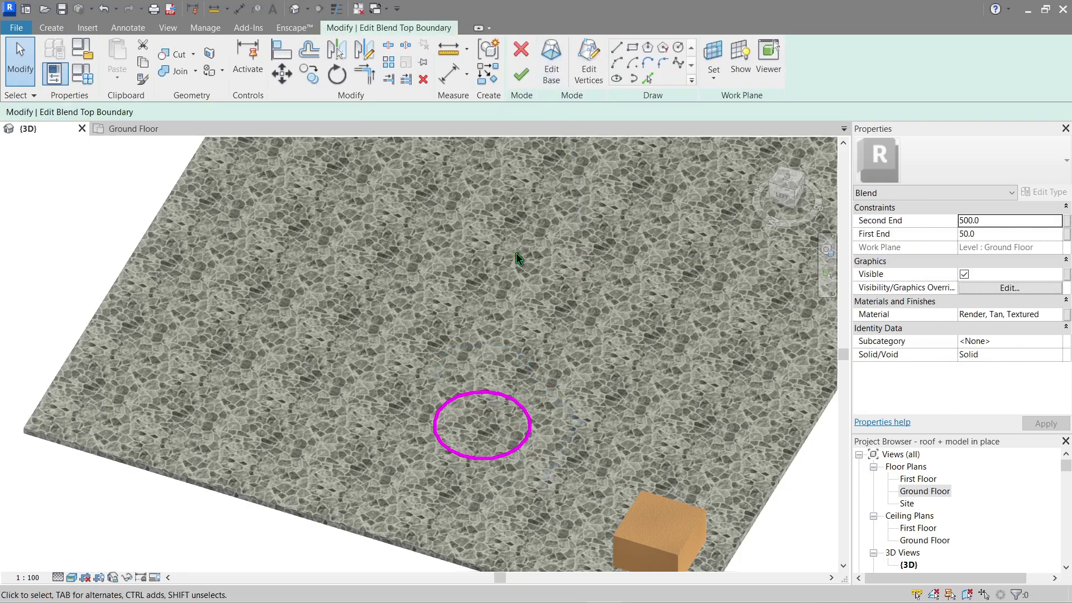
pyautogui.click(787, 183)
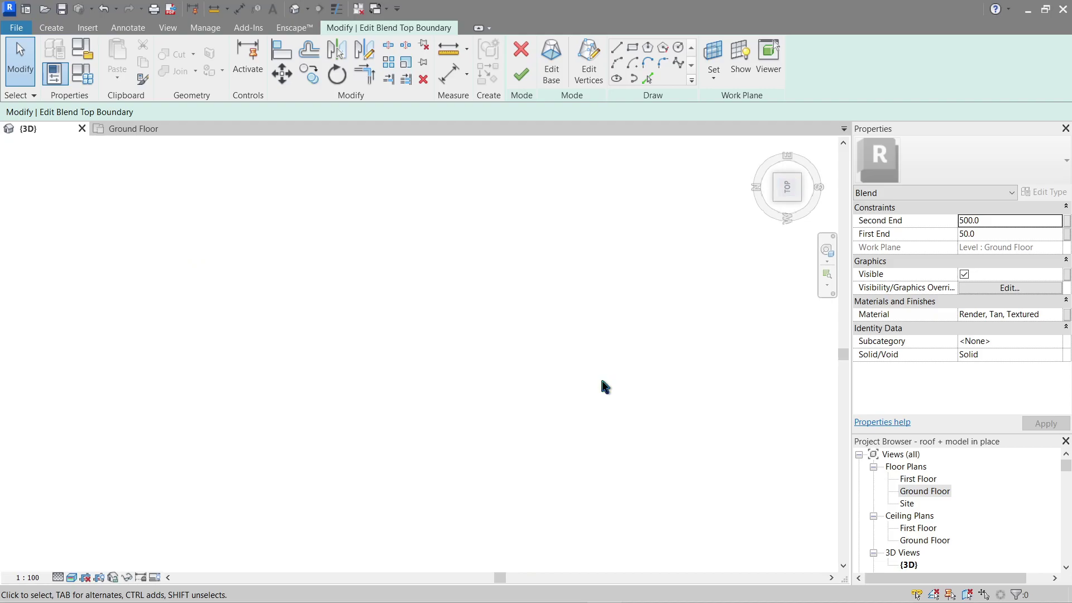
pyautogui.scroll(5, 432, 469)
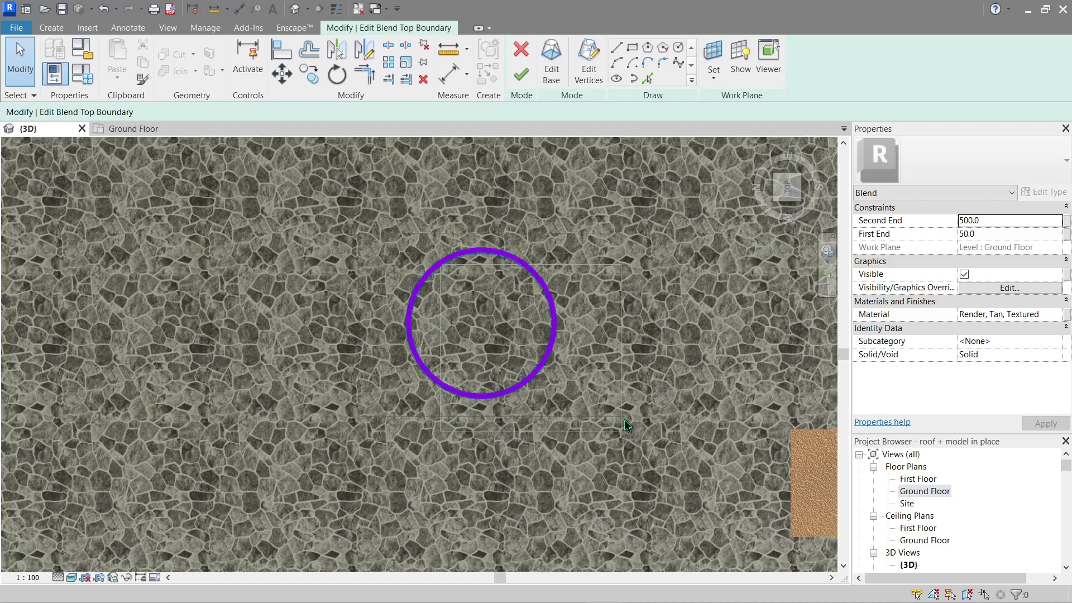
# Move the circle near the centre of the rectangular base, fine-tune it with small nudges, and finish the top boundary.
pyautogui.click(552, 348)
pyautogui.press('v')
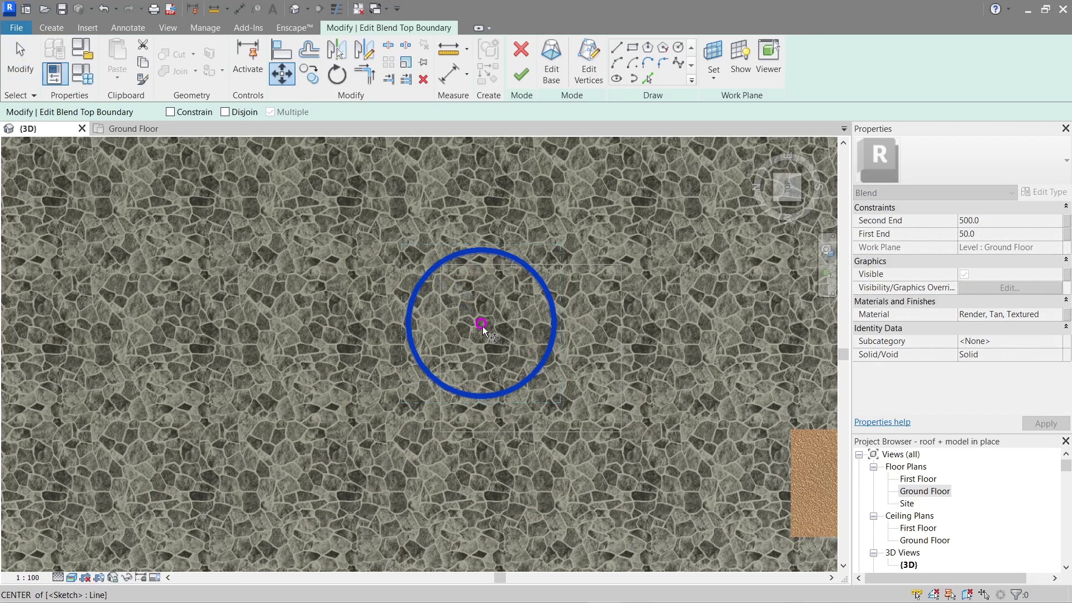
pyautogui.click(484, 330)
pyautogui.click(551, 350)
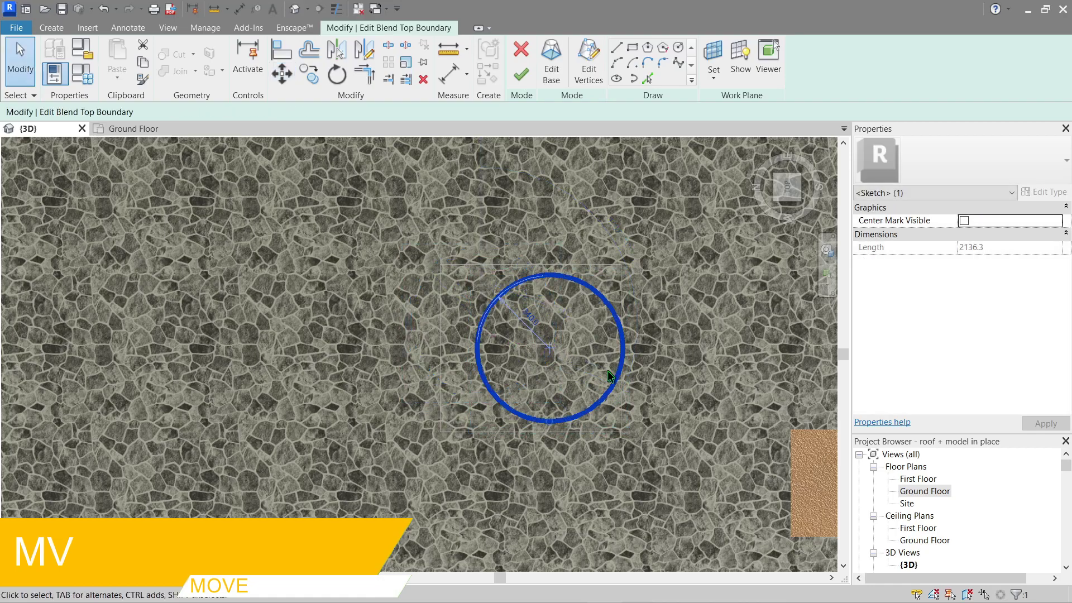
pyautogui.press('Left')
pyautogui.press('Left')
pyautogui.press('Left')
pyautogui.press('Left')
pyautogui.press('Left')
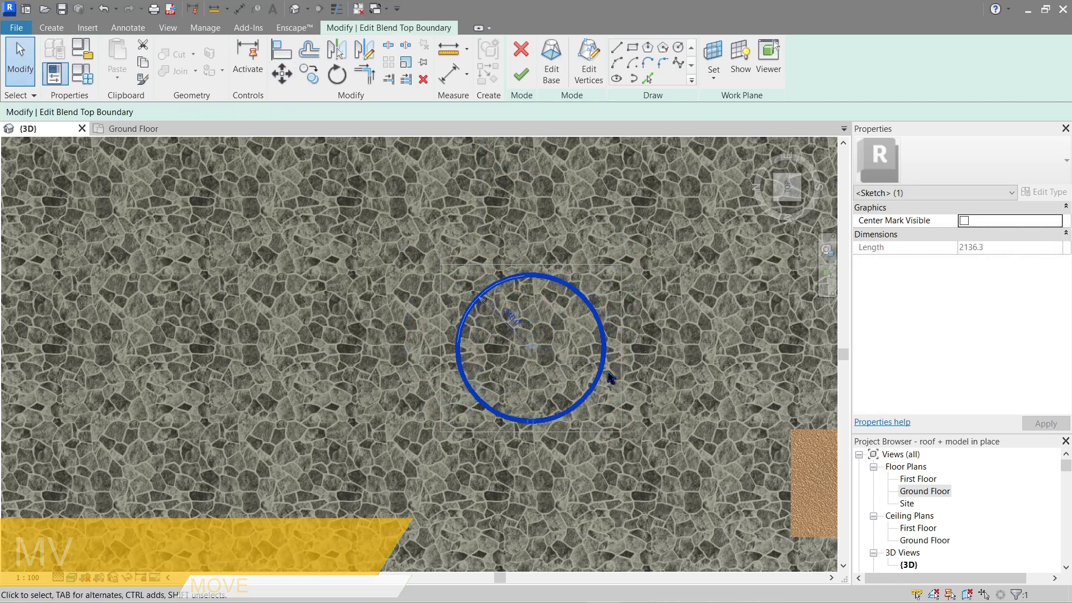
pyautogui.press('Right')
pyautogui.press('Down')
pyautogui.click(522, 82)
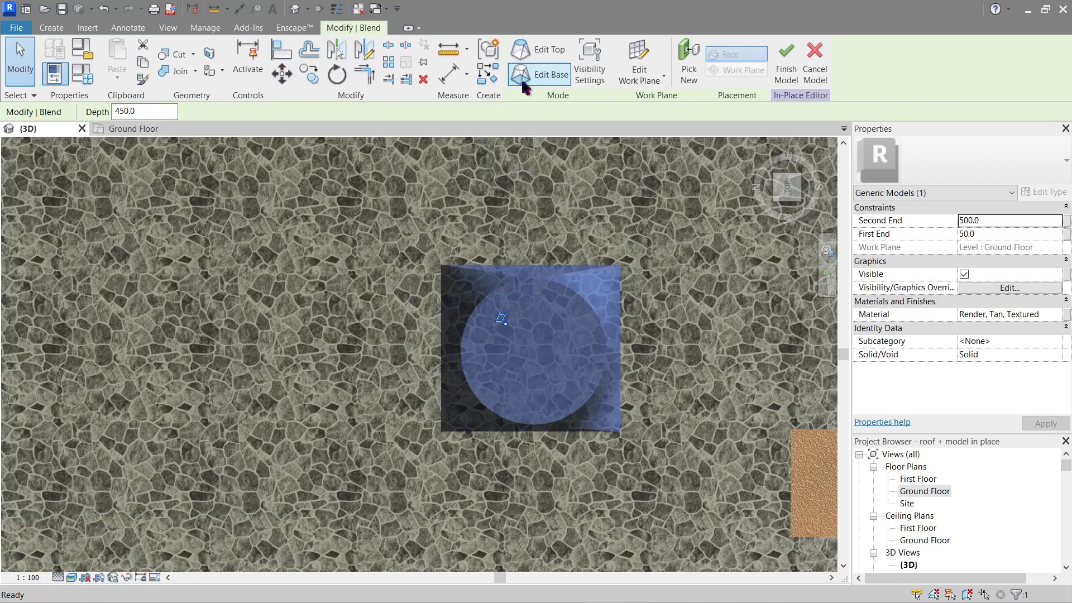
# Stretch the blend's top upward to roughly twice its height and finish the in-place model.
pyautogui.click(567, 247)
pyautogui.scroll(-2, 573, 279)
pyautogui.keyDown('shift'); pyautogui.moveTo(573, 279); pyautogui.dragTo(594, 298, button='middle'); pyautogui.keyUp('shift')
pyautogui.click(418, 208)
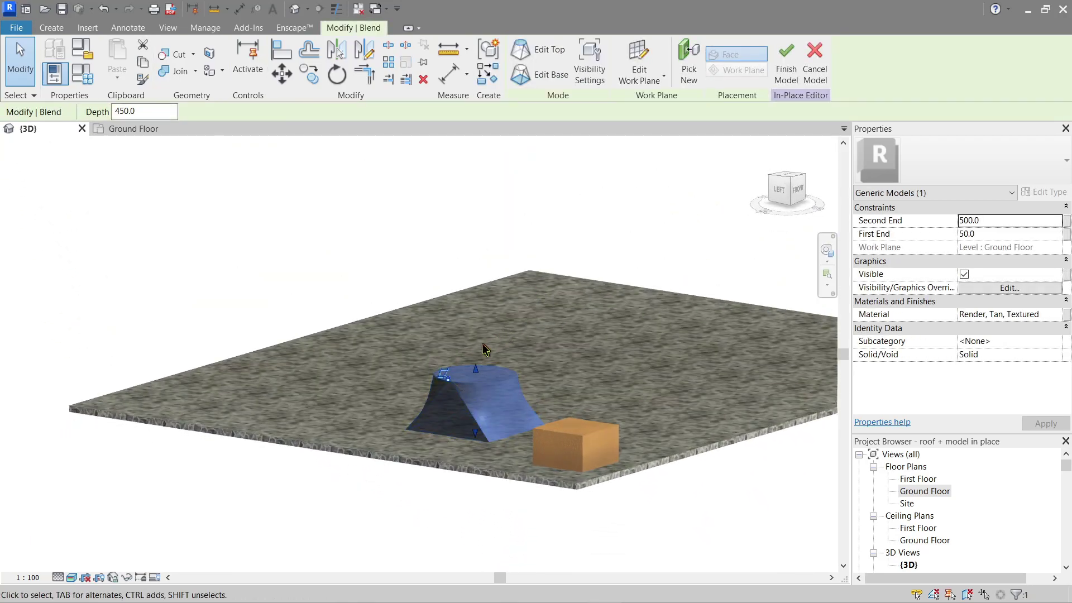
pyautogui.moveTo(477, 369); pyautogui.dragTo(497, 281)
pyautogui.click(497, 240)
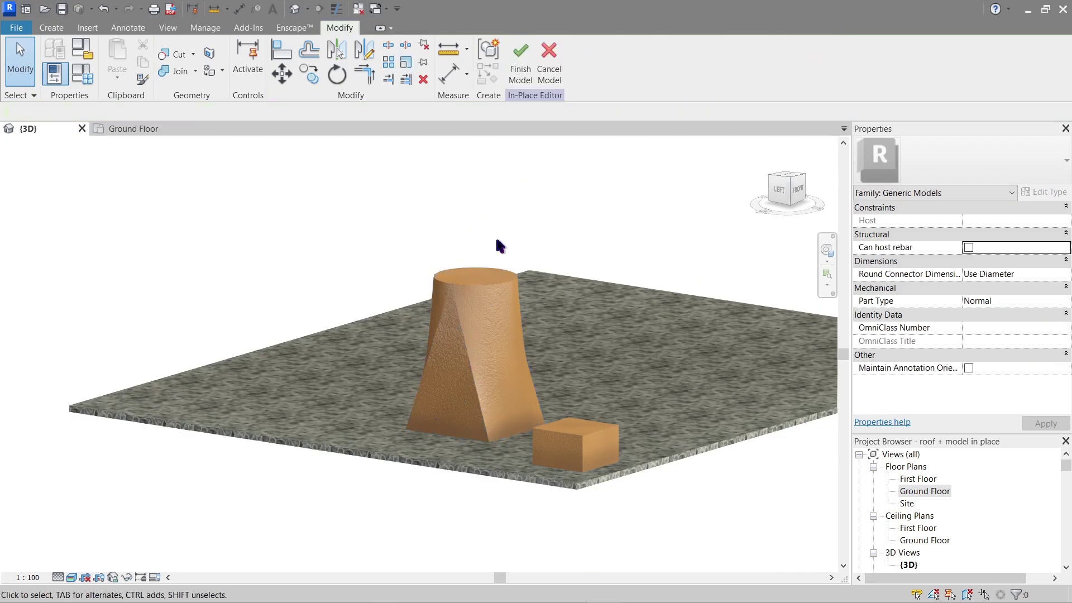
pyautogui.click(520, 75)
# Turn on section box display in the 3D view's annotation visibility overrides.
pyautogui.click(486, 402)
pyautogui.click(592, 233)
pyautogui.keyDown('shift'); pyautogui.moveTo(591, 233); pyautogui.dragTo(538, 237, button='middle'); pyautogui.keyUp('shift')
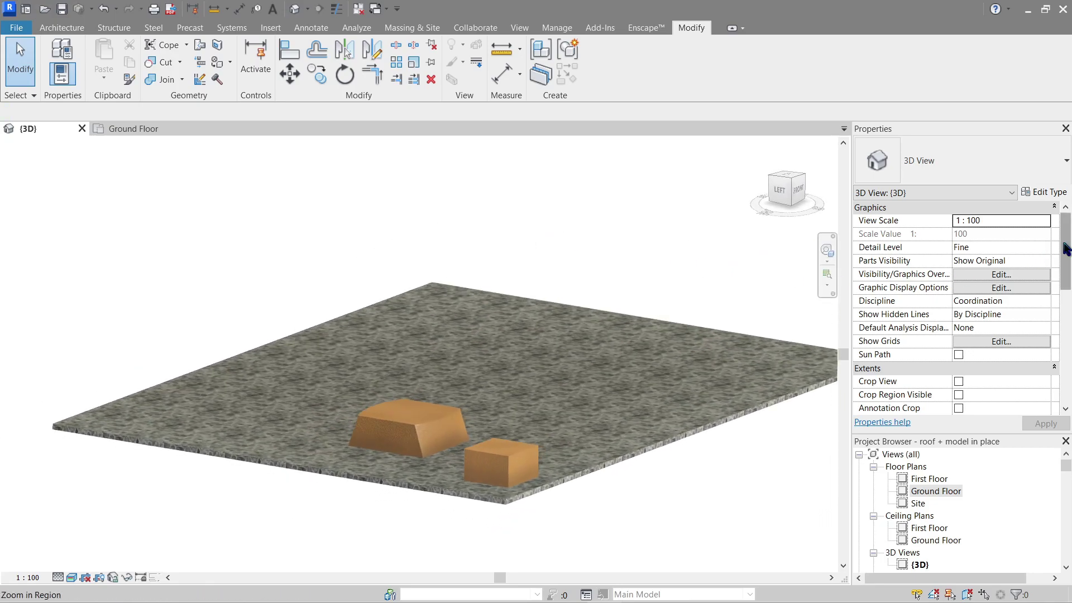
pyautogui.moveTo(1067, 262); pyautogui.dragTo(1068, 316)
pyautogui.click(972, 309)
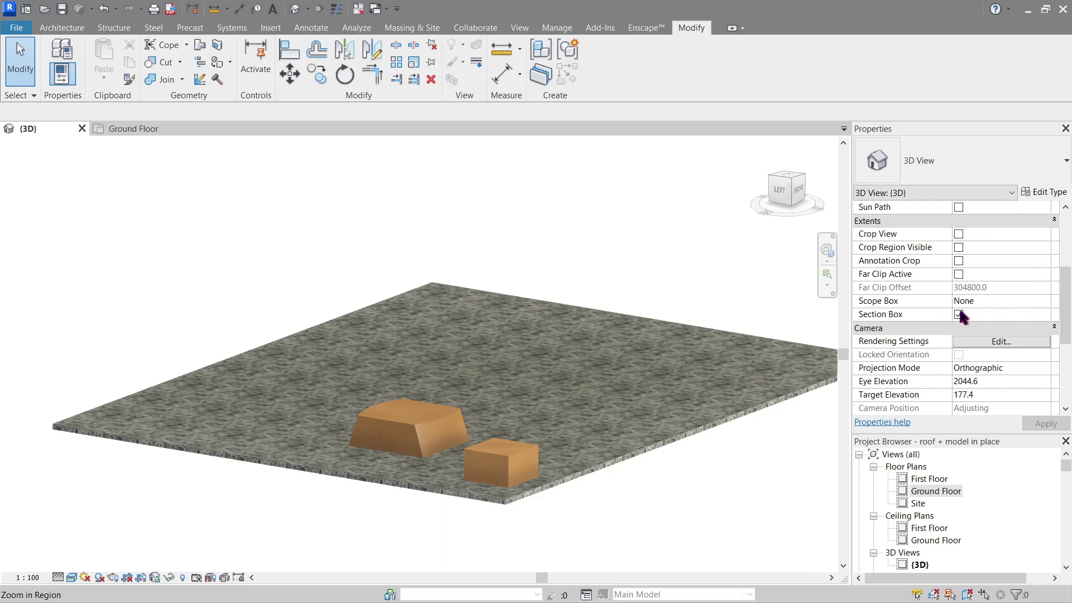
pyautogui.press('v')
pyautogui.press('v')
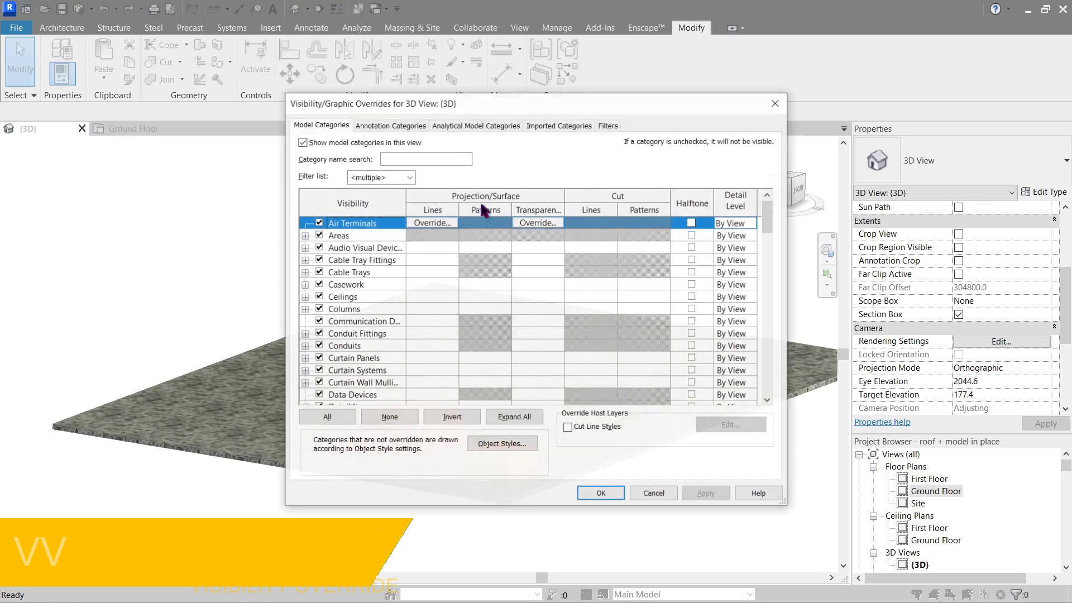
pyautogui.click(386, 127)
pyautogui.click(601, 493)
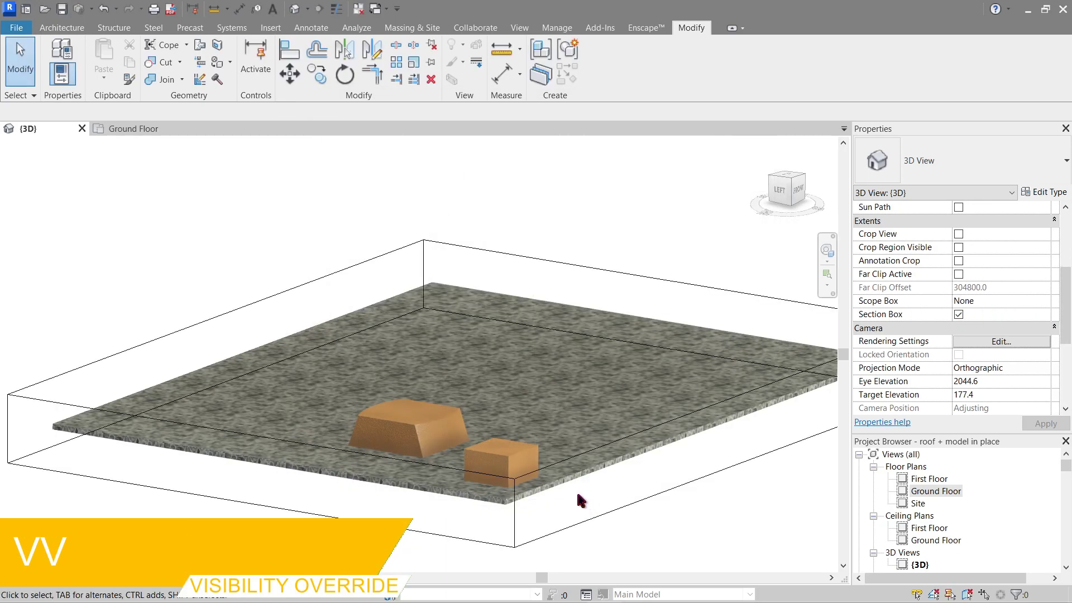
# Extend the top of the section box above the blend so that its full height is included in the view.
pyautogui.click(555, 266)
pyautogui.keyDown('shift'); pyautogui.moveTo(554, 266); pyautogui.dragTo(484, 261, button='middle'); pyautogui.keyUp('shift')
pyautogui.moveTo(476, 261); pyautogui.dragTo(471, 218)
pyautogui.keyDown('shift'); pyautogui.moveTo(537, 227); pyautogui.dragTo(517, 289, button='middle'); pyautogui.keyUp('shift')
pyautogui.press('Escape')
pyautogui.press('z')
pyautogui.press('r')
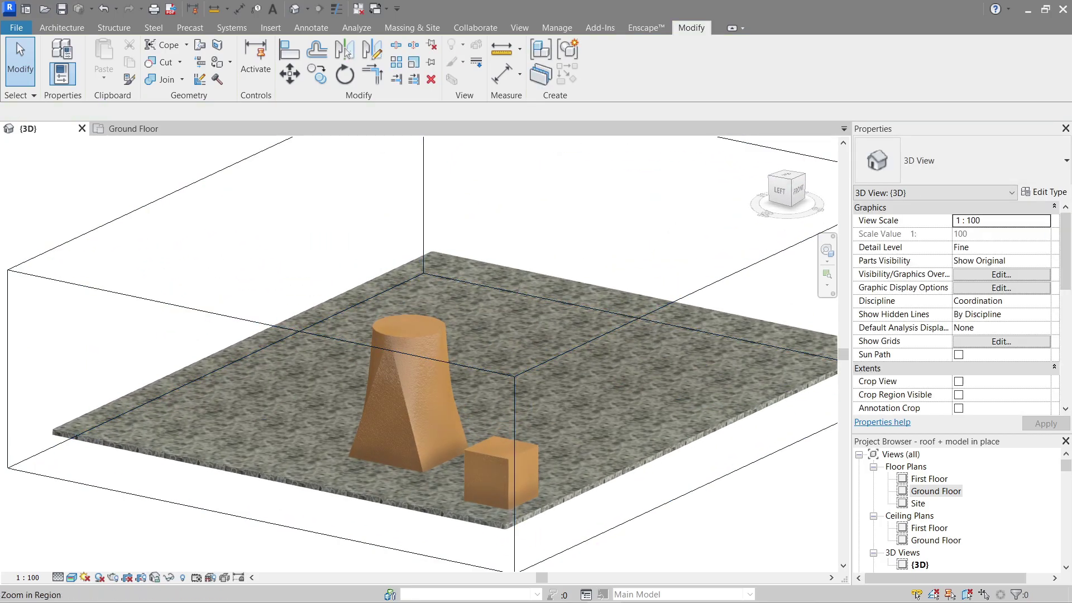
# Start a new in-place model in the Generic Models category.
pyautogui.click(60, 32)
pyautogui.click(165, 81)
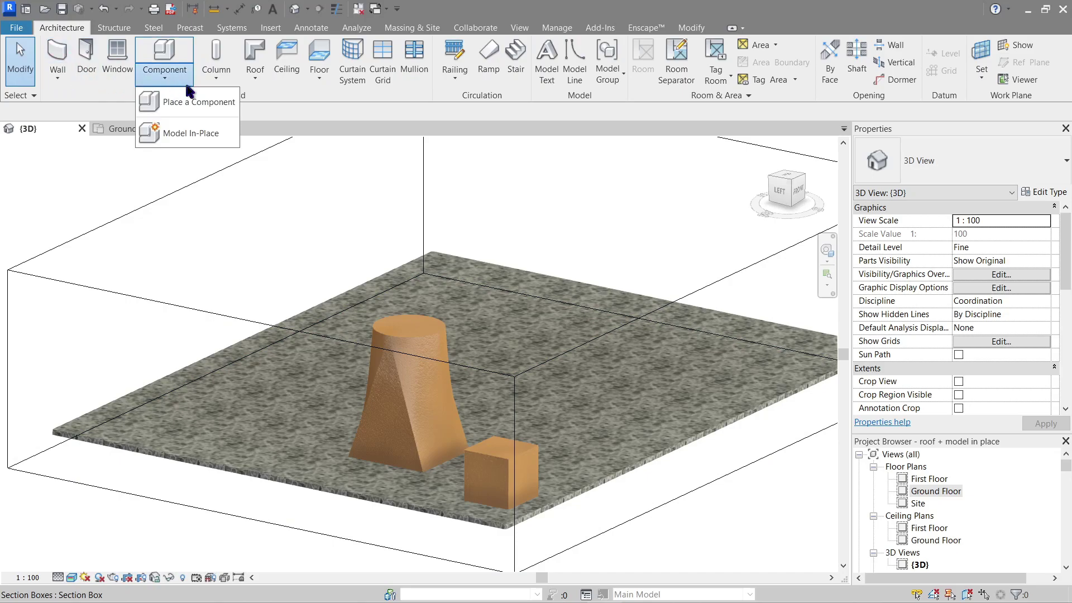
pyautogui.click(189, 134)
pyautogui.press('g')
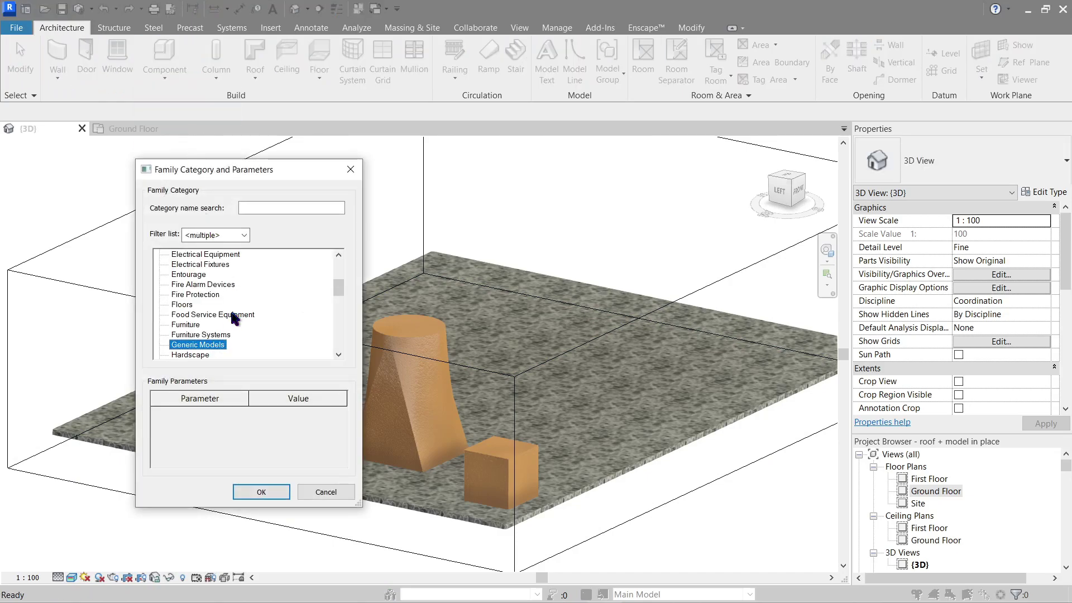
pyautogui.click(261, 492)
pyautogui.click(542, 332)
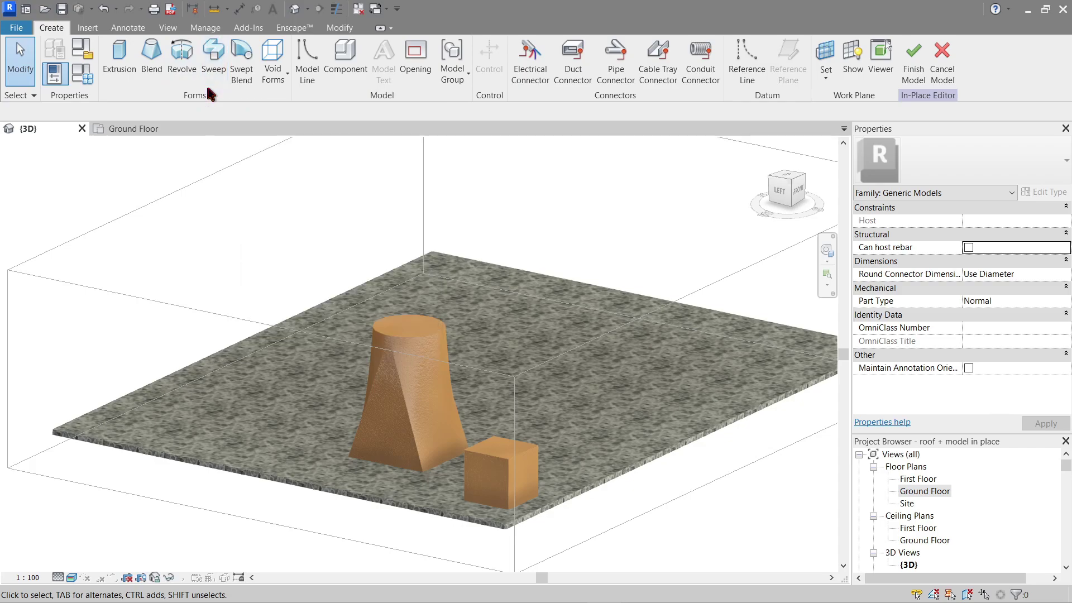
# Start a sweep and define its path by picking the slab's two adjoining front top edges.
pyautogui.click(210, 78)
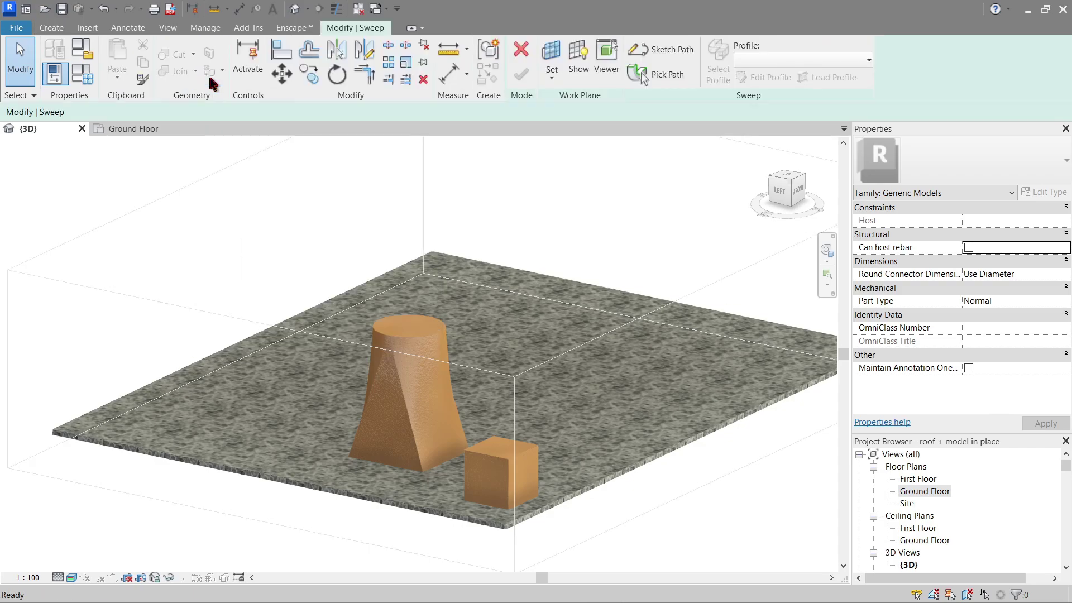
pyautogui.click(655, 83)
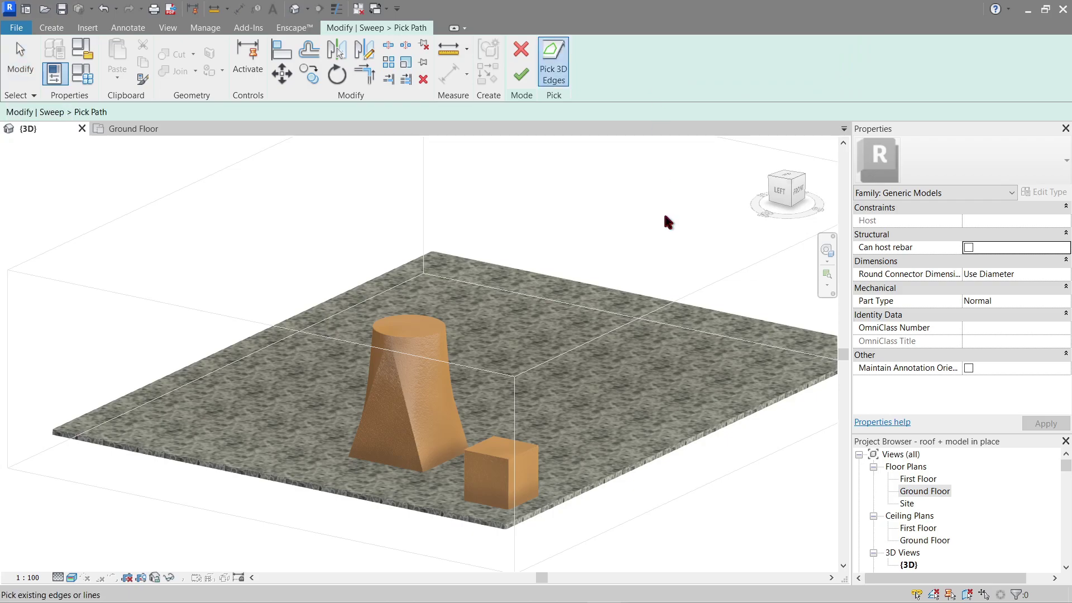
pyautogui.scroll(2, 591, 496)
pyautogui.click(578, 479)
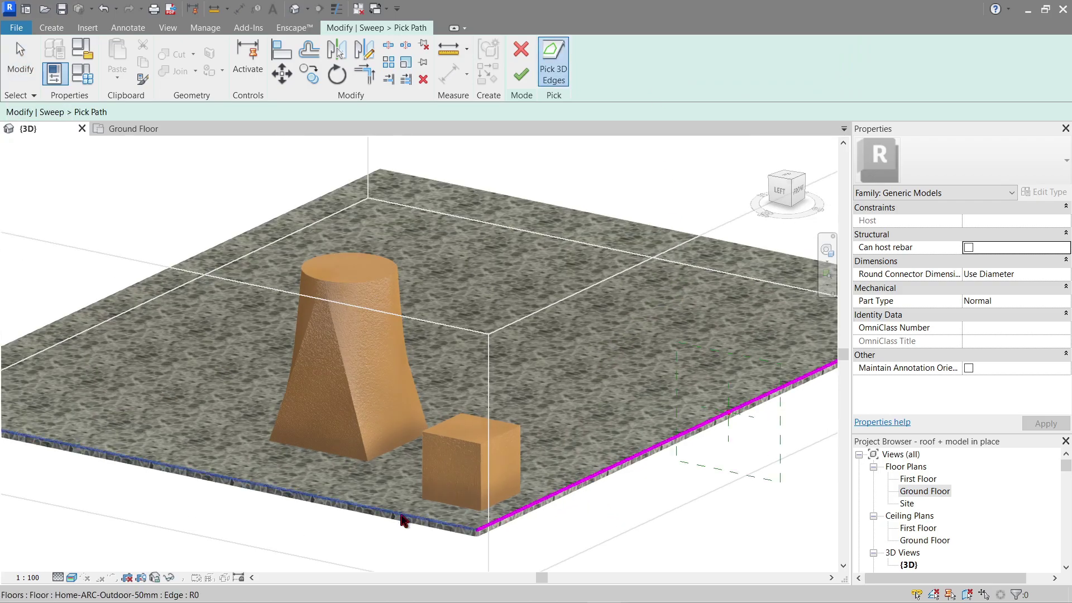
pyautogui.scroll(-1, 403, 522)
pyautogui.click(403, 522)
pyautogui.click(520, 75)
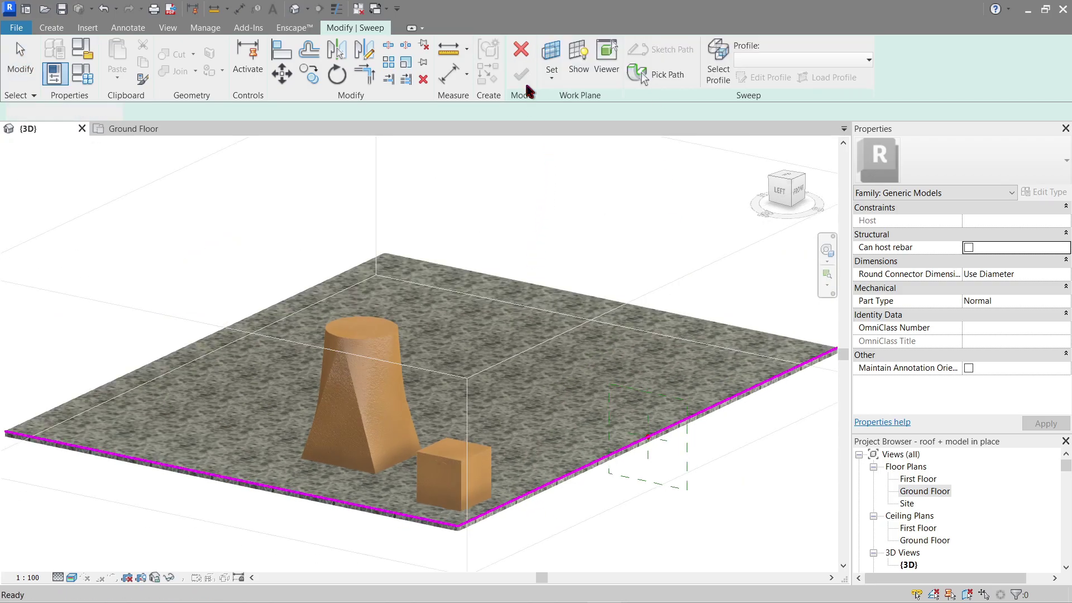
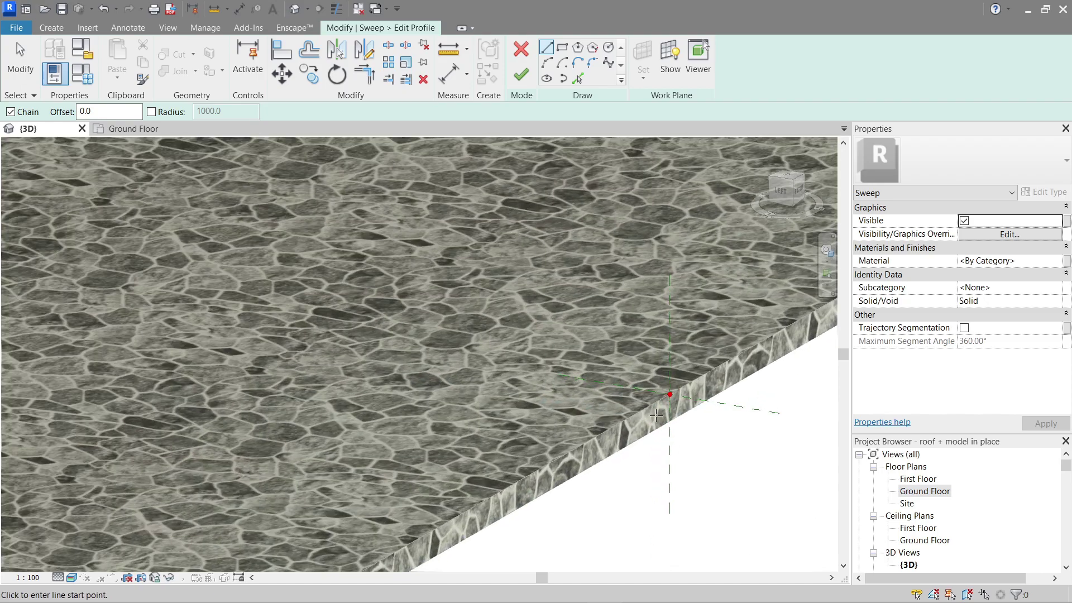
# Add the slab's vertical thickness line at the path's profile point to the sweep profile with Pick Lines.
pyautogui.moveTo(670, 428); pyautogui.dragTo(628, 465, button='middle')
pyautogui.scroll(3, 633, 463)
pyautogui.keyDown('shift'); pyautogui.moveTo(610, 425); pyautogui.dragTo(639, 390, button='middle'); pyautogui.keyUp('shift')
pyautogui.moveTo(644, 332); pyautogui.dragTo(454, 557, button='middle')
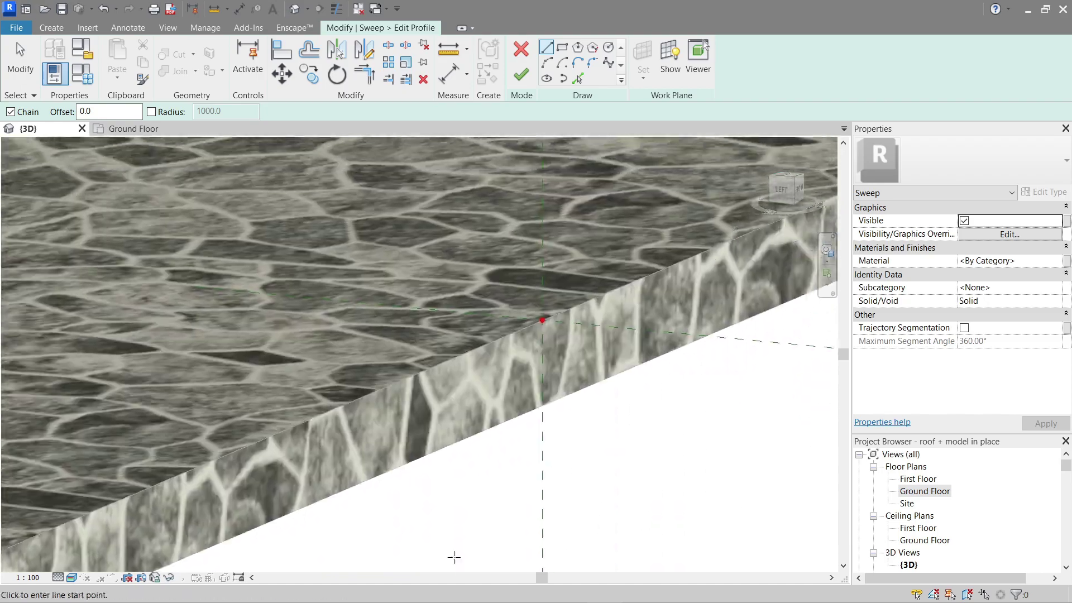
pyautogui.scroll(-1, 606, 372)
pyautogui.moveTo(636, 324); pyautogui.dragTo(619, 357, button='middle')
pyautogui.keyDown('shift'); pyautogui.moveTo(619, 357); pyautogui.dragTo(606, 397, button='middle'); pyautogui.keyUp('shift')
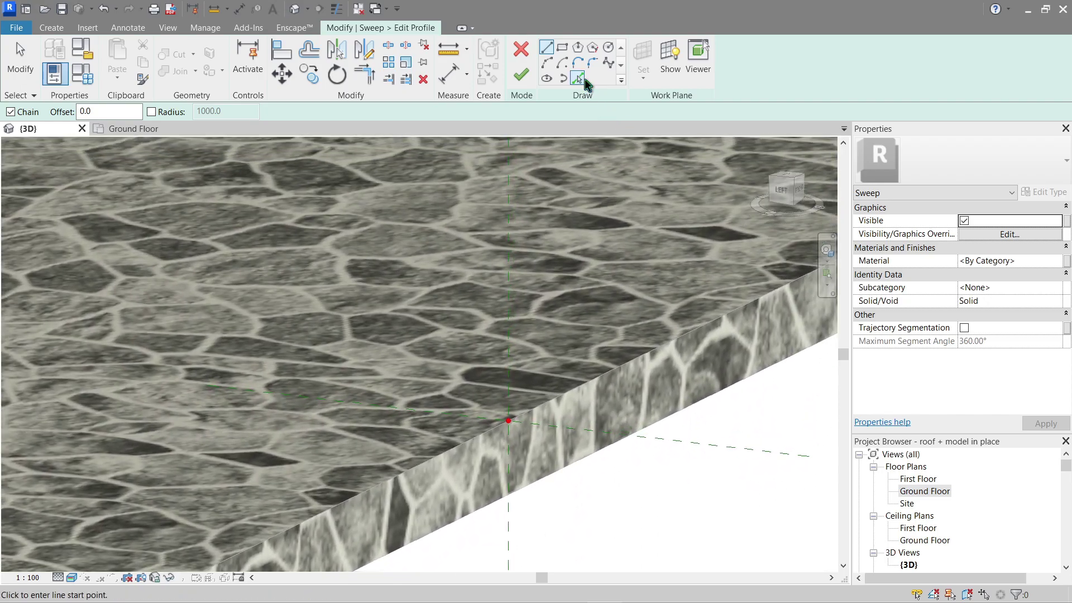
pyautogui.click(578, 78)
pyautogui.click(452, 455)
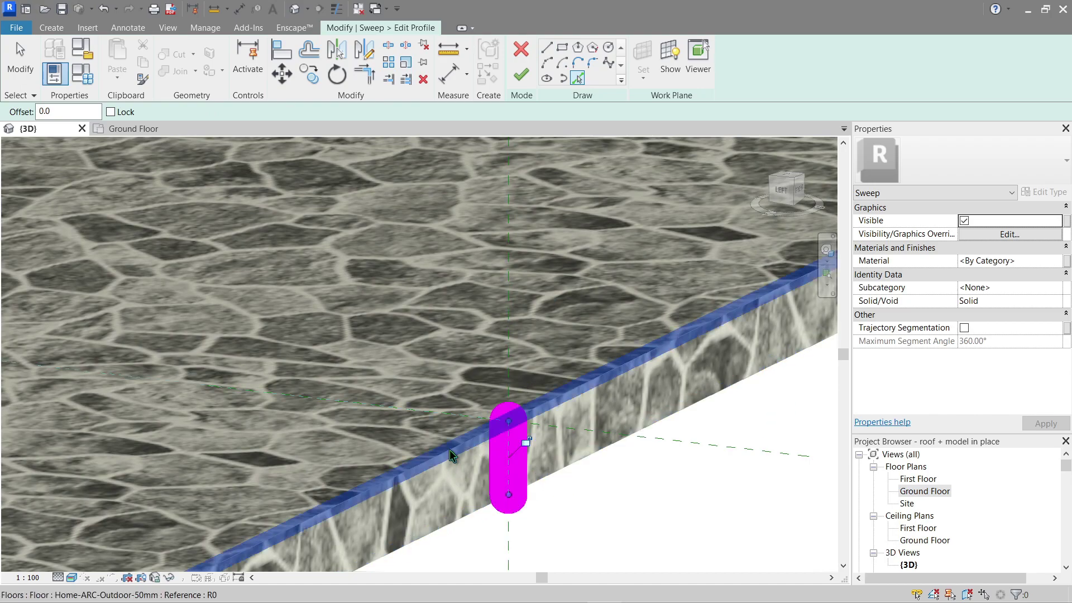
# Draw profile lines from the slab's top edge inward along its surface and about 126 mm straight up.
pyautogui.click(547, 50)
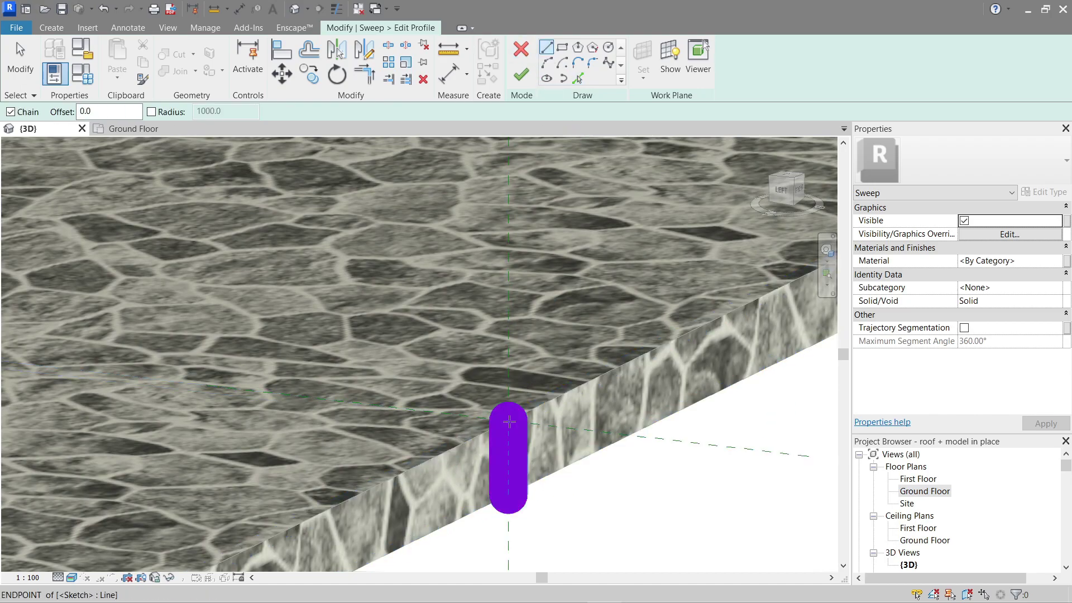
pyautogui.click(509, 421)
pyautogui.click(296, 398)
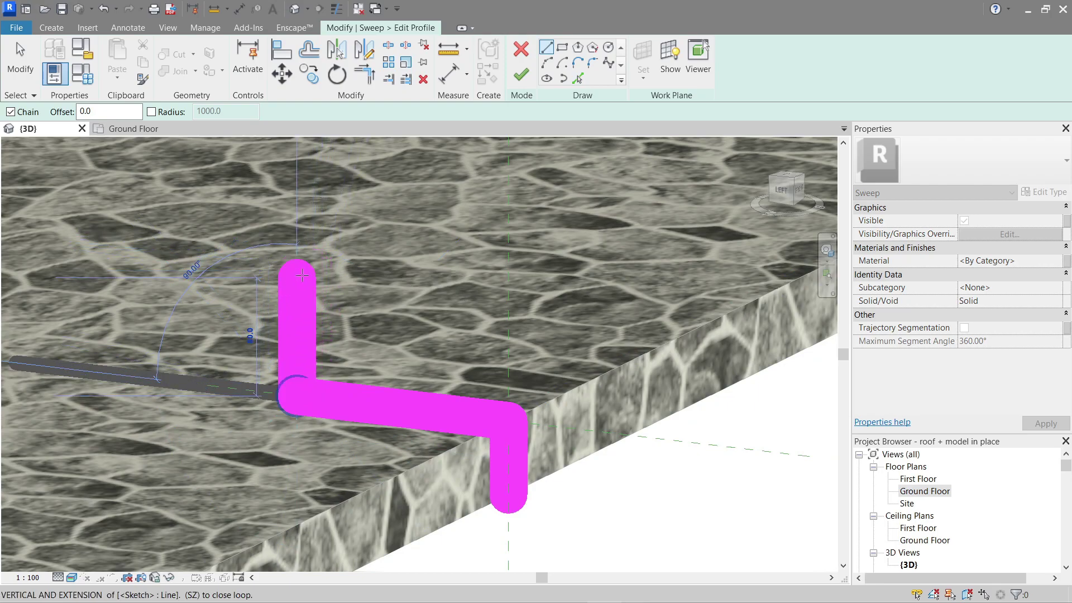
pyautogui.press('Escape')
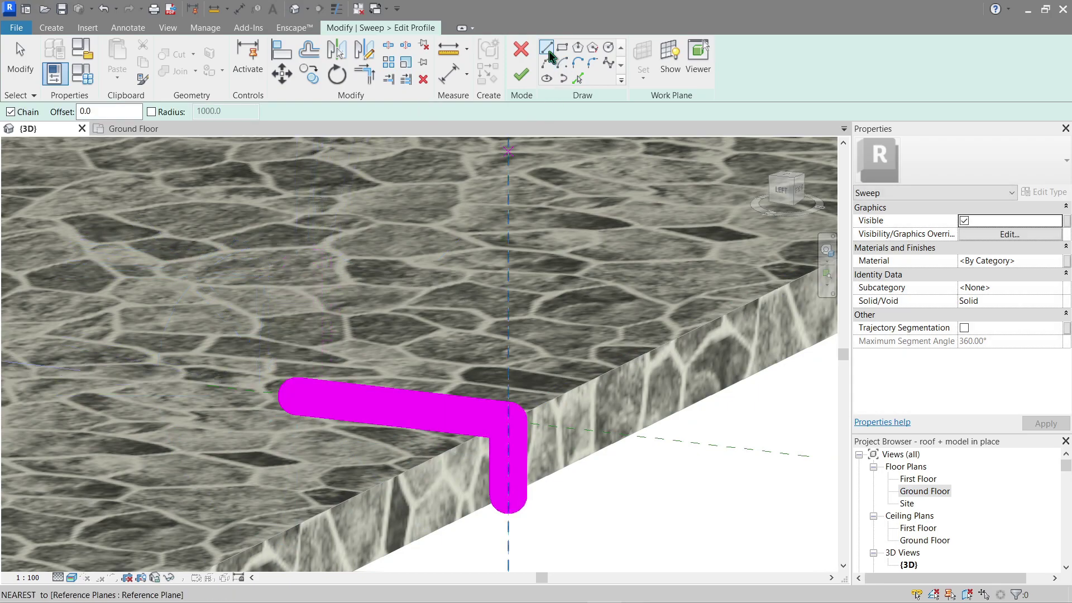
pyautogui.click(297, 397)
pyautogui.click(296, 210)
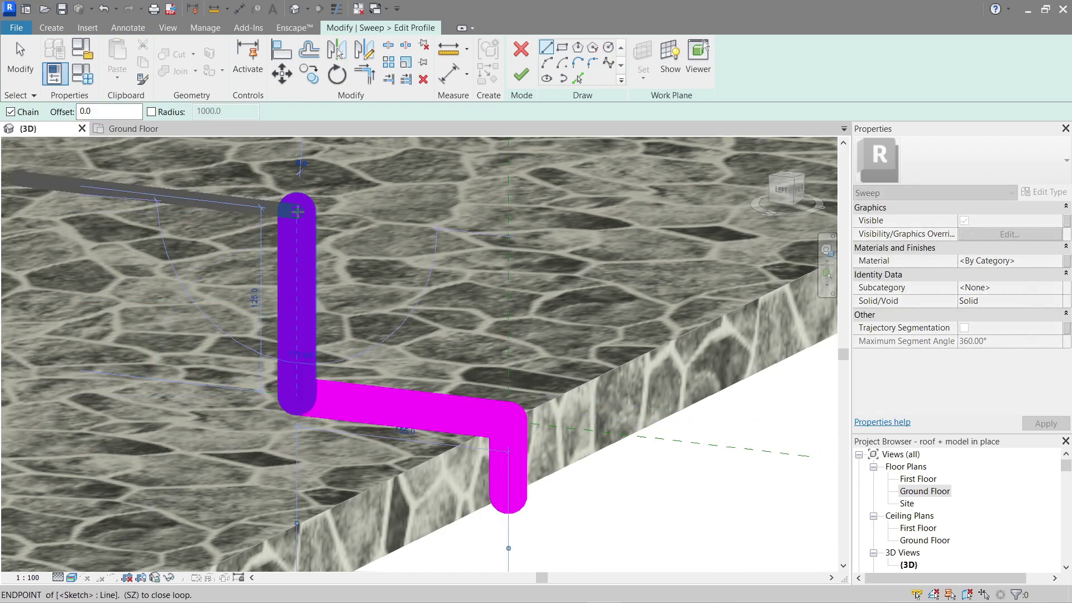
# Draw the profile's top line about 370 mm outward past the slab edge and a slanted outer side about 224 mm downward.
pyautogui.press('Escape')
pyautogui.scroll(-4, 547, 214)
pyautogui.click(405, 206)
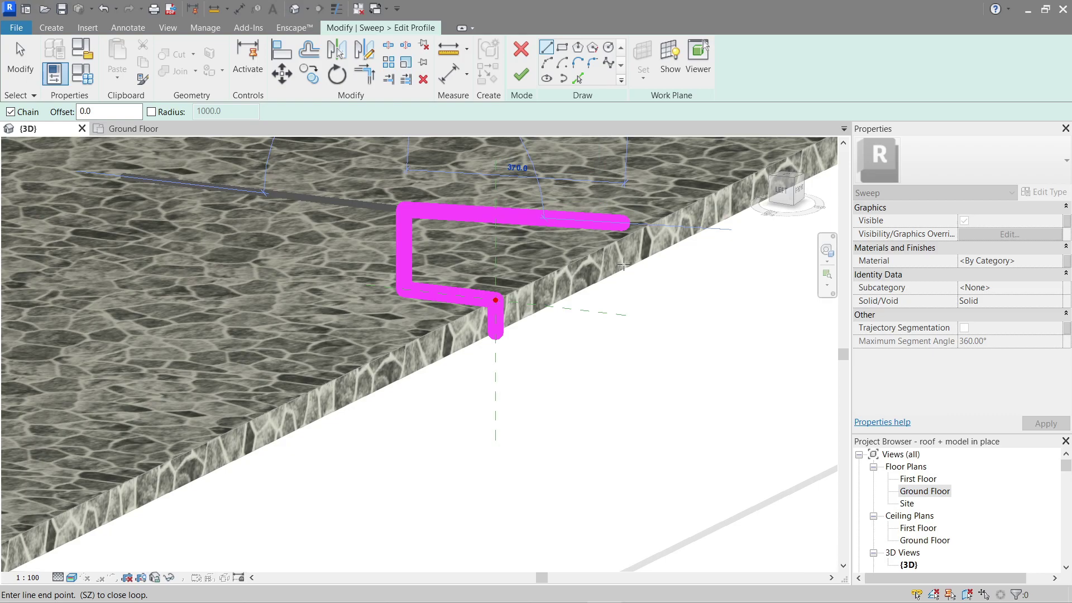
pyautogui.scroll(-1, 624, 265)
pyautogui.click(616, 222)
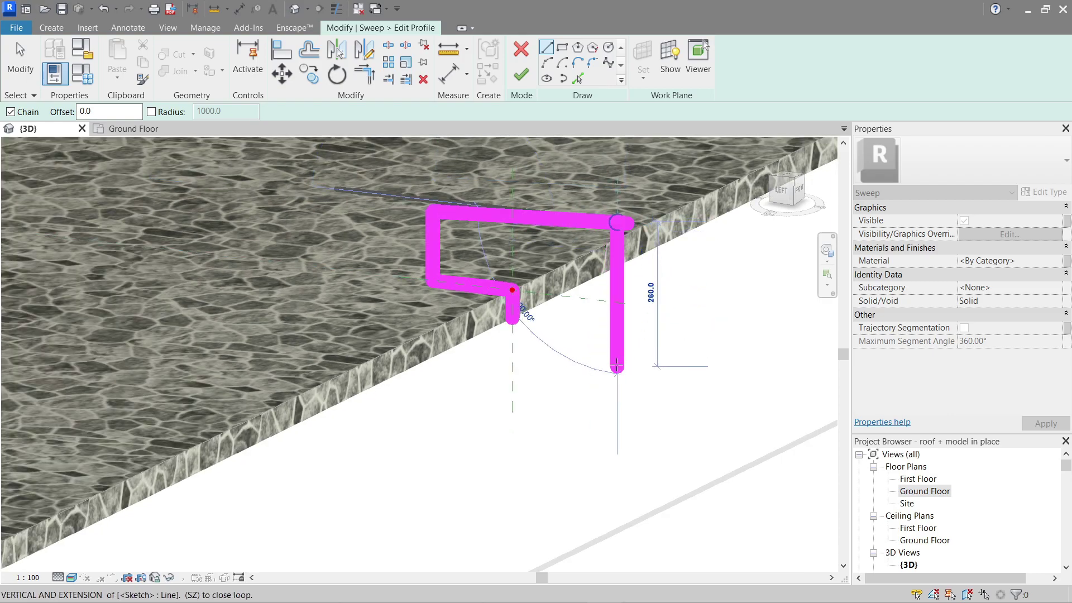
pyautogui.press('Escape')
pyautogui.click(619, 222)
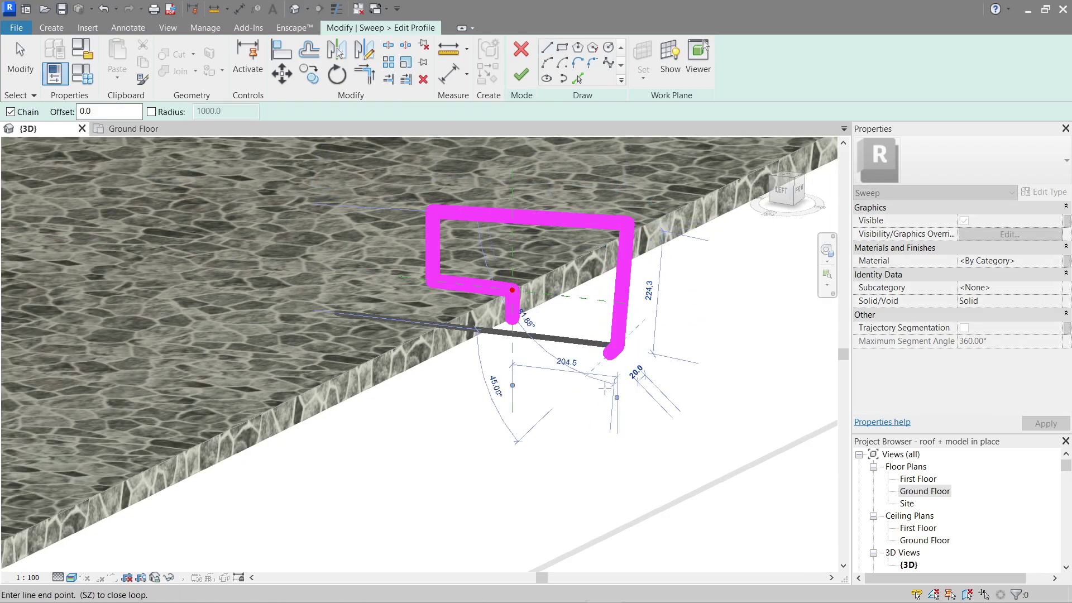
pyautogui.click(605, 389)
# Draw a diagonal line from the bottom of the slab's thickness line outward and down towards the slanted outer side.
pyautogui.press('a')
pyautogui.press('l')
pyautogui.press('Escape')
pyautogui.press('l')
pyautogui.press('i')
pyautogui.click(511, 320)
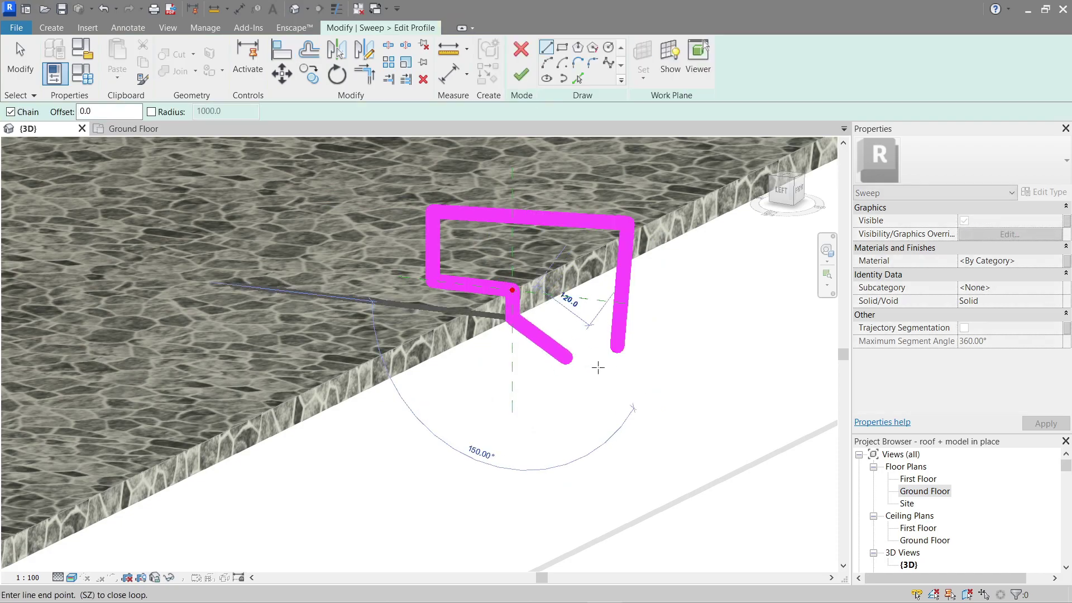
pyautogui.press('Escape')
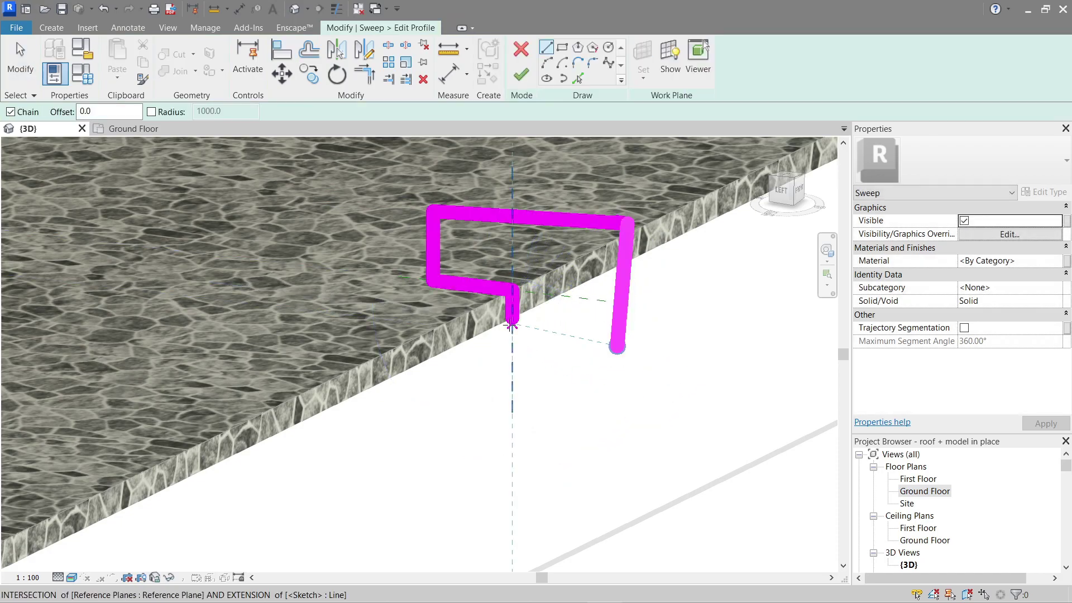
pyautogui.click(511, 323)
pyautogui.click(597, 391)
pyautogui.press('Escape')
pyautogui.press('Escape')
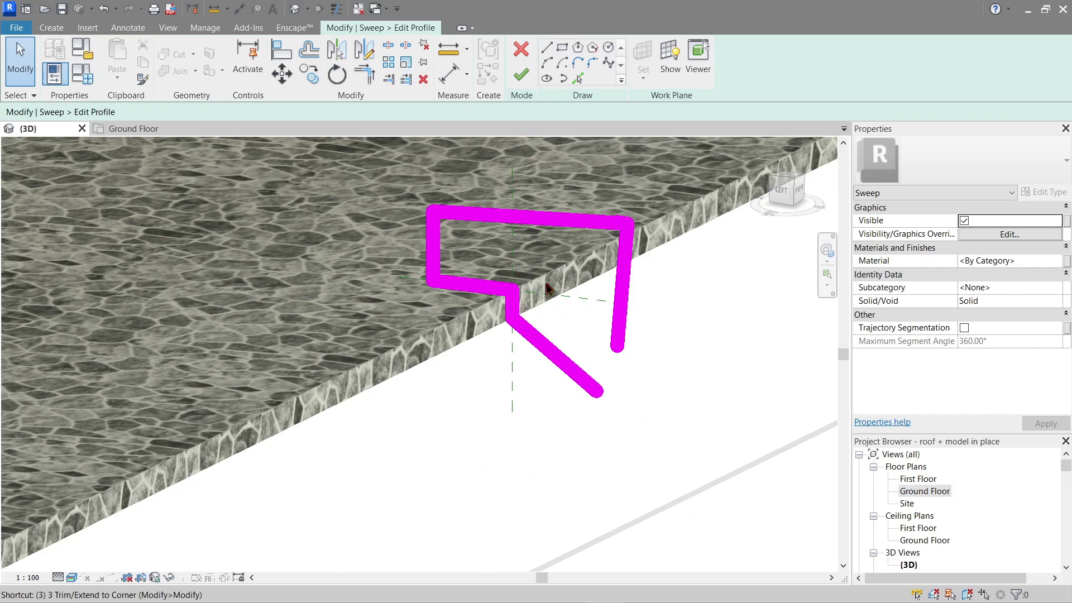
# Trim the diagonal line and the slanted outer side to a corner to close the profile.
pyautogui.press('t')
pyautogui.press('r')
pyautogui.click(561, 362)
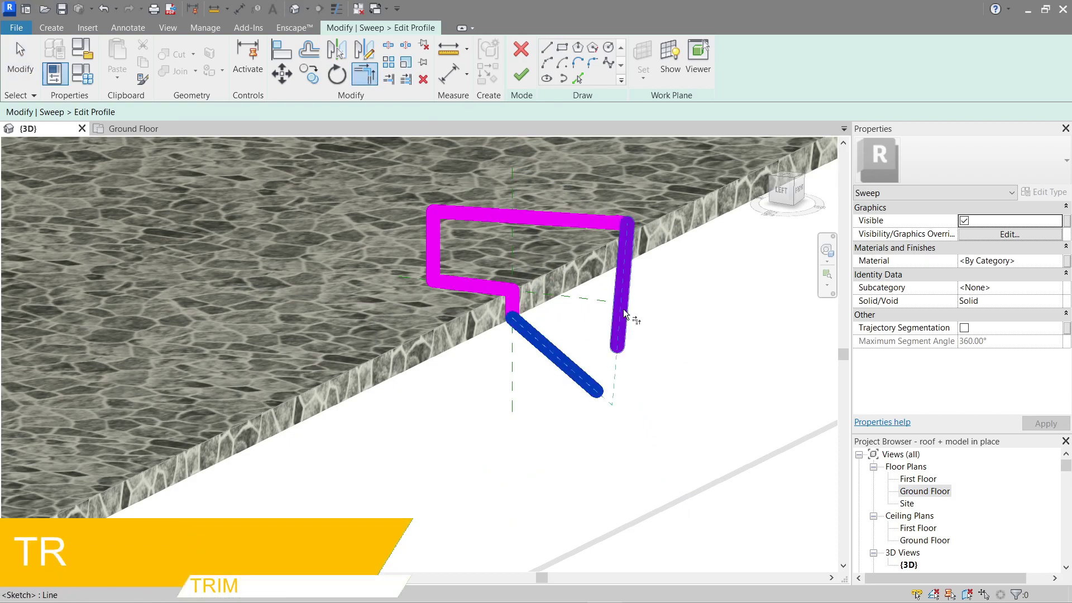
pyautogui.click(623, 310)
pyautogui.press('Escape')
pyautogui.press('Escape')
pyautogui.scroll(2, 556, 358)
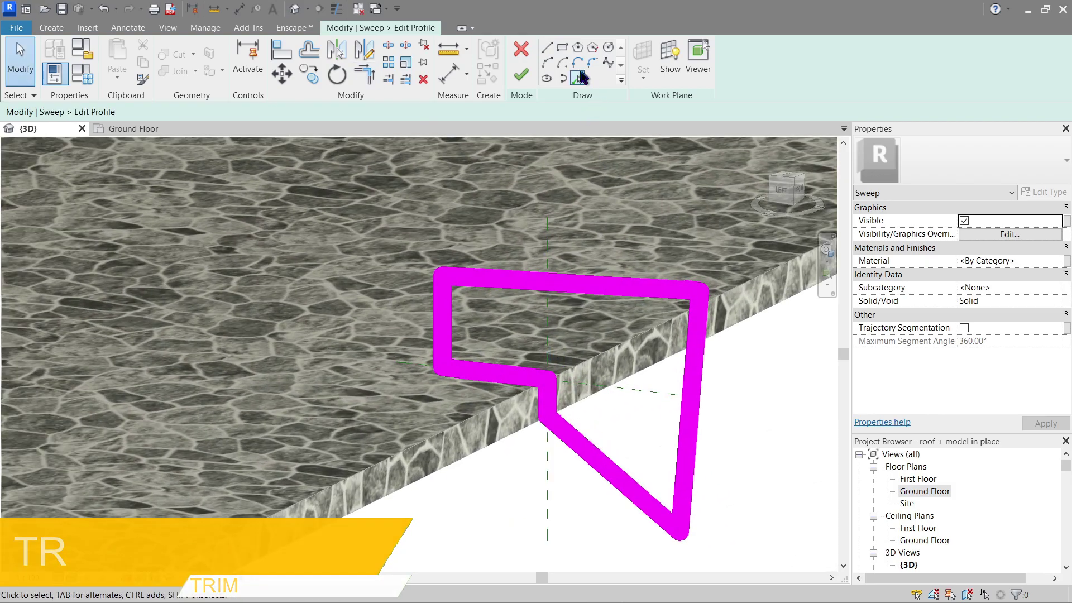
# Round the profile's upper inner corner with a 10 mm radius fillet arc.
pyautogui.click(593, 64)
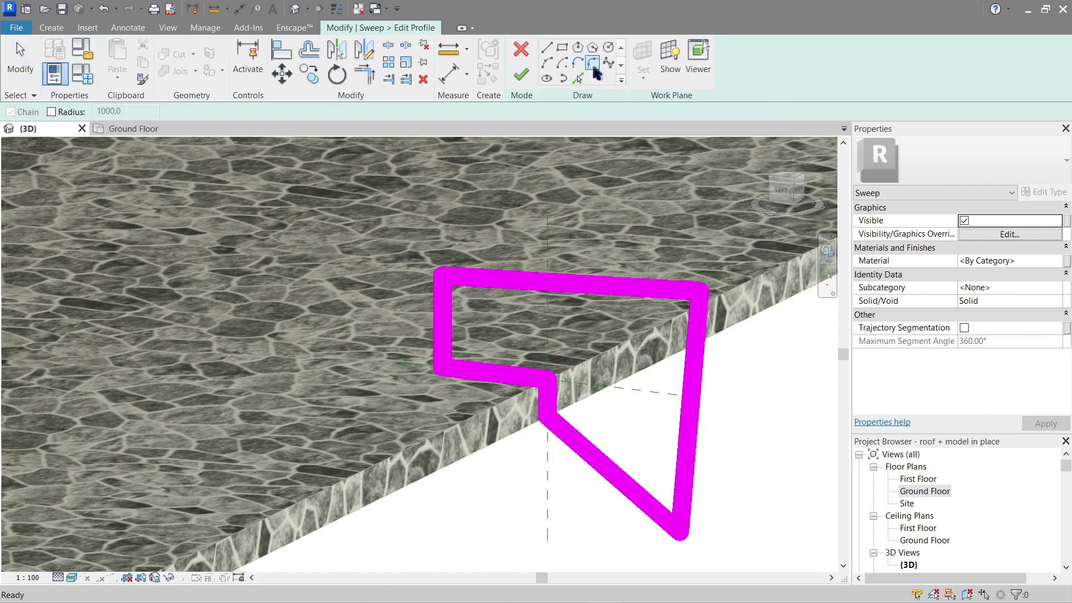
pyautogui.click(69, 114)
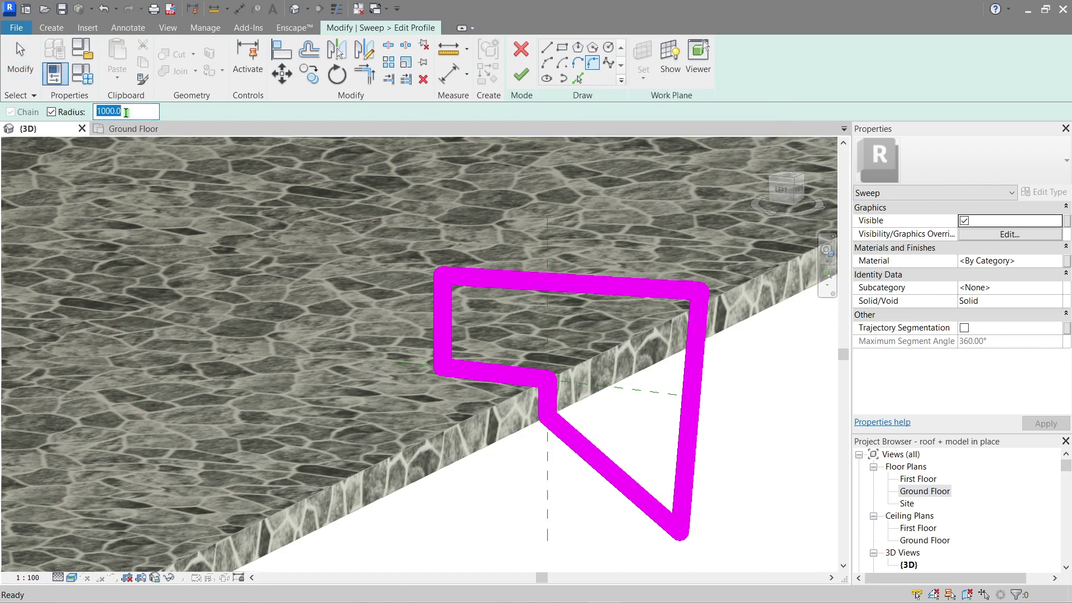
pyautogui.write('10')
pyautogui.press('Return')
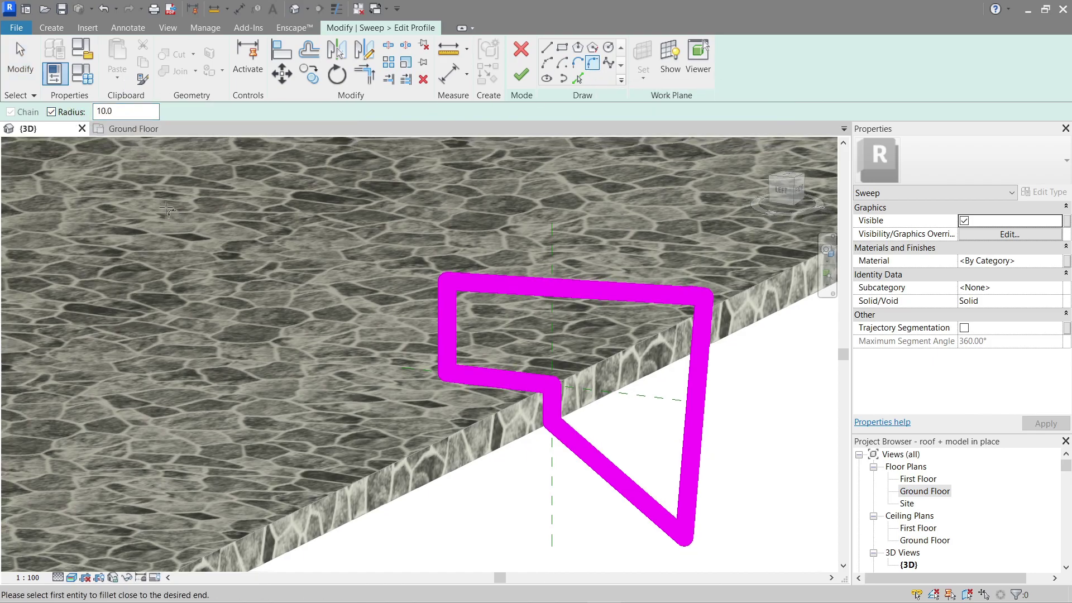
pyautogui.click(447, 326)
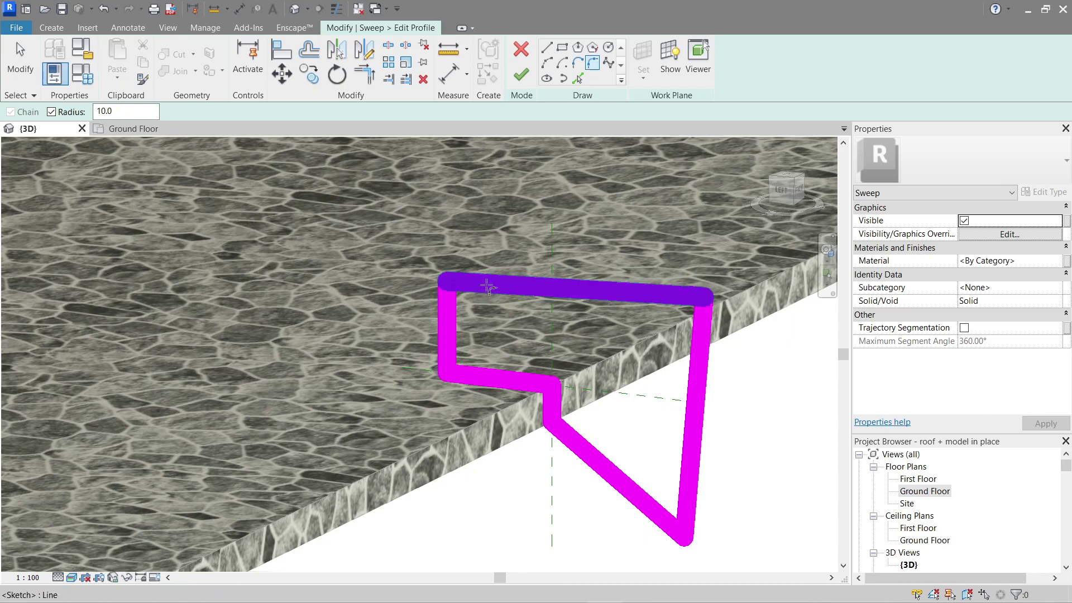
pyautogui.click(492, 284)
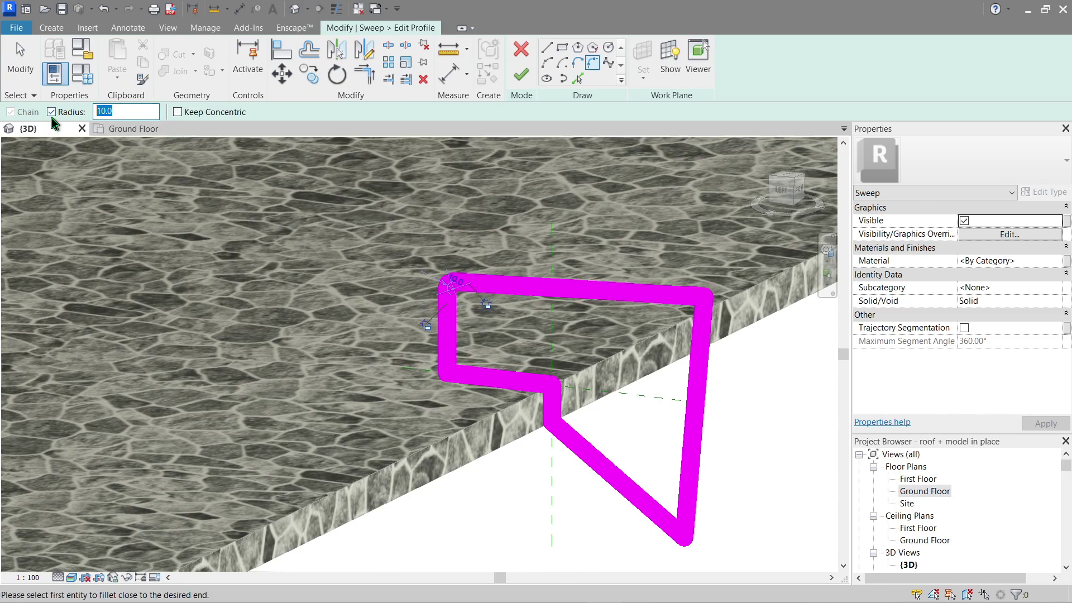
# Round the profile's lower inner corner with a 50 mm radius fillet arc.
pyautogui.click(446, 349)
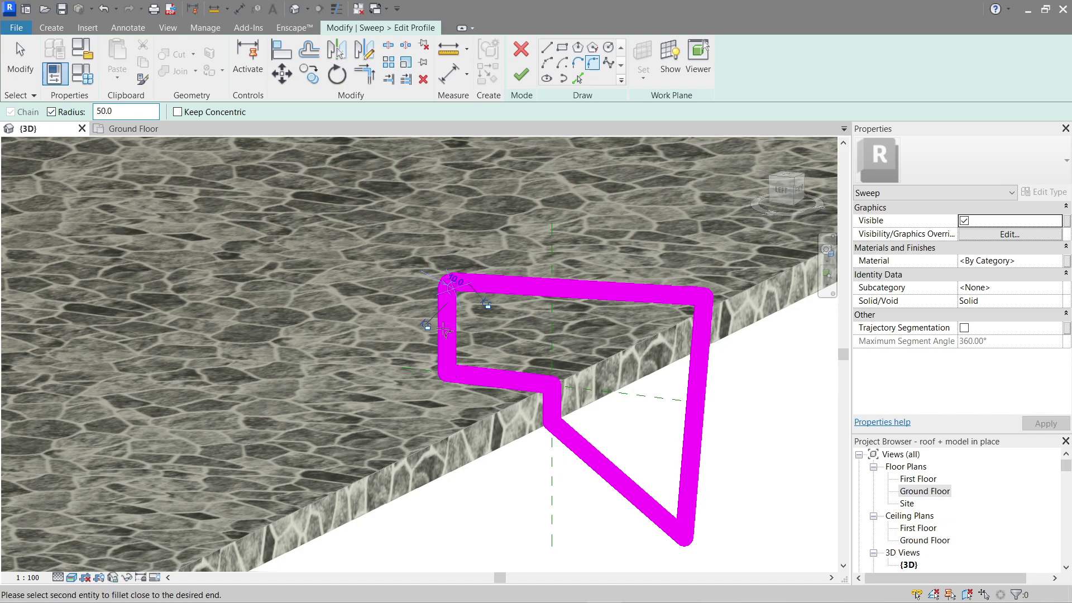
pyautogui.click(497, 373)
pyautogui.press('Escape')
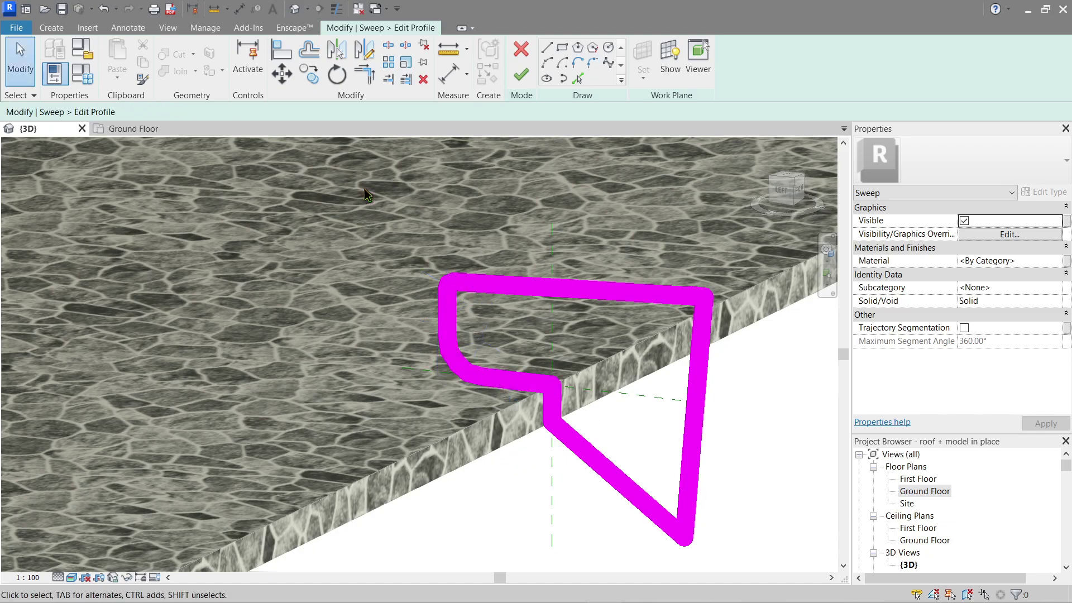
# Try to finish the sweep profile, and trim its outer side and top line to a corner.
pyautogui.click(521, 78)
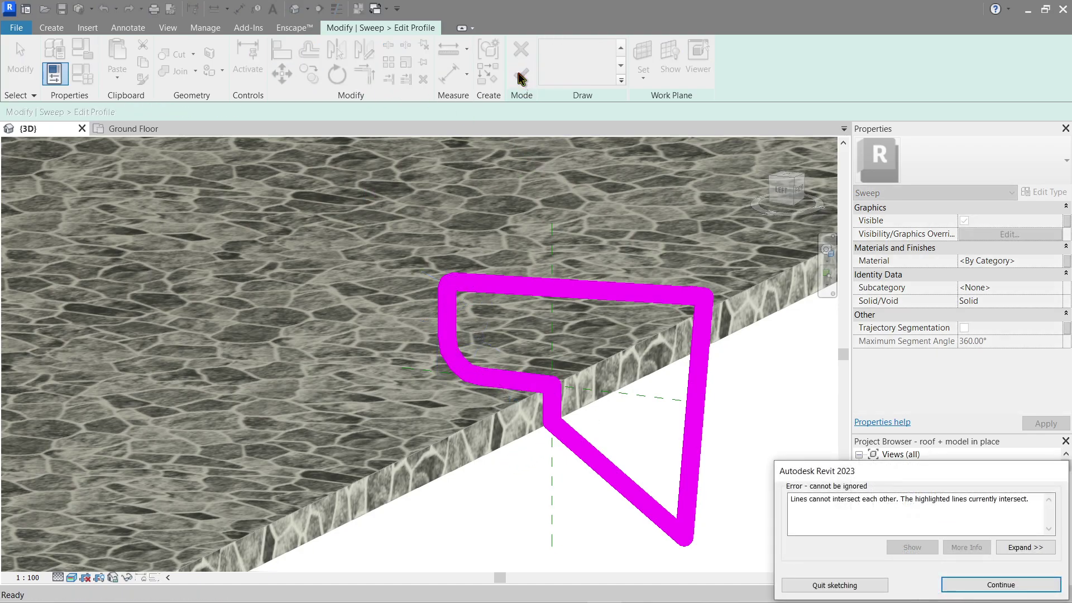
pyautogui.click(985, 583)
pyautogui.press('t')
pyautogui.press('r')
pyautogui.click(704, 333)
pyautogui.click(648, 294)
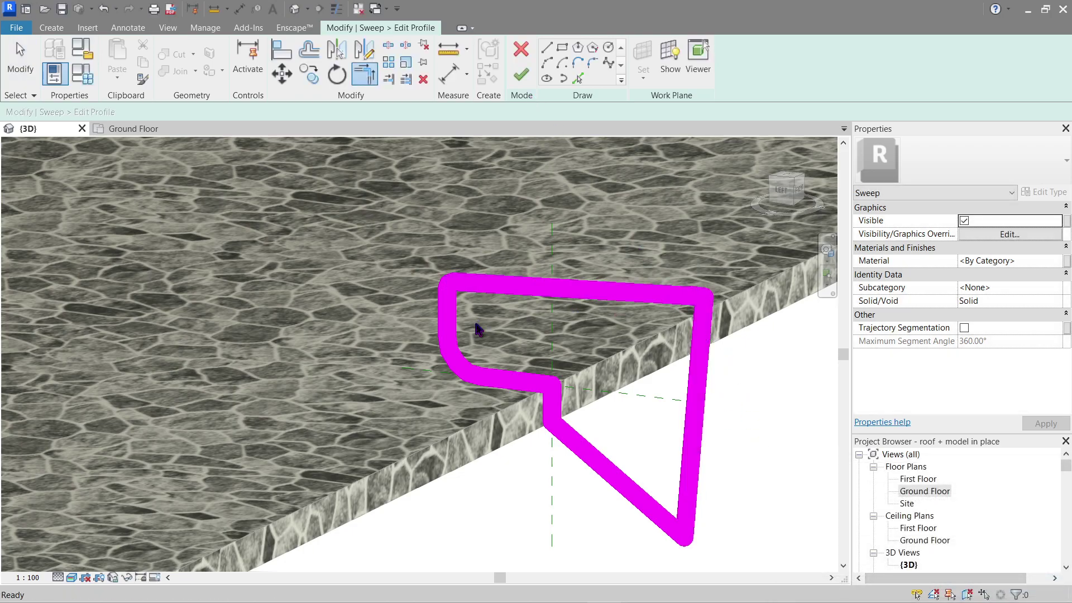
# Trim the profile's inner vertical line to the lower fillet arc and to the top line.
pyautogui.click(454, 355)
pyautogui.click(449, 329)
pyautogui.click(447, 314)
pyautogui.click(488, 288)
pyautogui.press('Escape')
pyautogui.press('Escape')
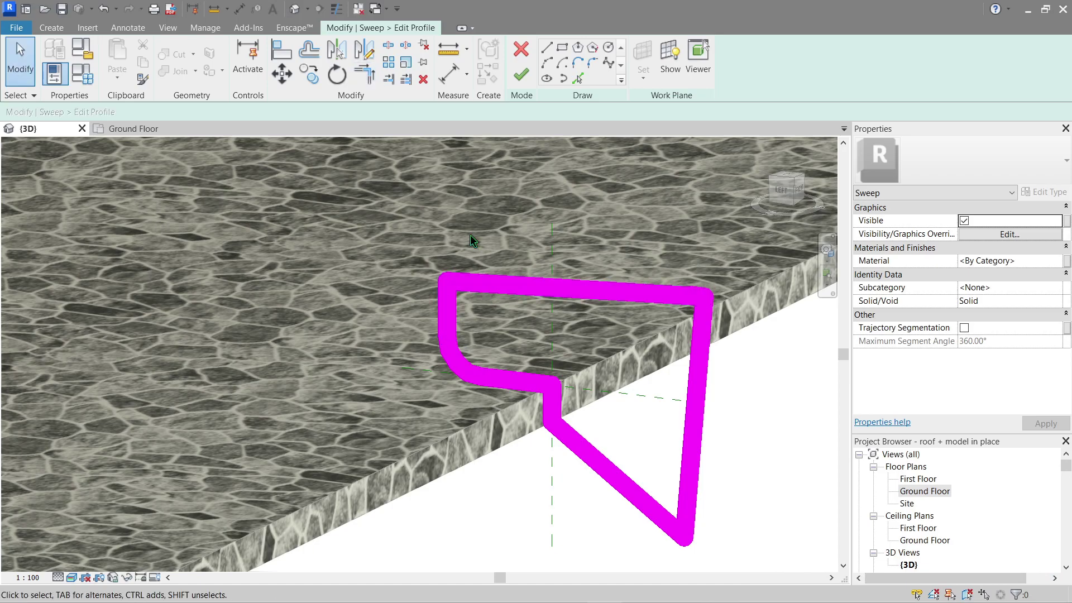
# Trim the diagonal line to corners with the slanted outer side and the slab's thickness line.
pyautogui.click(609, 469)
pyautogui.click(688, 432)
pyautogui.press('3')
pyautogui.click(594, 454)
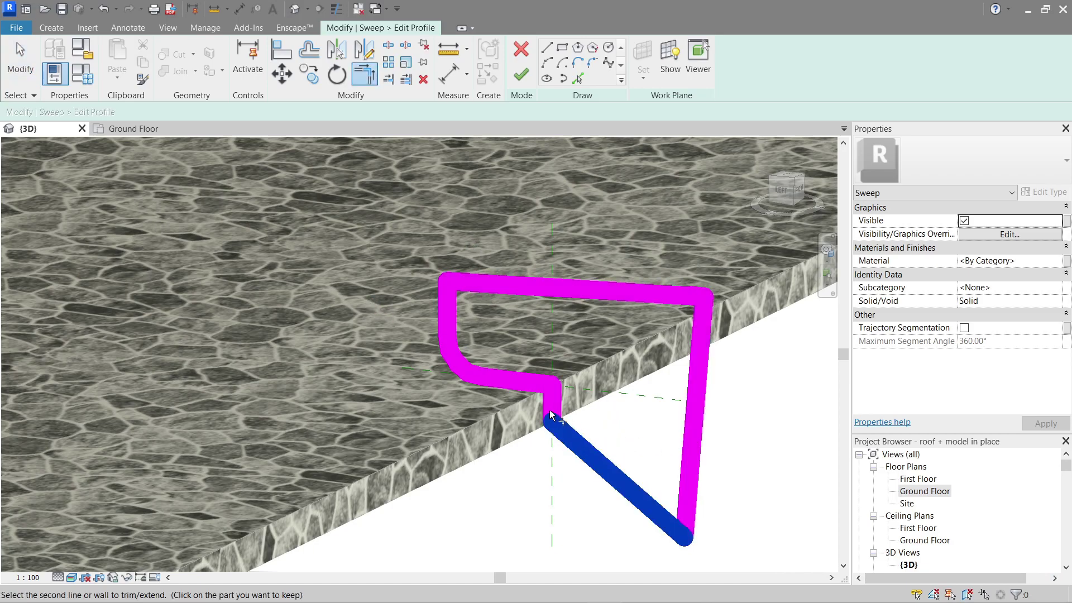
pyautogui.click(551, 415)
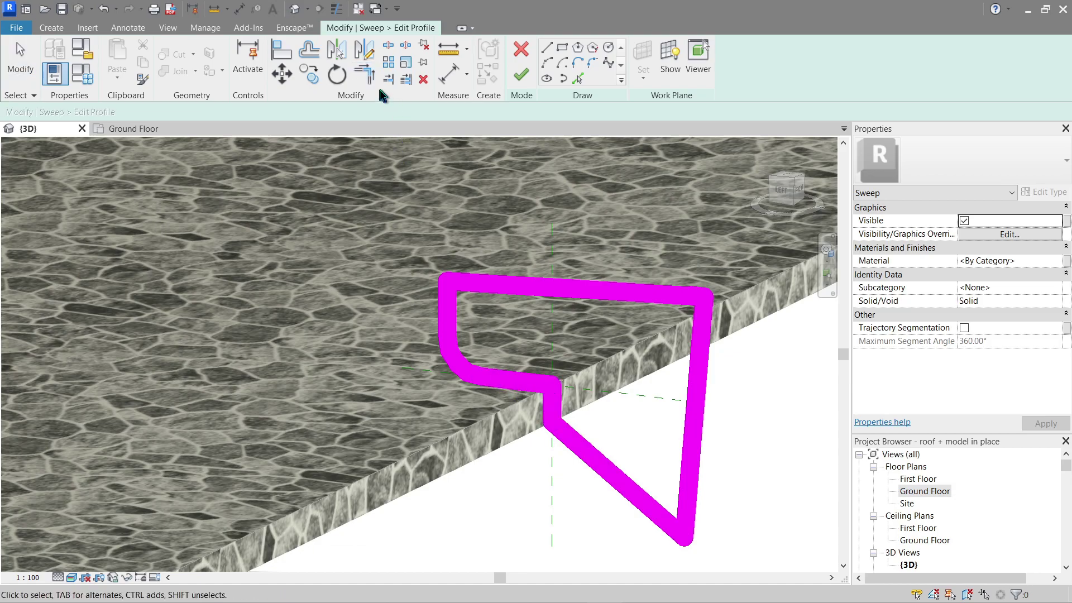
# Turn on thin line display and check the connected line chain of the sweep profile.
pyautogui.press('Escape')
pyautogui.click(337, 9)
pyautogui.scroll(2, 666, 392)
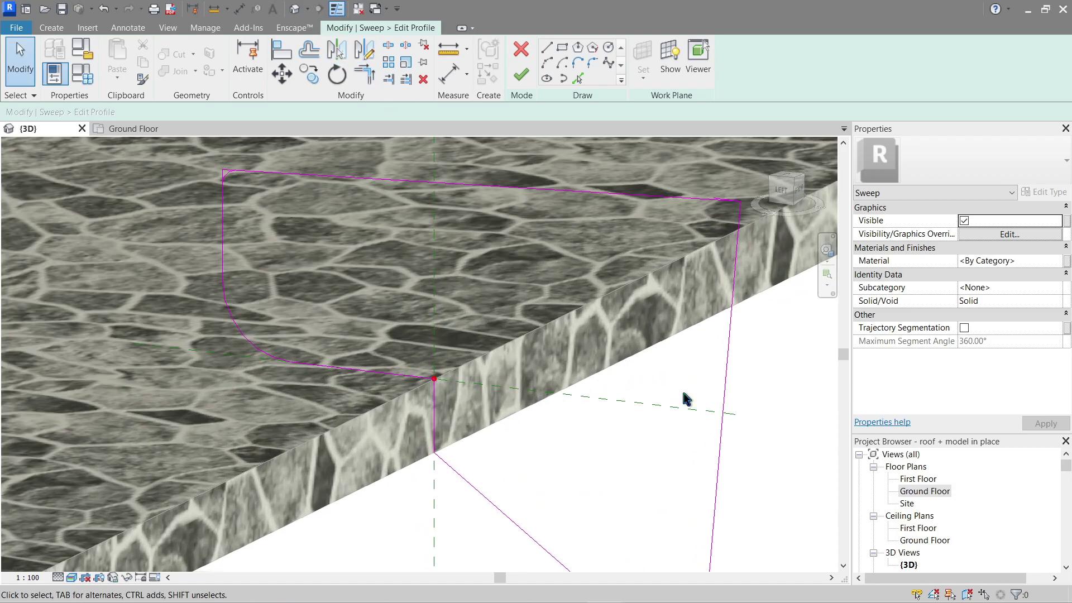
pyautogui.moveTo(735, 373); pyautogui.dragTo(692, 328, button='middle')
pyautogui.scroll(-1, 690, 329)
pyautogui.press('Tab')
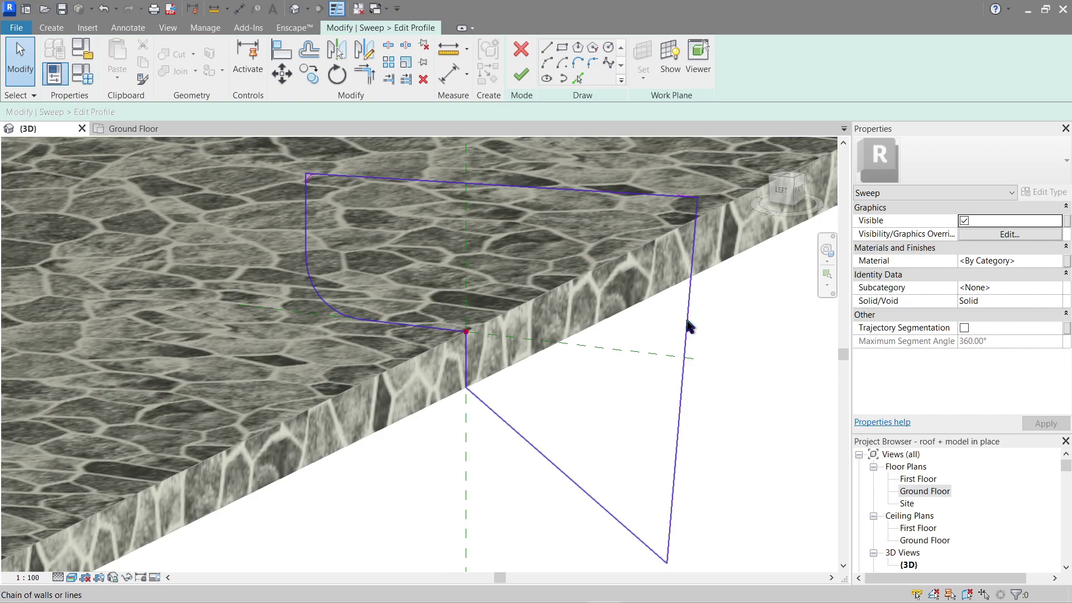
# Trim the profile's inner vertical line to a corner with the upper fillet arc.
pyautogui.scroll(6, 309, 177)
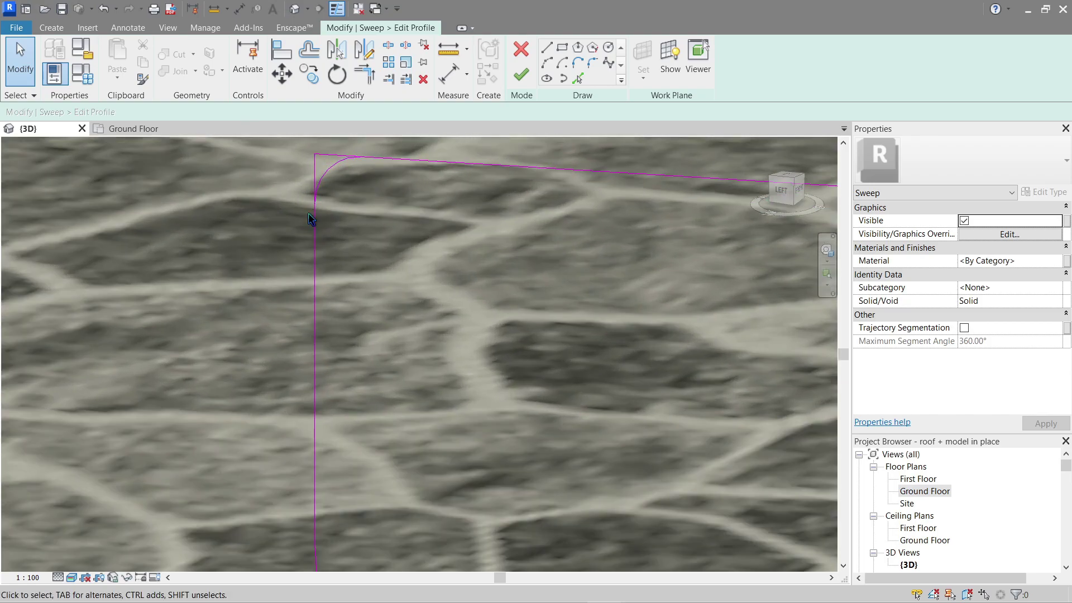
pyautogui.press('t')
pyautogui.press('r')
pyautogui.click(315, 231)
pyautogui.click(326, 175)
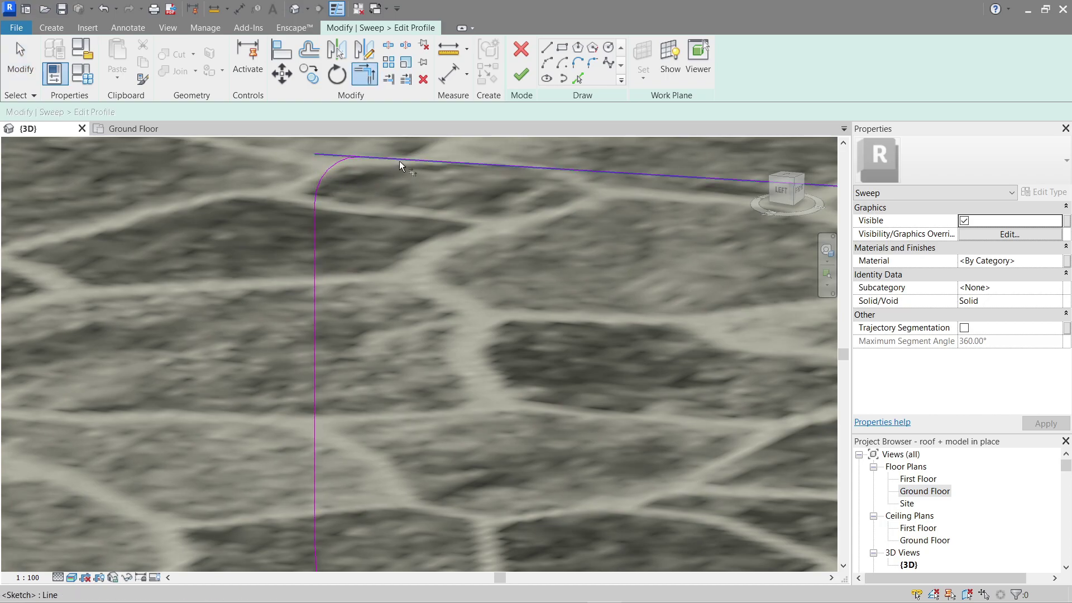
# Trim the overhanging end of the profile's top line to the upper fillet arc.
pyautogui.press('Escape')
pyautogui.scroll(-2, 424, 242)
pyautogui.click(362, 192)
pyautogui.click(395, 222)
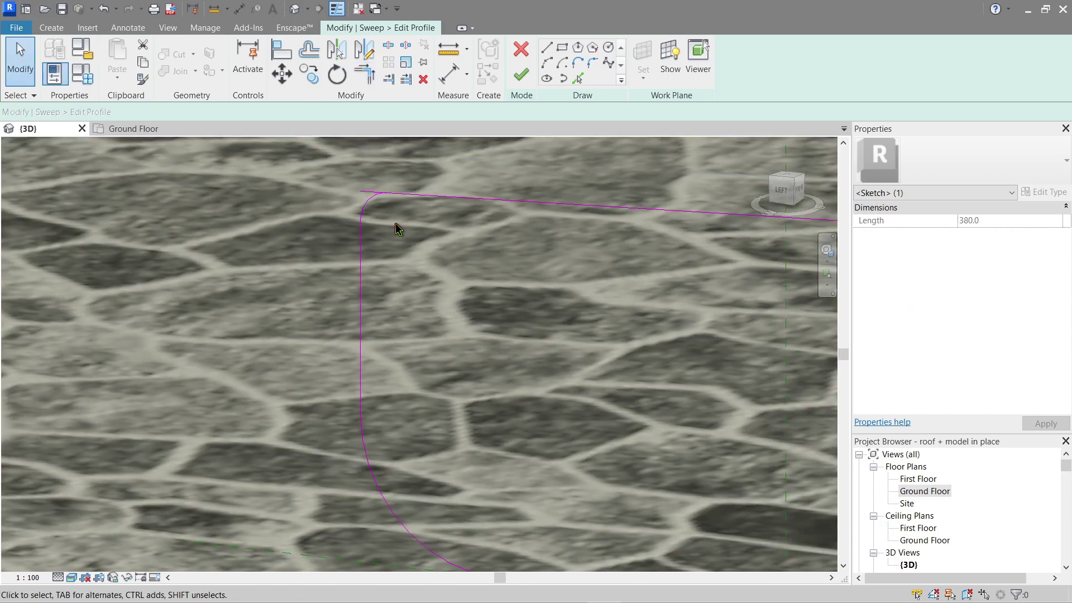
pyautogui.click(361, 192)
pyautogui.click(443, 296)
pyautogui.press('t')
pyautogui.press('r')
pyautogui.press('t')
pyautogui.press('r')
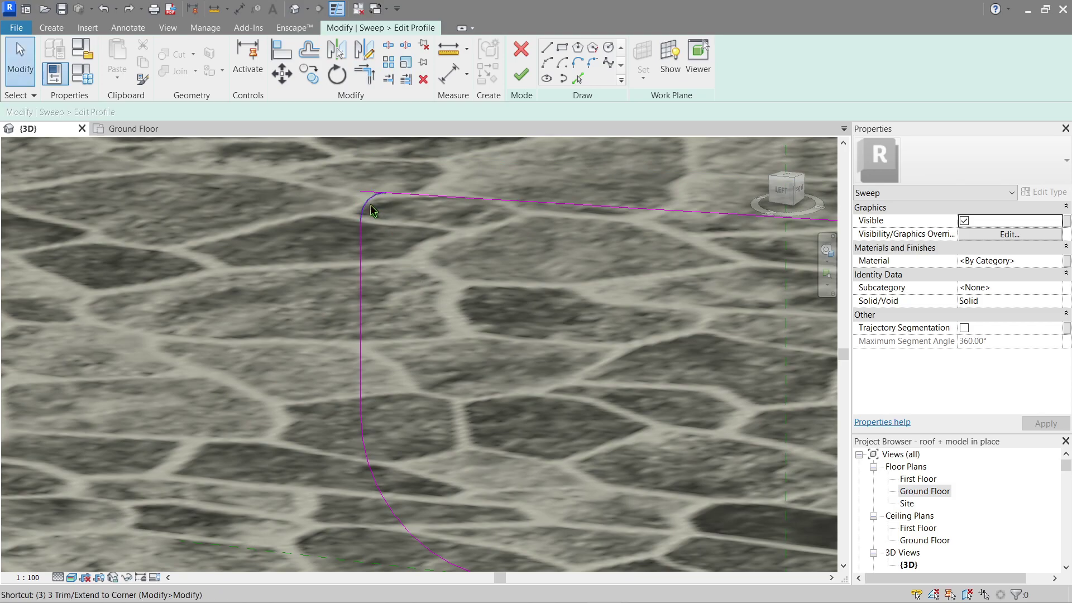
pyautogui.press('Escape')
pyautogui.scroll(-1, 430, 240)
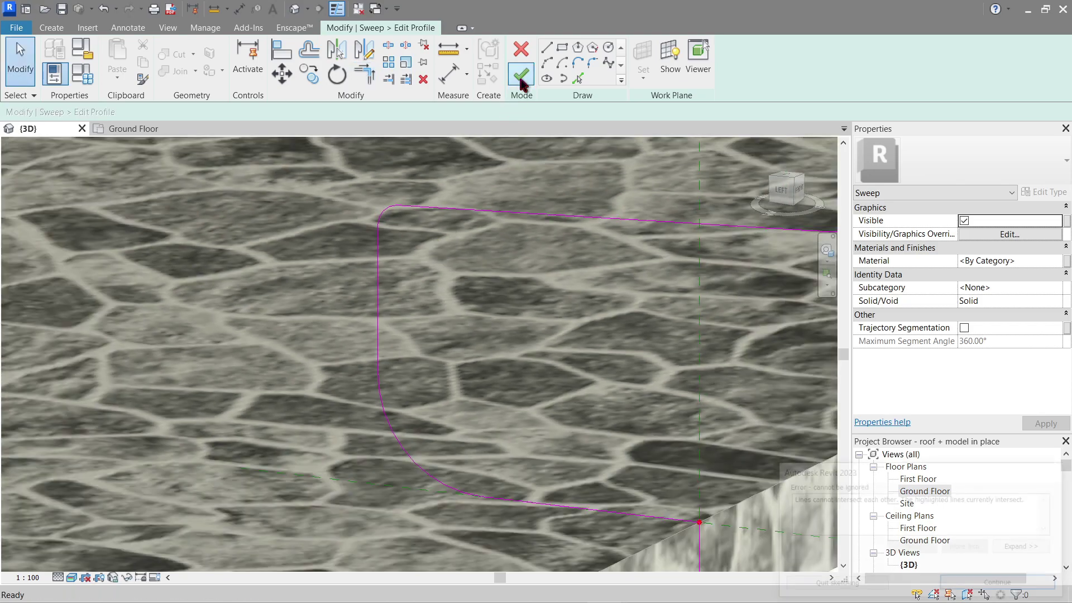
# Try to finish the sweep profile, and return to editing its sketch.
pyautogui.click(521, 75)
pyautogui.scroll(-8, 650, 393)
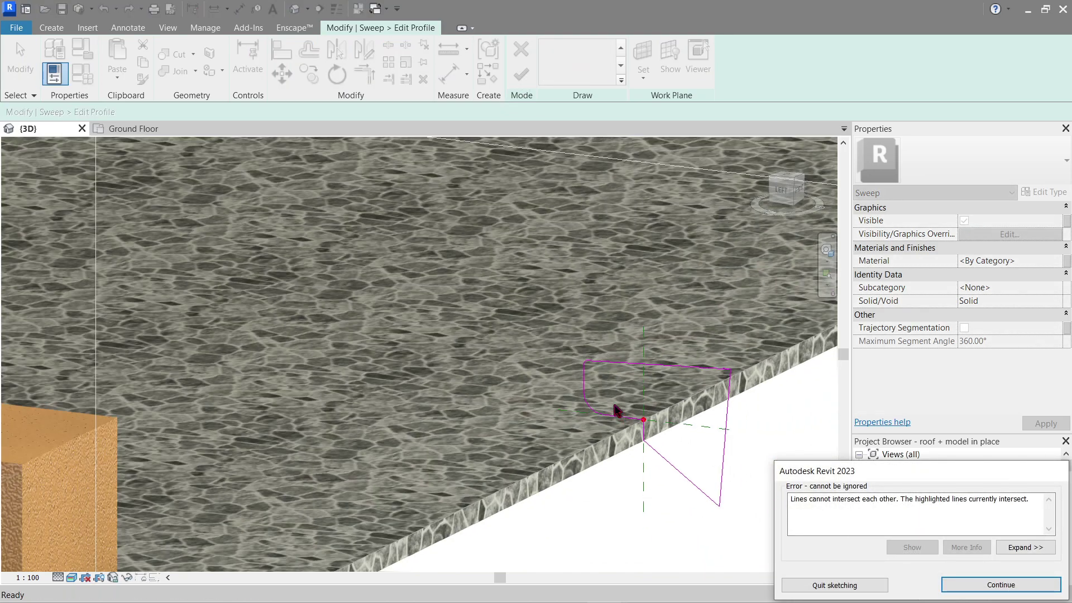
pyautogui.scroll(5, 557, 484)
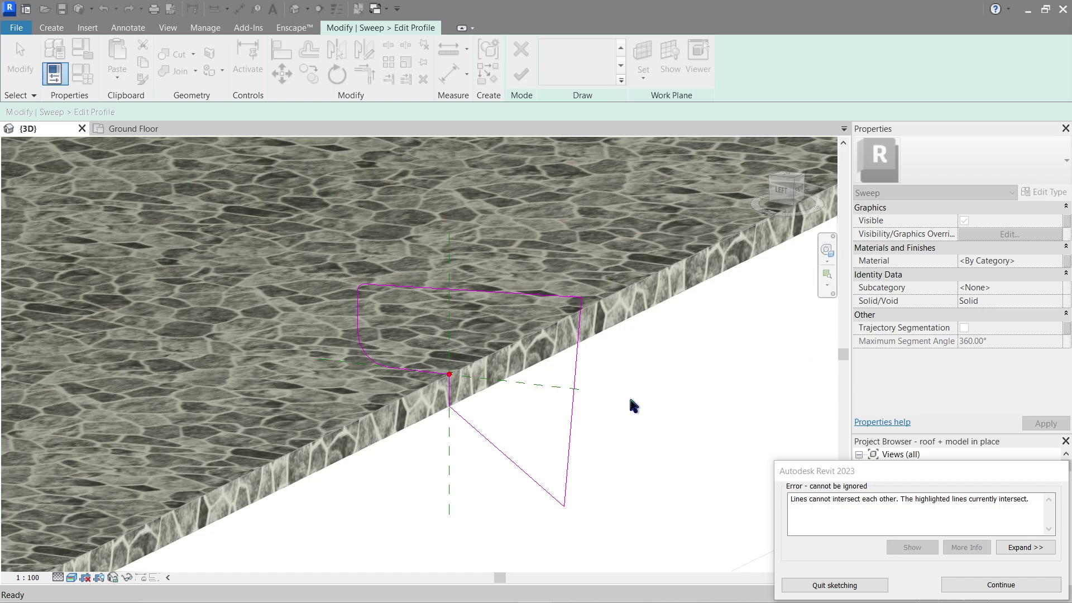
pyautogui.scroll(1, 567, 448)
pyautogui.click(976, 585)
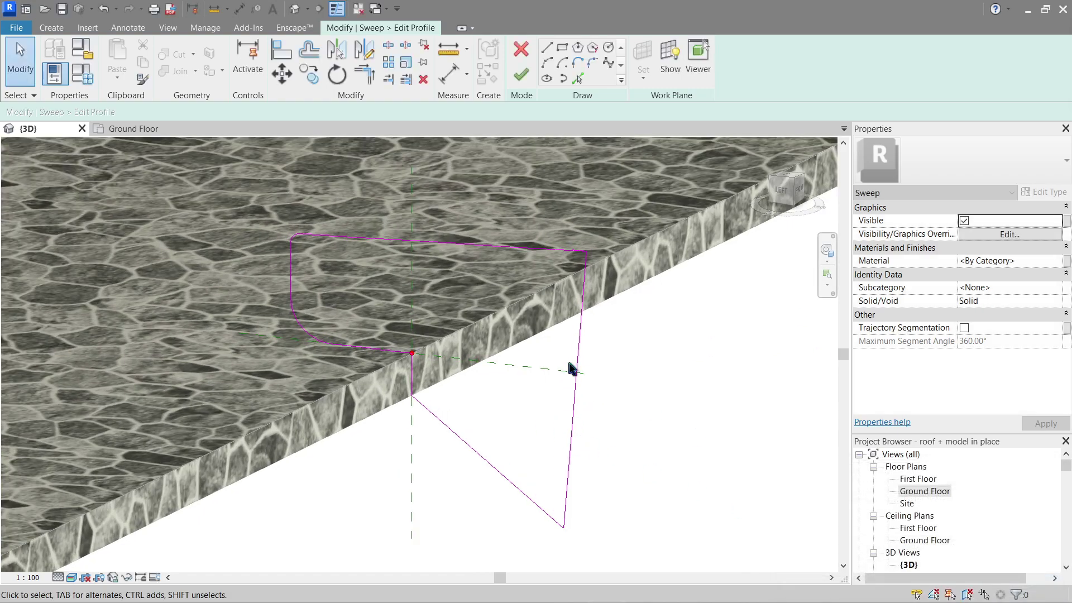
# Delete the connected profile chain to isolate the stray line near the outer top corner, and undo the deletion.
pyautogui.scroll(1, 575, 370)
pyautogui.scroll(2, 435, 465)
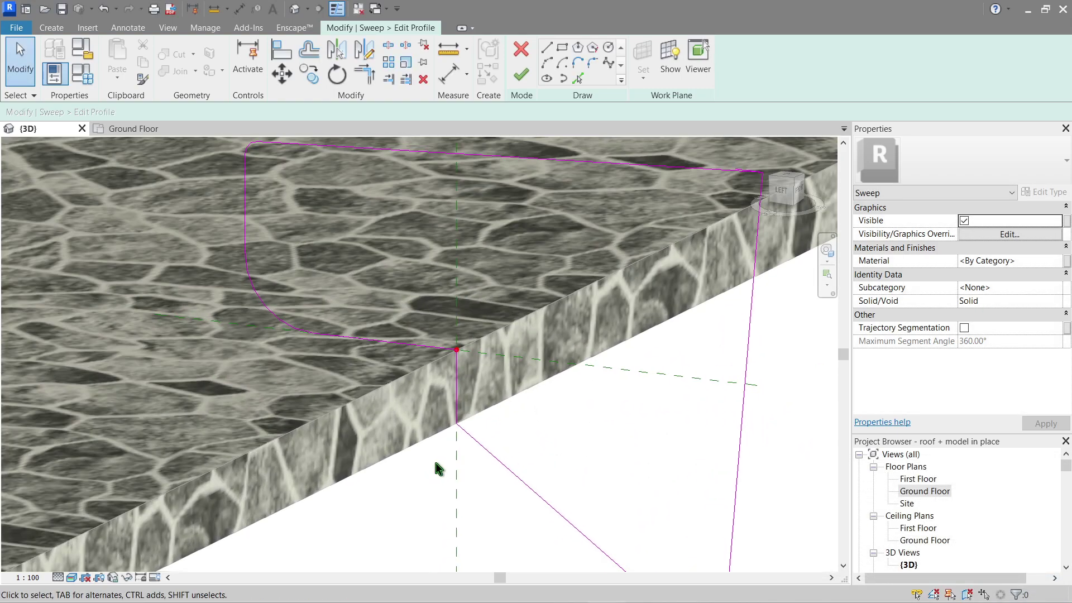
pyautogui.scroll(-4, 471, 462)
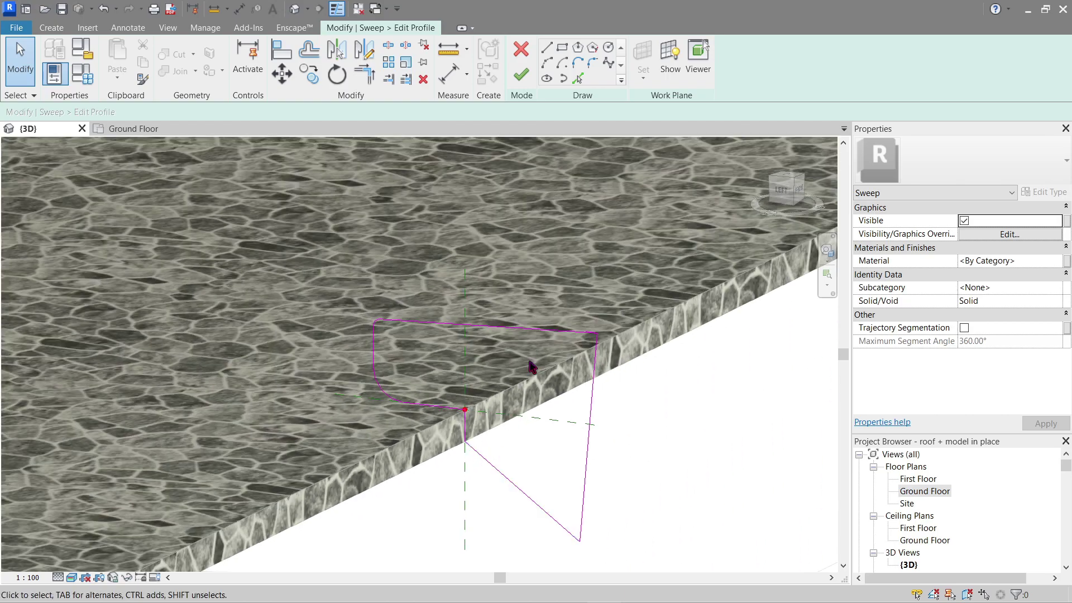
pyautogui.click(532, 328)
pyautogui.press('Delete')
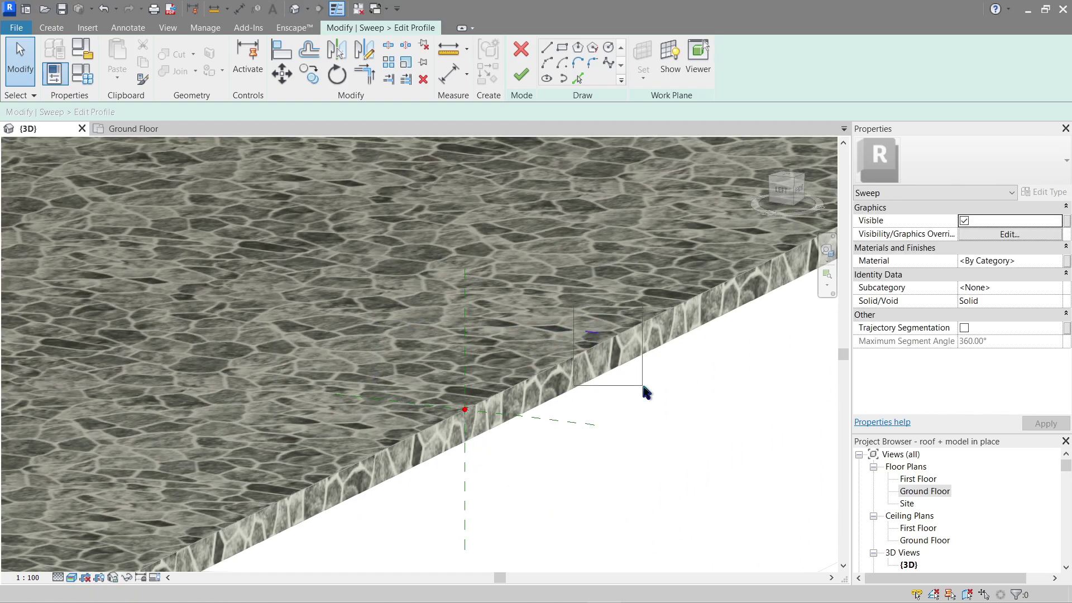
pyautogui.moveTo(642, 386); pyautogui.dragTo(642, 385)
pyautogui.press('Escape')
pyautogui.hotkey('ctrl', 'z')
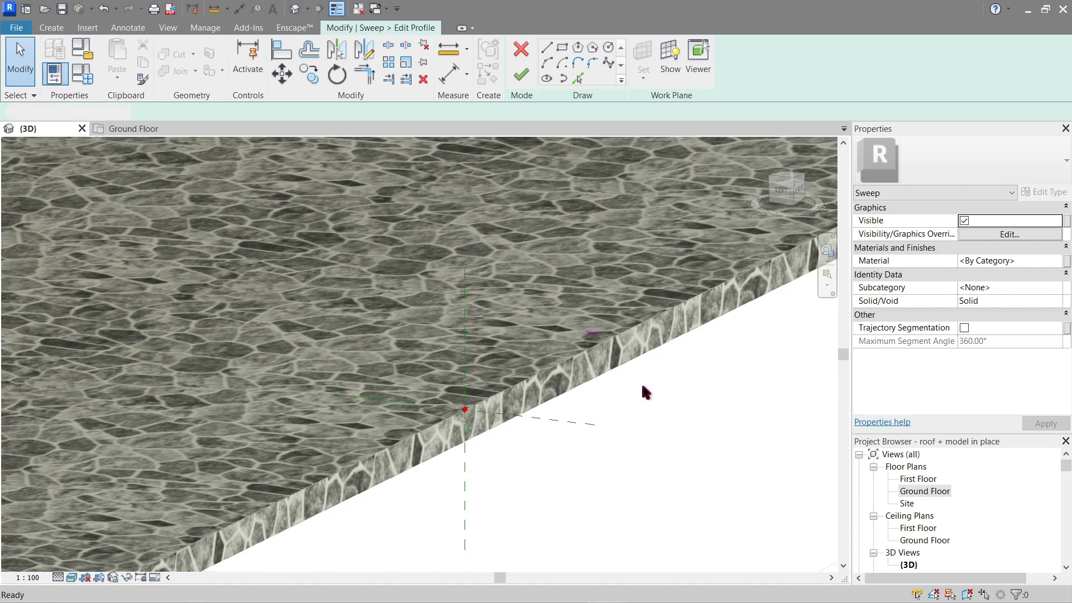
# Delete the stray short line at the profile's outer top corner, and finish the profile and the sweep.
pyautogui.moveTo(563, 304); pyautogui.dragTo(641, 374)
pyautogui.press('Escape')
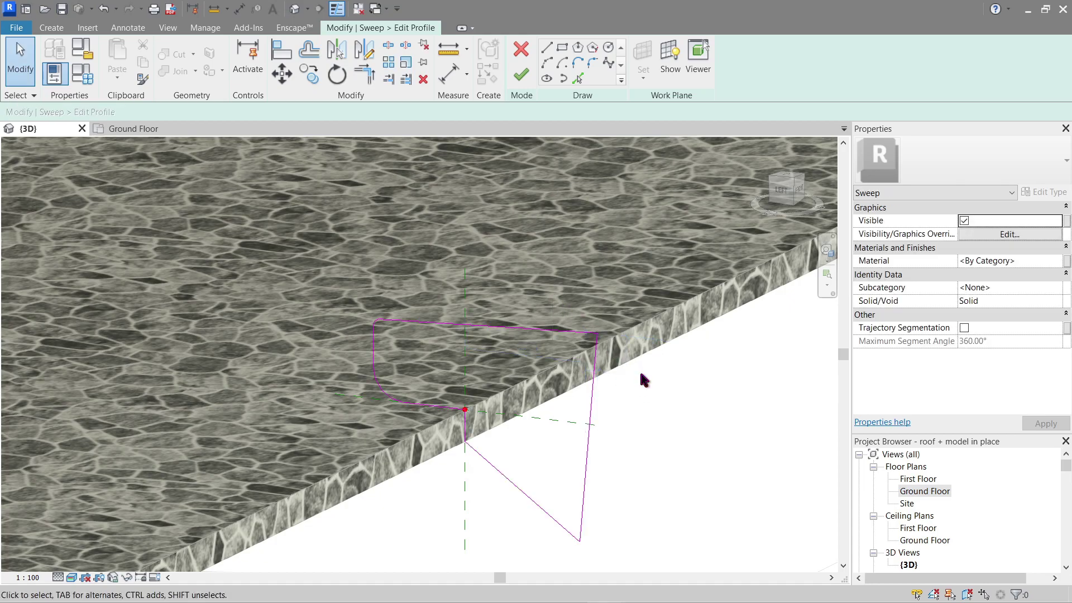
pyautogui.click(523, 76)
pyautogui.click(521, 78)
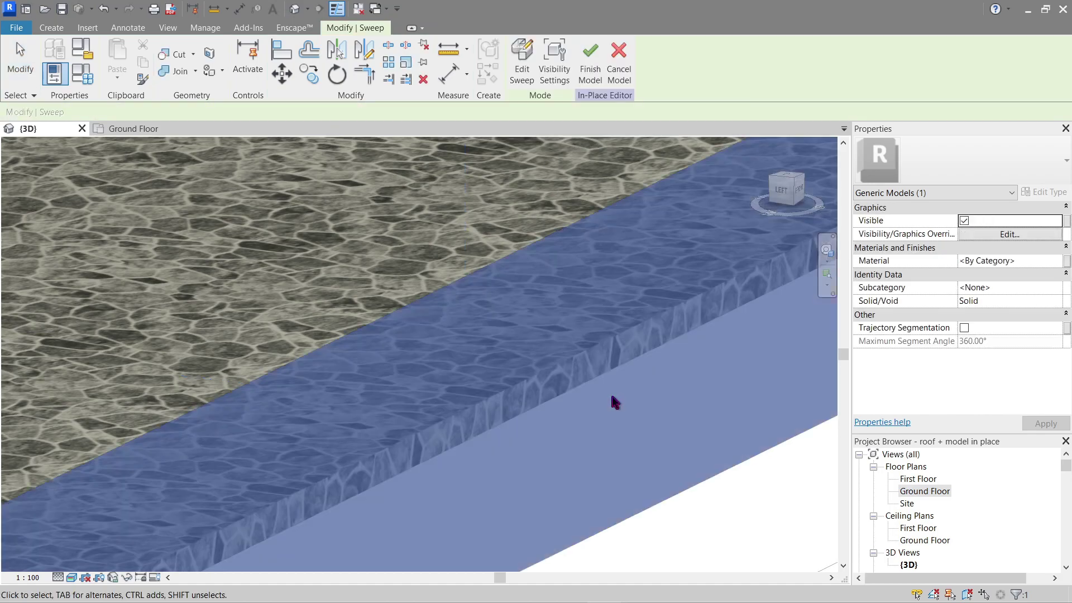
pyautogui.scroll(-5, 609, 390)
pyautogui.press('Escape')
pyautogui.keyDown('shift'); pyautogui.moveTo(619, 390); pyautogui.dragTo(614, 447, button='middle'); pyautogui.keyUp('shift')
pyautogui.scroll(2, 568, 473)
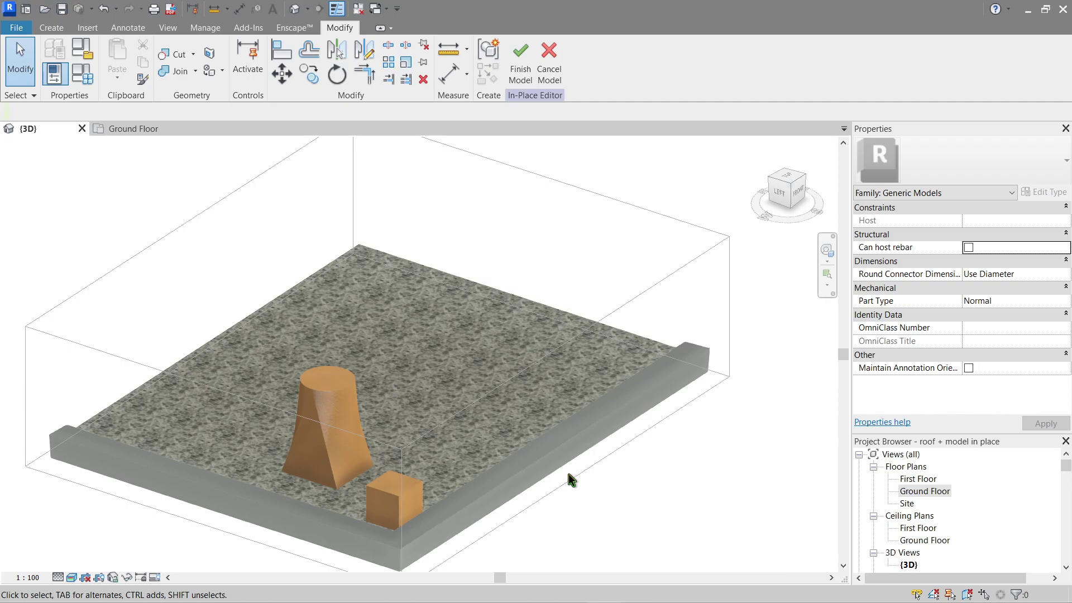
# Finish the in-place model containing the sweep along the slab edges.
pyautogui.click(566, 449)
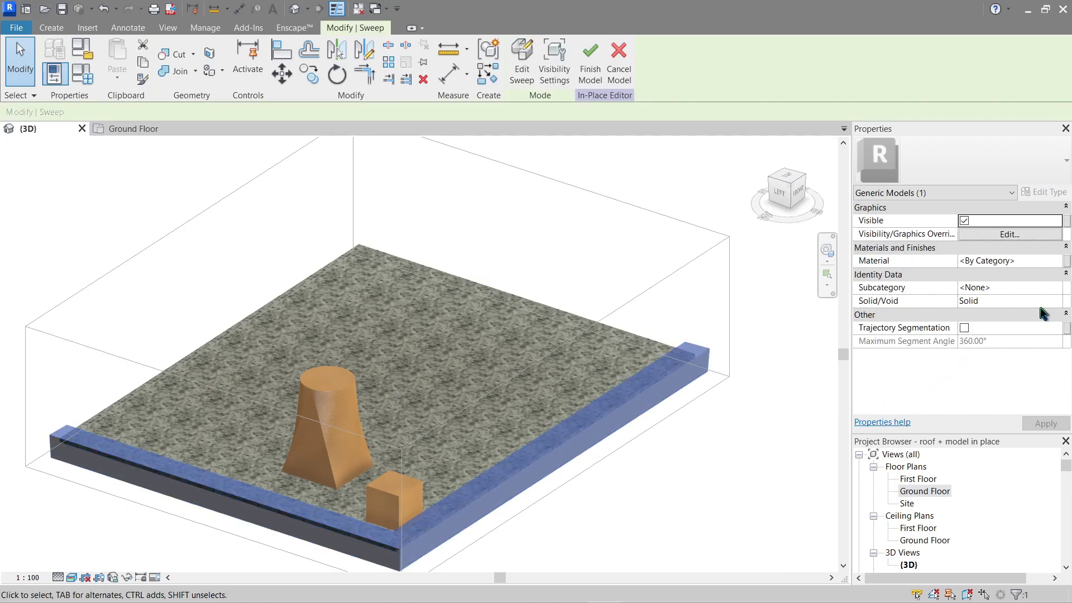
pyautogui.click(575, 236)
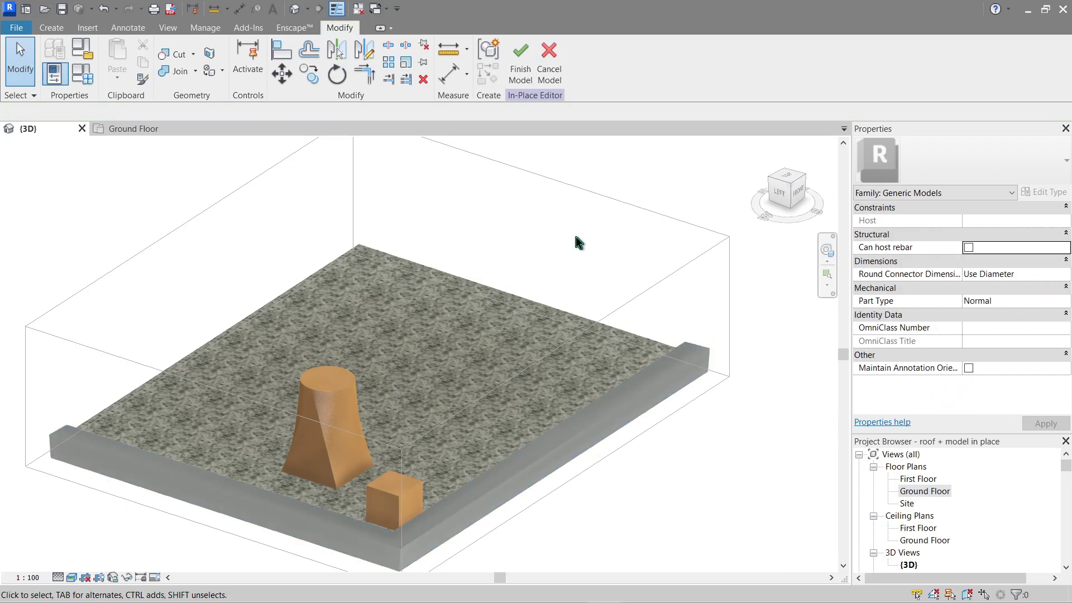
pyautogui.click(519, 64)
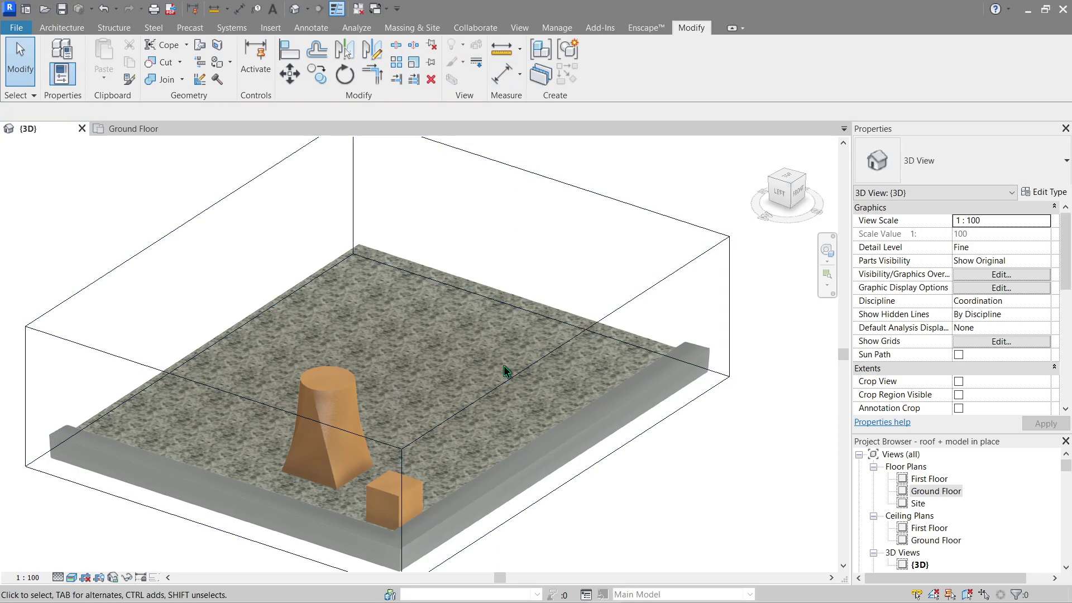
# Temporarily hide the section box in the 3D view.
pyautogui.keyDown('shift'); pyautogui.moveTo(608, 347); pyautogui.dragTo(490, 366, button='middle'); pyautogui.keyUp('shift')
pyautogui.scroll(2, 433, 459)
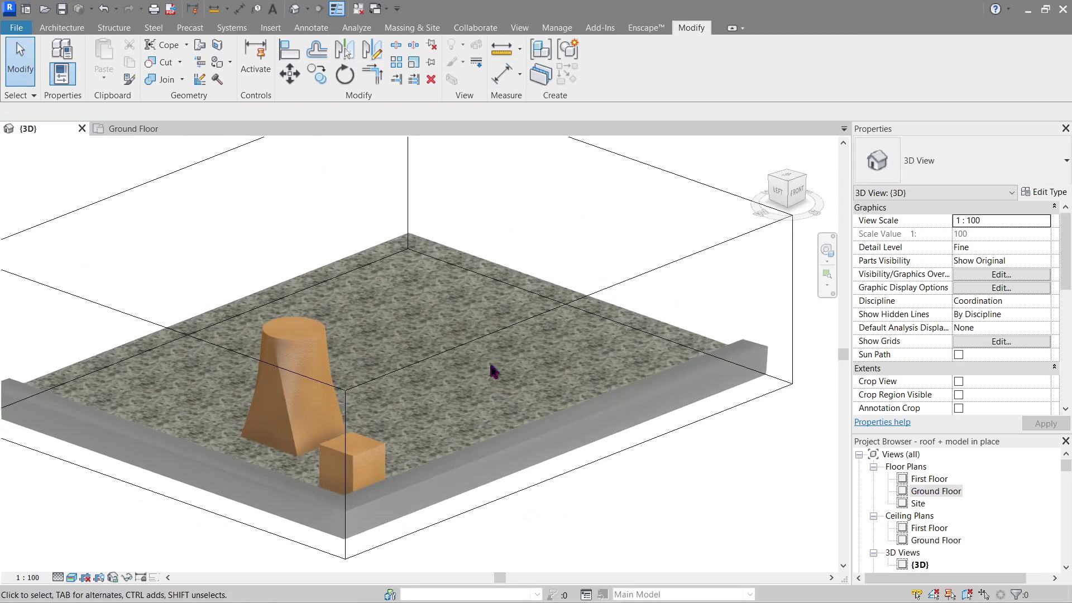
pyautogui.click(524, 327)
pyautogui.press('h')
pyautogui.press('h')
pyautogui.moveTo(352, 400); pyautogui.dragTo(401, 412, button='middle')
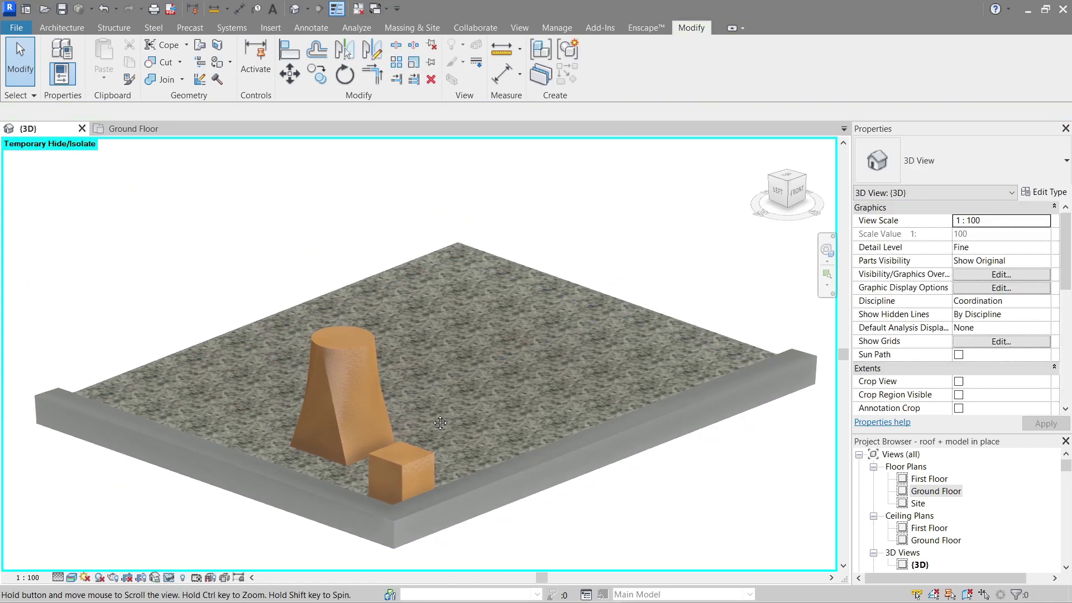
# Open the small cube on the slab for in-place editing.
pyautogui.keyDown('shift'); pyautogui.moveTo(428, 457); pyautogui.dragTo(454, 460, button='middle'); pyautogui.keyUp('shift')
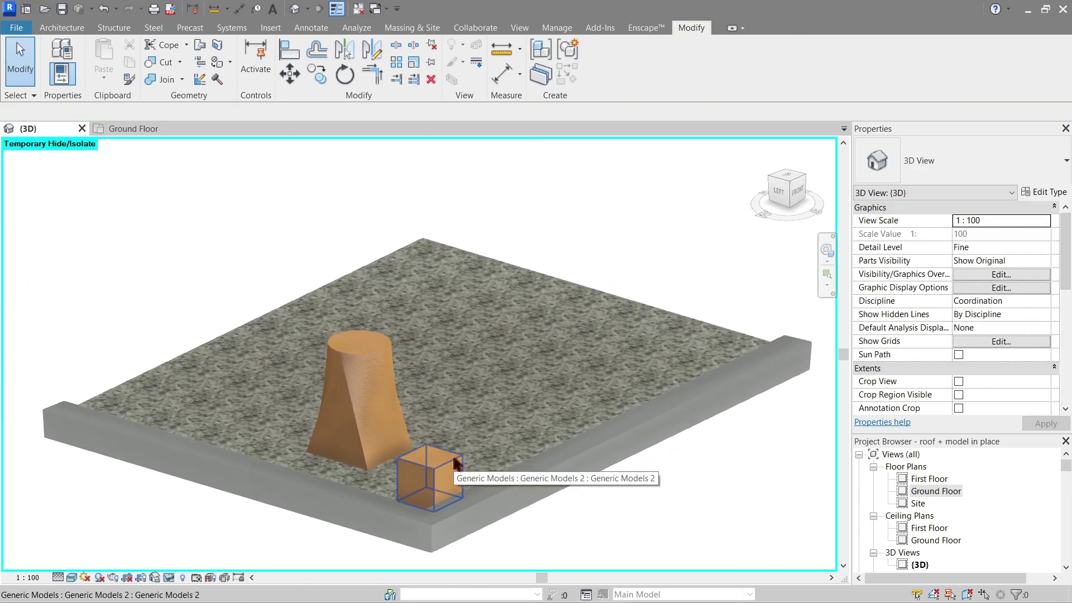
pyautogui.scroll(2, 454, 460)
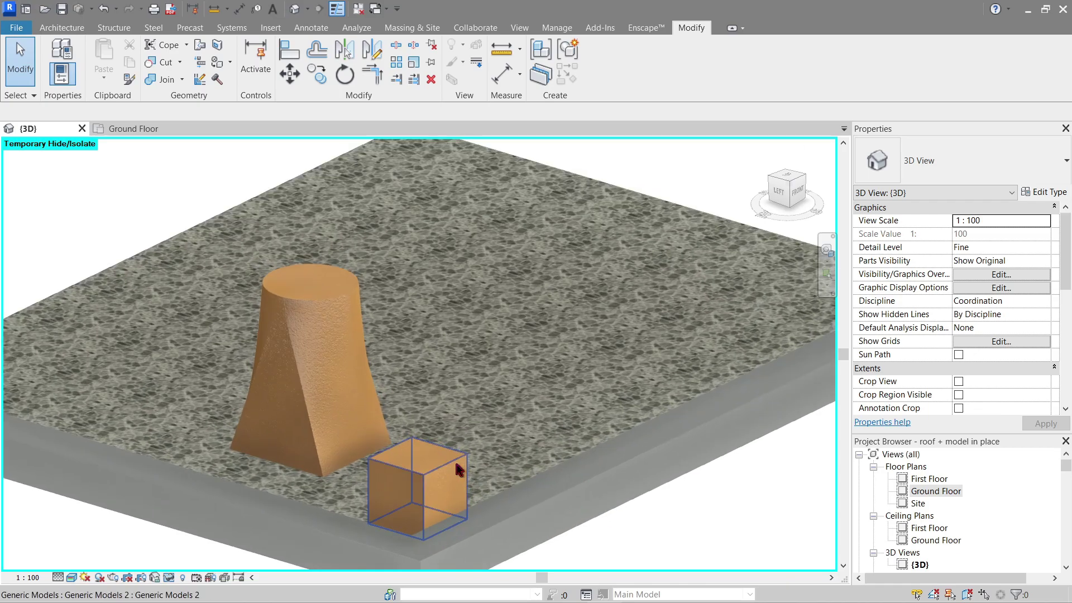
pyautogui.click(455, 460)
pyautogui.keyDown('shift'); pyautogui.moveTo(454, 460); pyautogui.dragTo(578, 408, button='middle'); pyautogui.keyUp('shift')
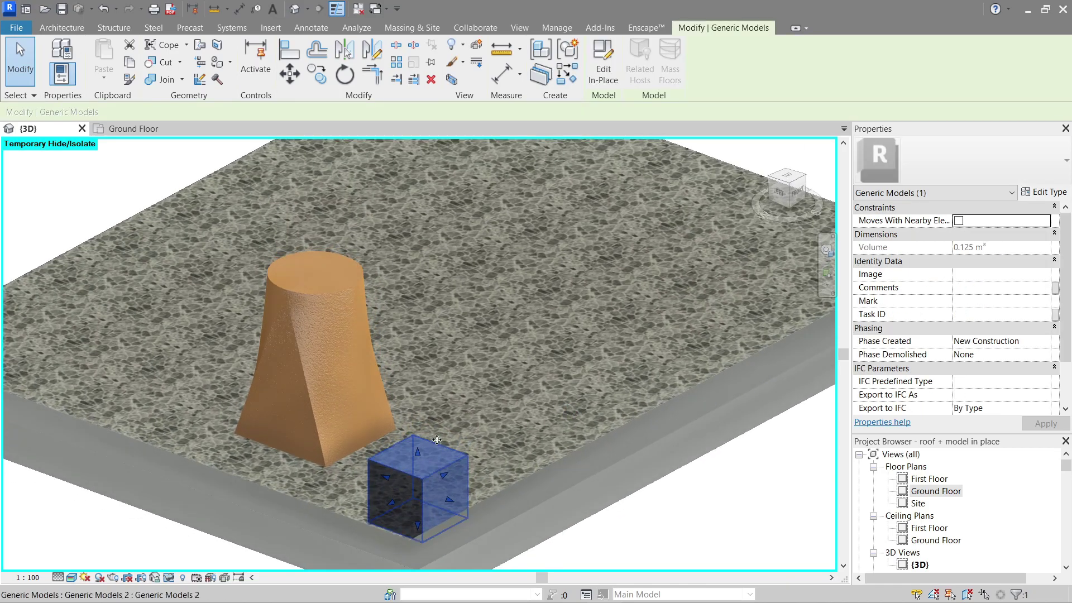
pyautogui.click(605, 66)
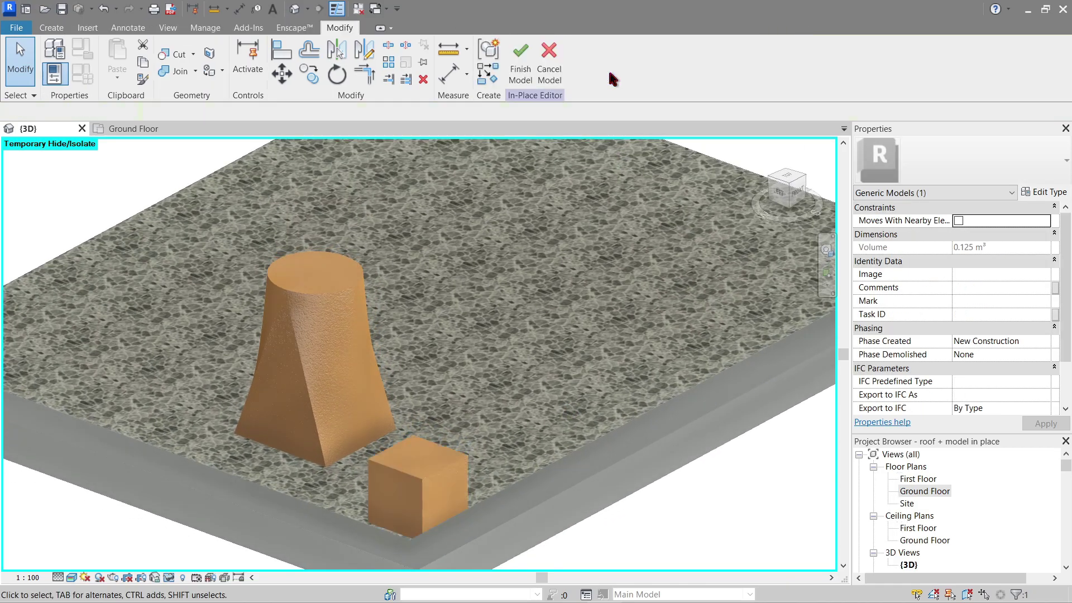
# Start a solid sweep and set the cube's front vertical edge as its path.
pyautogui.click(42, 31)
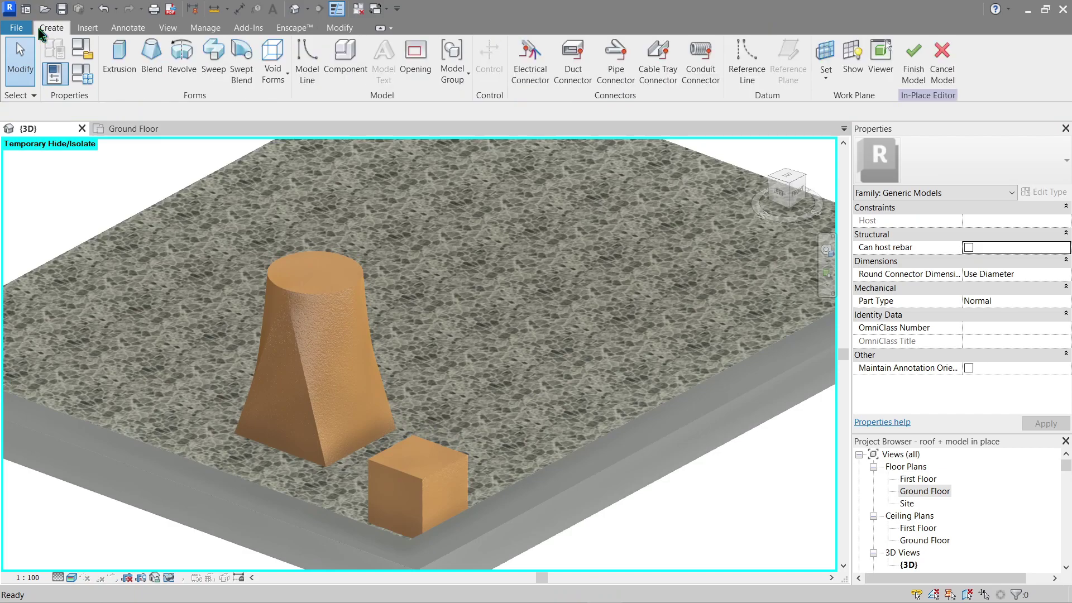
pyautogui.click(271, 85)
pyautogui.click(227, 281)
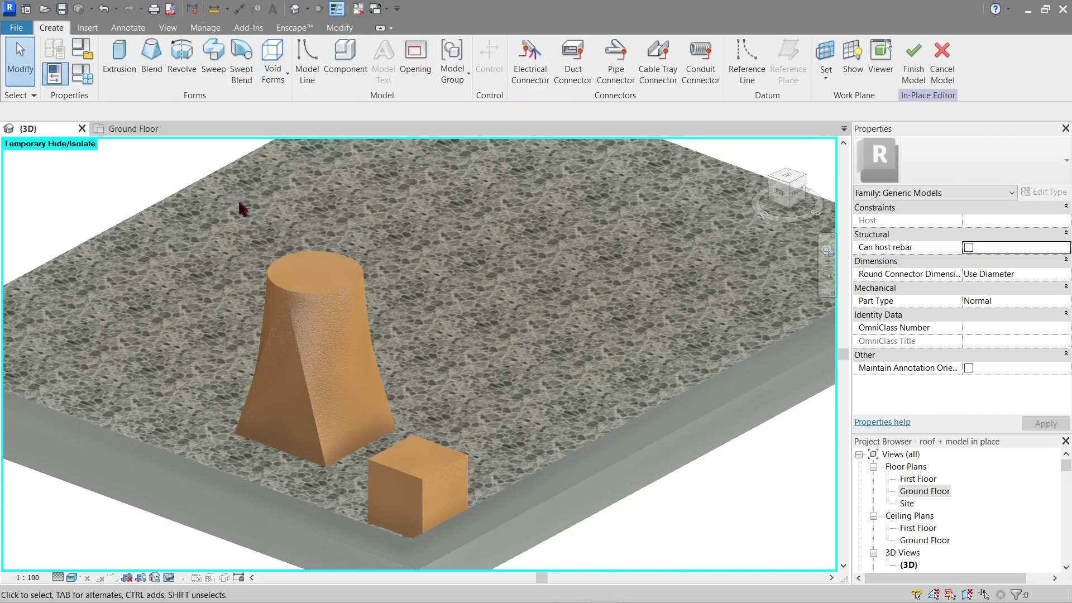
pyautogui.click(224, 74)
pyautogui.scroll(5, 422, 480)
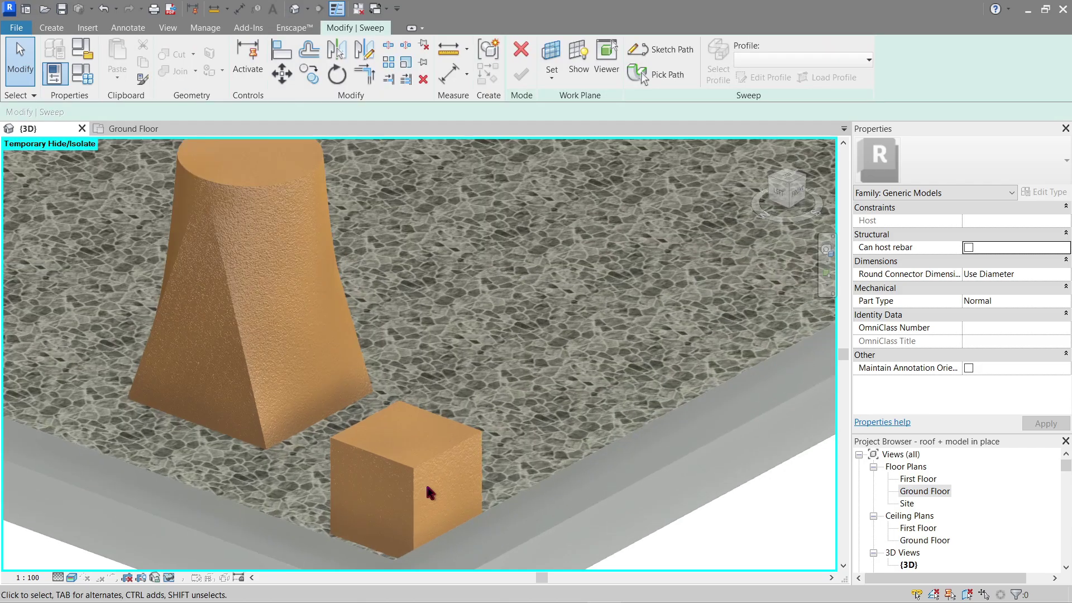
pyautogui.moveTo(421, 487); pyautogui.dragTo(553, 231, button='middle')
pyautogui.click(650, 78)
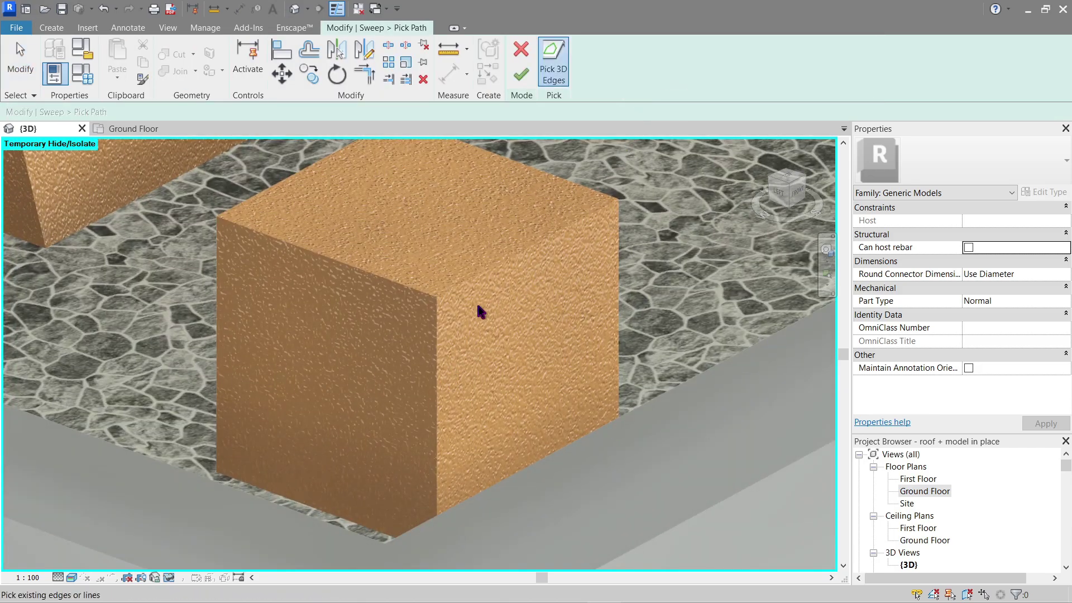
pyautogui.click(437, 335)
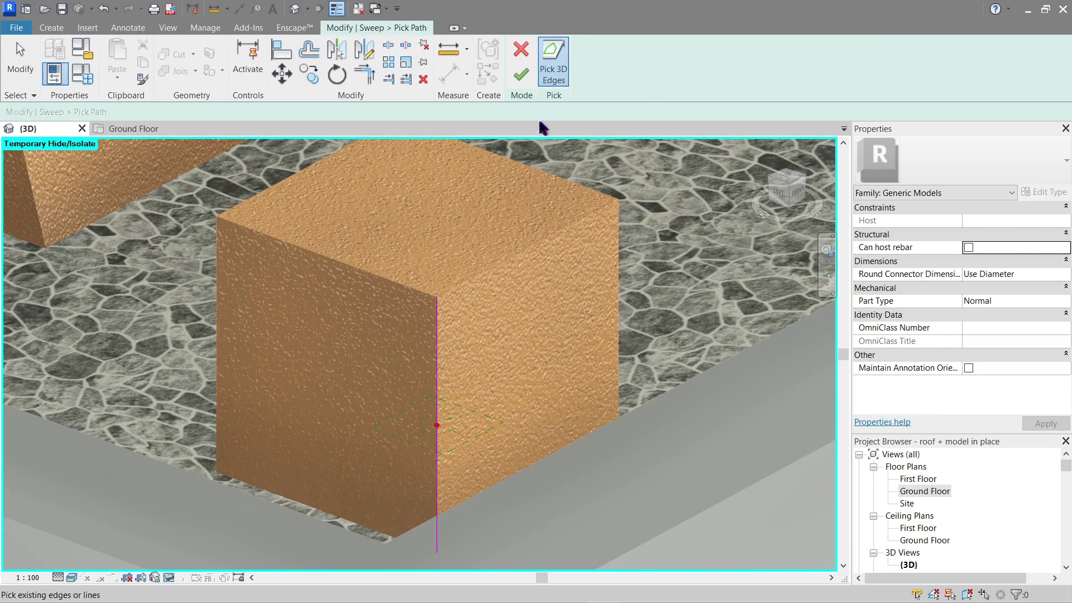
pyautogui.click(522, 79)
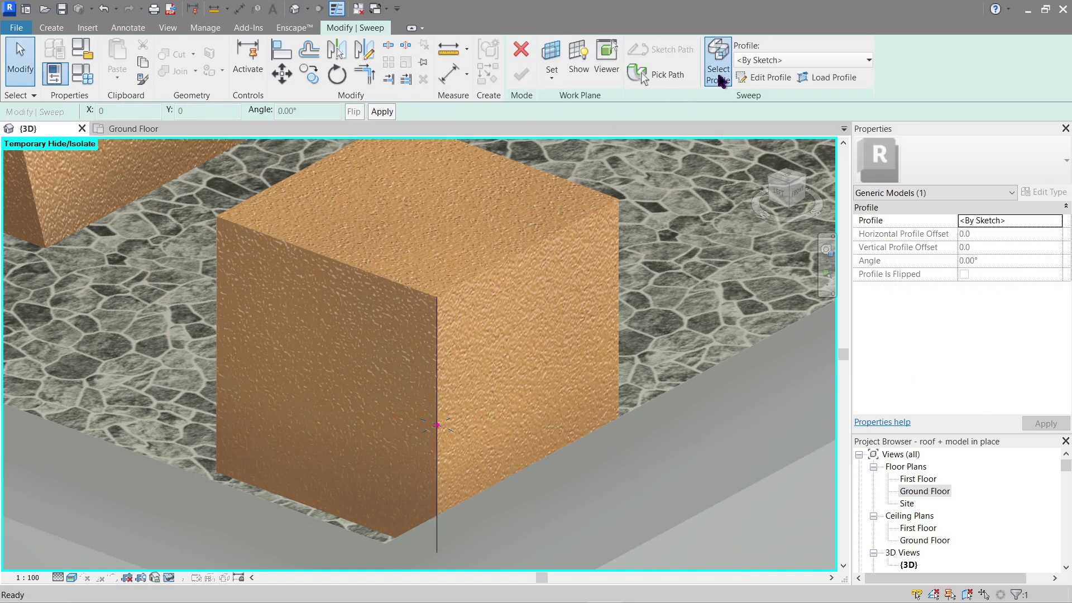
# Sketch a rectangular sweep profile of about 80 by 80 mm starting at the path's reference point.
pyautogui.click(764, 78)
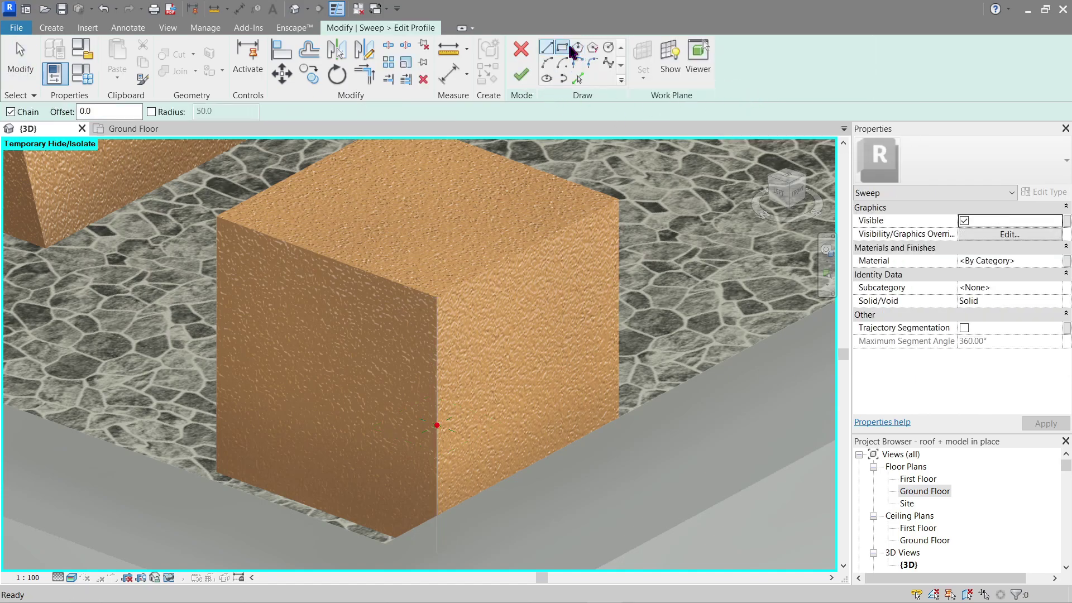
pyautogui.click(562, 47)
pyautogui.click(437, 426)
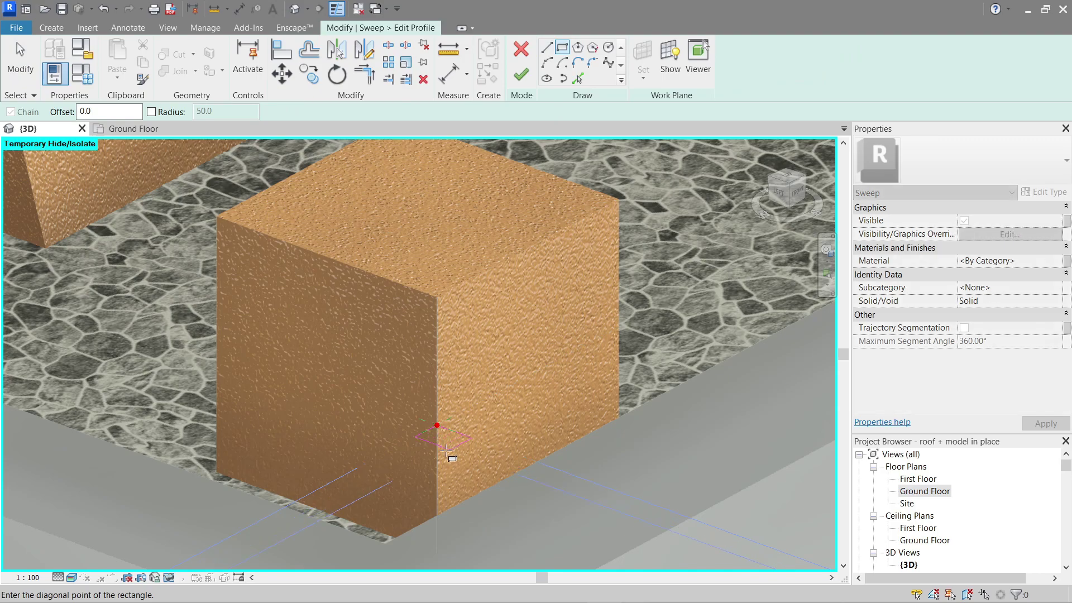
pyautogui.click(442, 452)
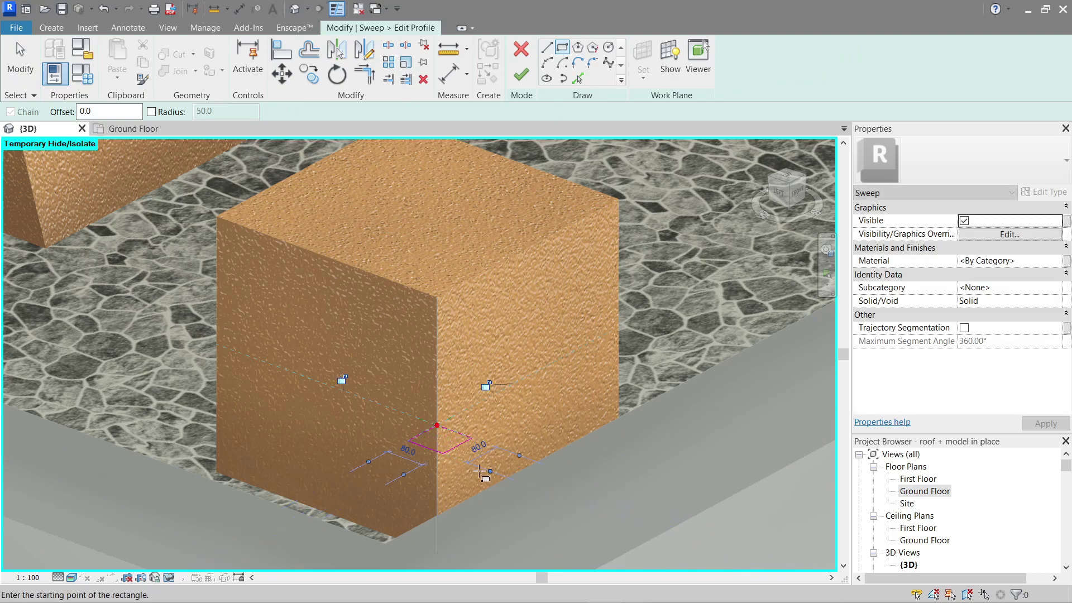
# Finish the rectangular profile sketch and complete the solid sweep along the cube's vertical edge.
pyautogui.click(521, 77)
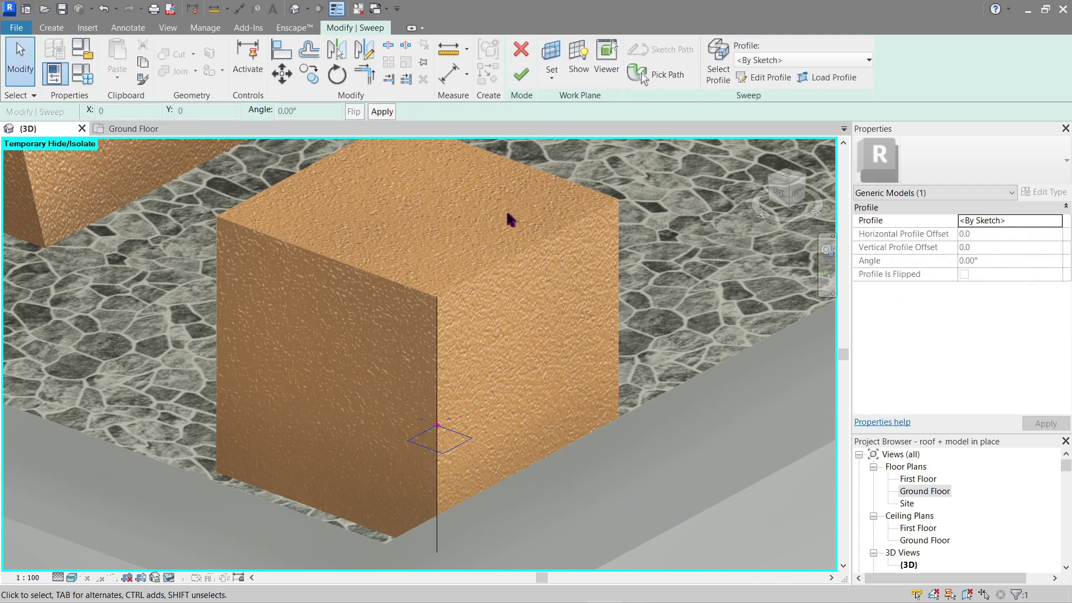
pyautogui.click(521, 74)
pyautogui.scroll(-2, 444, 346)
pyautogui.keyDown('shift'); pyautogui.moveTo(511, 385); pyautogui.dragTo(514, 292, button='middle'); pyautogui.keyUp('shift')
pyautogui.click(517, 292)
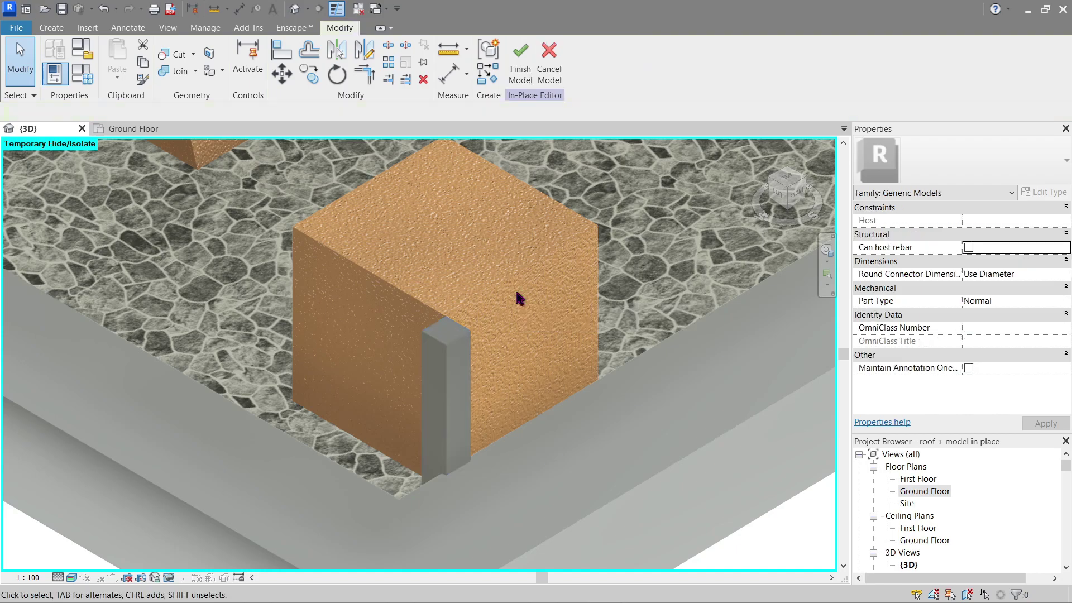
# Start a void swept blend in the cube's in-place model and pick two adjacent top edges as its path.
pyautogui.click(52, 26)
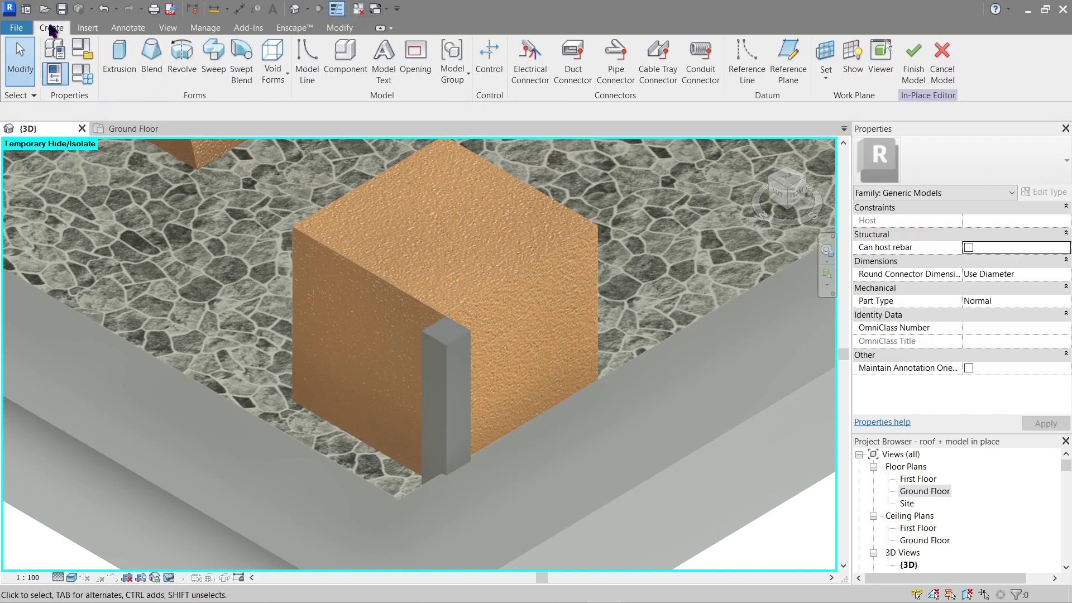
pyautogui.click(273, 69)
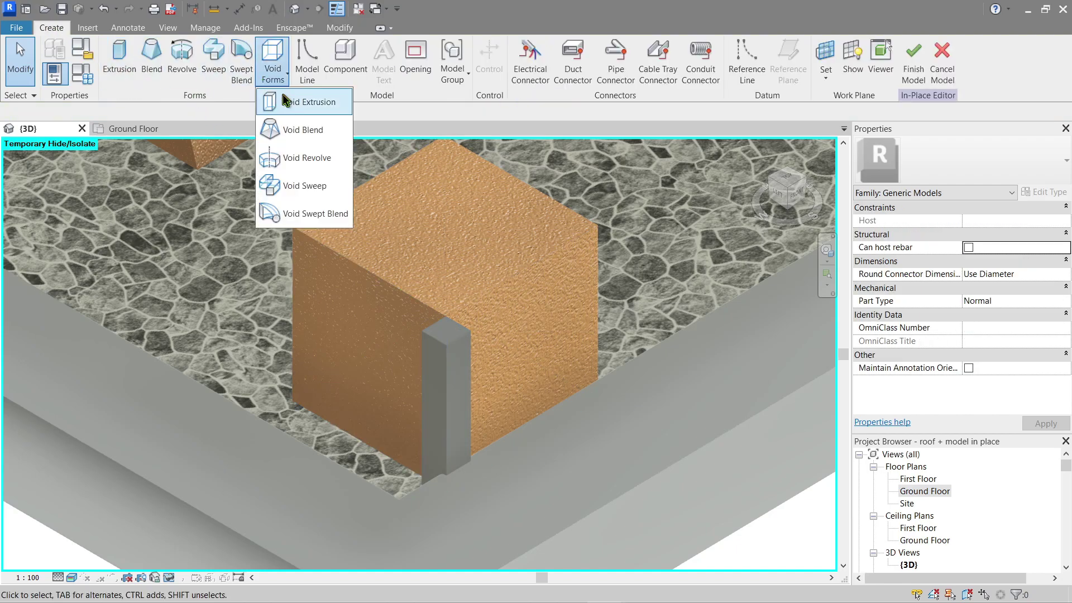
pyautogui.click(323, 216)
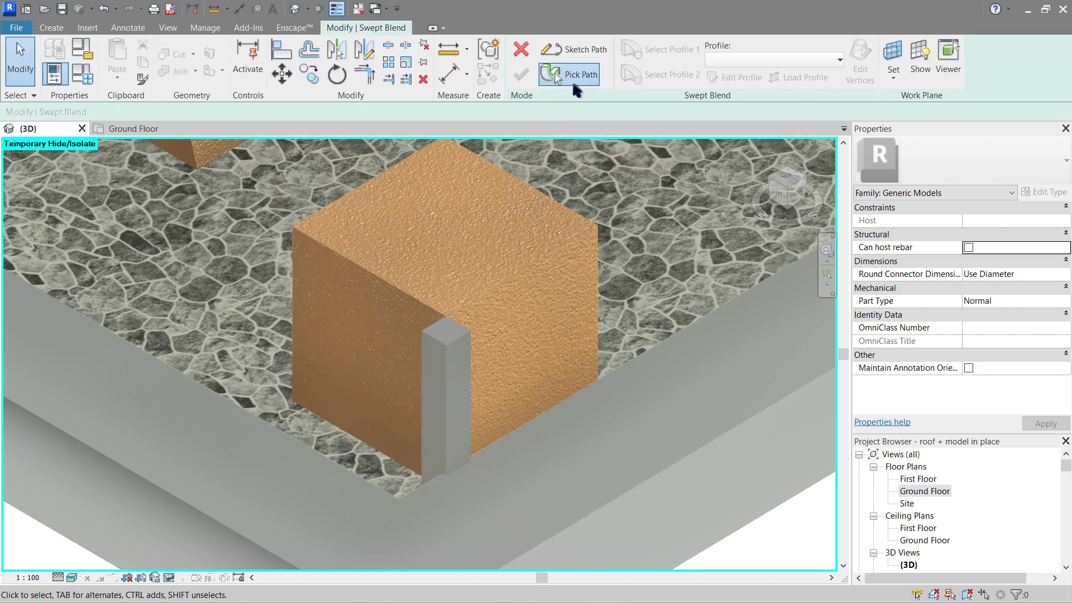
pyautogui.click(574, 82)
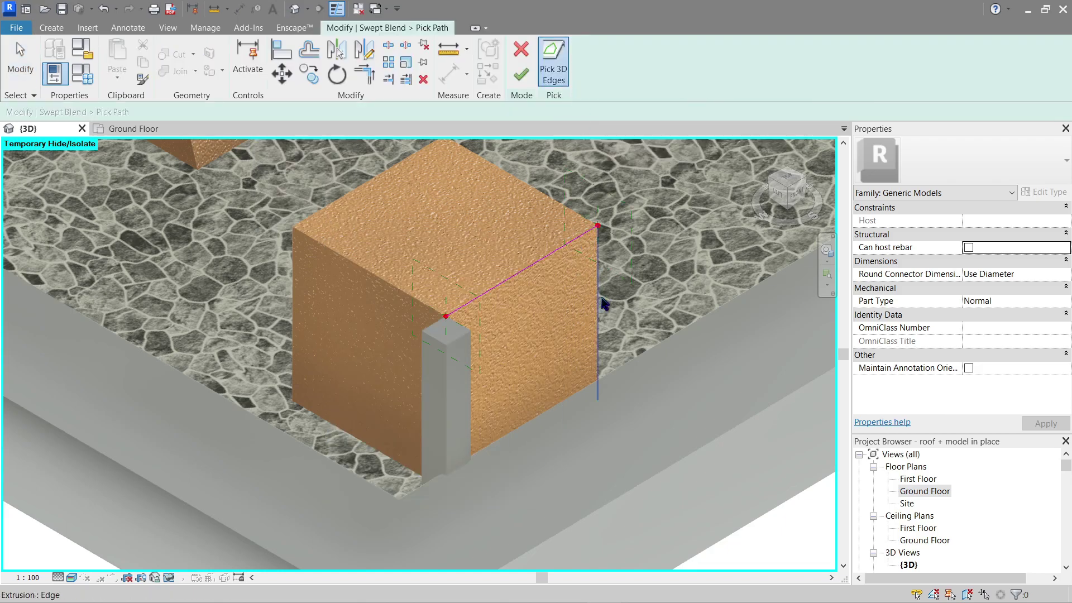
pyautogui.moveTo(590, 297); pyautogui.dragTo(558, 383, button='middle')
pyautogui.scroll(2, 556, 384)
pyautogui.click(516, 247)
pyautogui.scroll(-2, 520, 253)
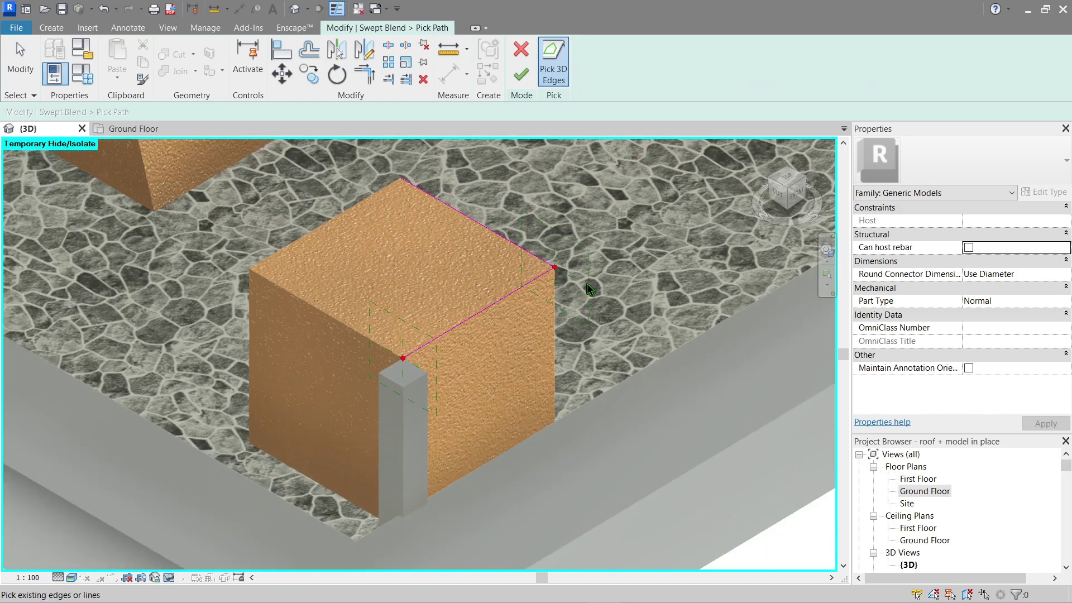
# Keep only the top edge running back from the swept post as the void's path and finish the path.
pyautogui.keyDown('shift'); pyautogui.moveTo(589, 288); pyautogui.dragTo(646, 323, button='middle'); pyautogui.keyUp('shift')
pyautogui.press('Escape')
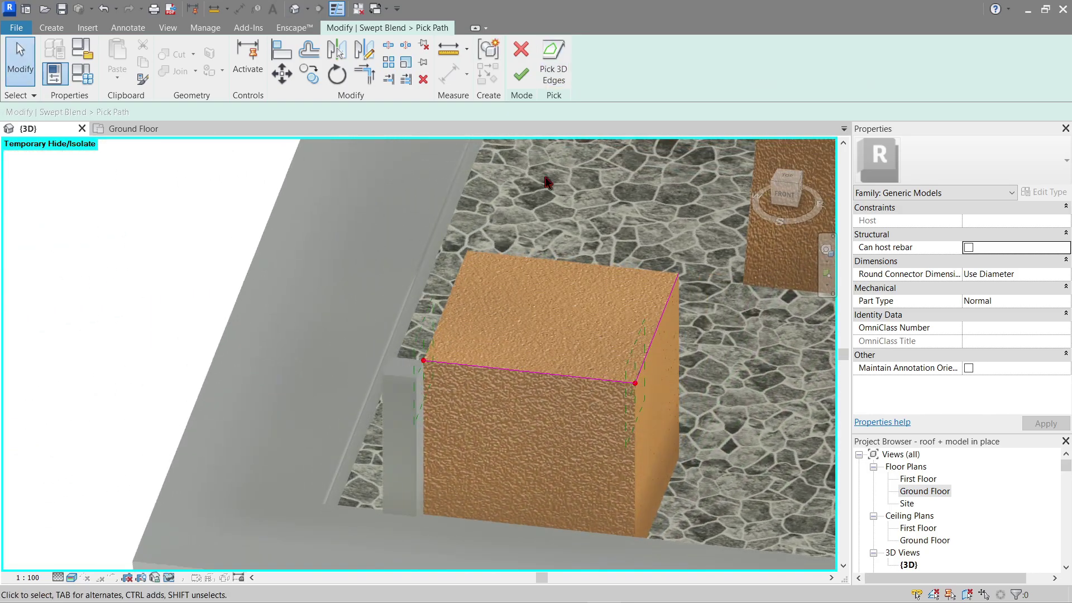
pyautogui.click(522, 82)
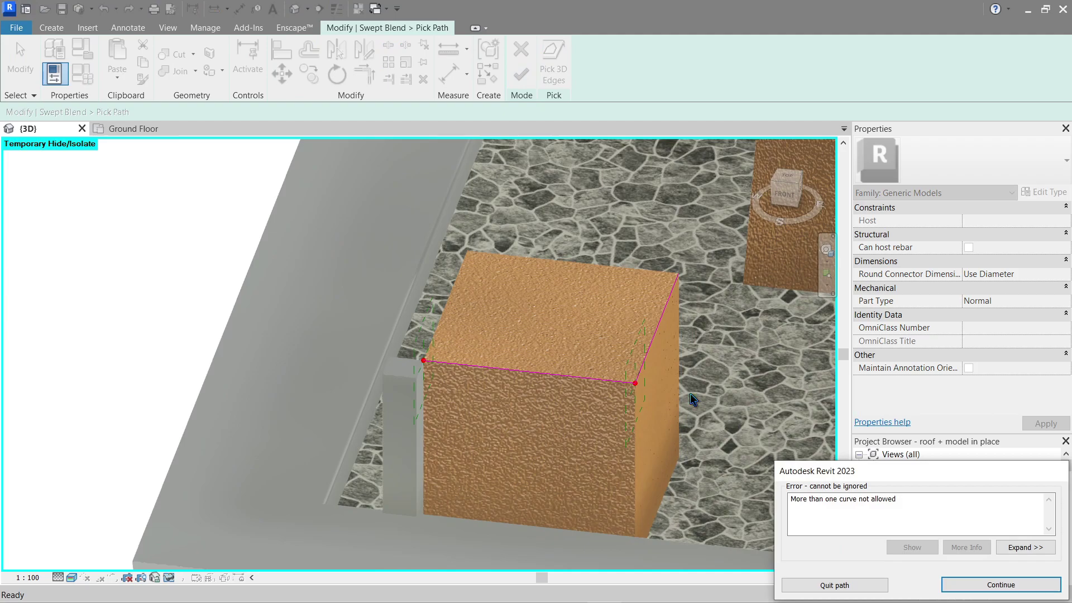
pyautogui.press('Return')
pyautogui.keyDown('shift'); pyautogui.moveTo(503, 379); pyautogui.dragTo(588, 264, button='middle'); pyautogui.keyUp('shift')
pyautogui.click(522, 76)
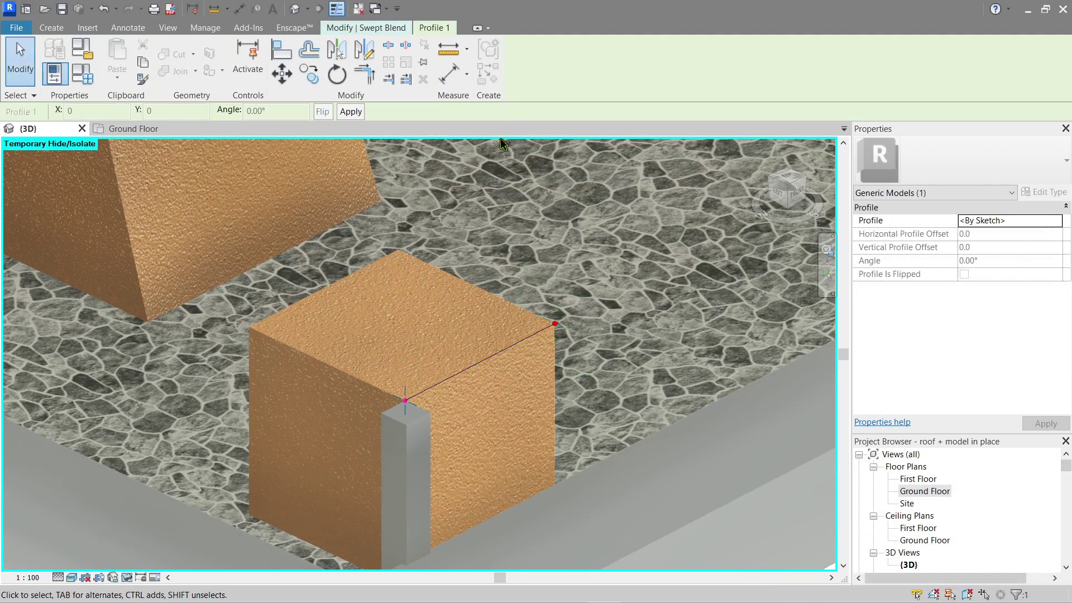
# Examine the neighbouring square-to-circle blend solid as a reference for using two different profiles.
pyautogui.click(386, 29)
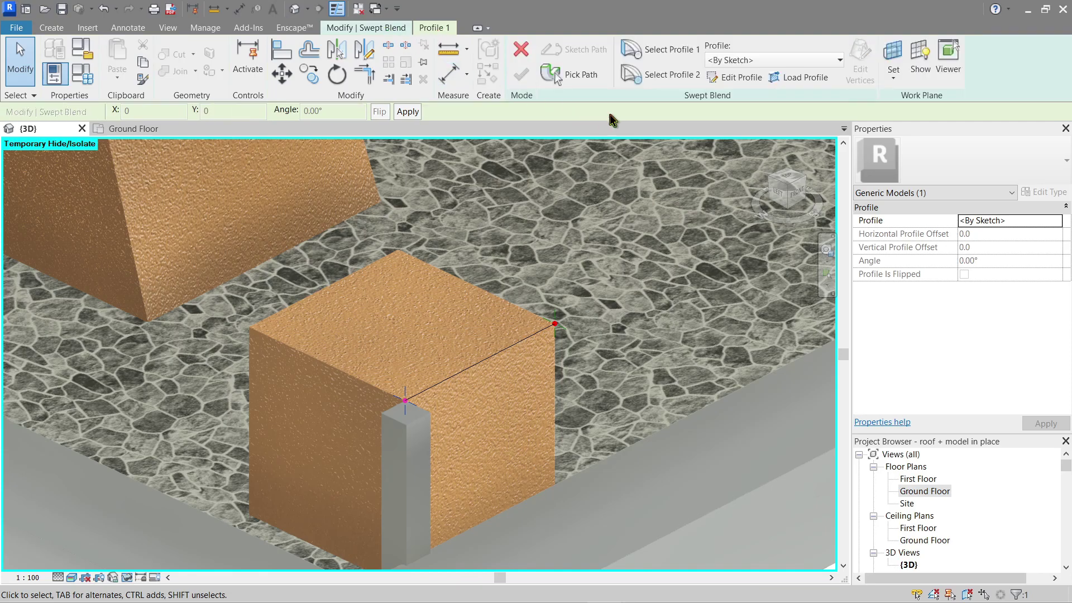
pyautogui.scroll(-3, 507, 347)
pyautogui.moveTo(407, 224); pyautogui.dragTo(565, 470, button='middle')
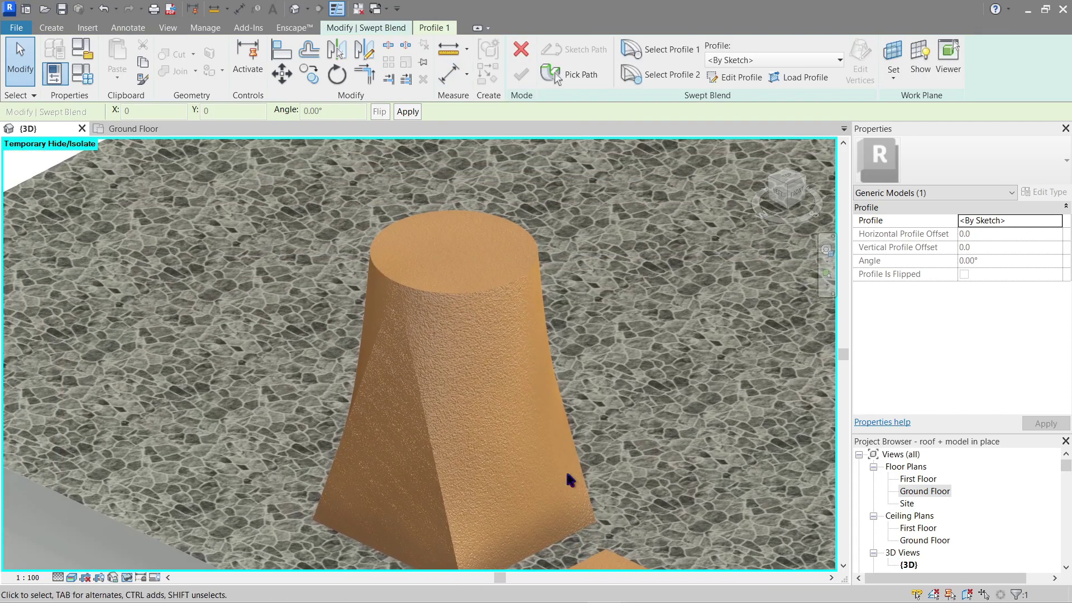
pyautogui.scroll(-3, 568, 473)
pyautogui.scroll(3, 523, 463)
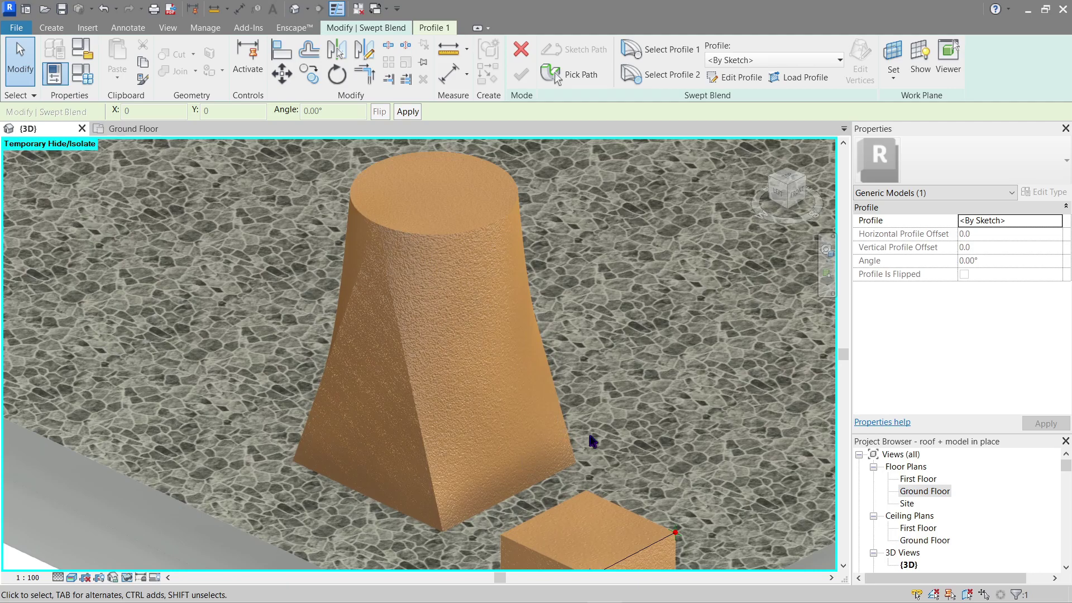
pyautogui.moveTo(619, 530); pyautogui.dragTo(483, 376, button='middle')
pyautogui.scroll(2, 546, 434)
pyautogui.moveTo(562, 389); pyautogui.dragTo(542, 364, button='middle')
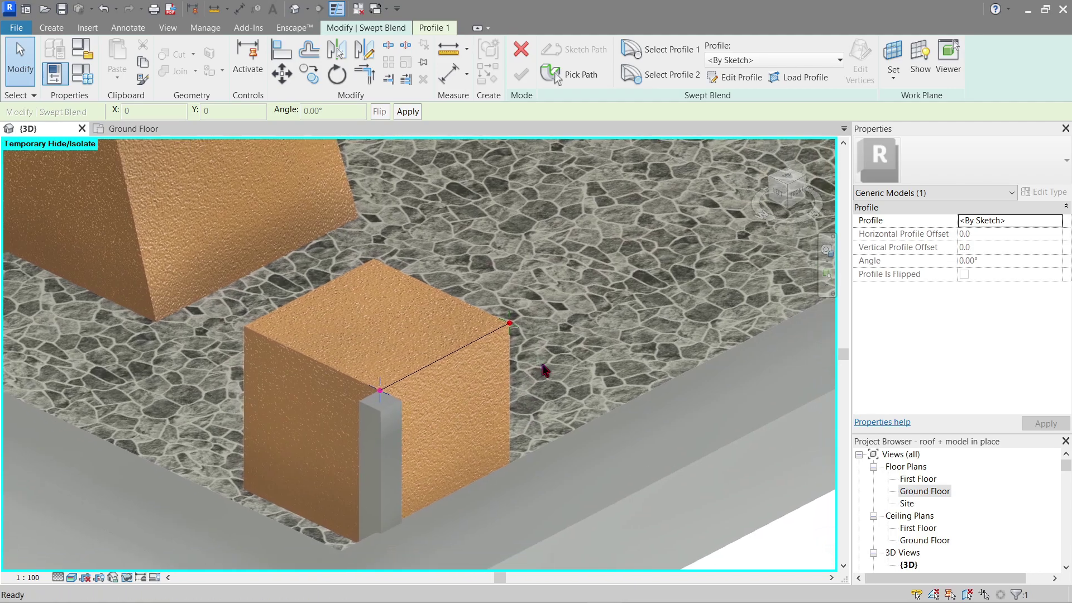
# Sketch the first void profile as a rectangle about 115 mm wide, with its upper corner on the path's start point, and finish it.
pyautogui.scroll(2, 500, 354)
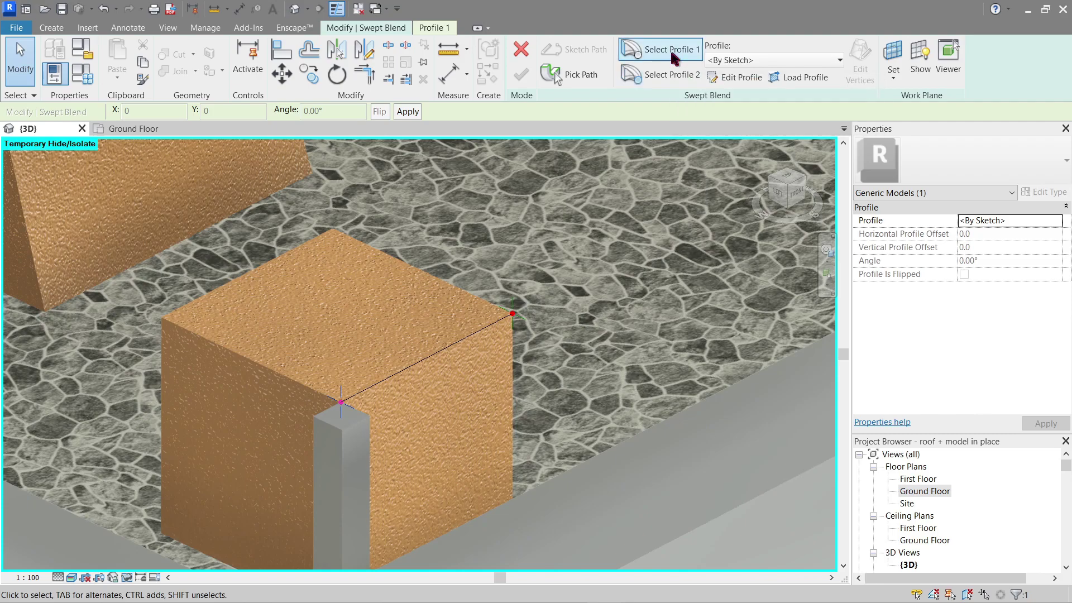
pyautogui.click(737, 77)
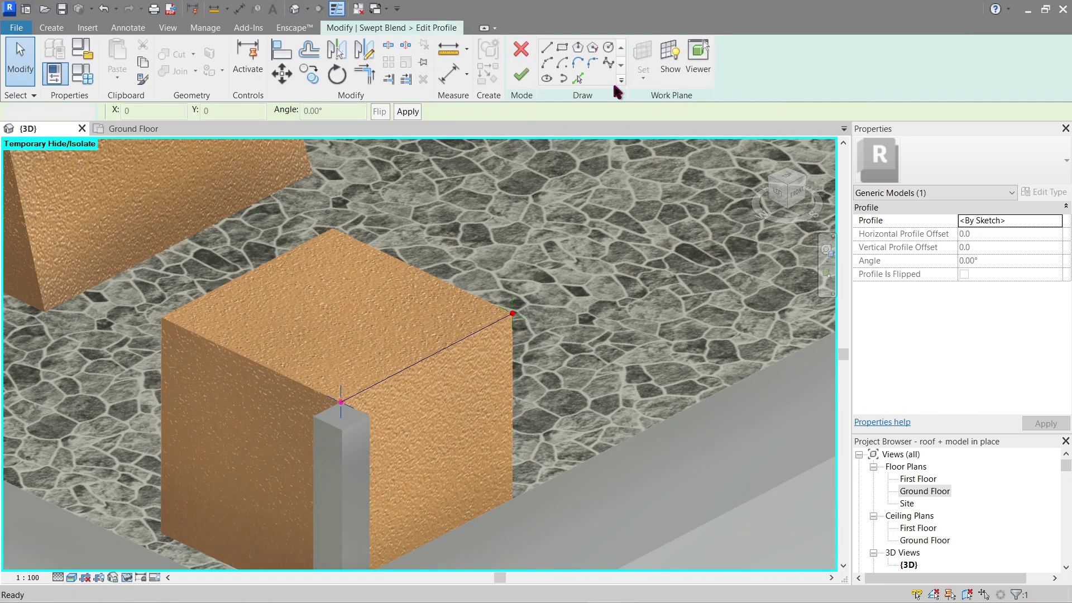
pyautogui.click(562, 48)
pyautogui.scroll(2, 363, 393)
pyautogui.scroll(2, 363, 393)
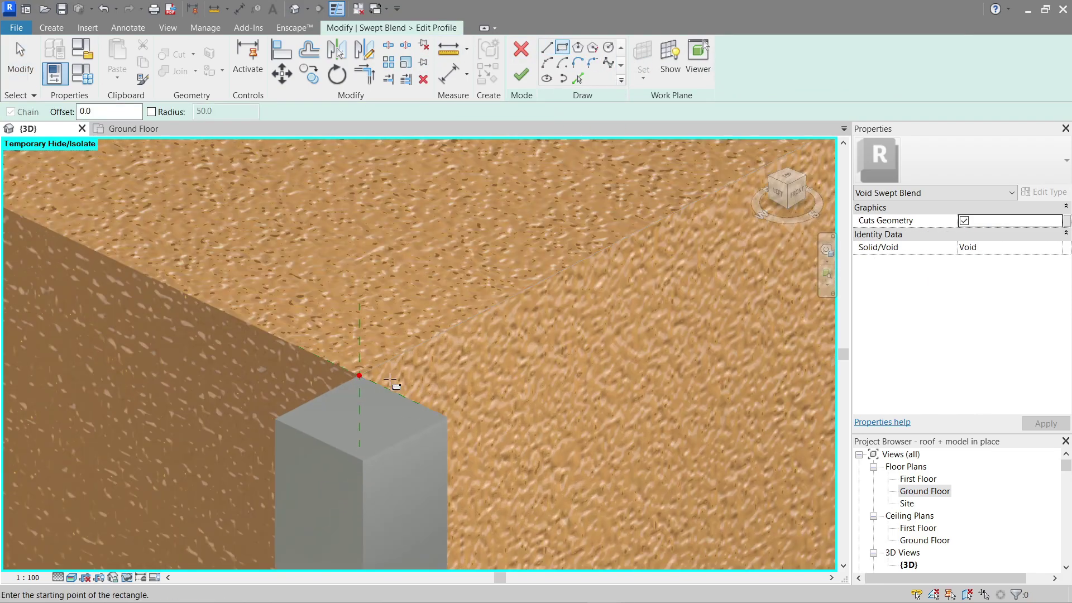
pyautogui.click(359, 375)
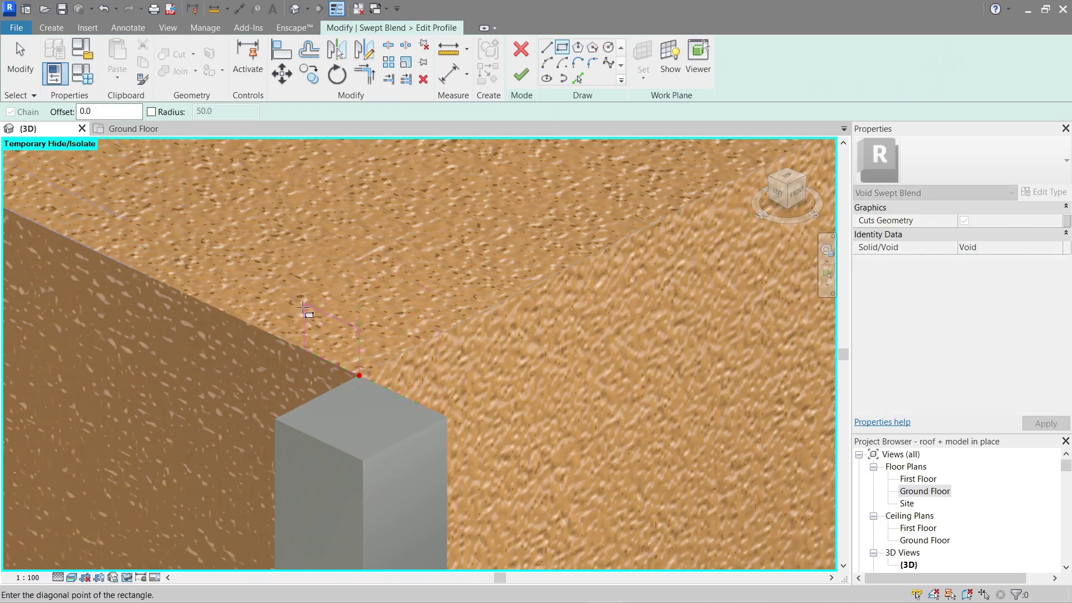
pyautogui.scroll(-3, 251, 438)
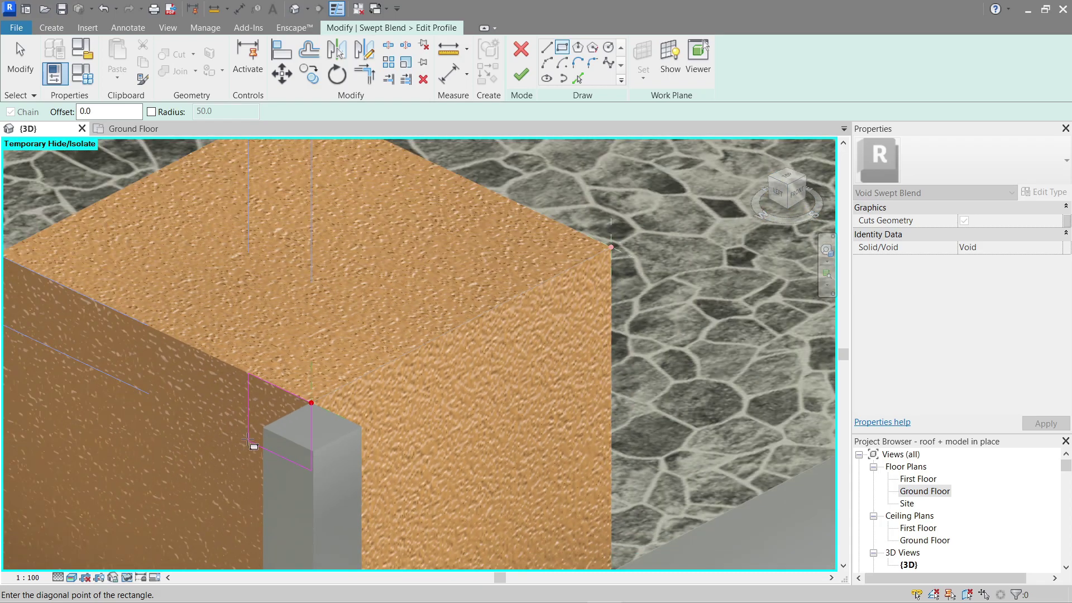
pyautogui.moveTo(251, 443); pyautogui.dragTo(334, 403, button='middle')
pyautogui.click(332, 403)
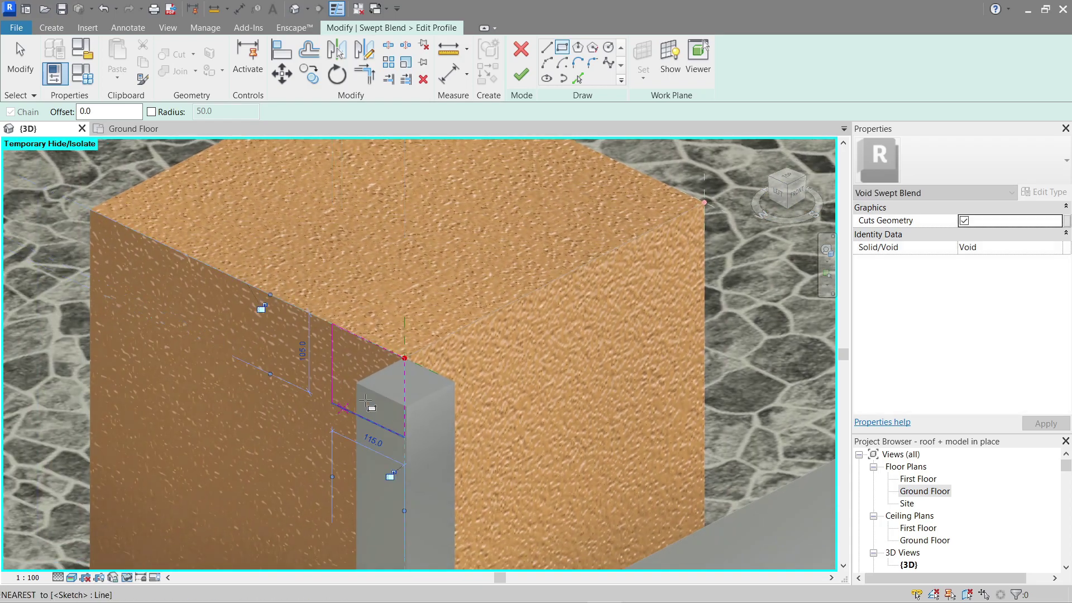
pyautogui.click(521, 76)
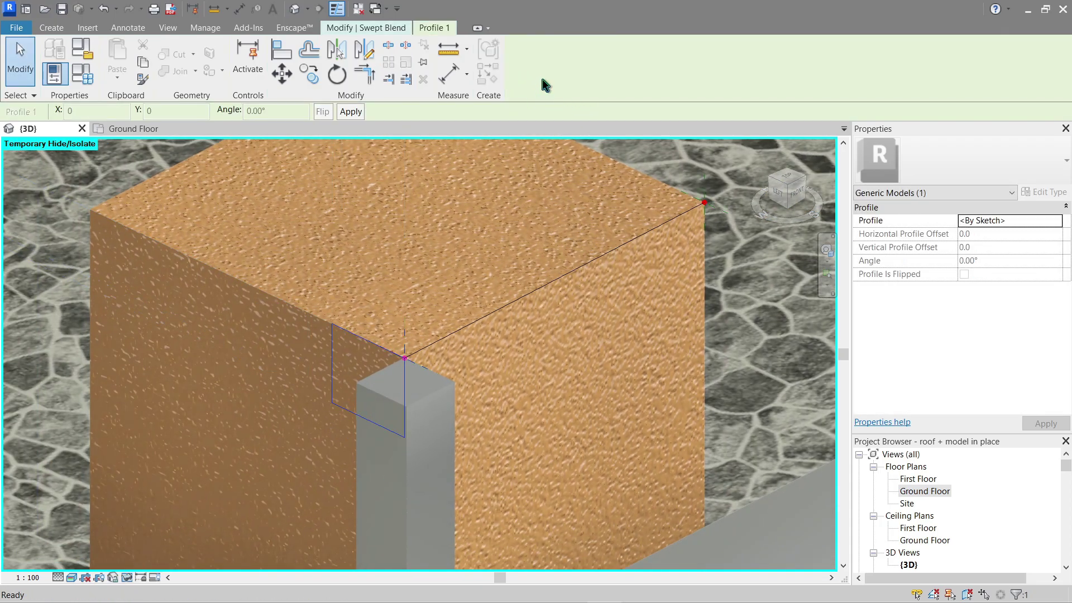
# Sketch a circle centred on the path's far end as the second profile and complete the void swept blend.
pyautogui.click(645, 76)
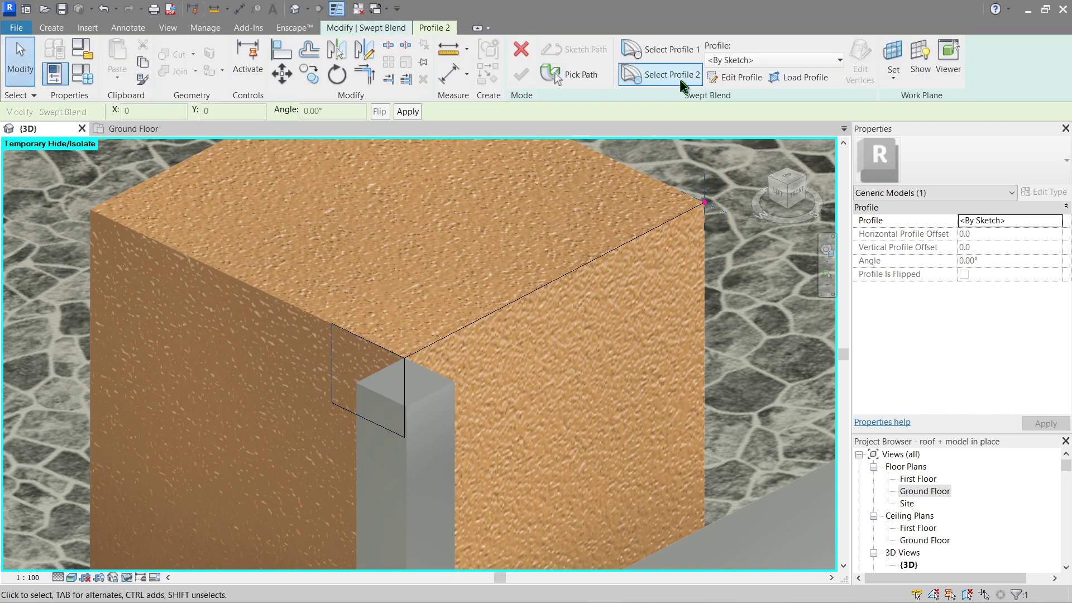
pyautogui.click(737, 77)
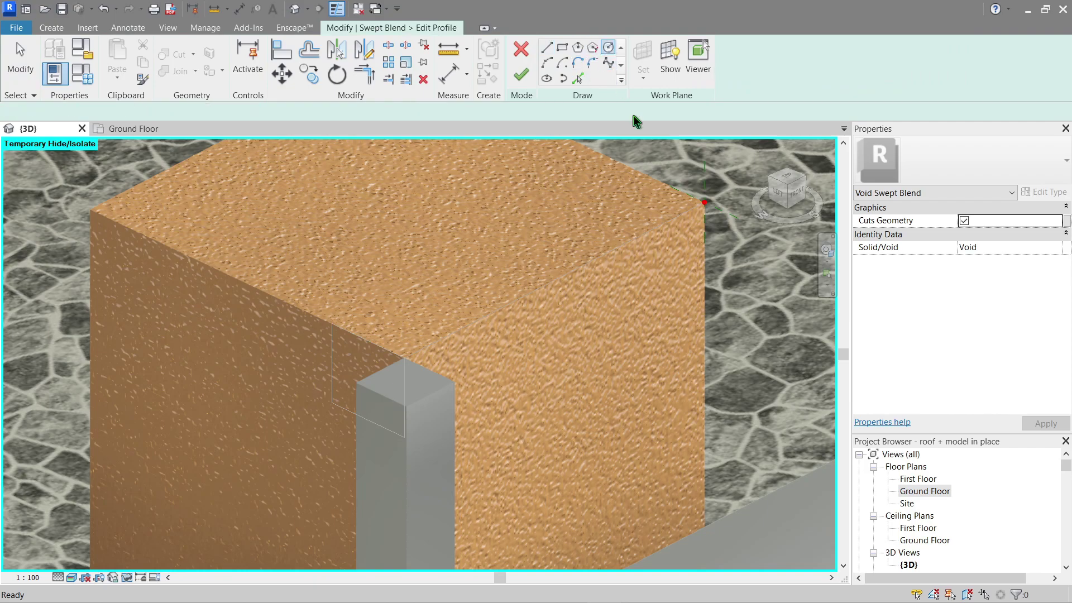
pyautogui.click(642, 224)
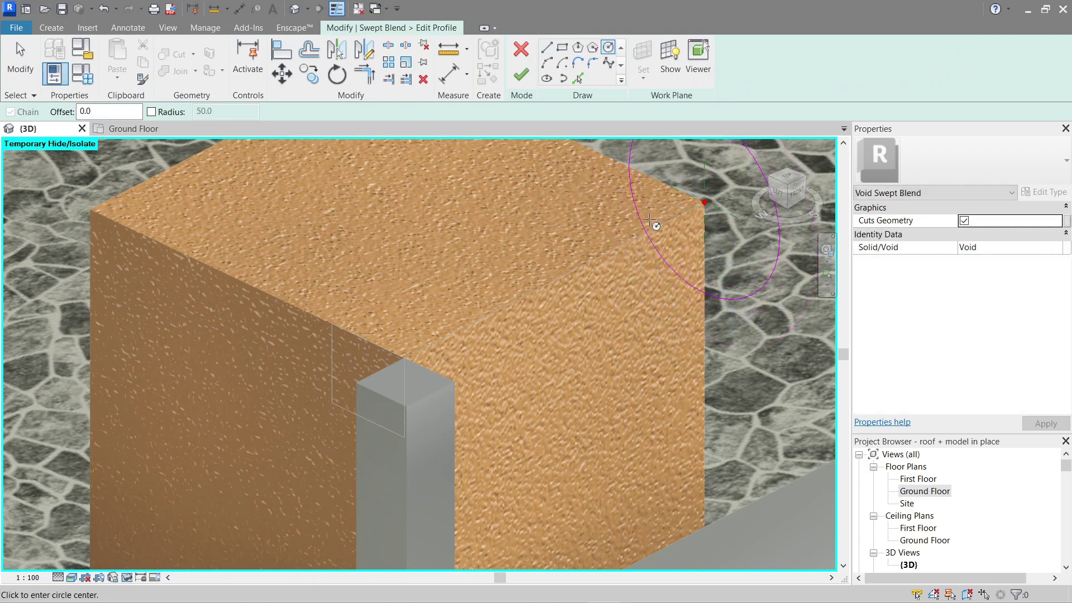
pyautogui.keyDown('shift'); pyautogui.moveTo(642, 223); pyautogui.dragTo(323, 213, button='middle'); pyautogui.keyUp('shift')
pyautogui.click(522, 74)
pyautogui.moveTo(693, 334); pyautogui.dragTo(541, 304, button='middle')
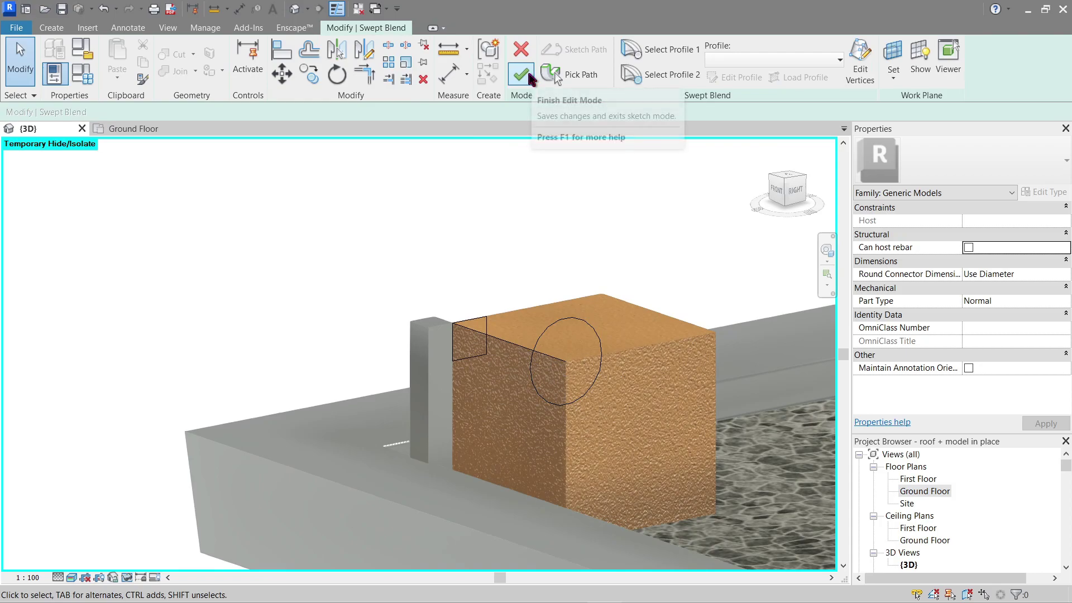
pyautogui.click(522, 75)
# Examine the void cut along the cube's top edge and the corner sweep from several sides.
pyautogui.keyDown('shift'); pyautogui.moveTo(466, 366); pyautogui.dragTo(713, 421, button='middle'); pyautogui.keyUp('shift')
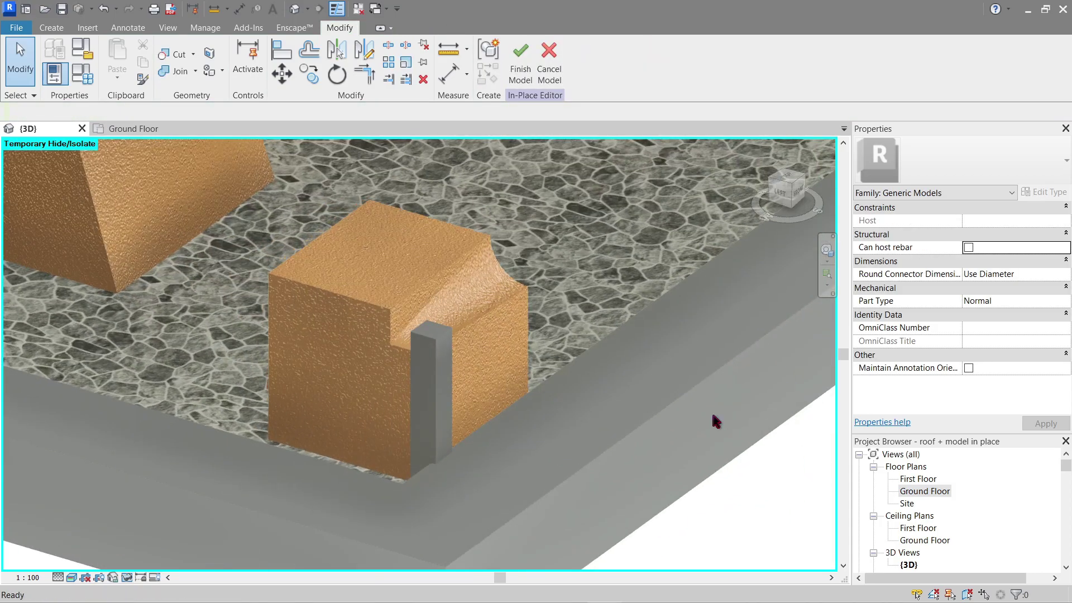
pyautogui.scroll(1, 508, 339)
pyautogui.keyDown('shift'); pyautogui.moveTo(508, 338); pyautogui.dragTo(239, 262, button='middle'); pyautogui.keyUp('shift')
pyautogui.scroll(3, 382, 409)
pyautogui.keyDown('shift'); pyautogui.moveTo(382, 410); pyautogui.dragTo(529, 142, button='middle'); pyautogui.keyUp('shift')
pyautogui.scroll(-3, 545, 359)
pyautogui.scroll(-8, 545, 359)
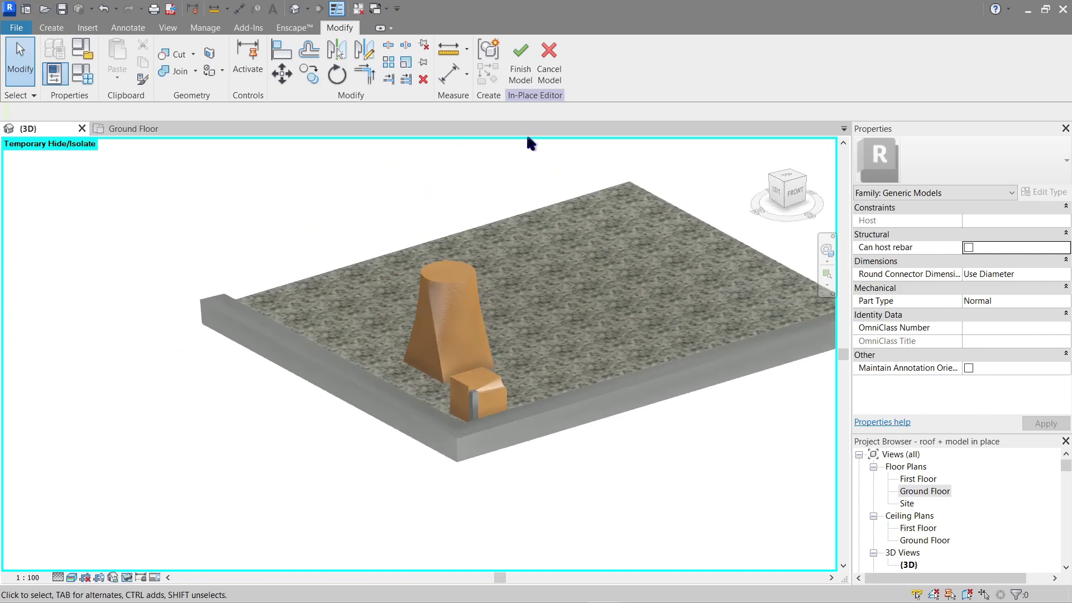
# Finish the in-place model and delete the slab together with all the solids on it.
pyautogui.click(521, 73)
pyautogui.scroll(-4, 490, 304)
pyautogui.moveTo(616, 473); pyautogui.dragTo(268, 268)
pyautogui.press('Delete')
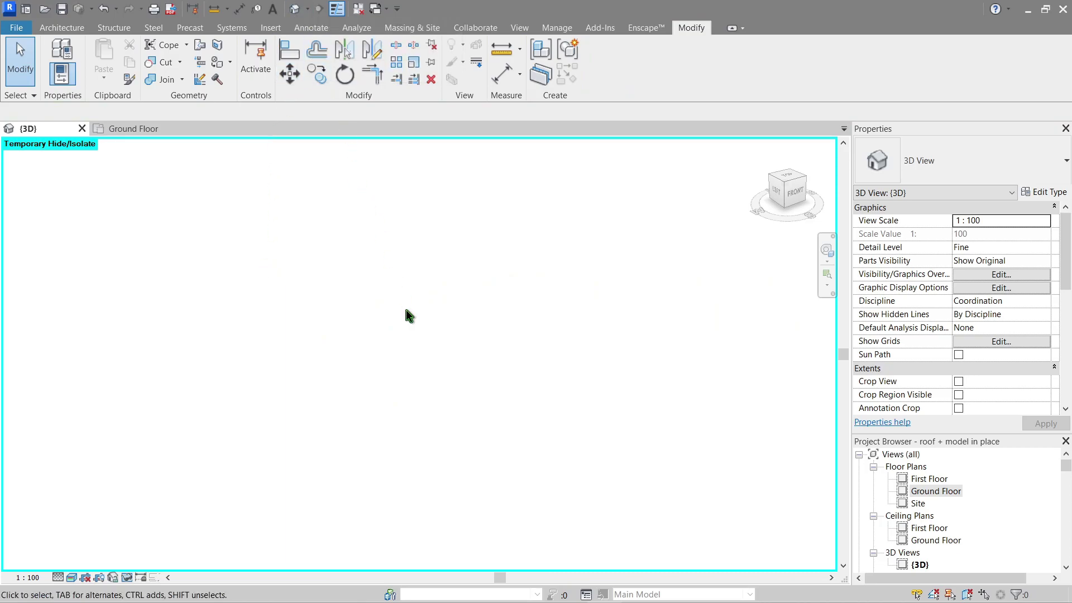
# Reset the temporary hide/isolate and turn off the 3D view's section box to bring the whole house into view.
pyautogui.press('h')
pyautogui.press('r')
pyautogui.moveTo(1064, 266); pyautogui.dragTo(1063, 339)
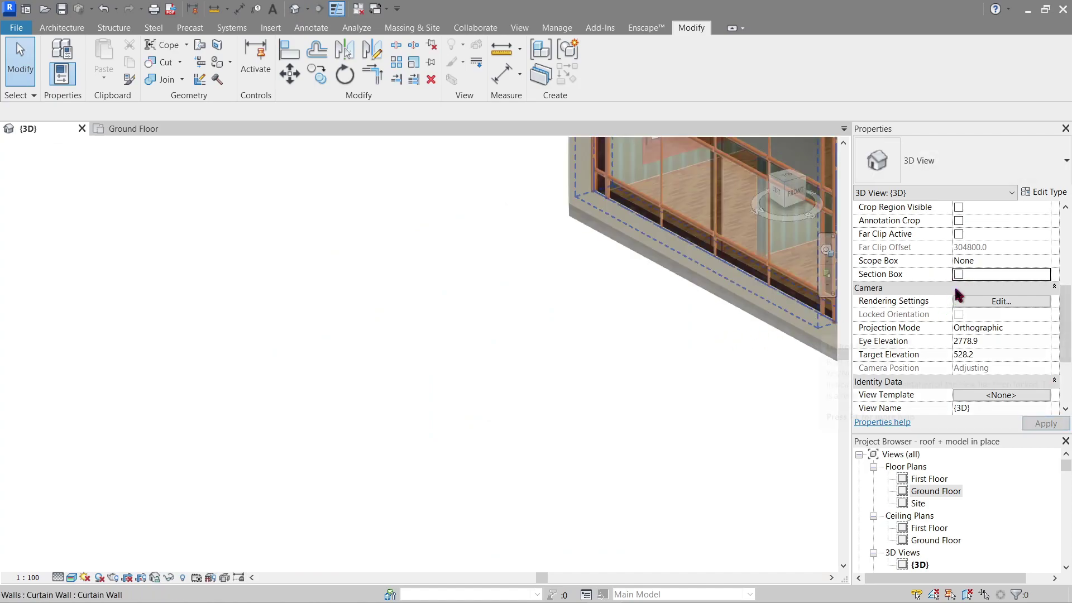
pyautogui.scroll(-1, 698, 359)
pyautogui.moveTo(698, 358); pyautogui.dragTo(425, 487, button='middle')
pyautogui.scroll(-1, 425, 487)
pyautogui.moveTo(536, 484); pyautogui.dragTo(500, 496, button='middle')
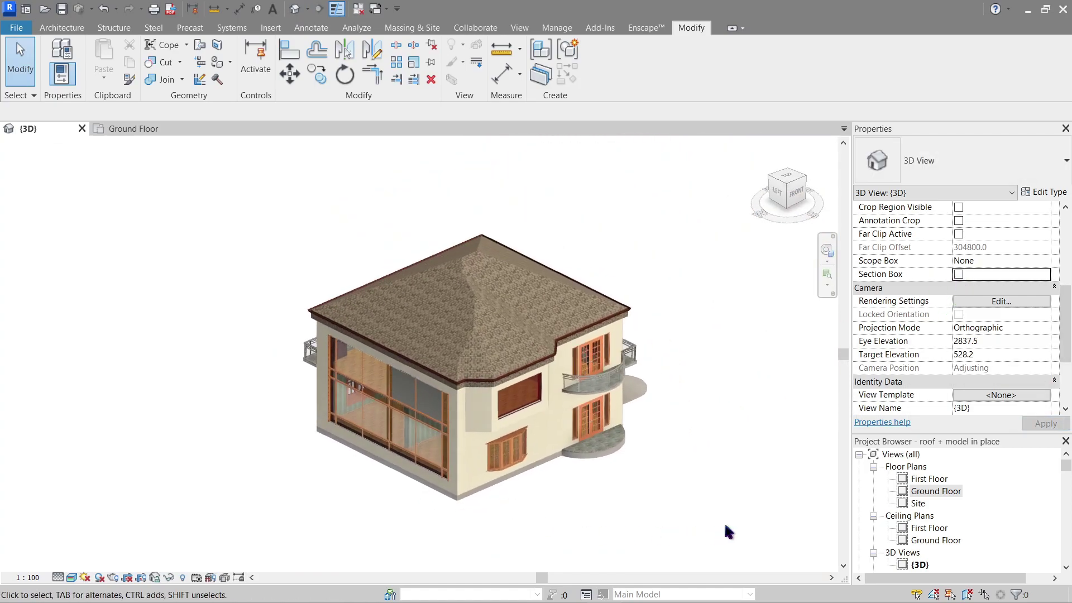
# Select the entire house and create a section box around it.
pyautogui.moveTo(737, 525); pyautogui.dragTo(211, 208)
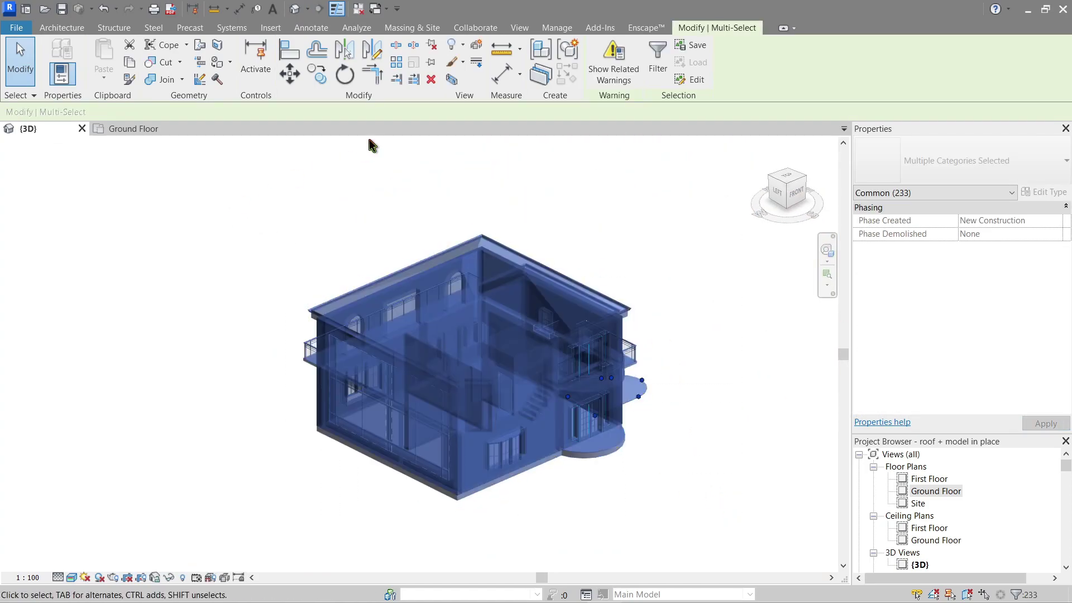
pyautogui.click(457, 82)
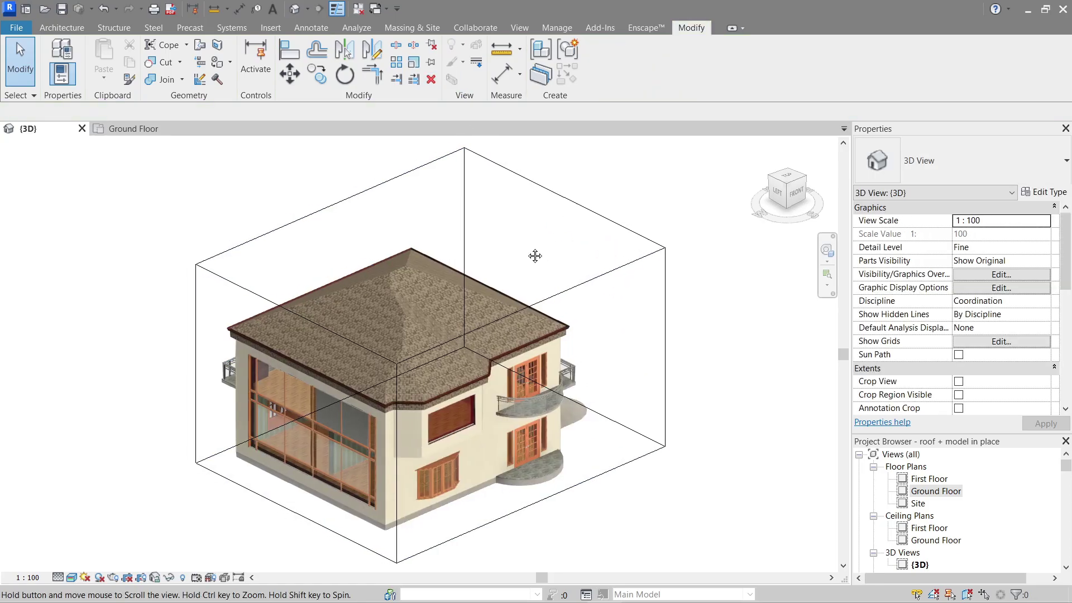
pyautogui.scroll(4, 513, 271)
pyautogui.scroll(-3, 513, 270)
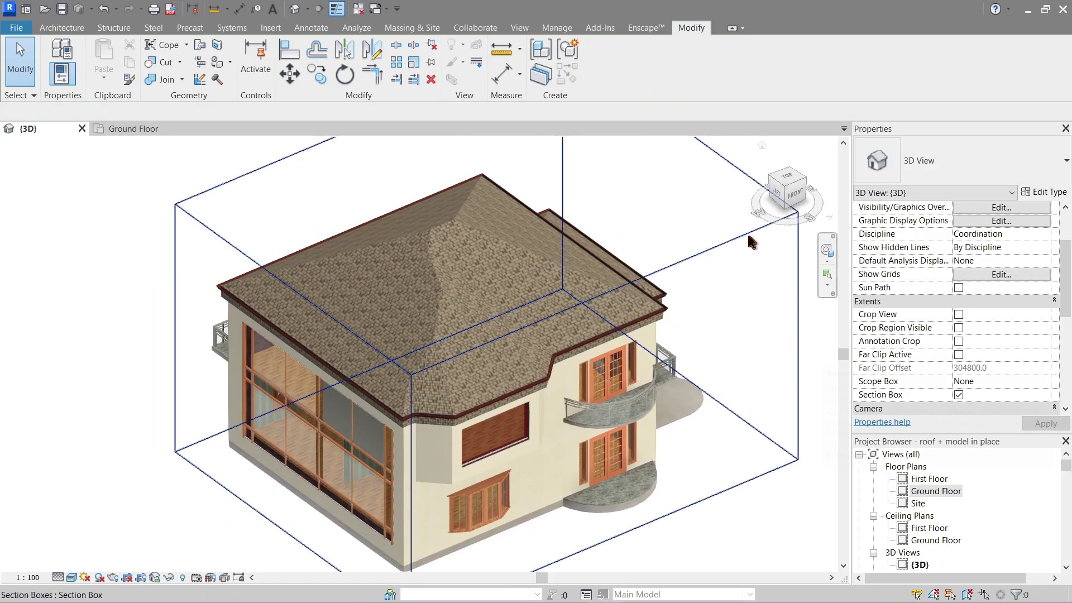
# Turn off the visibility of the Section Boxes annotation category in the 3D view.
pyautogui.press('v')
pyautogui.press('v')
pyautogui.click(403, 126)
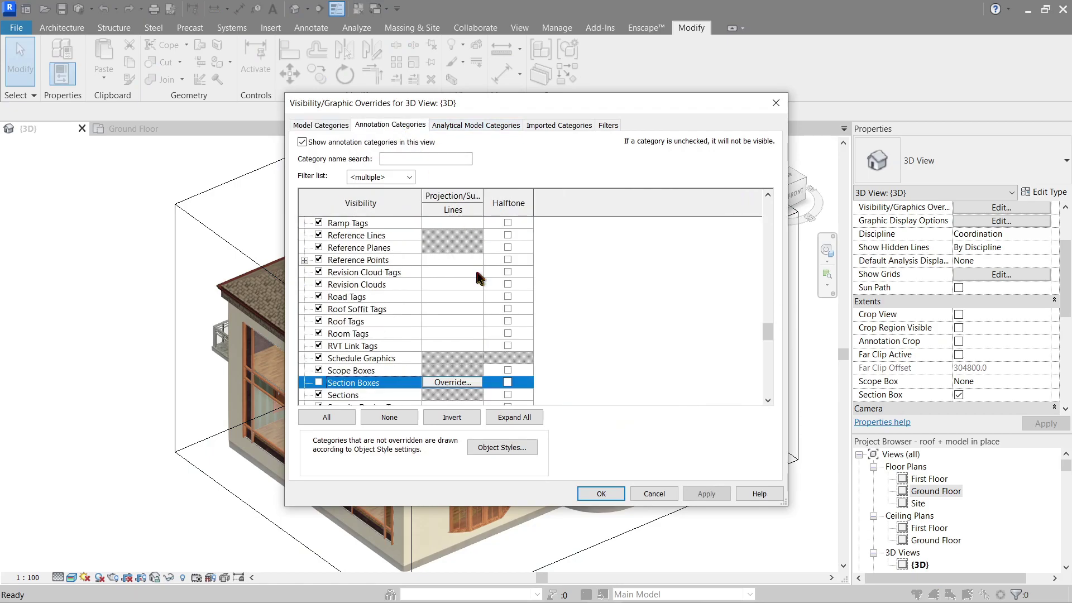
pyautogui.click(600, 494)
# Examine the house facade with the long upper balcony, its railing and the arched openings.
pyautogui.keyDown('shift'); pyautogui.moveTo(631, 544); pyautogui.dragTo(600, 391, button='middle'); pyautogui.keyUp('shift')
pyautogui.scroll(2, 510, 356)
pyautogui.keyDown('shift'); pyautogui.moveTo(354, 330); pyautogui.dragTo(643, 325, button='middle'); pyautogui.keyUp('shift')
pyautogui.moveTo(513, 355); pyautogui.dragTo(1021, 341, button='middle')
pyautogui.scroll(2, 116, 325)
pyautogui.moveTo(116, 325); pyautogui.dragTo(245, 391, button='middle')
pyautogui.scroll(2, 270, 426)
pyautogui.keyDown('shift'); pyautogui.moveTo(270, 426); pyautogui.dragTo(337, 385, button='middle'); pyautogui.keyUp('shift')
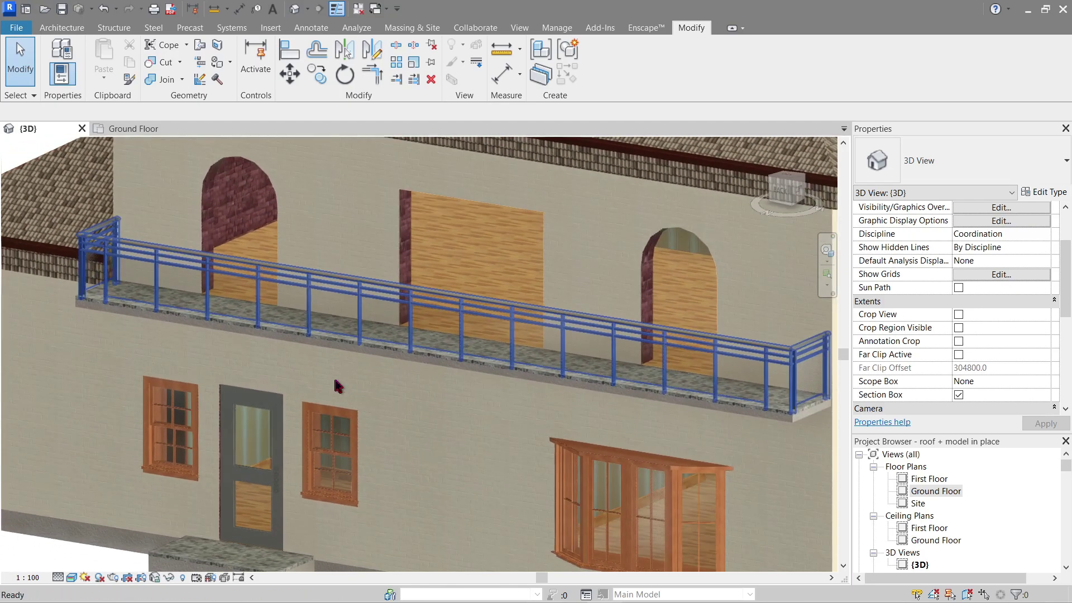
# Temporarily hide the upper balcony's railing in the 3D view.
pyautogui.moveTo(365, 326); pyautogui.dragTo(331, 416, button='middle')
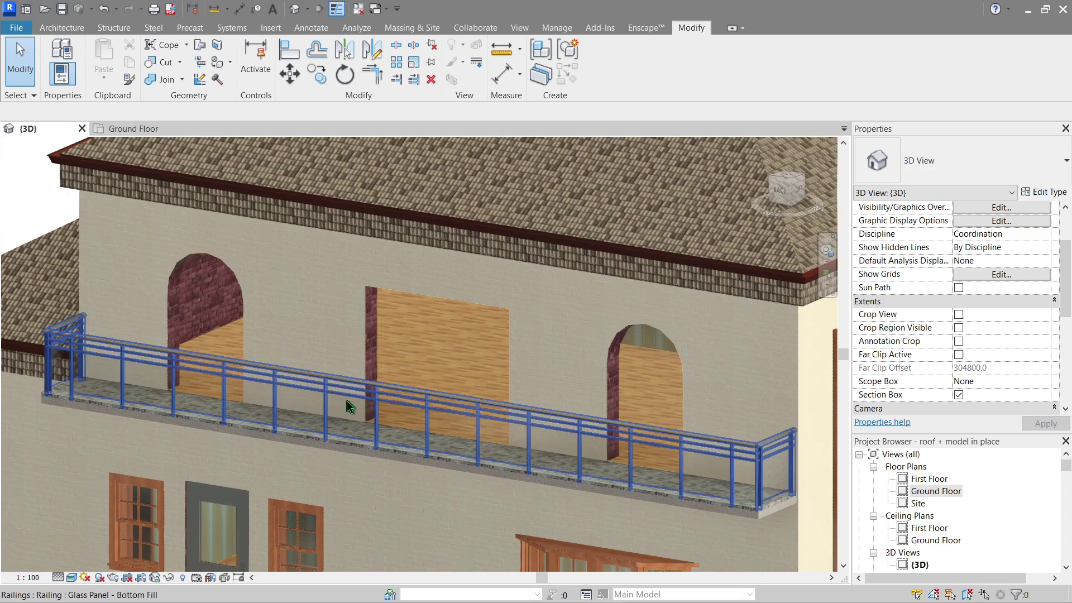
pyautogui.click(315, 431)
pyautogui.press('h')
pyautogui.press('h')
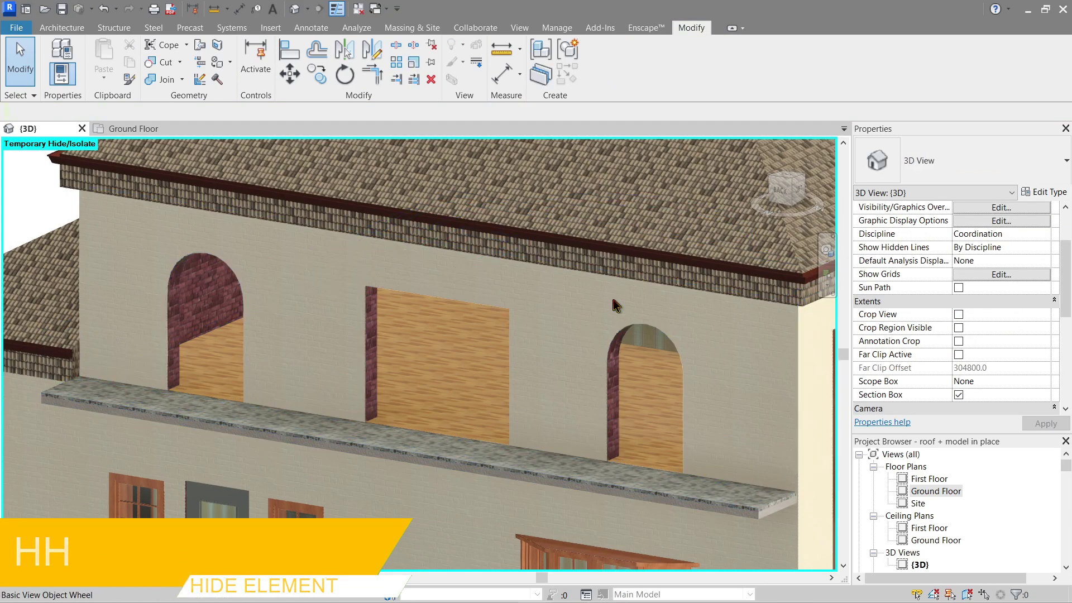
# Start a new in-place model in the Generic Models category with the default name Generic Models 2.
pyautogui.click(62, 27)
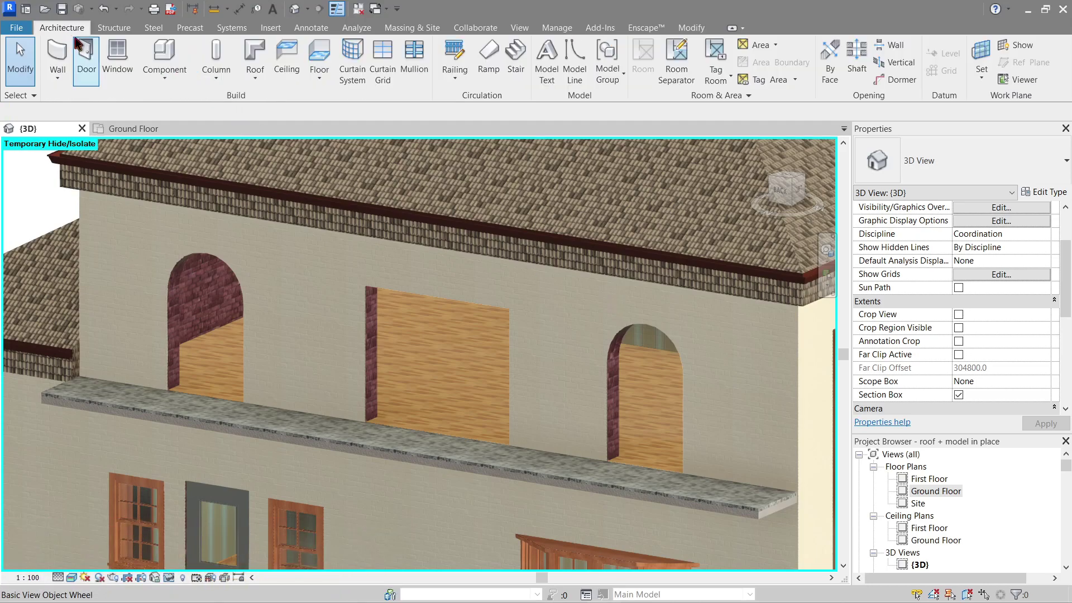
pyautogui.click(165, 83)
pyautogui.click(191, 136)
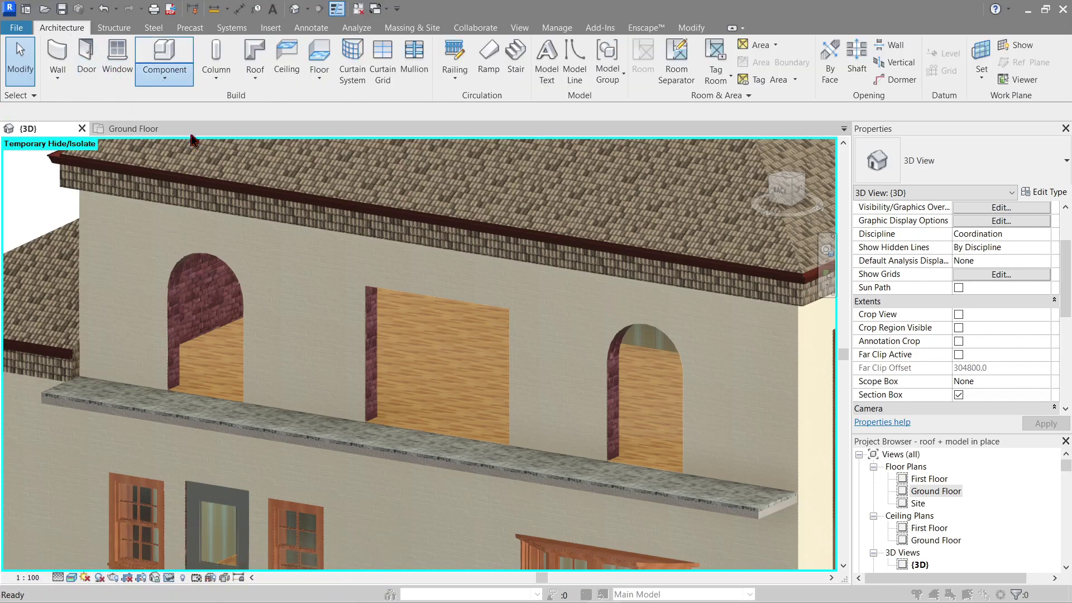
pyautogui.press('g')
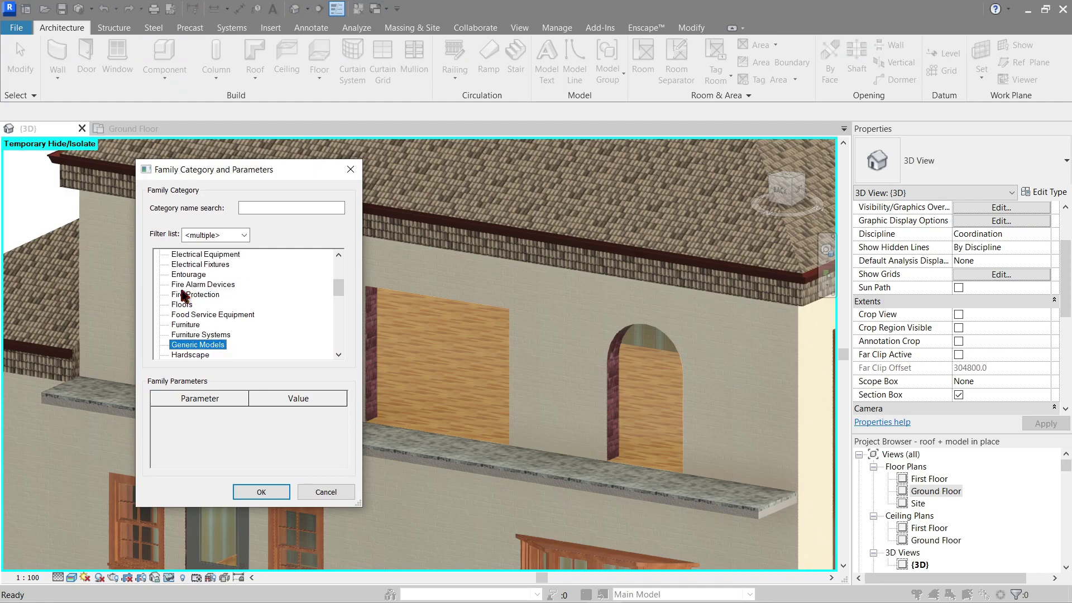
pyautogui.click(260, 492)
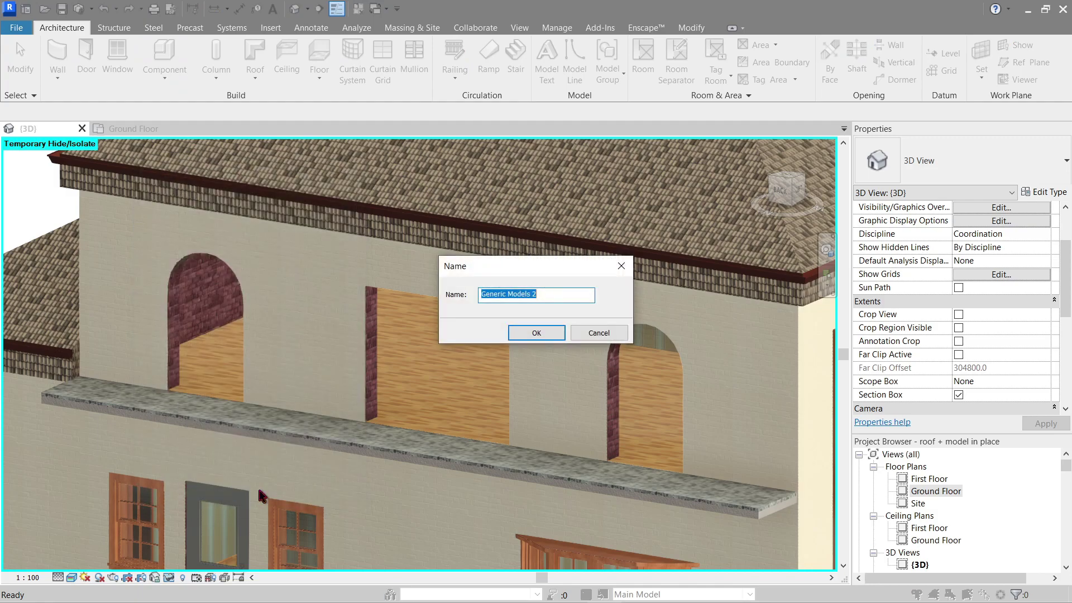
pyautogui.click(523, 339)
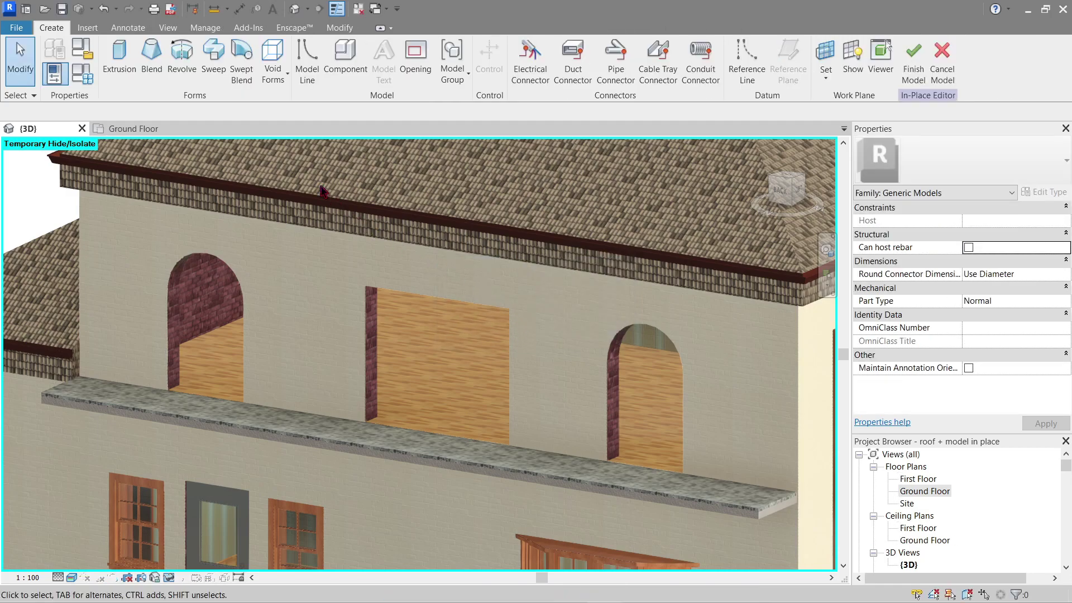
# Start a solid sweep and pick the left vertical outer edge of the balcony's leftmost arched opening as its path.
pyautogui.click(218, 75)
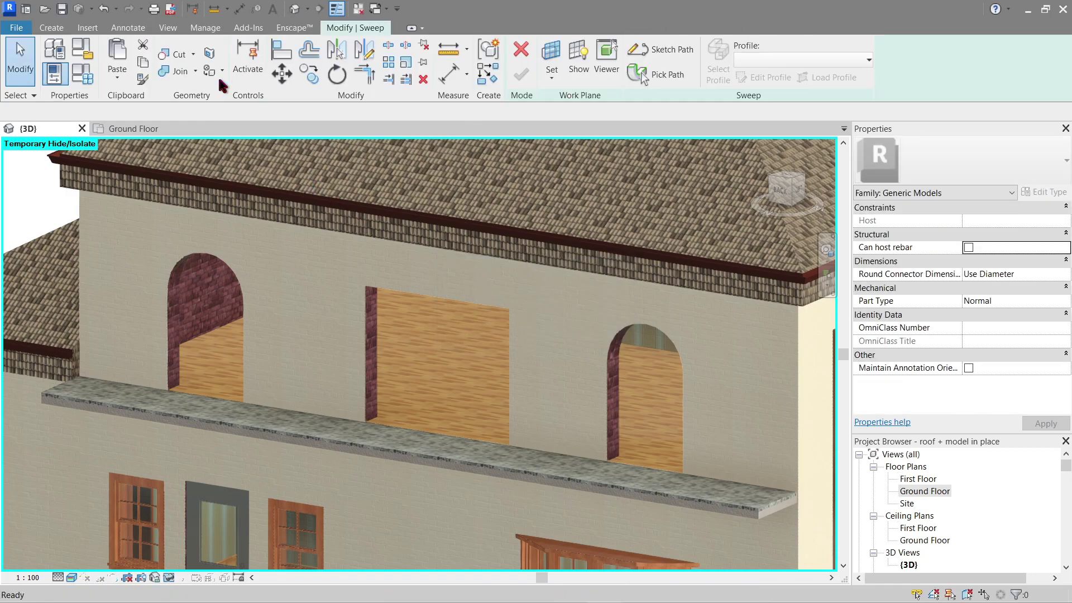
pyautogui.click(669, 75)
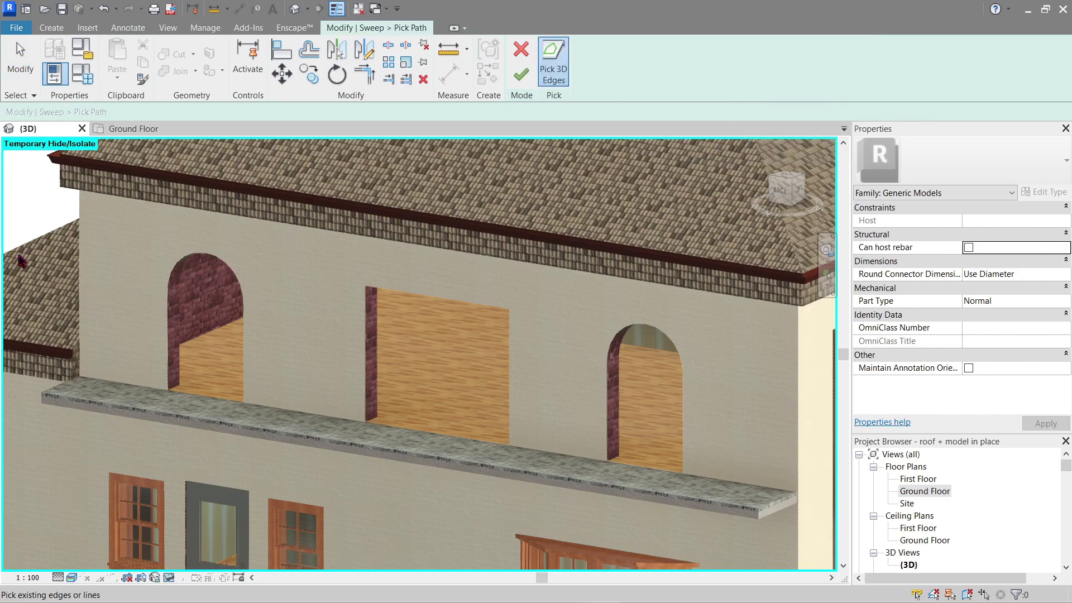
pyautogui.scroll(5, 316, 296)
pyautogui.scroll(10, 318, 308)
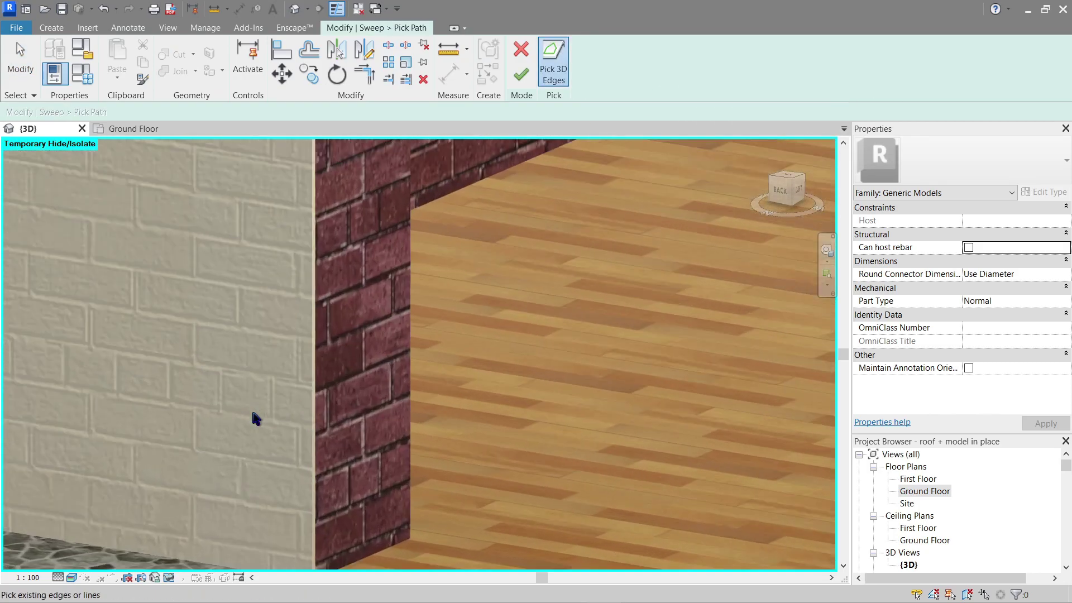
pyautogui.scroll(-2, 257, 307)
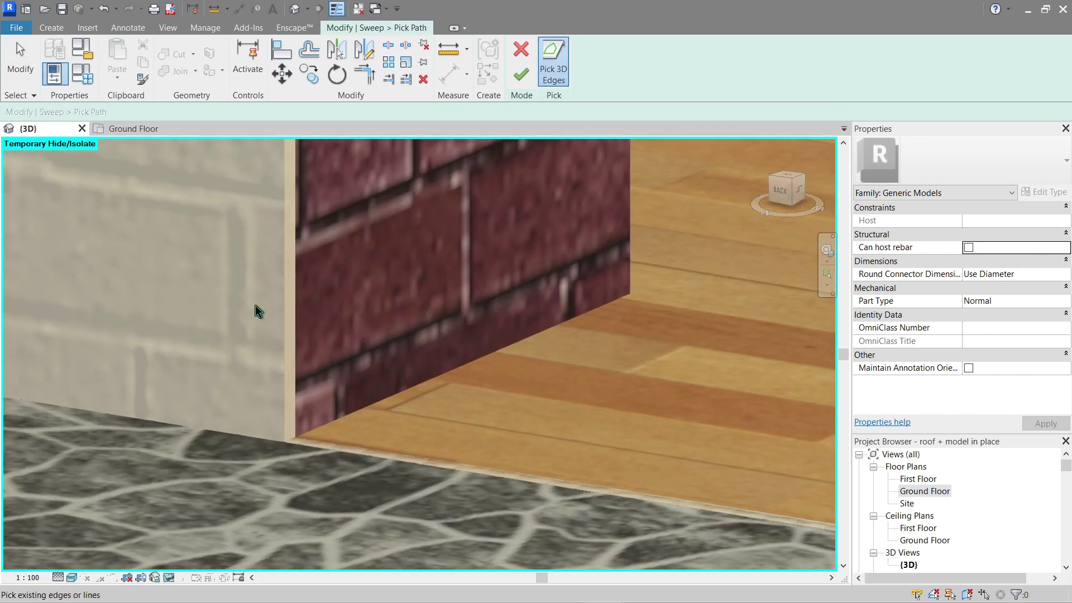
pyautogui.scroll(-6, 290, 334)
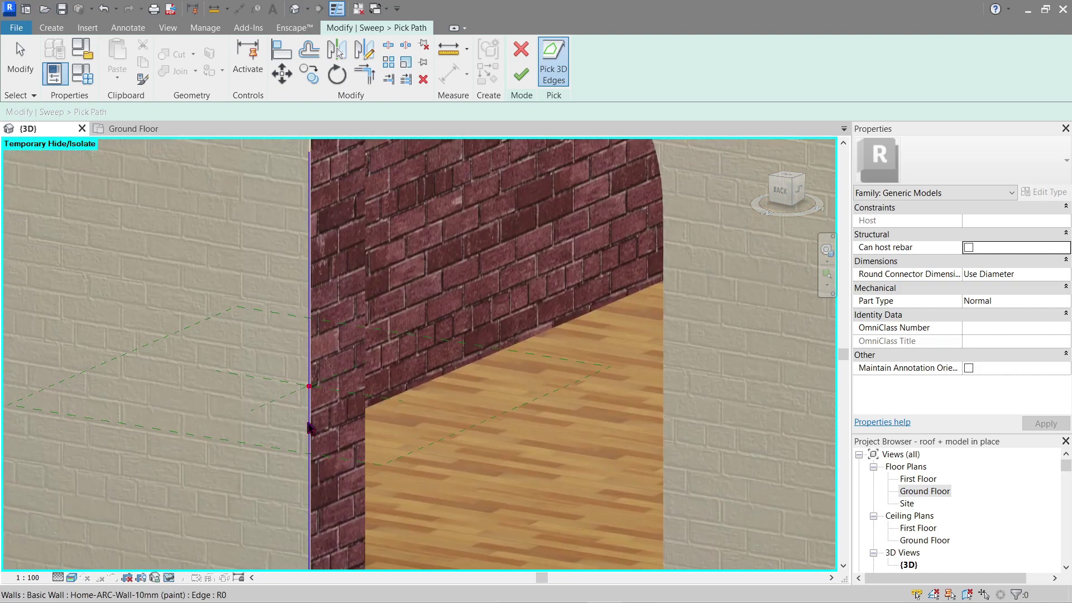
# Add the opening's curved top edge and opposite vertical edge to the sweep path, and finish the path.
pyautogui.scroll(6, 327, 311)
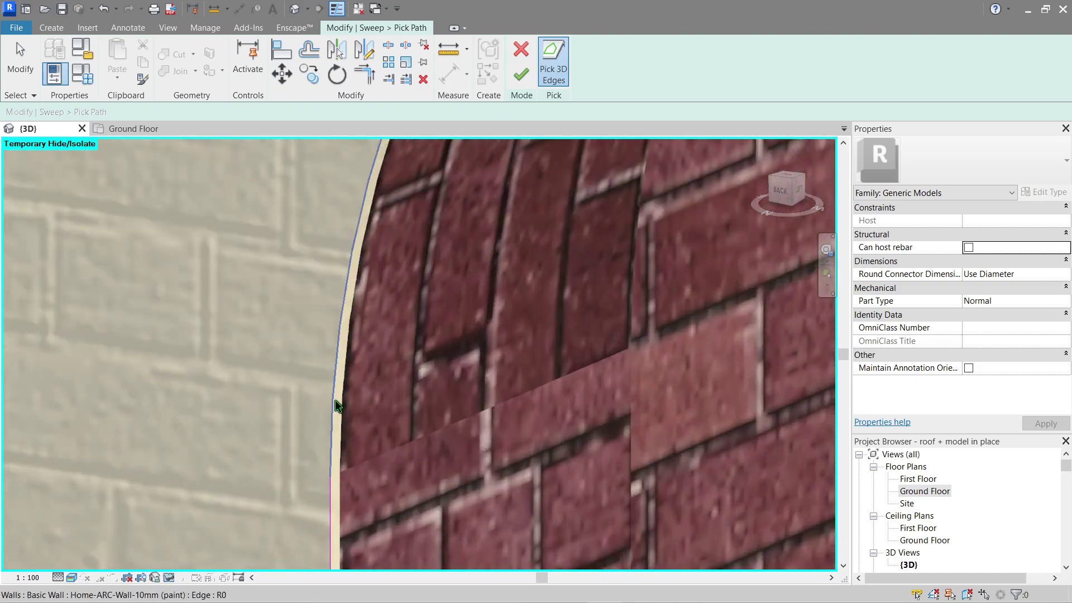
pyautogui.click(335, 400)
pyautogui.scroll(-5, 340, 407)
pyautogui.moveTo(346, 418); pyautogui.dragTo(78, 539, button='middle')
pyautogui.scroll(2, 497, 454)
pyautogui.moveTo(614, 545); pyautogui.dragTo(514, 390, button='middle')
pyautogui.scroll(-4, 527, 410)
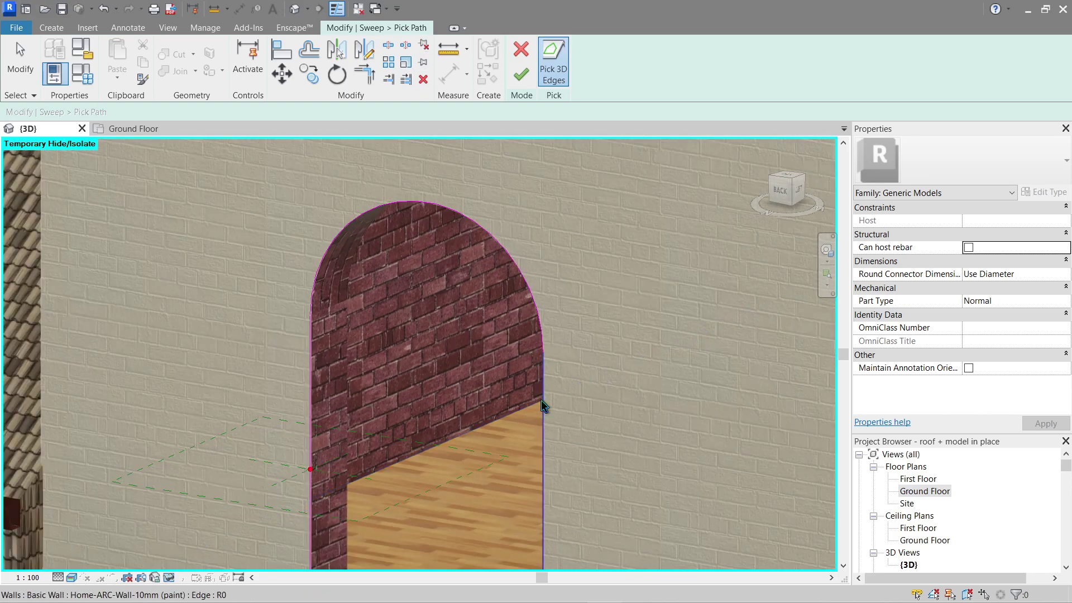
pyautogui.scroll(-2, 541, 399)
pyautogui.press('Escape')
pyautogui.scroll(6, 334, 392)
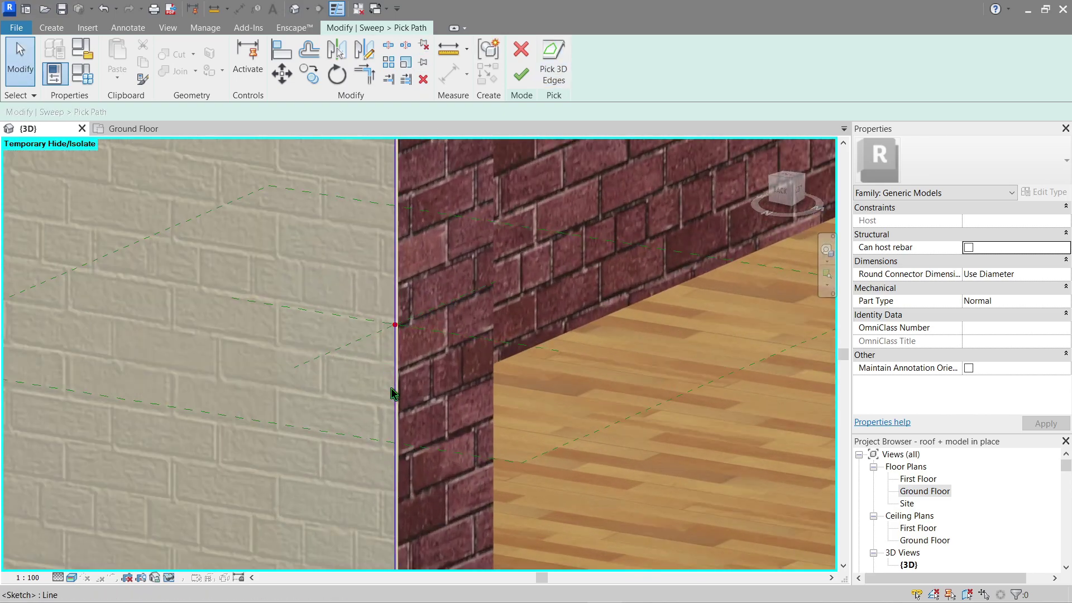
pyautogui.keyDown('shift'); pyautogui.moveTo(391, 389); pyautogui.dragTo(538, 137, button='middle'); pyautogui.keyUp('shift')
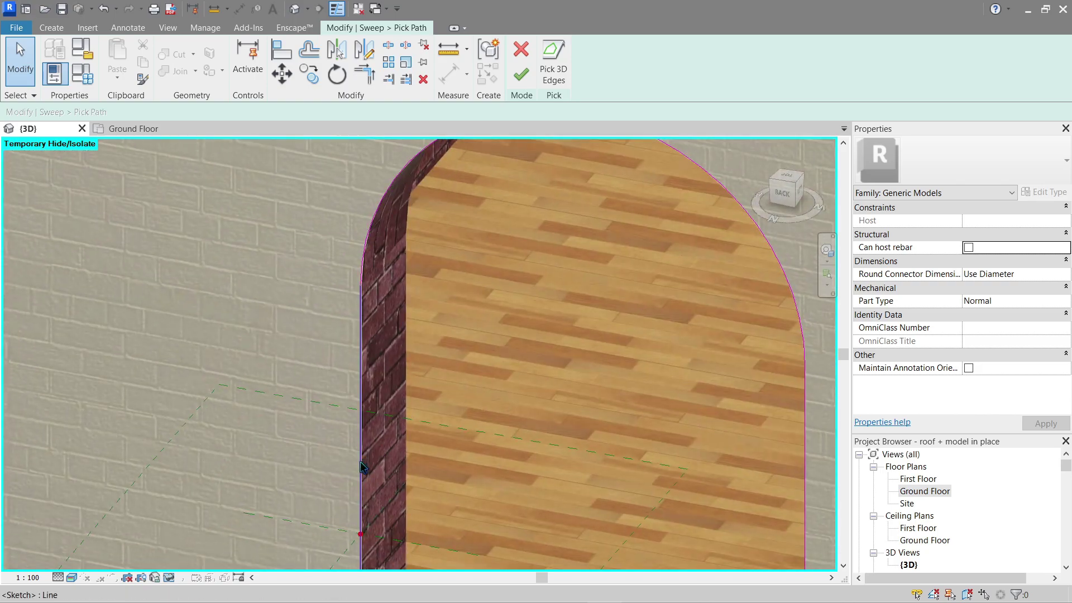
pyautogui.moveTo(360, 462); pyautogui.dragTo(427, 292, button='middle')
pyautogui.scroll(-1, 402, 394)
pyautogui.keyDown('shift'); pyautogui.moveTo(425, 371); pyautogui.dragTo(430, 397, button='middle'); pyautogui.keyUp('shift')
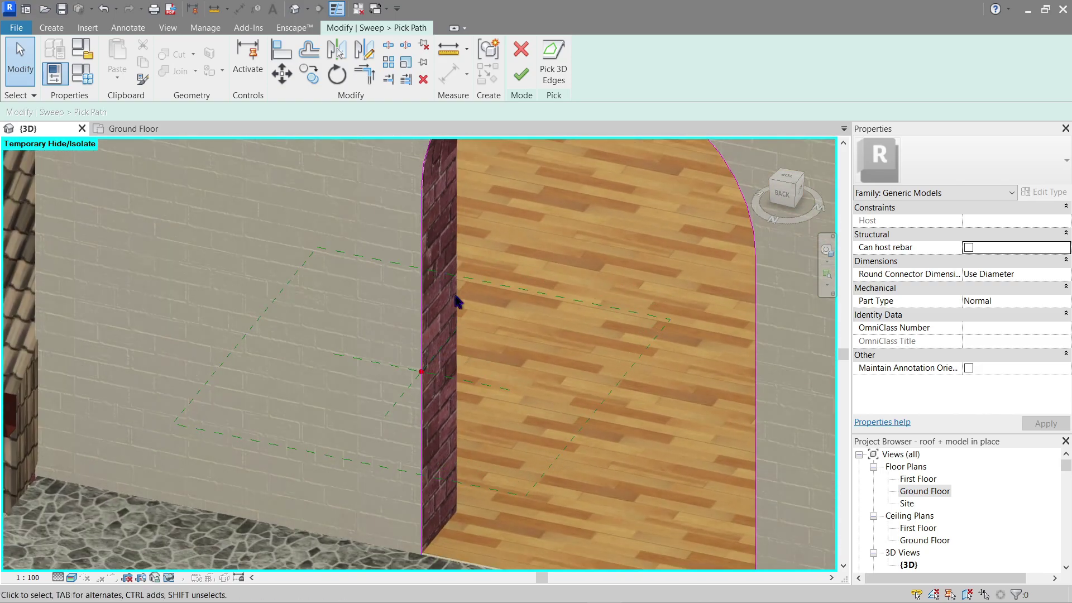
pyautogui.click(521, 81)
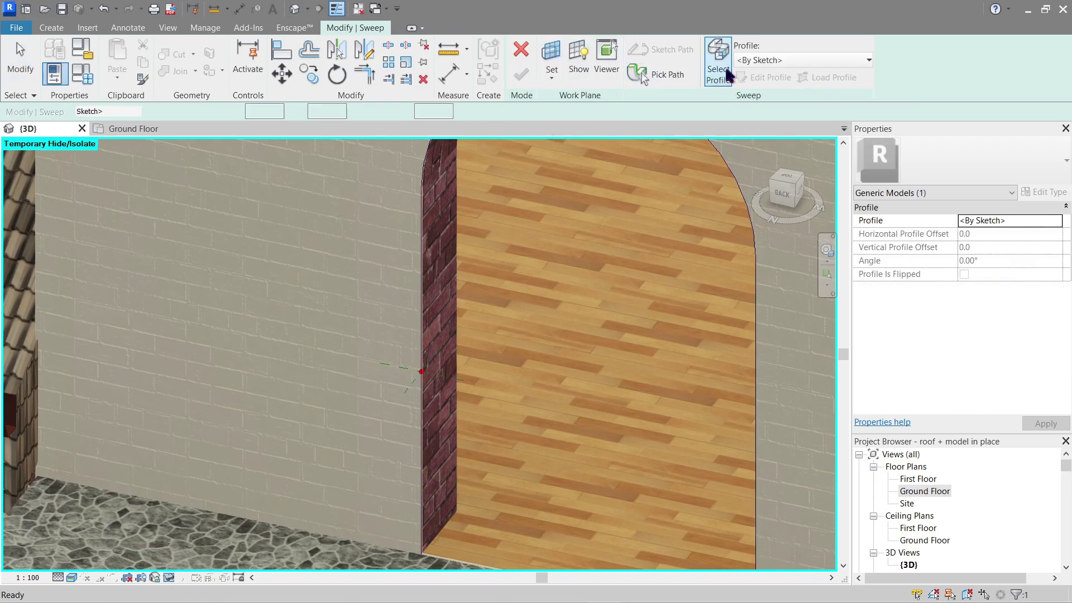
# Open the sweep's profile for sketching at the path's reference point on the arched opening.
pyautogui.click(749, 79)
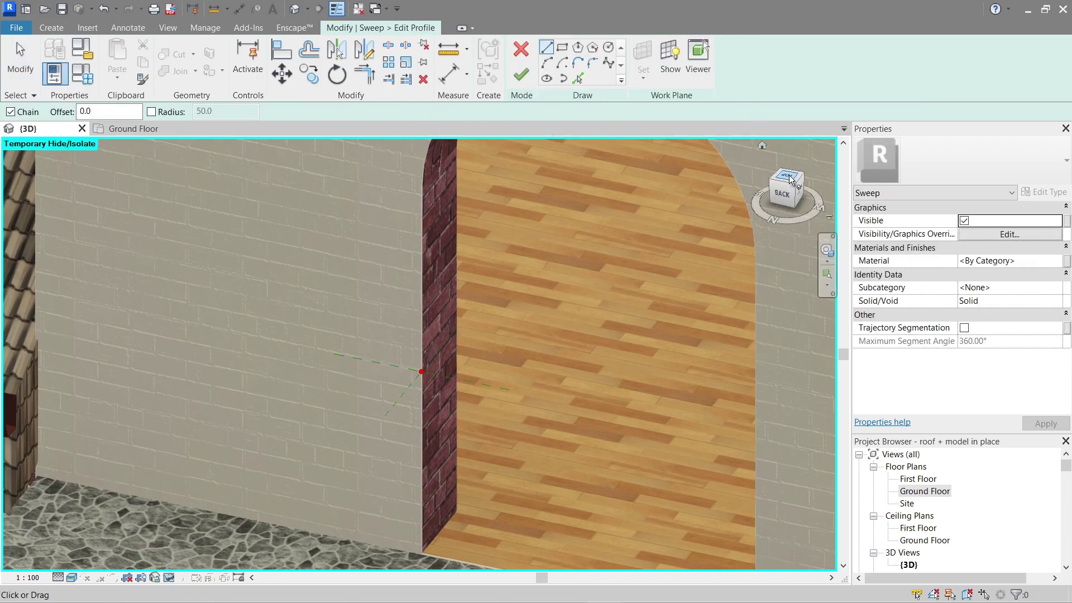
pyautogui.click(788, 178)
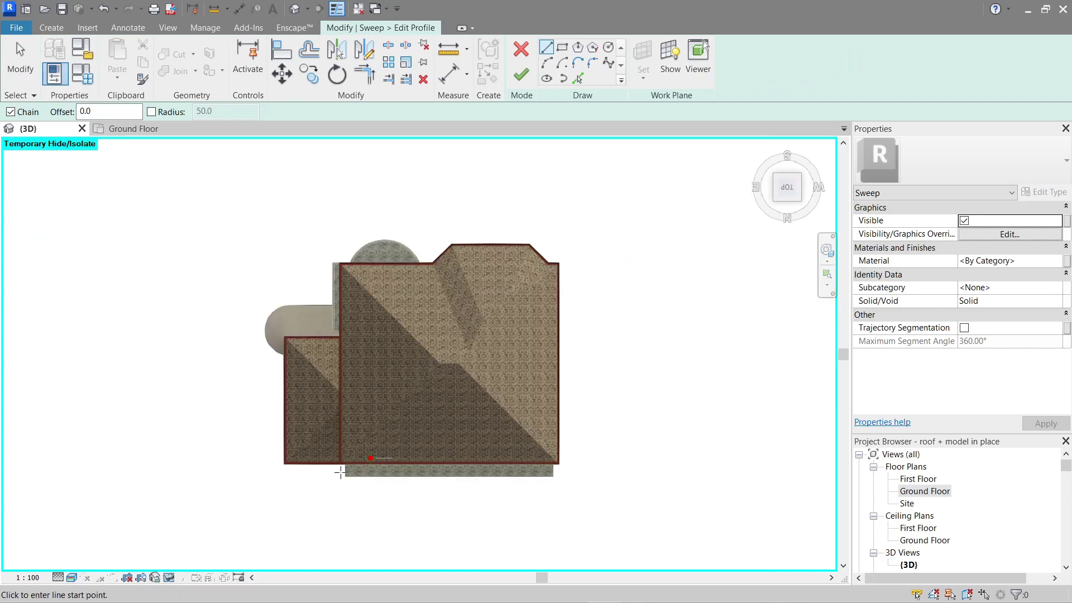
pyautogui.scroll(10, 341, 472)
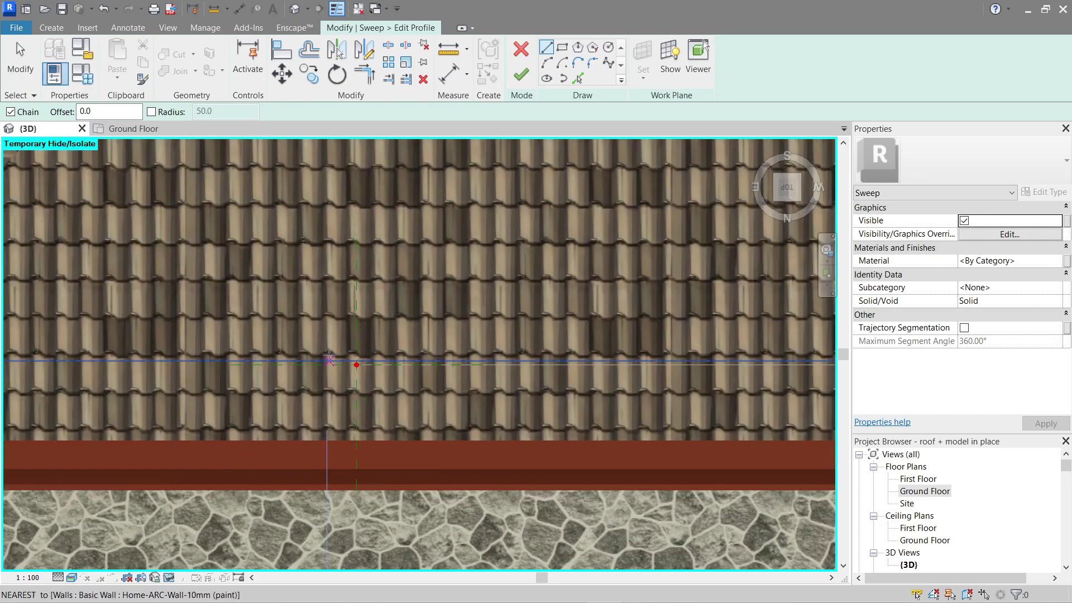
pyautogui.scroll(-10, 330, 358)
pyautogui.press('Escape')
pyautogui.keyDown('shift'); pyautogui.moveTo(371, 478); pyautogui.dragTo(385, 440, button='middle'); pyautogui.keyUp('shift')
pyautogui.scroll(8, 373, 452)
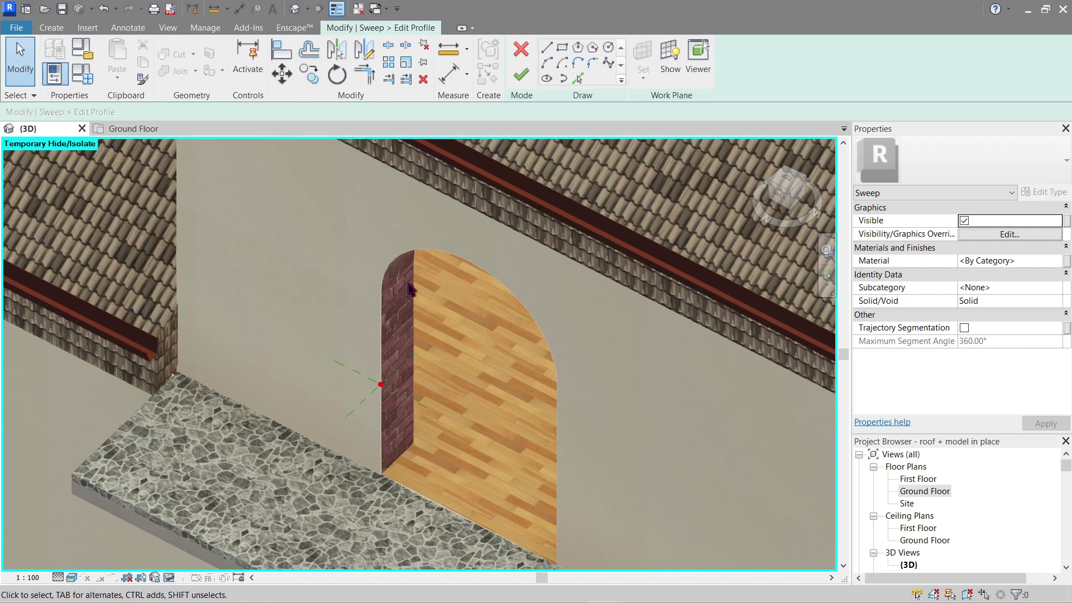
# Pick three profile lines: one through the wall's thickness and two parallel to the wall at the opening's outer and inner edges.
pyautogui.click(578, 78)
pyautogui.scroll(5, 391, 386)
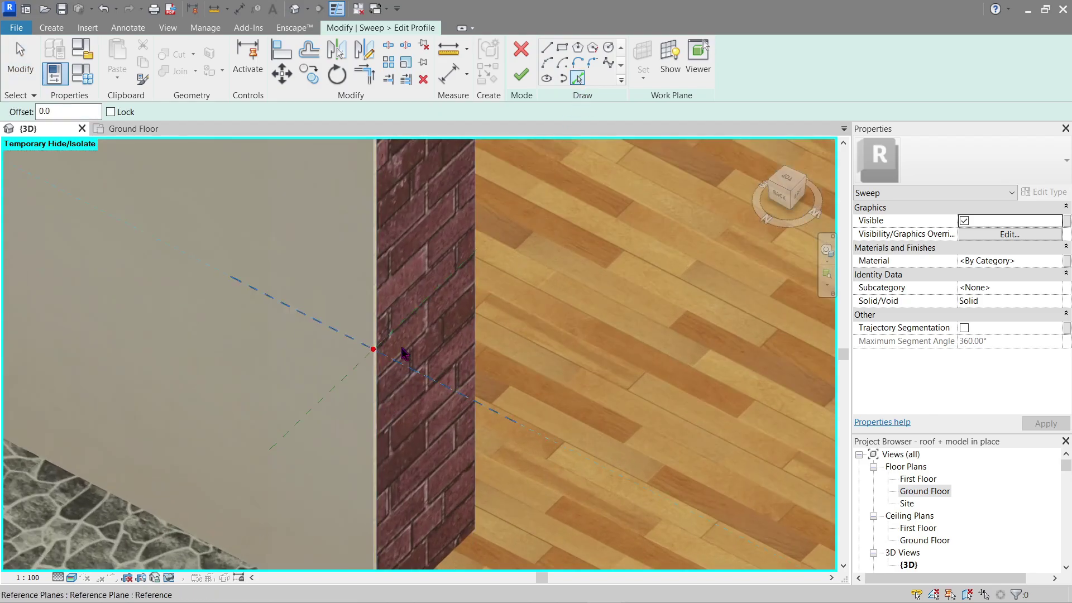
pyautogui.click(390, 329)
pyautogui.scroll(-1, 392, 330)
pyautogui.moveTo(377, 359); pyautogui.dragTo(403, 395, button='middle')
pyautogui.press('Escape')
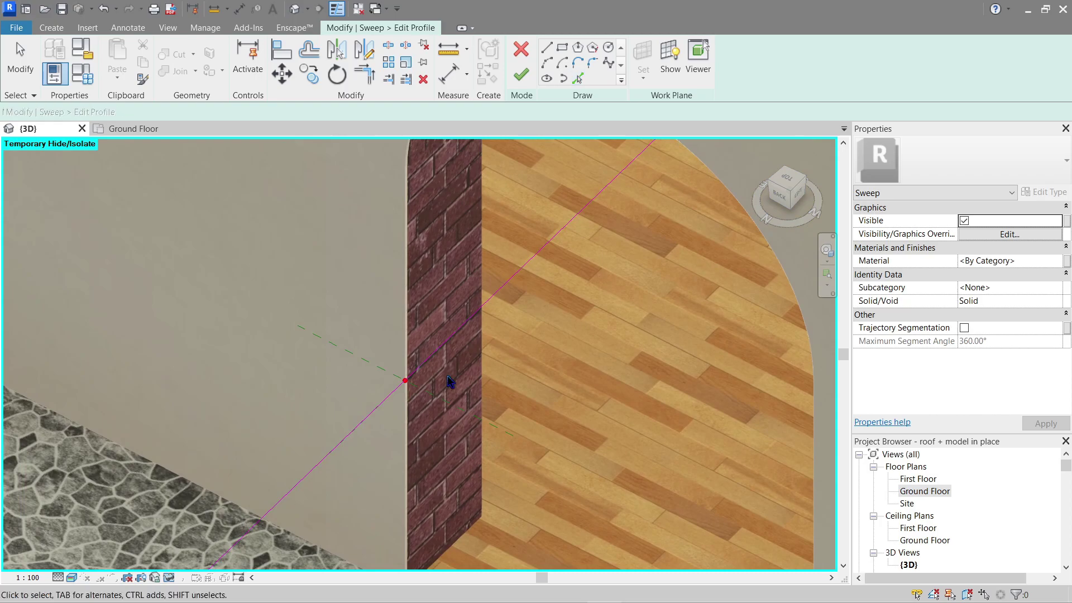
pyautogui.click(579, 79)
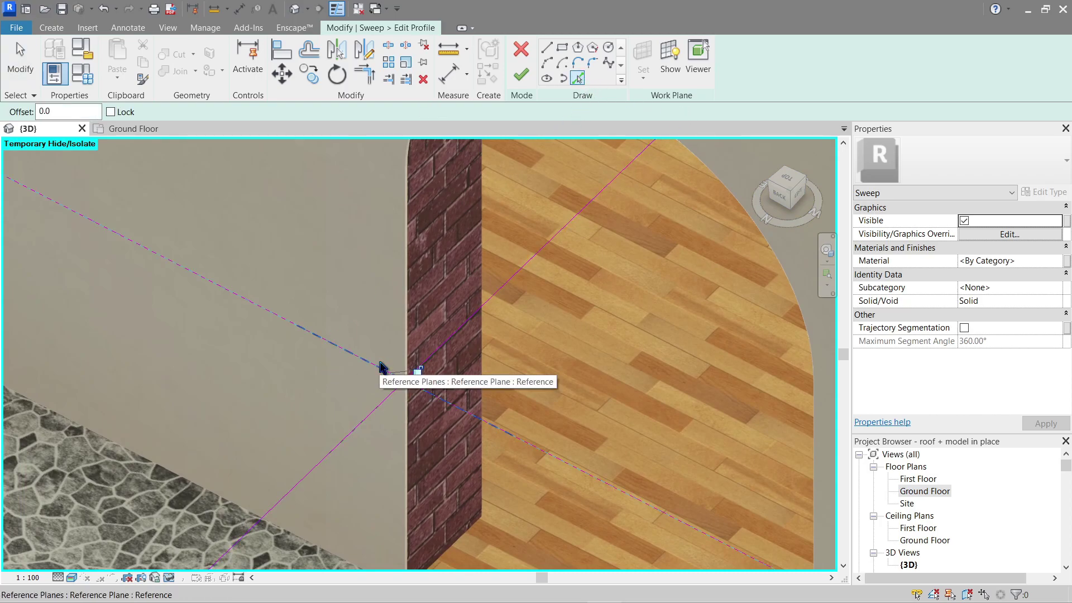
pyautogui.click(487, 307)
pyautogui.press('Escape')
# Trim the crossing profile lines into corners, keeping the wall-thickness segment and the parallel lines extending into the wall.
pyautogui.press('t')
pyautogui.press('r')
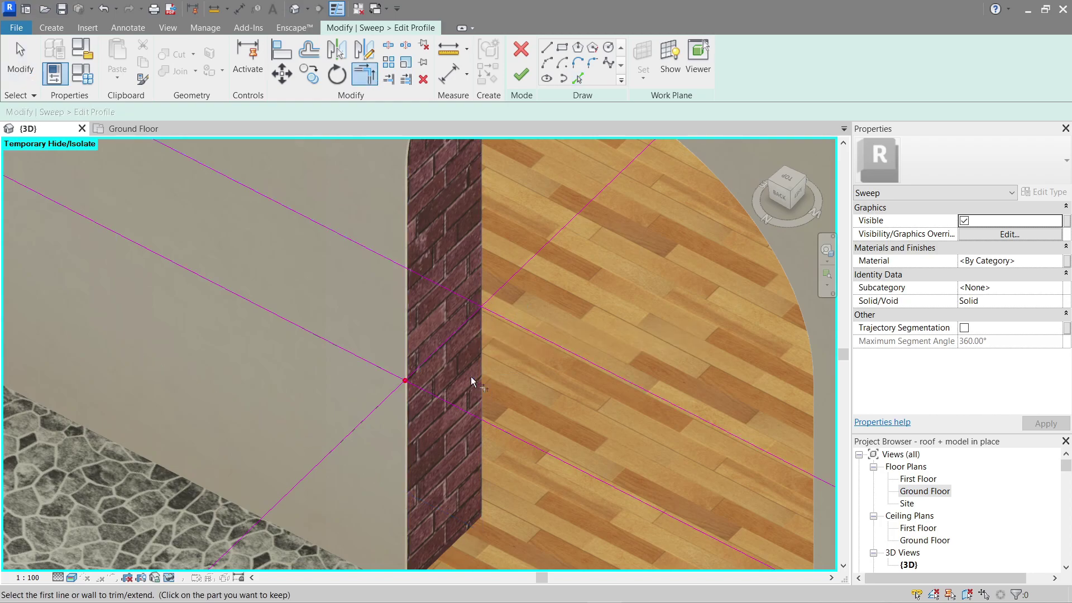
pyautogui.click(452, 337)
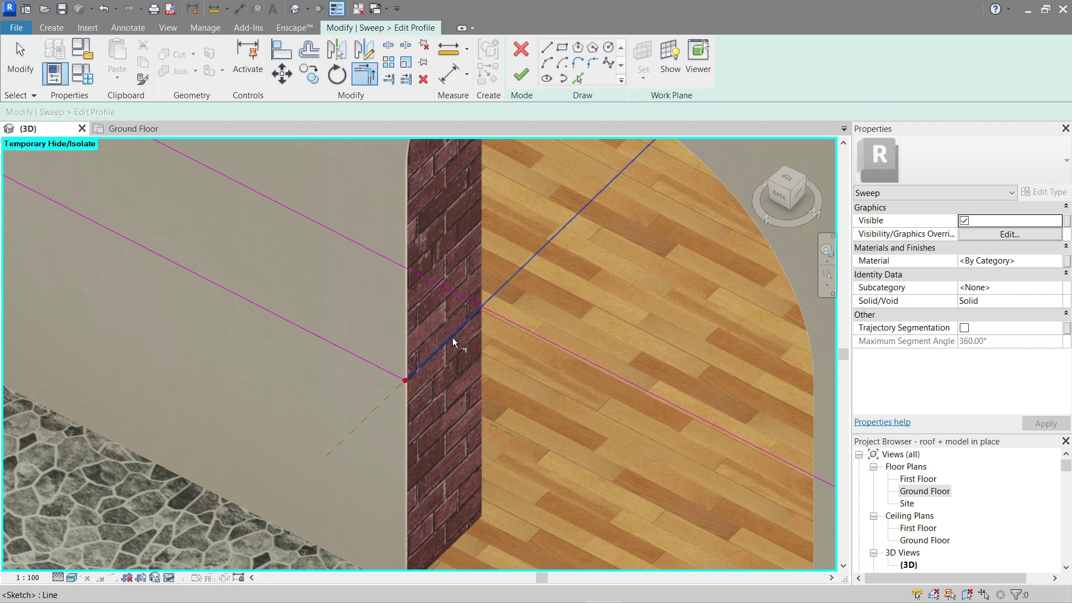
pyautogui.click(469, 300)
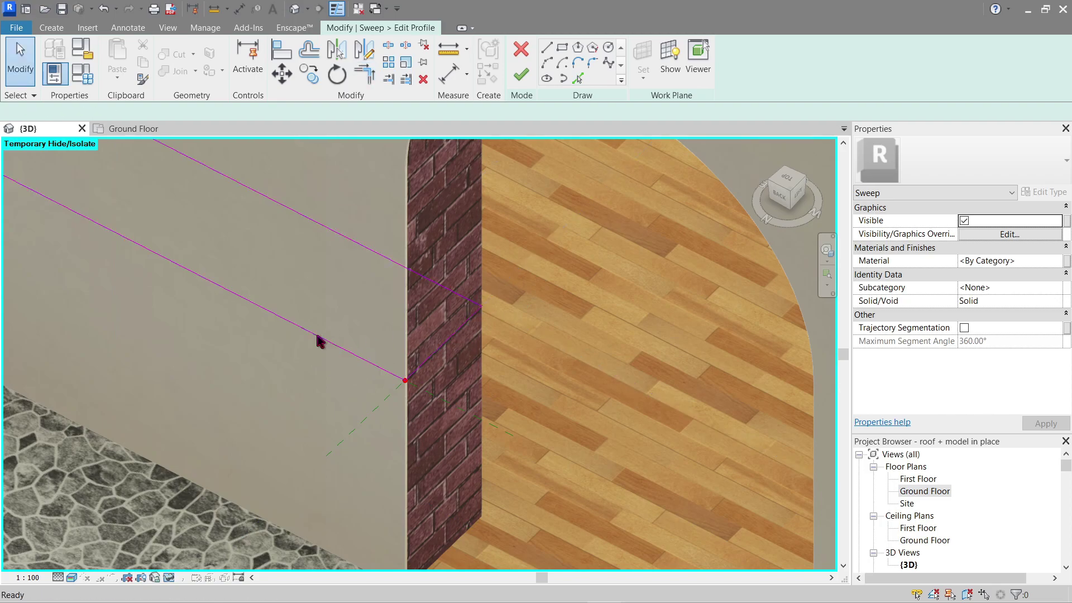
# Split the two long parallel profile lines near the opening and delete their excess outer portions.
pyautogui.press('s')
pyautogui.press('l')
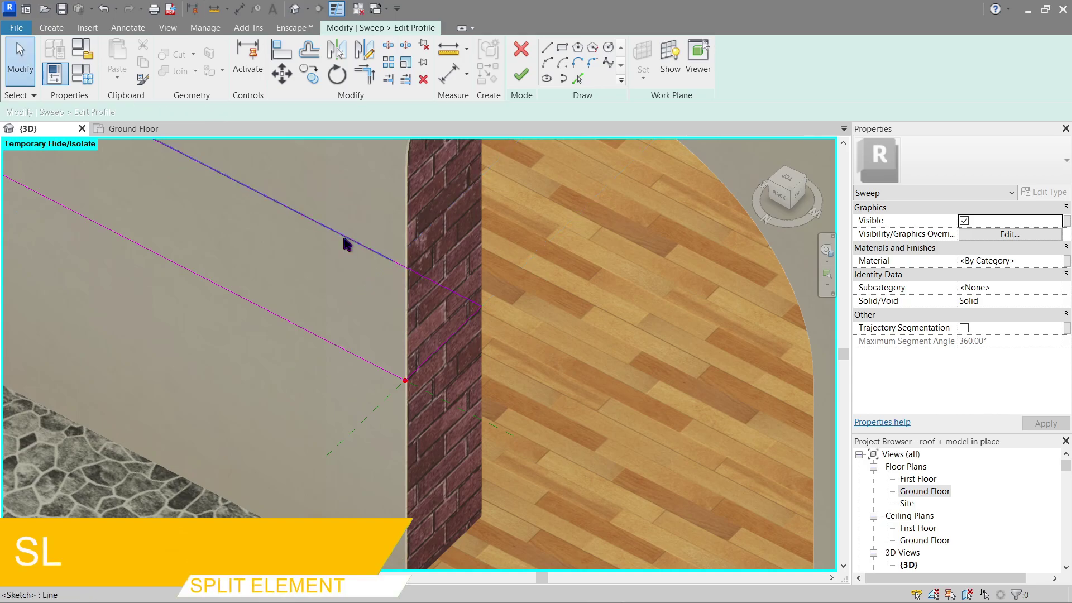
pyautogui.click(343, 239)
pyautogui.press('Delete')
pyautogui.click(264, 312)
pyautogui.press('Delete')
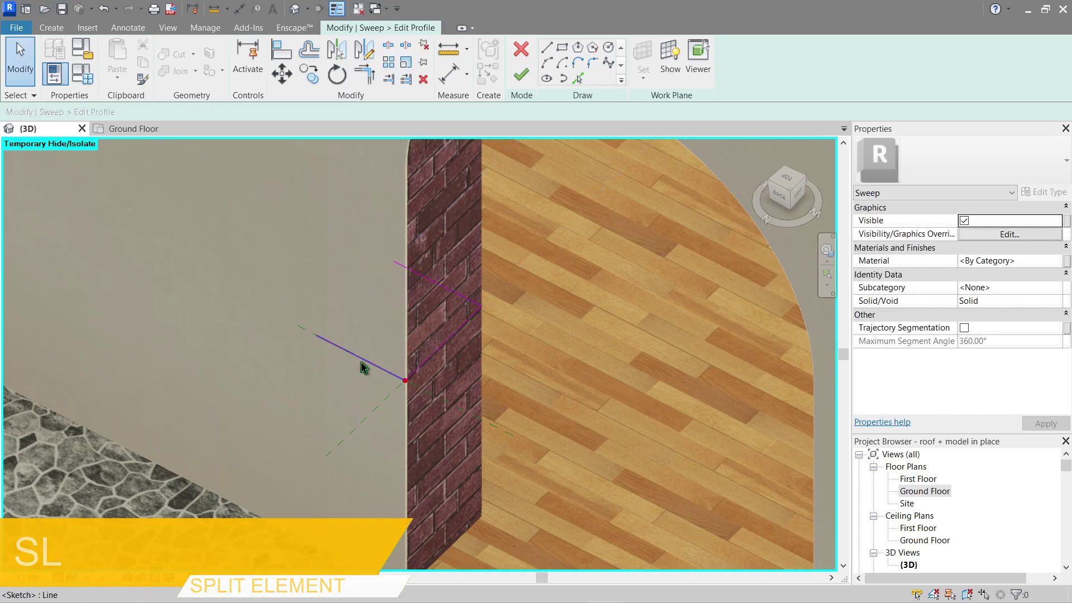
# Shorten the two parallel profile lines to 200 mm.
pyautogui.click(360, 365)
pyautogui.click(338, 374)
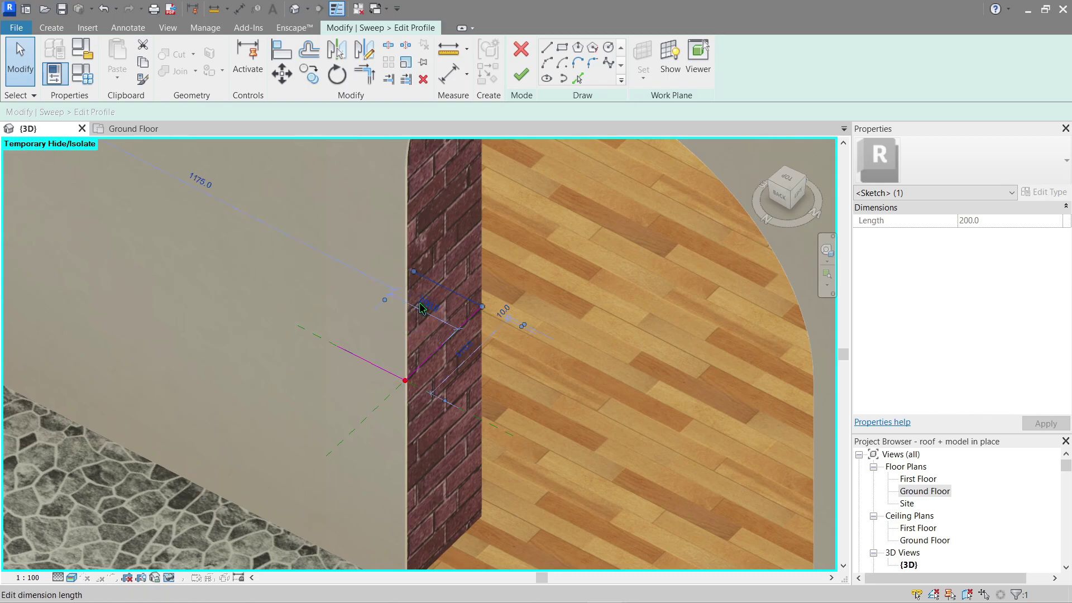
pyautogui.press('Escape')
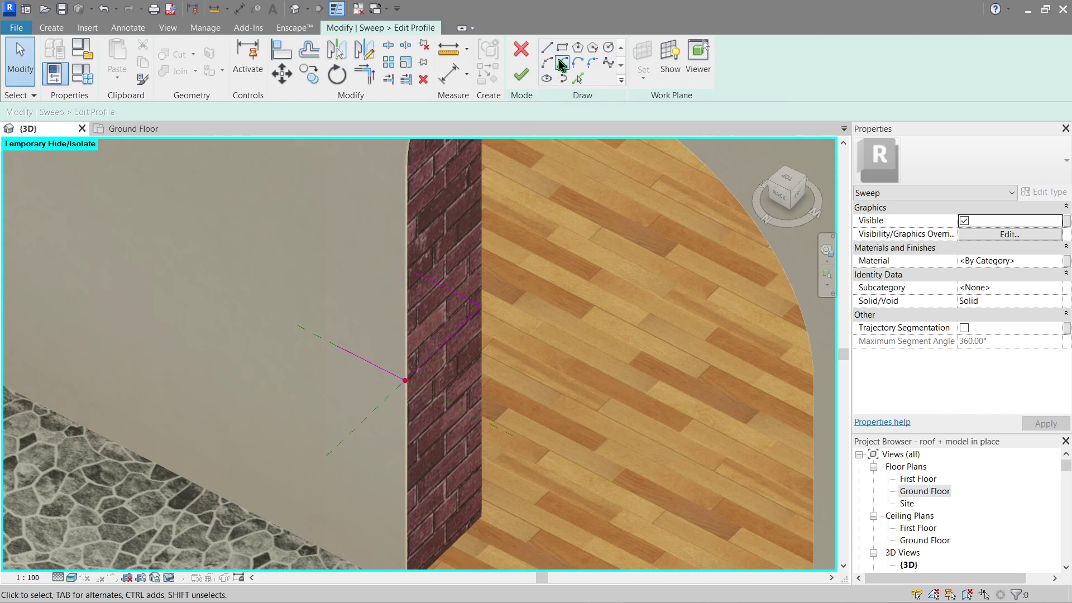
# Draw a tangent semicircular arc of about 30 mm radius at the free end of the outer parallel profile line.
pyautogui.press('l')
pyautogui.press('i')
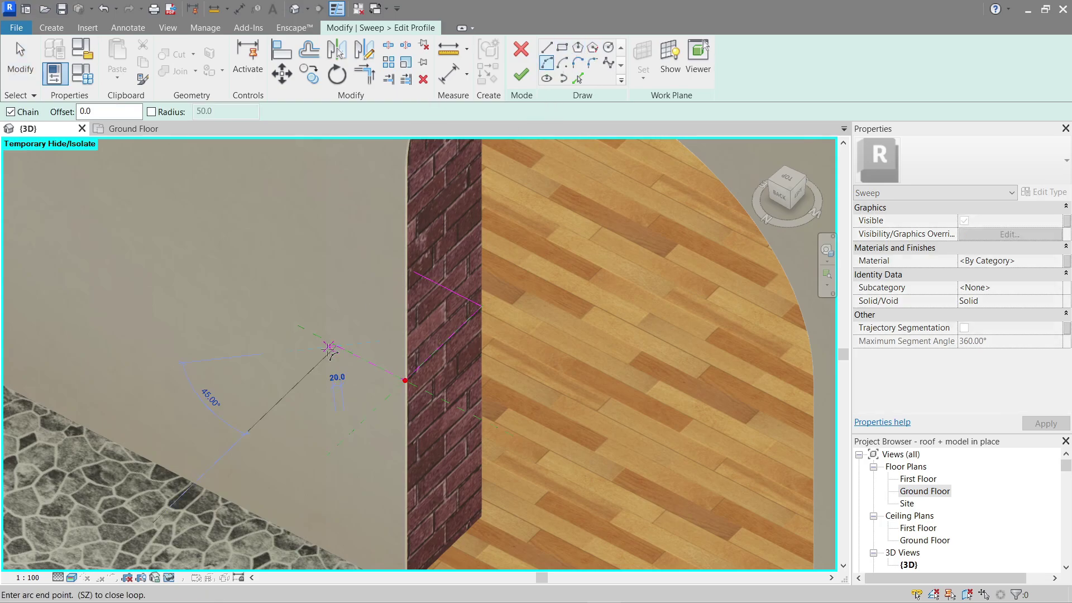
pyautogui.click(336, 346)
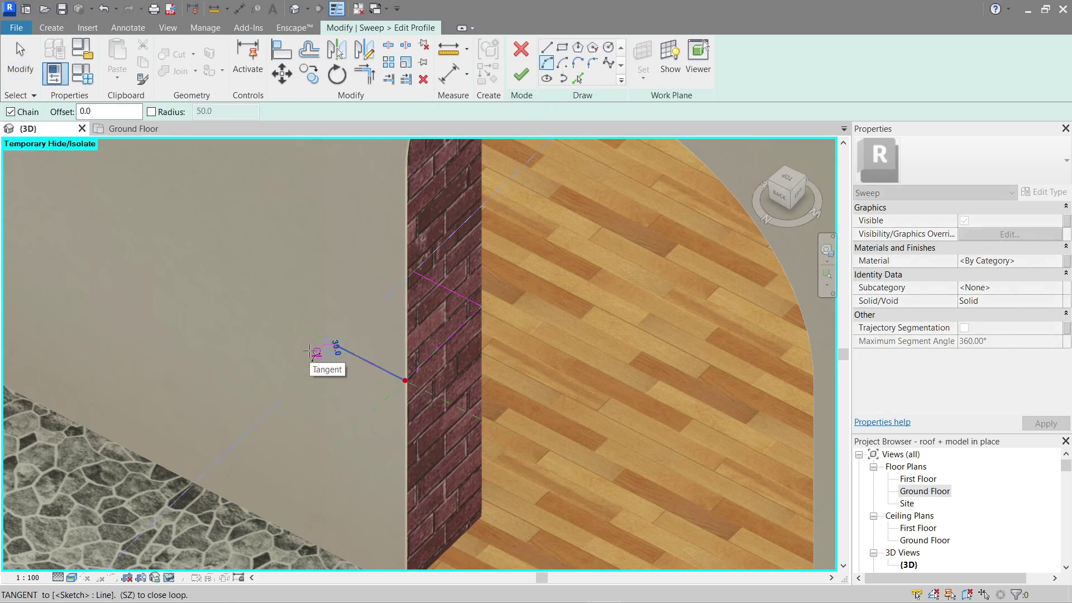
pyautogui.click(310, 351)
pyautogui.scroll(1, 324, 349)
pyautogui.press('Escape')
pyautogui.press('Escape')
# Copy the semicircular arc so that its lower endpoint meets the free end of the inner parallel profile line.
pyautogui.moveTo(273, 314); pyautogui.dragTo(381, 394)
pyautogui.scroll(1, 348, 367)
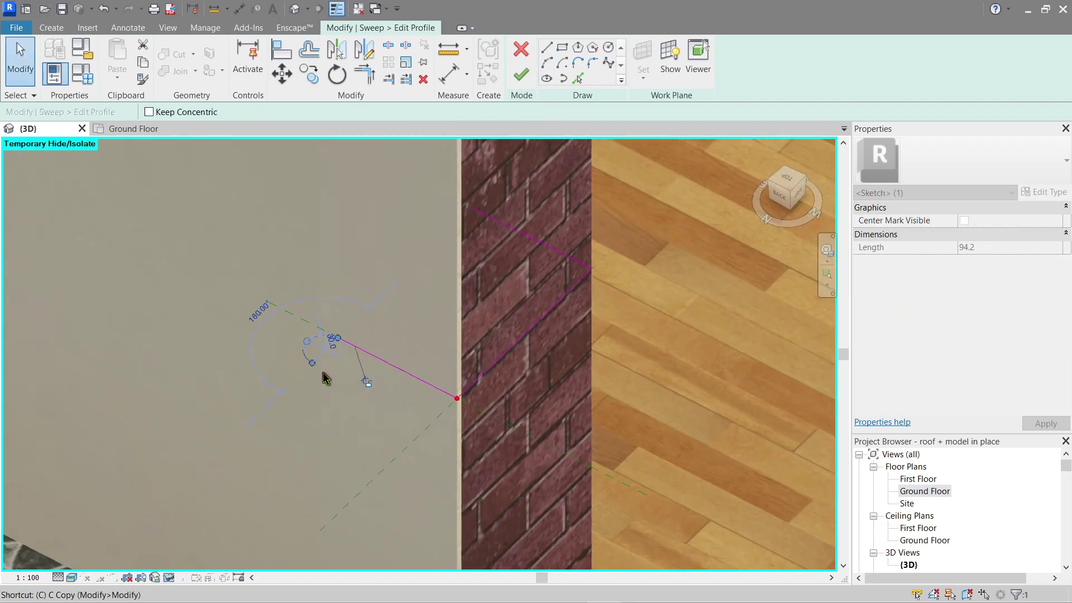
pyautogui.press('c')
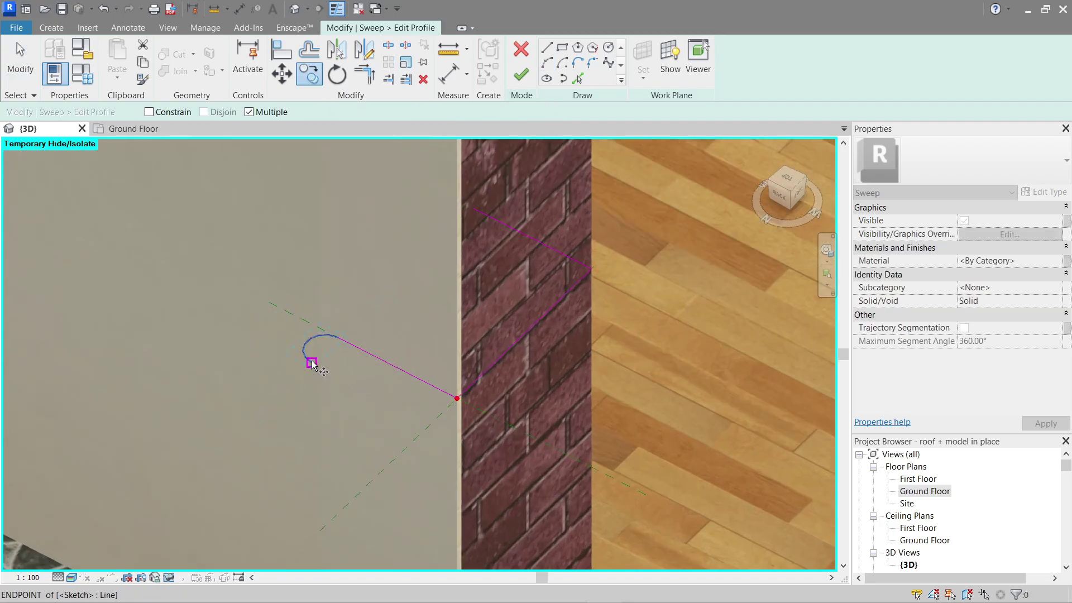
pyautogui.click(473, 211)
pyautogui.press('Escape')
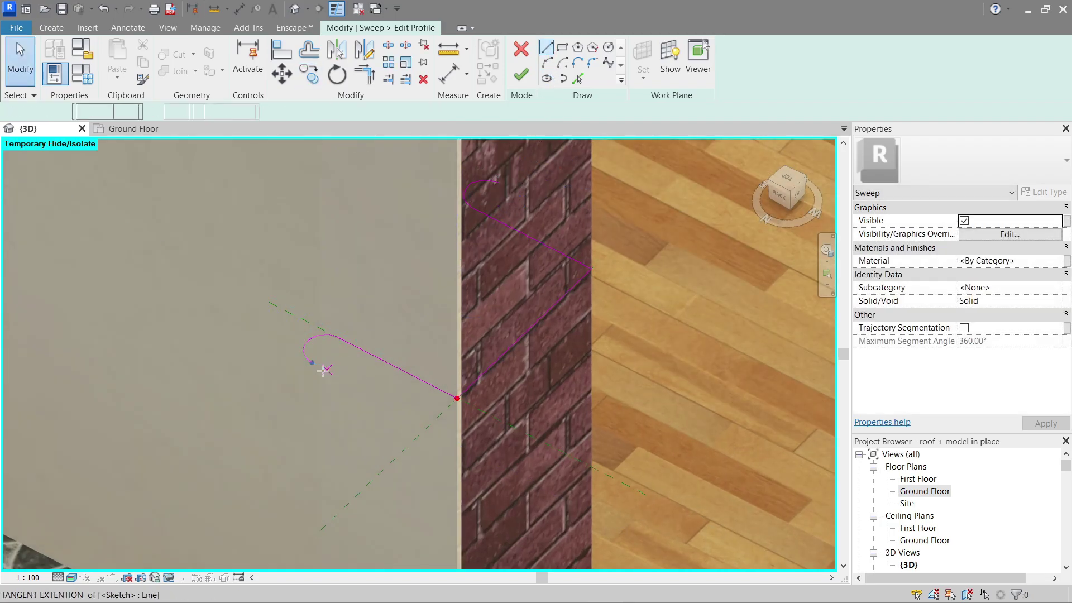
# Draw a line about 230 mm long from the outer arc's free end towards the opening, parallel to the existing outer line.
pyautogui.click(312, 363)
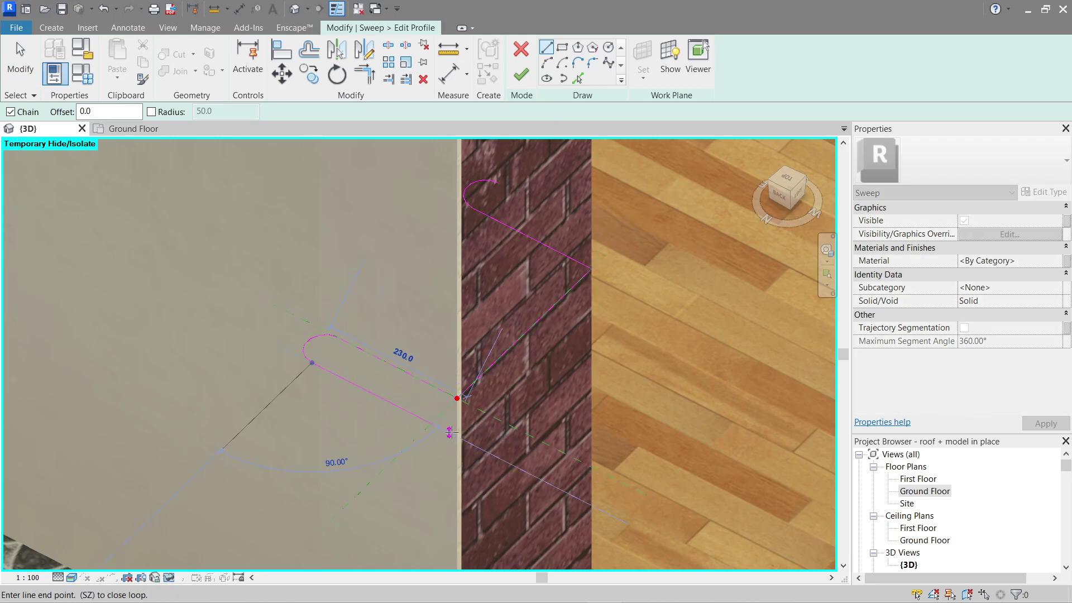
pyautogui.click(450, 432)
pyautogui.press('Escape')
pyautogui.press('Escape')
# Copy the wall-thickness profile line 100 mm towards the inside of the opening.
pyautogui.click(508, 350)
pyautogui.press('c')
pyautogui.press('o')
pyautogui.click(507, 350)
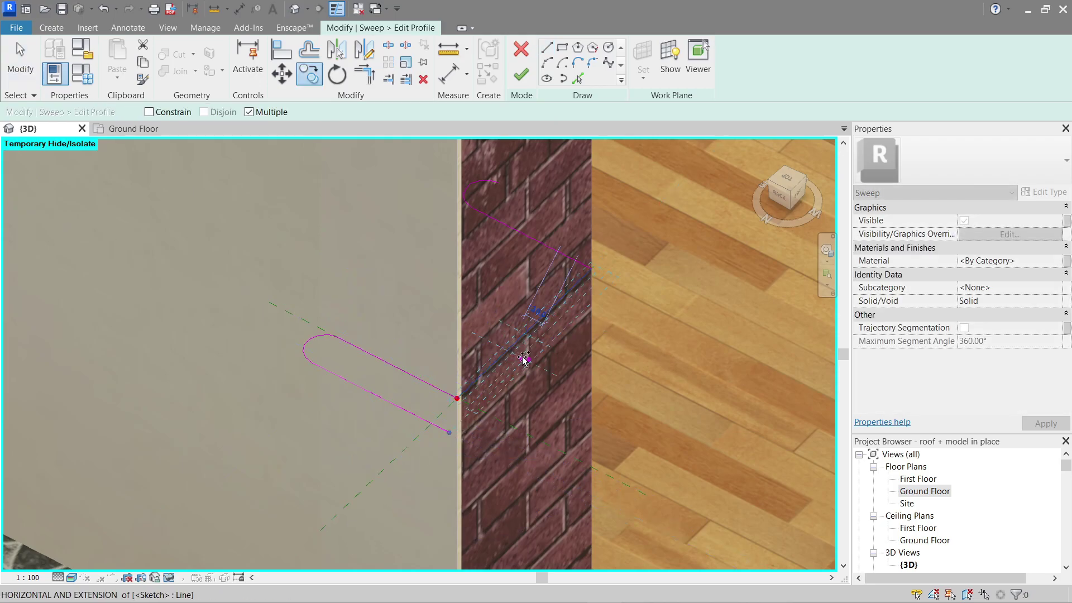
pyautogui.write('100')
pyautogui.press('Return')
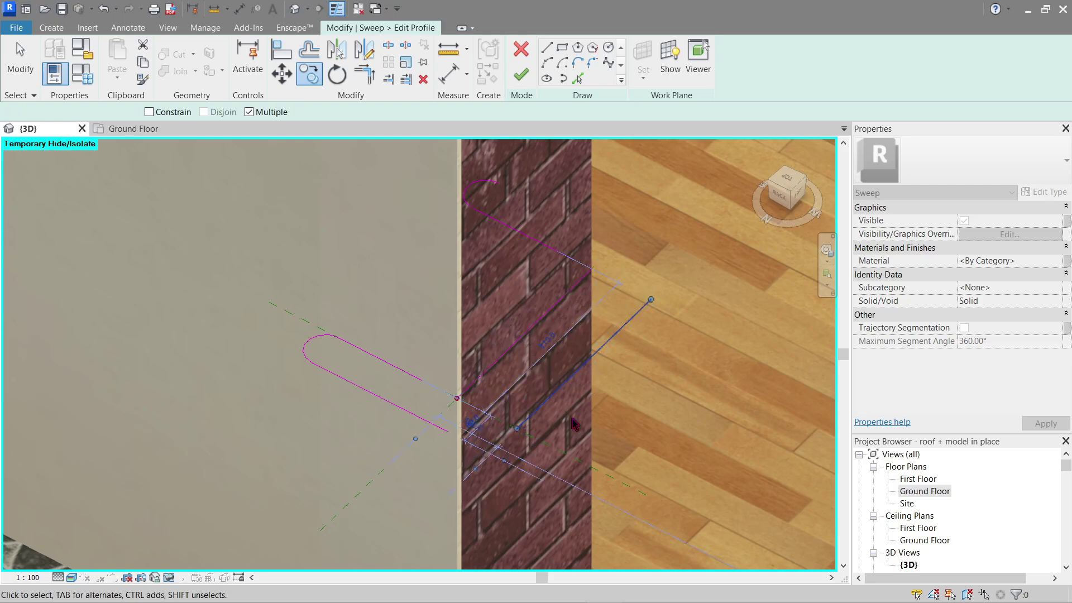
pyautogui.press('Escape')
# Move the copied wall-thickness line 50 mm back towards the original line.
pyautogui.click(555, 394)
pyautogui.press('m')
pyautogui.press('v')
pyautogui.click(636, 421)
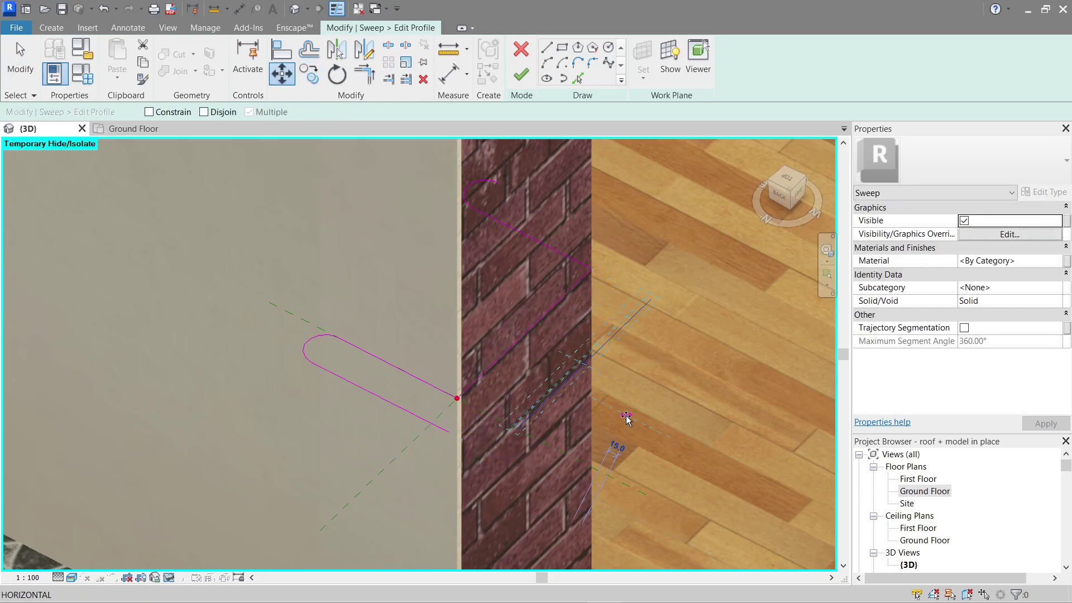
pyautogui.write('50')
pyautogui.press('Return')
pyautogui.press('Escape')
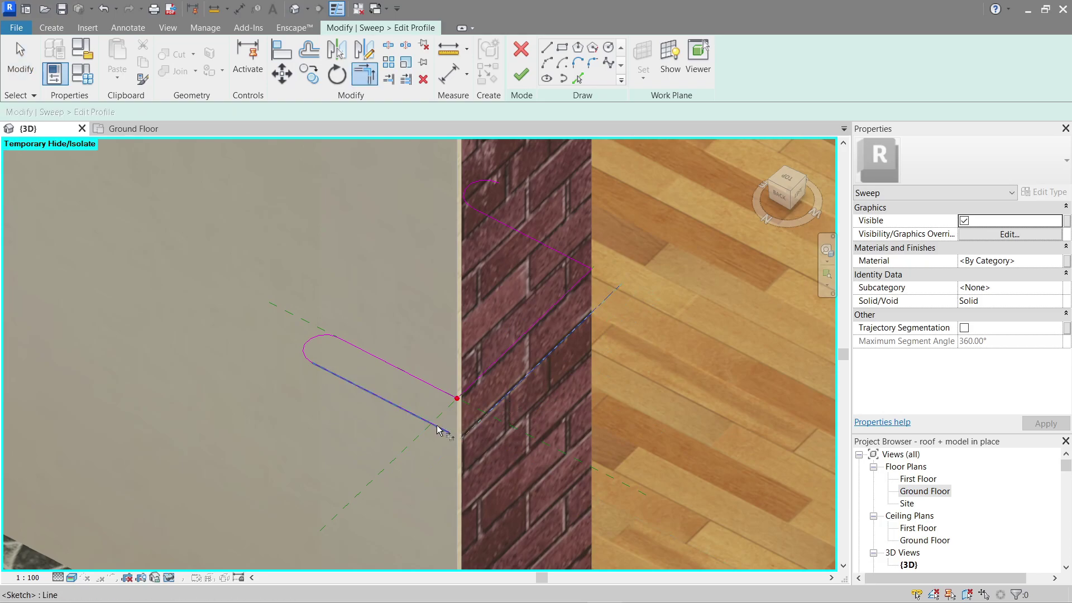
# Draw a parallel line from the inner arc's free end and trim it to the offset wall-thickness line, closing the profile.
pyautogui.click(562, 49)
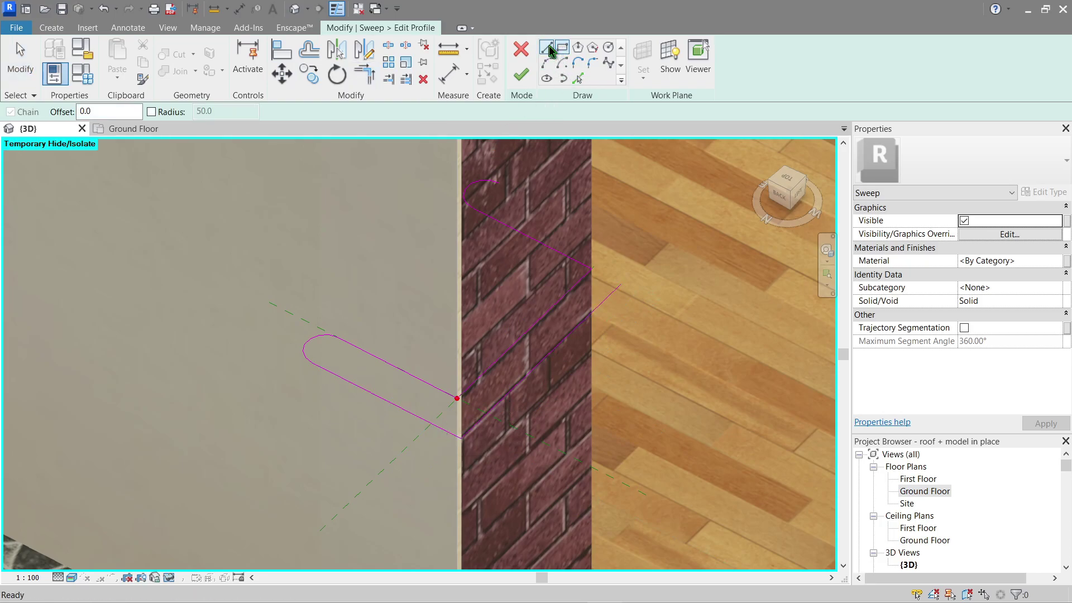
pyautogui.click(498, 183)
pyautogui.click(584, 226)
pyautogui.press('t')
pyautogui.press('r')
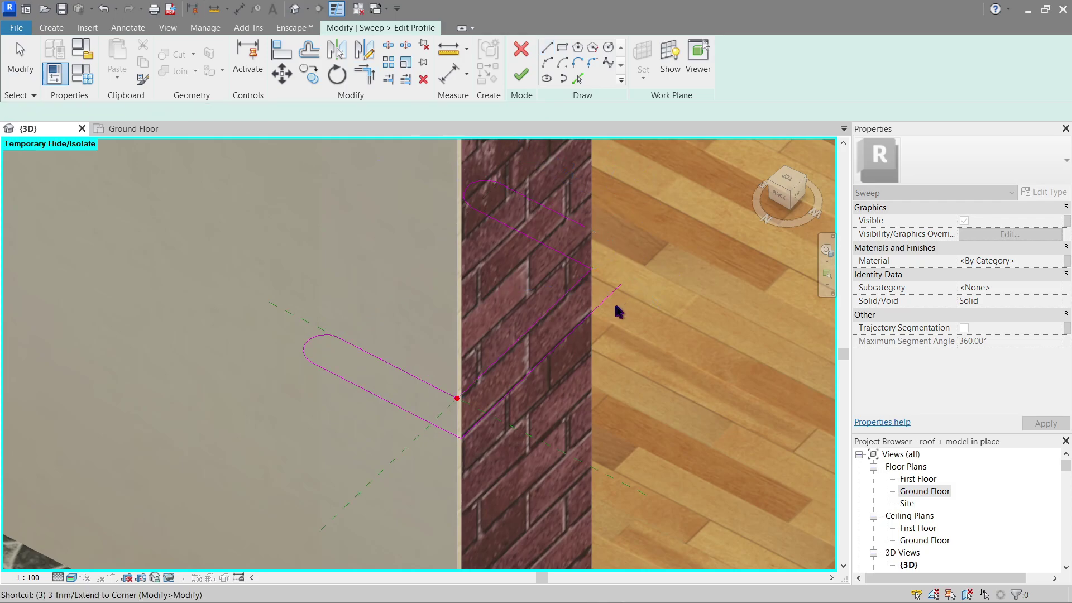
pyautogui.click(604, 303)
pyautogui.press('Escape')
# Finish the profile sketch and the sweep to generate the trim around the arched opening.
pyautogui.scroll(-4, 597, 354)
pyautogui.moveTo(665, 346); pyautogui.dragTo(639, 383, button='middle')
pyautogui.click(524, 77)
pyautogui.click(524, 80)
pyautogui.scroll(-4, 544, 438)
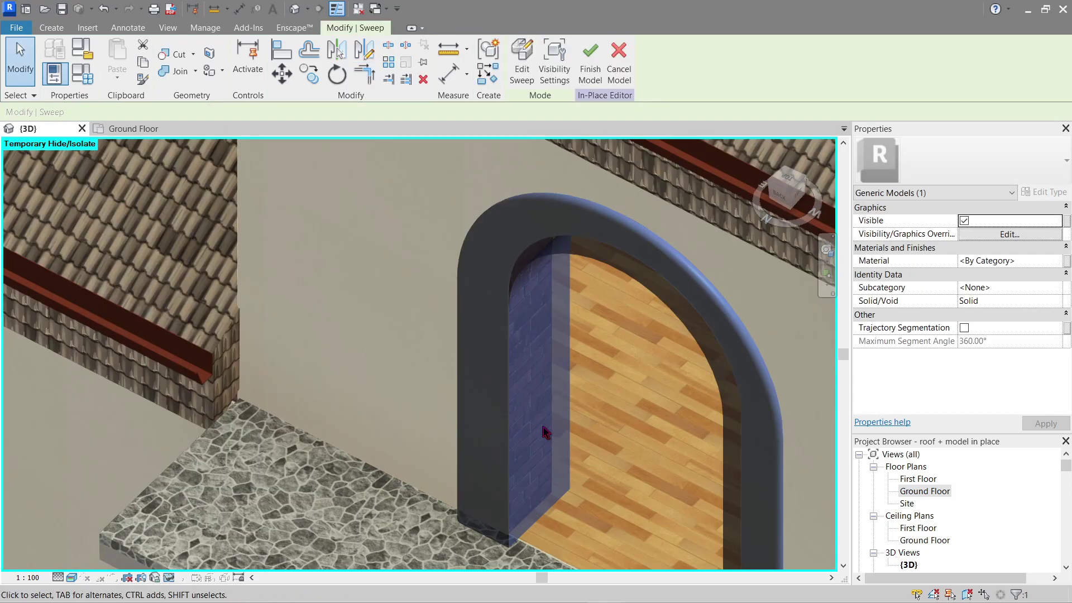
# Examine the swept arch trim from several angles, including where its legs meet the balcony slab.
pyautogui.click(542, 431)
pyautogui.keyDown('shift'); pyautogui.moveTo(534, 470); pyautogui.dragTo(588, 404, button='middle'); pyautogui.keyUp('shift')
pyautogui.click(696, 368)
pyautogui.moveTo(654, 387); pyautogui.dragTo(541, 505, button='middle')
pyautogui.click(541, 505)
pyautogui.scroll(6, 466, 494)
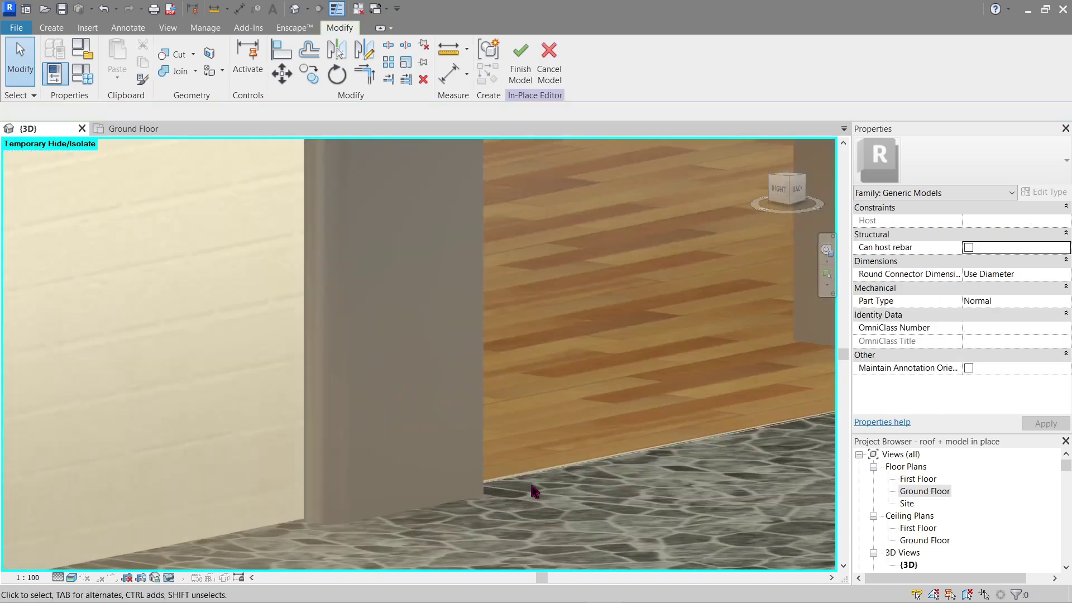
pyautogui.scroll(-6, 536, 495)
pyautogui.keyDown('shift'); pyautogui.moveTo(617, 413); pyautogui.dragTo(491, 482, button='middle'); pyautogui.keyUp('shift')
pyautogui.click(553, 458)
pyautogui.click(517, 520)
pyautogui.scroll(4, 517, 508)
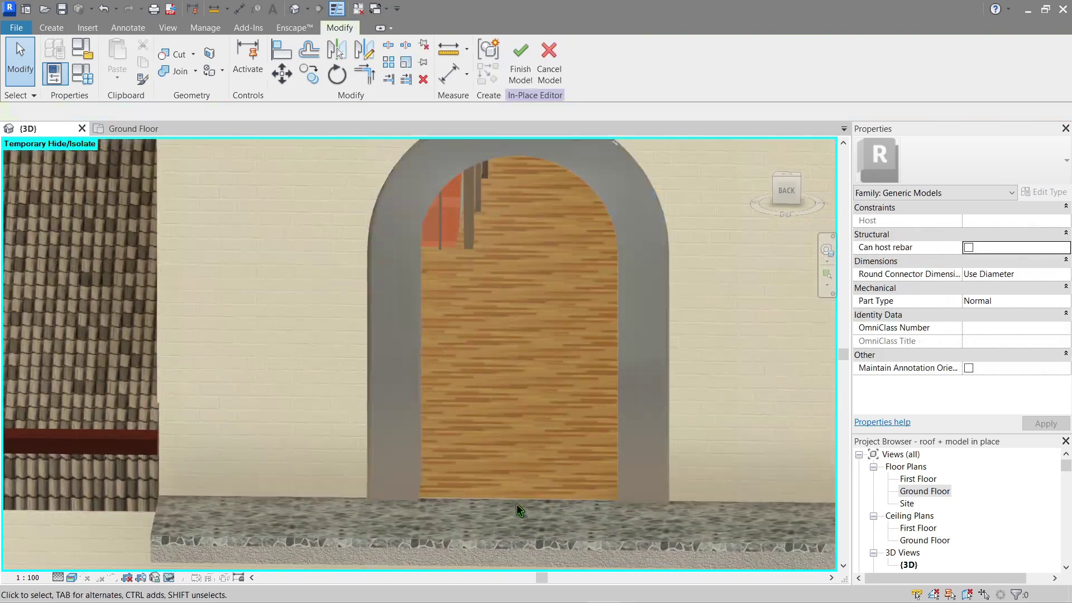
pyautogui.scroll(-2, 517, 503)
pyautogui.keyDown('shift'); pyautogui.moveTo(541, 448); pyautogui.dragTo(383, 311, button='middle'); pyautogui.keyUp('shift')
# Assign the Oak Flooring material to the arch trim sweep.
pyautogui.click(357, 281)
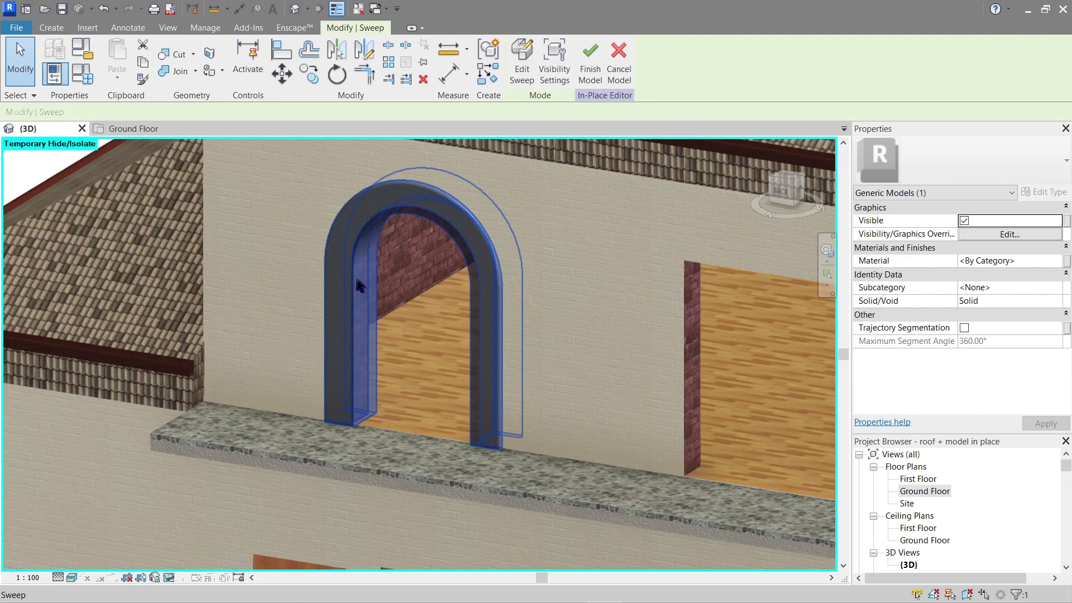
pyautogui.click(1058, 261)
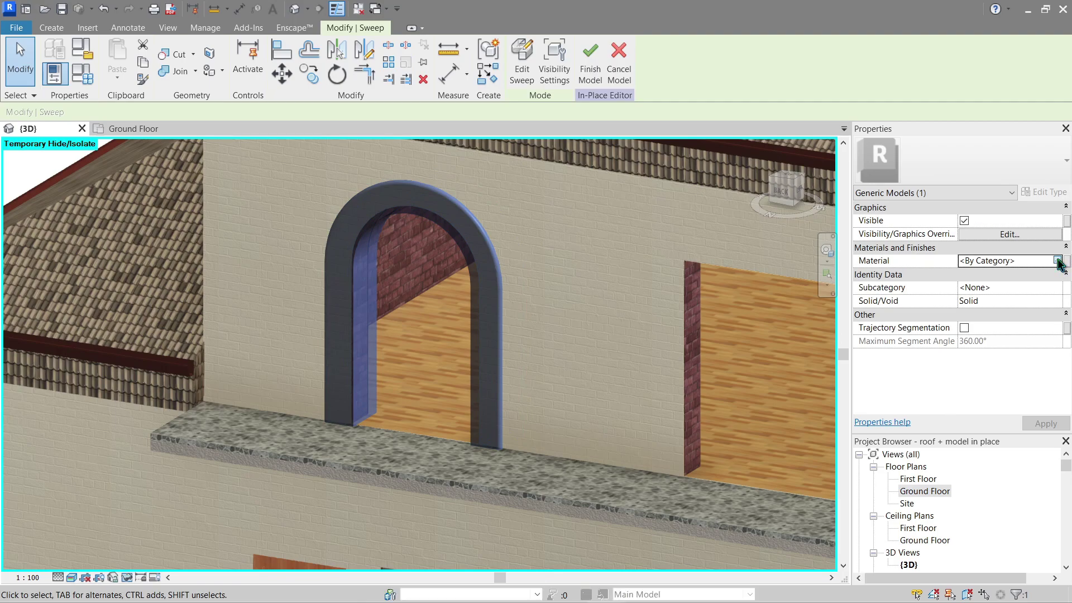
pyautogui.click(1058, 260)
pyautogui.click(467, 144)
pyautogui.write('oak')
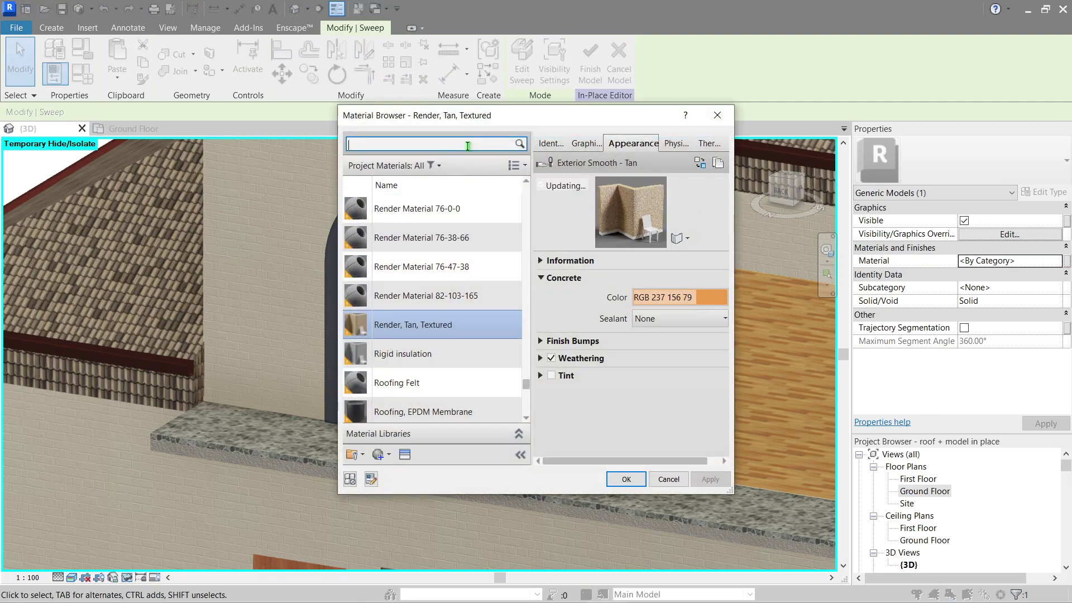
pyautogui.click(516, 285)
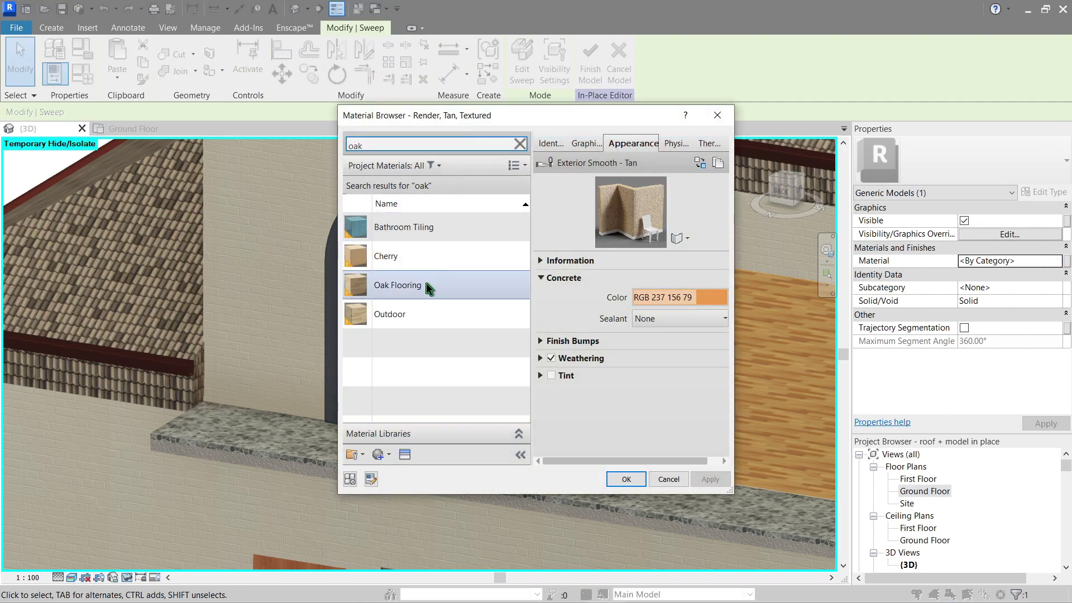
pyautogui.click(626, 479)
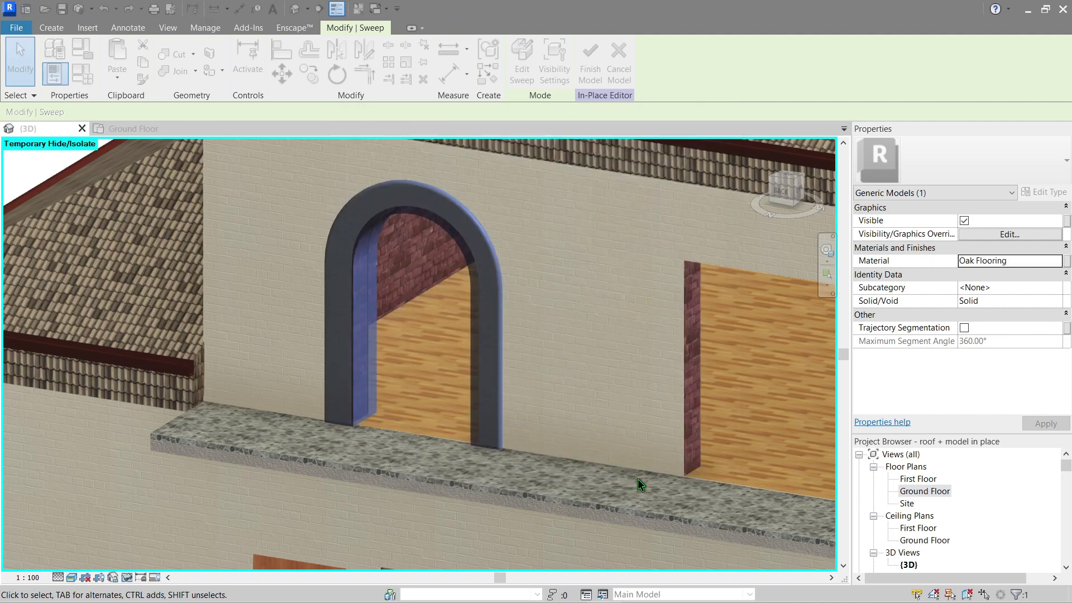
pyautogui.click(638, 478)
# Check the wooden window frames below and change the arch trim's material to Sash.
pyautogui.keyDown('shift'); pyautogui.moveTo(451, 413); pyautogui.dragTo(391, 410, button='middle'); pyautogui.keyUp('shift')
pyautogui.scroll(10, 426, 359)
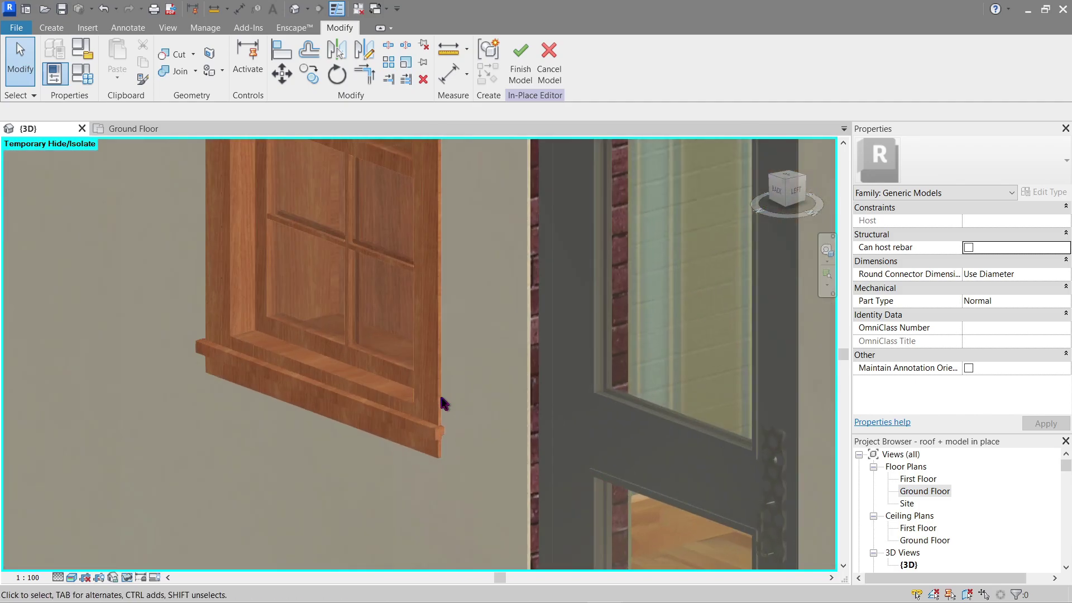
pyautogui.scroll(-4, 431, 399)
pyautogui.moveTo(497, 241); pyautogui.dragTo(503, 368, button='middle')
pyautogui.scroll(-2, 491, 340)
pyautogui.keyDown('shift'); pyautogui.moveTo(480, 319); pyautogui.dragTo(536, 310, button='middle'); pyautogui.keyUp('shift')
pyautogui.click(574, 311)
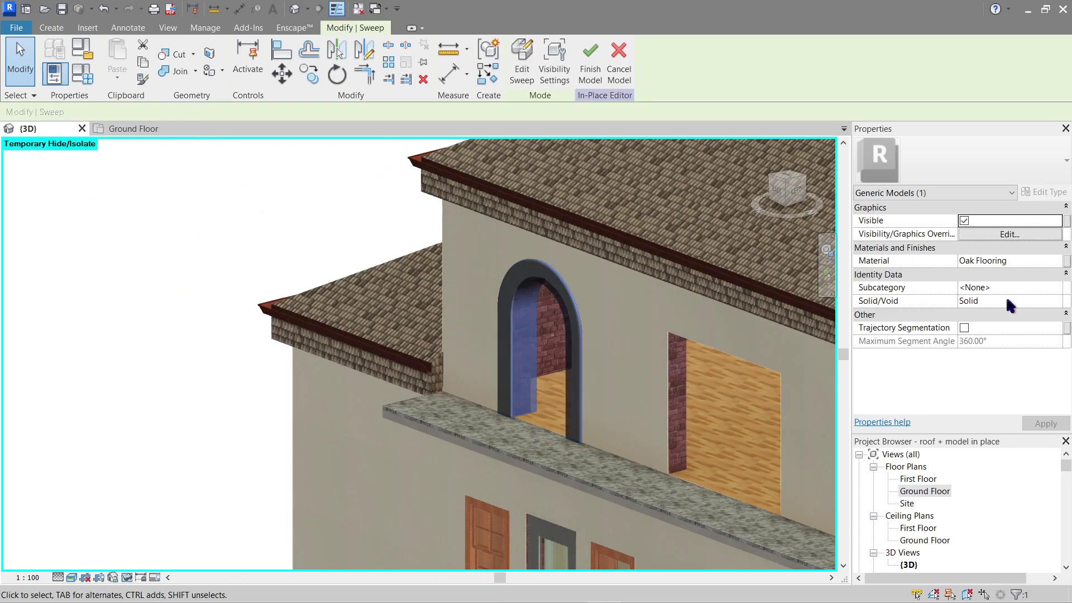
pyautogui.click(1019, 260)
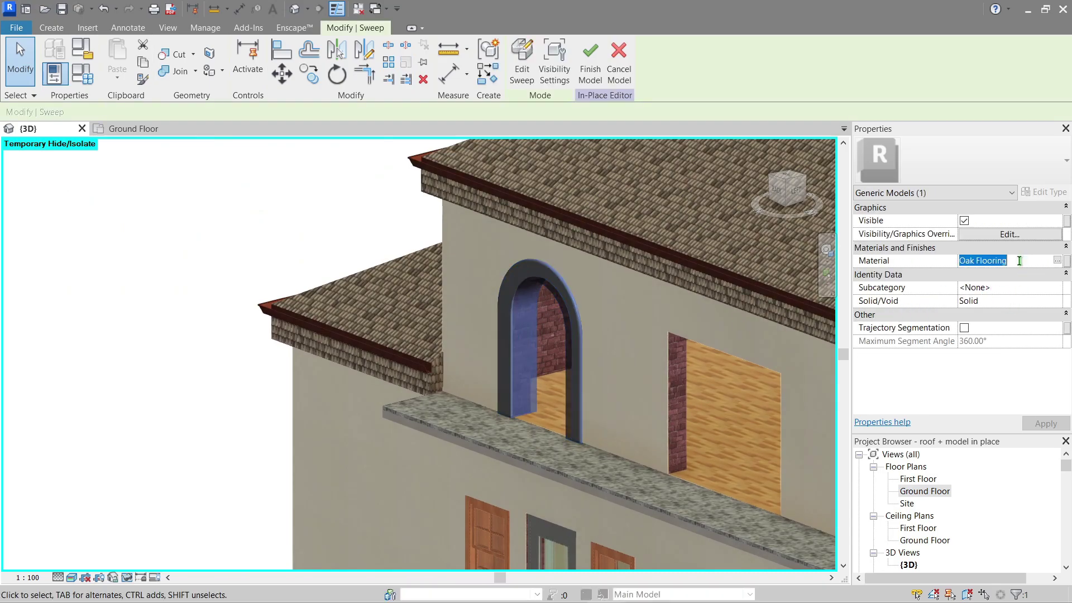
pyautogui.click(569, 453)
# Reopen the arch trim sweep's profile for editing and select its entire chain of profile lines.
pyautogui.keyDown('shift'); pyautogui.moveTo(549, 423); pyautogui.dragTo(681, 462, button='middle'); pyautogui.keyUp('shift')
pyautogui.moveTo(681, 363); pyautogui.dragTo(588, 390, button='middle')
pyautogui.keyDown('shift'); pyautogui.moveTo(496, 383); pyautogui.dragTo(468, 400, button='middle'); pyautogui.keyUp('shift')
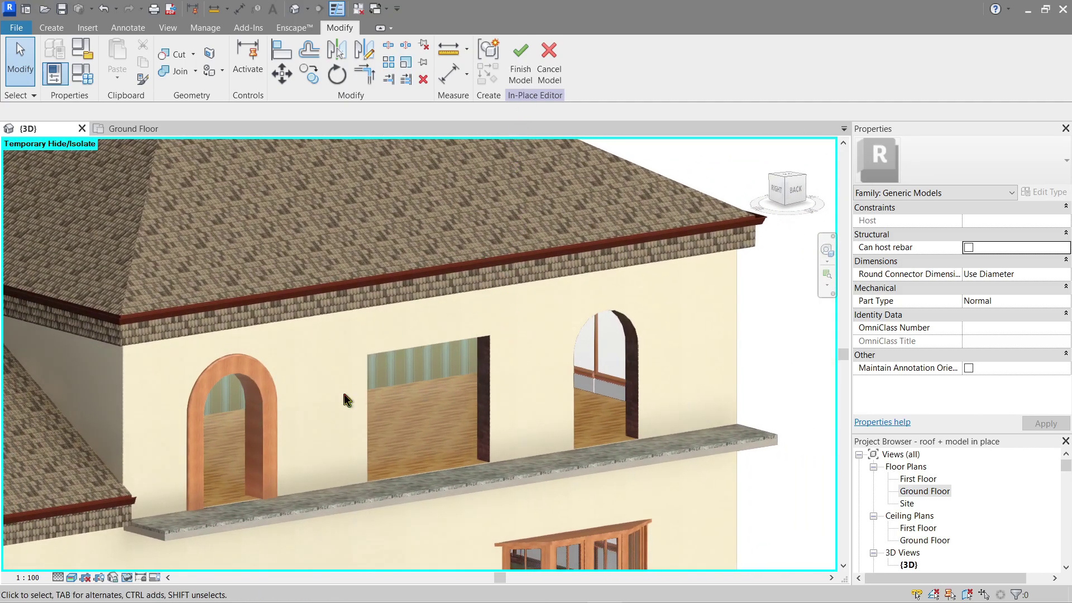
pyautogui.moveTo(344, 394); pyautogui.dragTo(450, 199, button='middle')
pyautogui.click(316, 389)
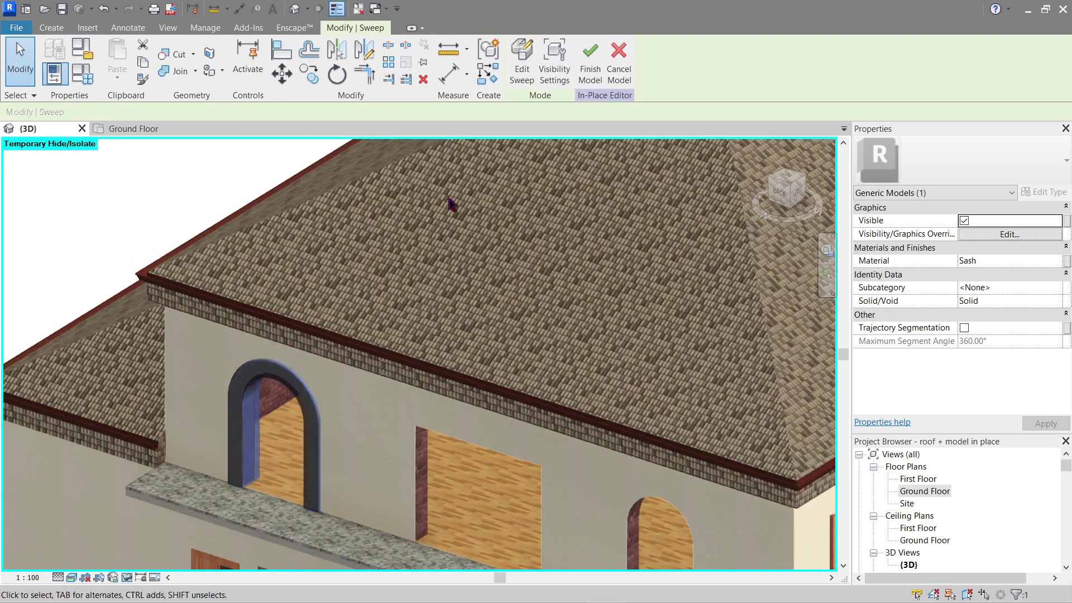
pyautogui.click(521, 73)
pyautogui.scroll(5, 201, 457)
pyautogui.click(337, 423)
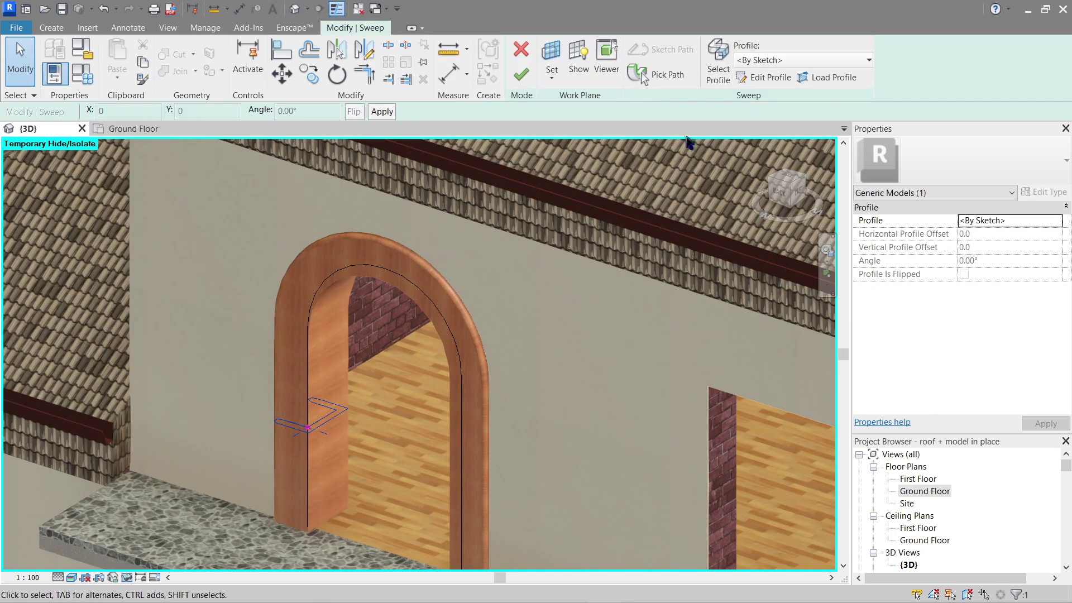
pyautogui.click(746, 78)
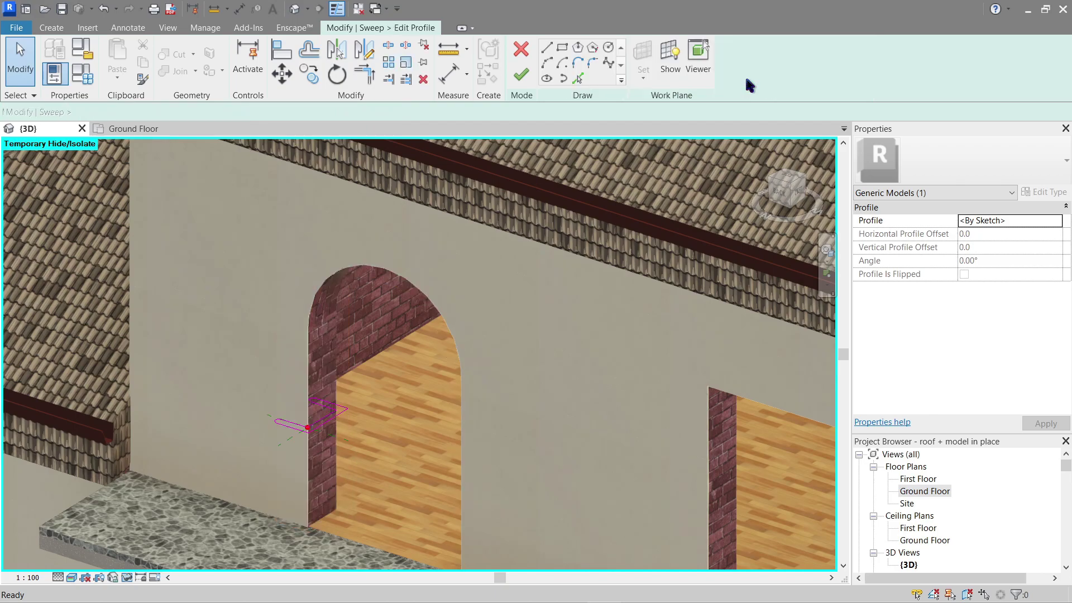
pyautogui.scroll(5, 372, 366)
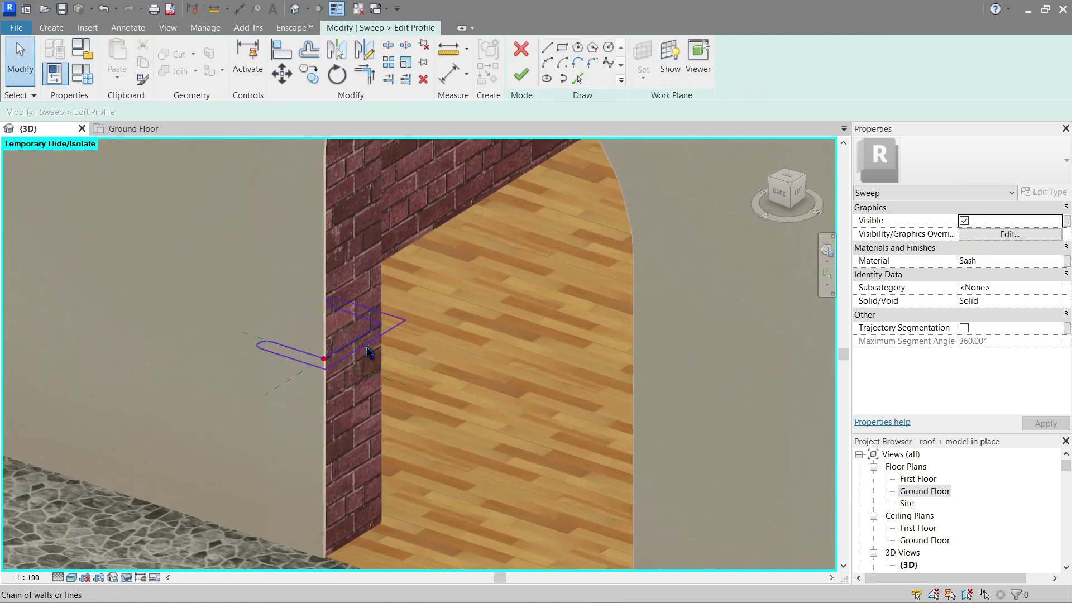
pyautogui.click(369, 351)
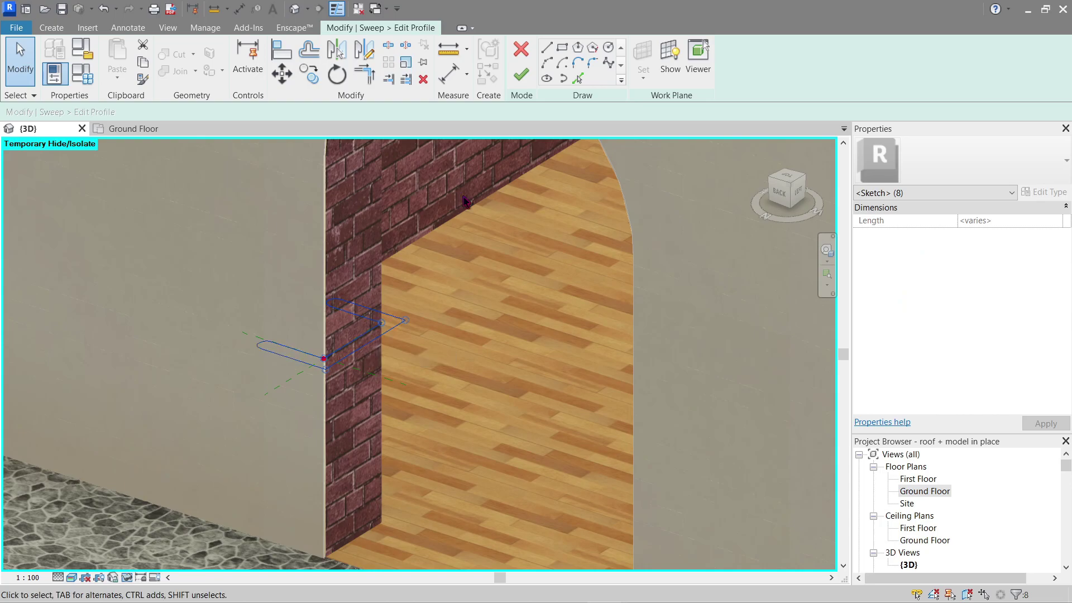
# Finish the profile and sweep edits and deselect the arch trim.
pyautogui.click(525, 77)
pyautogui.click(525, 76)
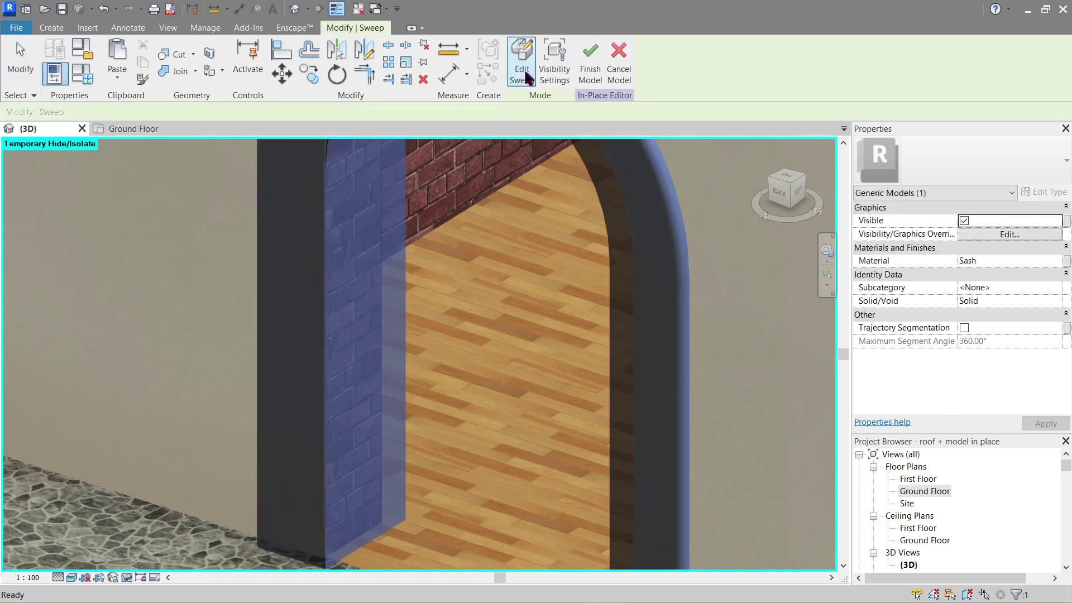
pyautogui.scroll(-8, 489, 259)
pyautogui.press('Escape')
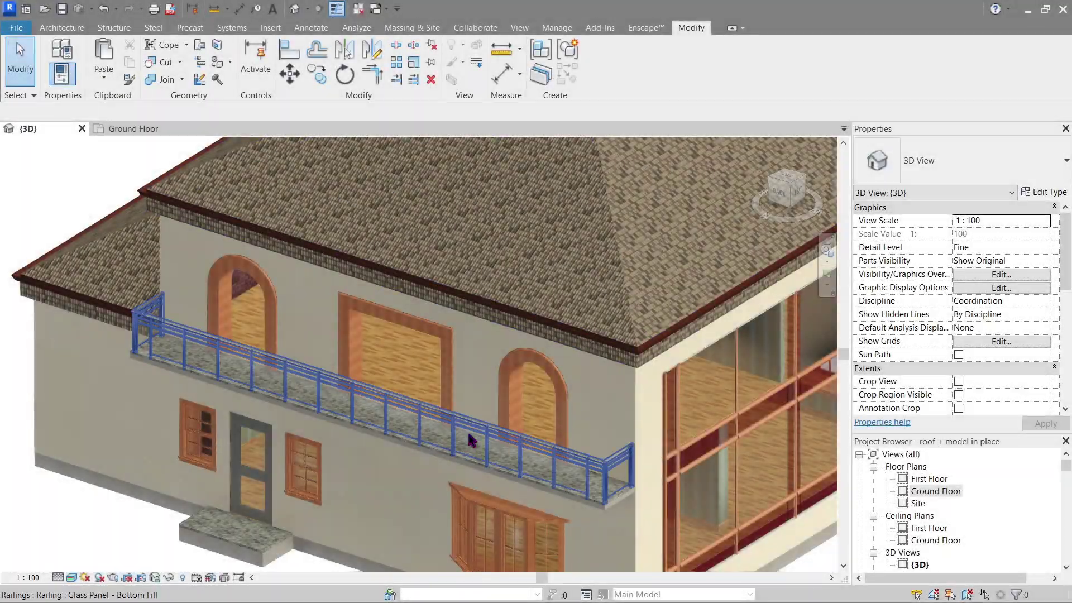
# Examine the trimmed balcony openings, and the projecting wall box with its window opening and underside on another facade.
pyautogui.scroll(2, 451, 439)
pyautogui.keyDown('shift'); pyautogui.moveTo(377, 433); pyautogui.dragTo(407, 342, button='middle'); pyautogui.keyUp('shift')
pyautogui.keyDown('shift'); pyautogui.moveTo(424, 305); pyautogui.dragTo(428, 357, button='middle'); pyautogui.keyUp('shift')
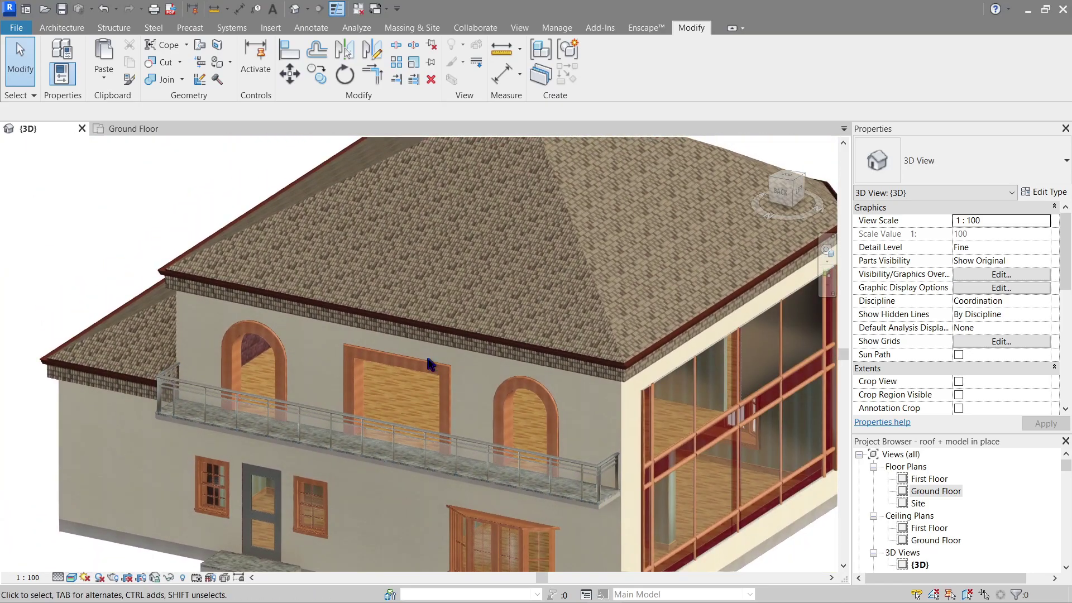
pyautogui.keyDown('shift'); pyautogui.moveTo(639, 373); pyautogui.dragTo(399, 424, button='middle'); pyautogui.keyUp('shift')
pyautogui.moveTo(396, 497); pyautogui.dragTo(370, 375, button='middle')
pyautogui.scroll(2, 360, 363)
pyautogui.scroll(1, 352, 374)
pyautogui.scroll(2, 352, 374)
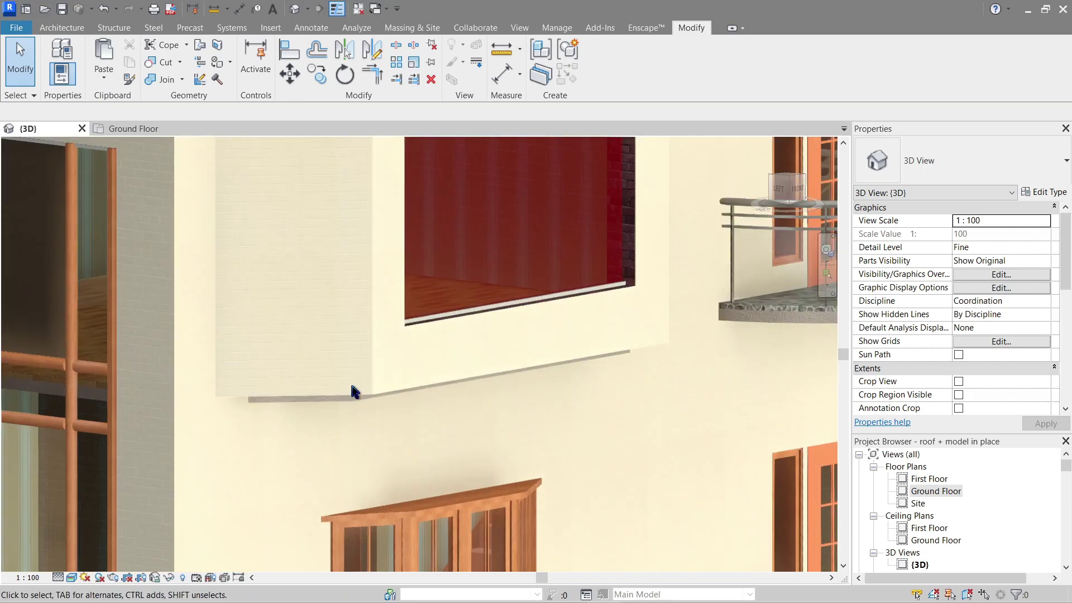
pyautogui.keyDown('shift'); pyautogui.moveTo(357, 486); pyautogui.dragTo(342, 531, button='middle'); pyautogui.keyUp('shift')
pyautogui.keyDown('shift'); pyautogui.moveTo(391, 430); pyautogui.dragTo(414, 375, button='middle'); pyautogui.keyUp('shift')
pyautogui.moveTo(529, 222); pyautogui.dragTo(471, 379, button='middle')
pyautogui.scroll(-1, 463, 370)
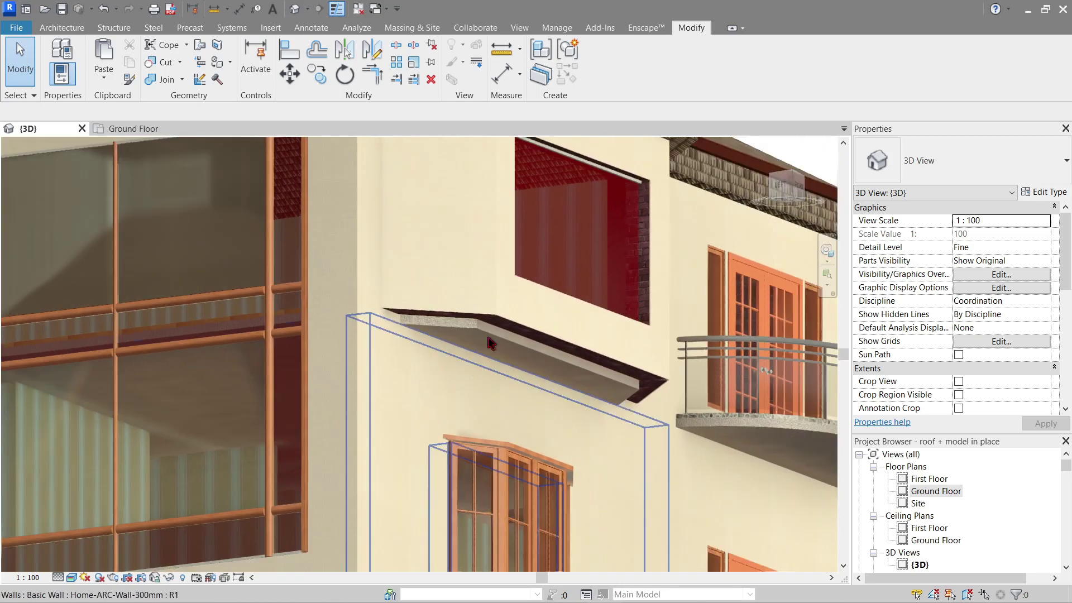
pyautogui.keyDown('shift'); pyautogui.moveTo(550, 220); pyautogui.dragTo(510, 277, button='middle'); pyautogui.keyUp('shift')
pyautogui.moveTo(446, 349); pyautogui.dragTo(672, 304, button='middle')
pyautogui.scroll(1, 383, 358)
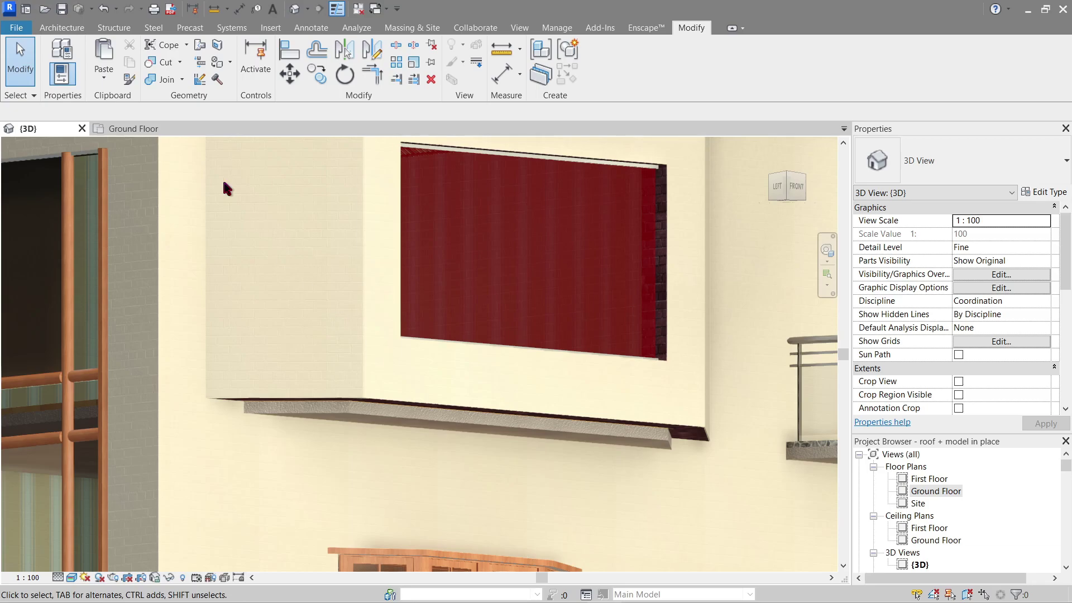
# Start an in-place model in the Generic Models category with the name Generic Models 5.
pyautogui.click(62, 28)
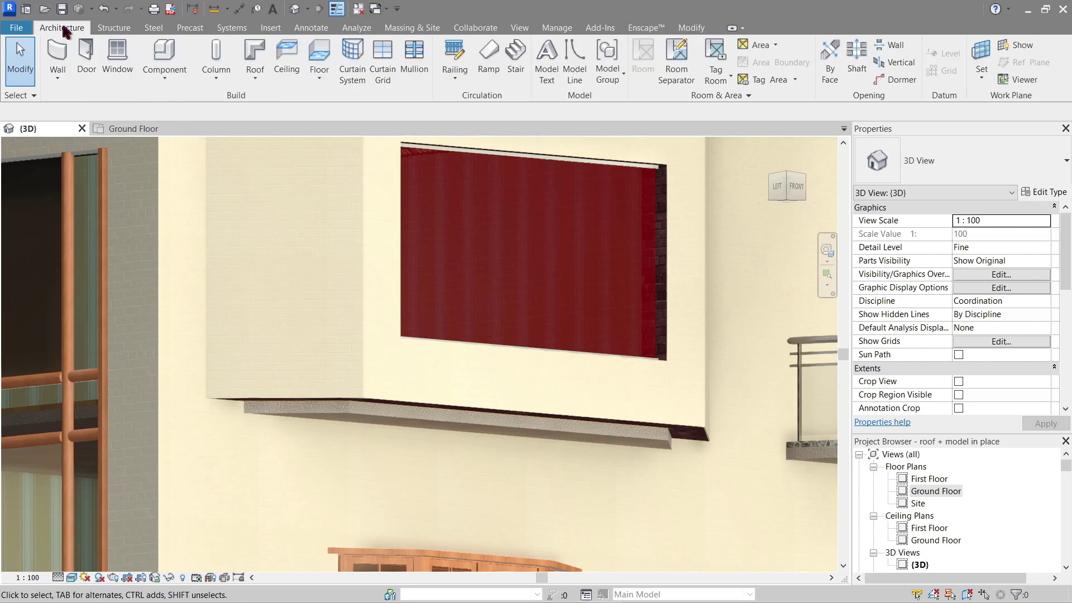
pyautogui.click(162, 83)
pyautogui.click(213, 276)
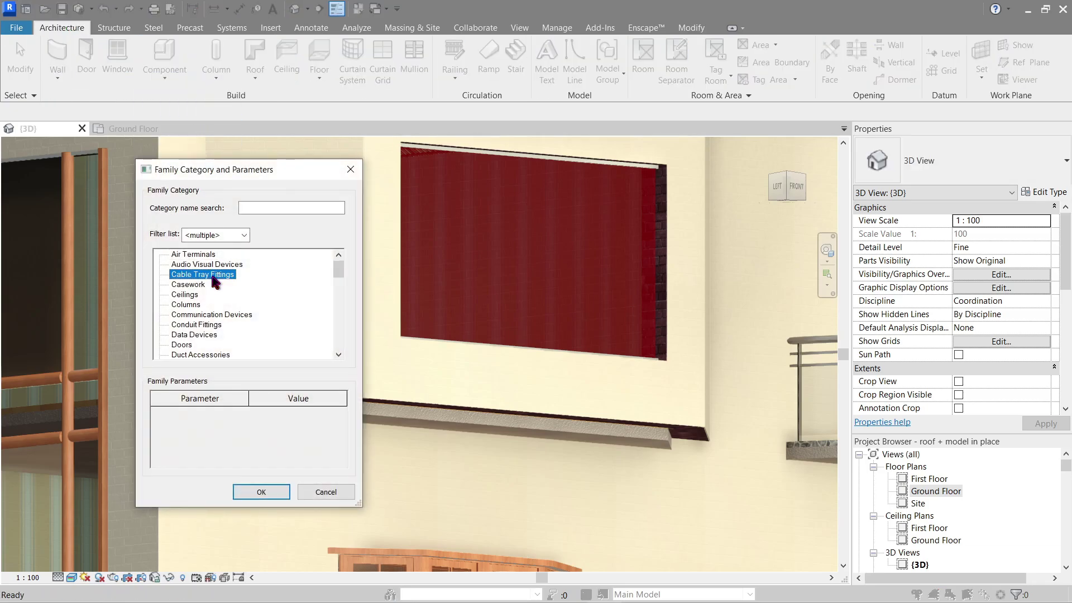
pyautogui.scroll(-4, 223, 312)
pyautogui.click(196, 344)
pyautogui.click(262, 492)
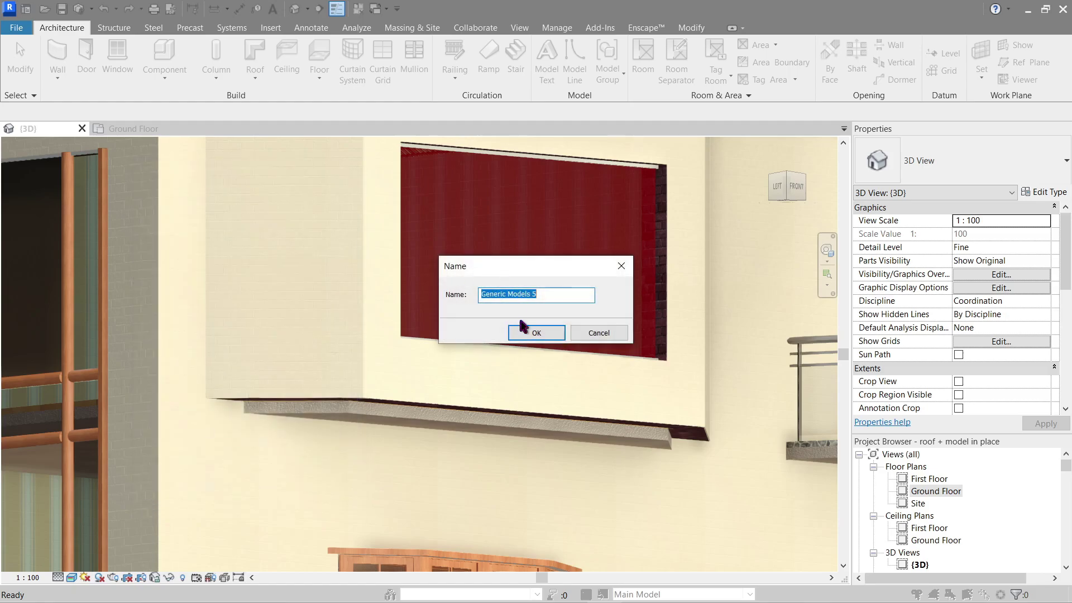
pyautogui.click(525, 329)
# Start a sweep and pick the lower edge of the projecting wall box's left side wall as its path, finishing the path.
pyautogui.click(213, 80)
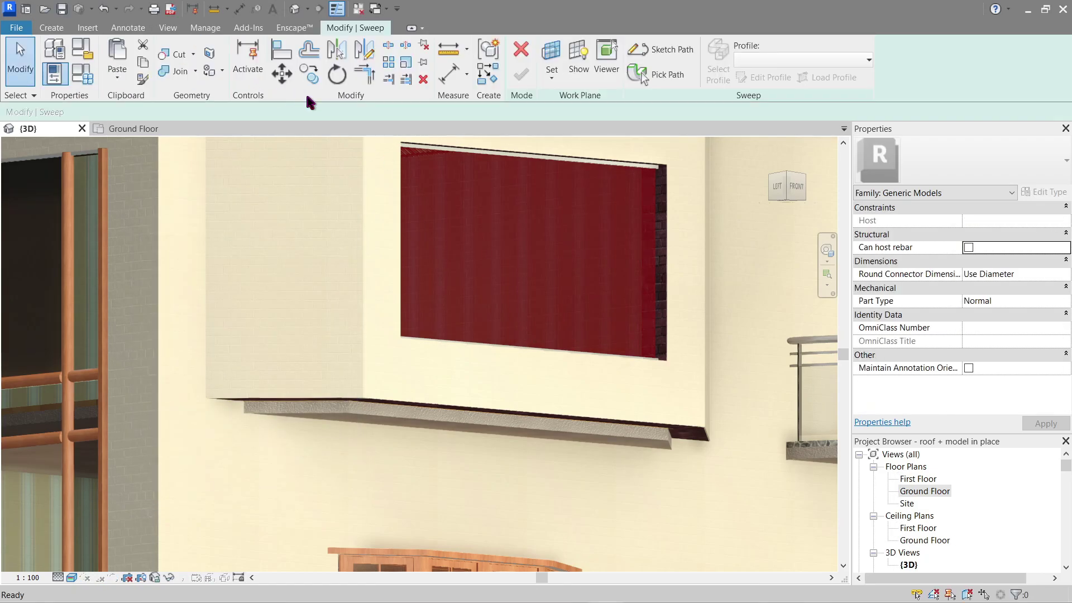
pyautogui.click(659, 86)
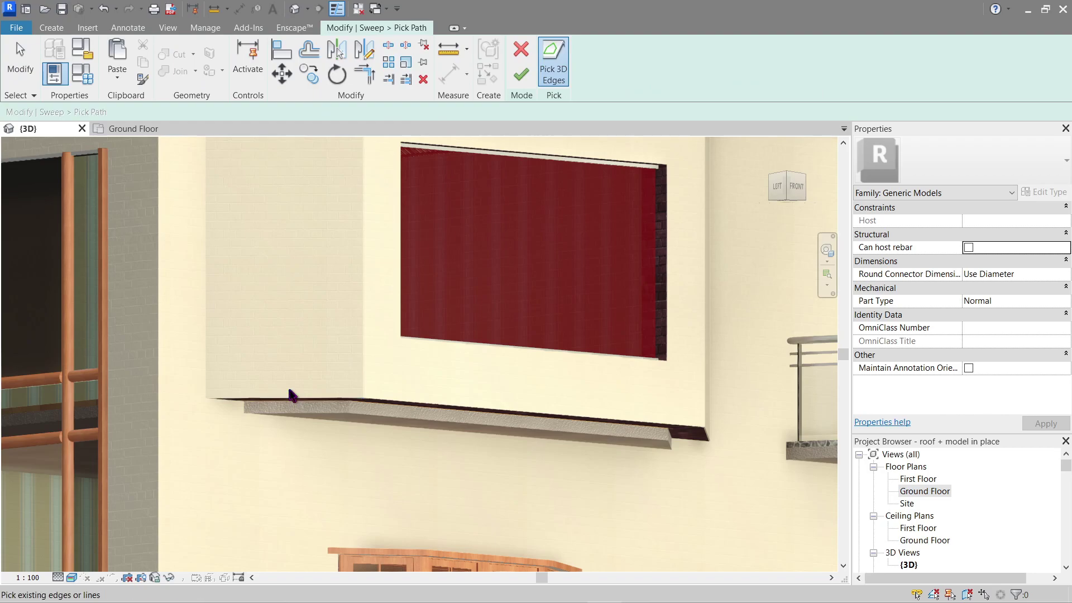
pyautogui.scroll(5, 293, 394)
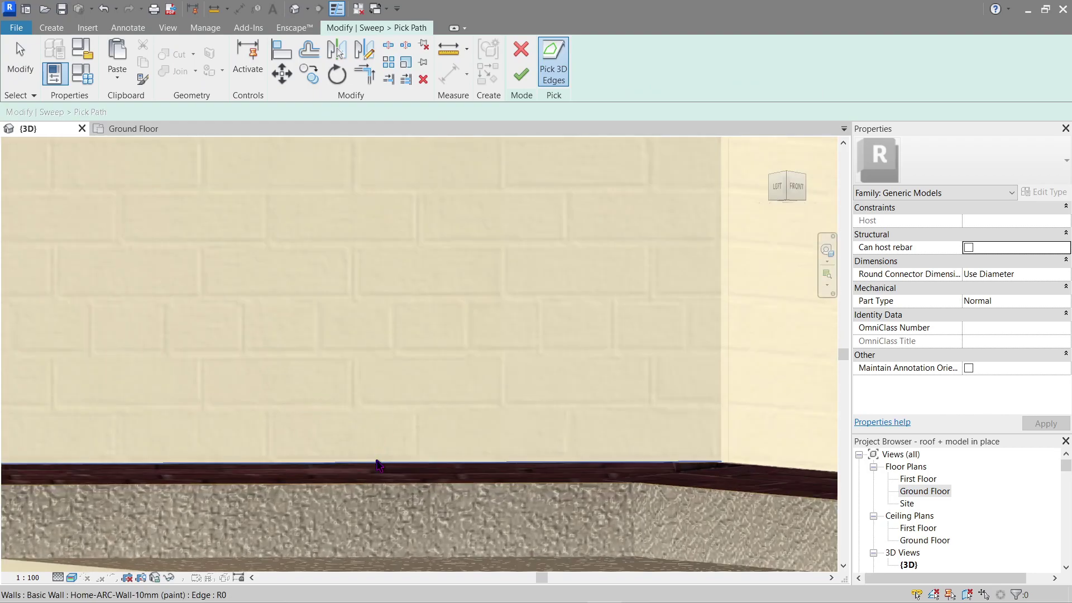
pyautogui.click(376, 462)
pyautogui.scroll(-5, 374, 450)
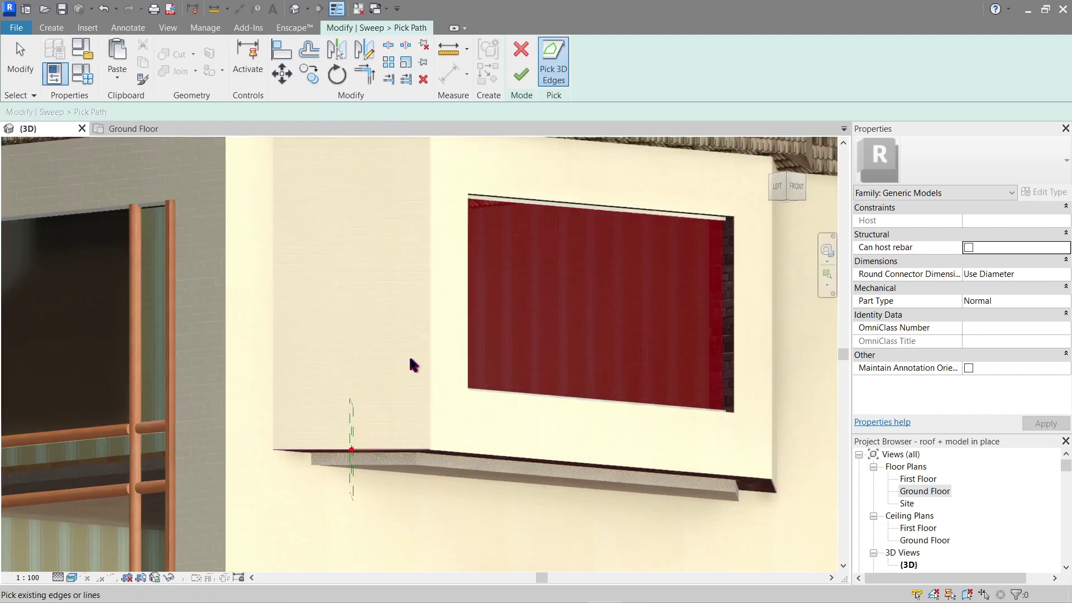
pyautogui.keyDown('shift'); pyautogui.moveTo(404, 378); pyautogui.dragTo(704, 120, button='middle'); pyautogui.keyUp('shift')
pyautogui.scroll(-2, 416, 360)
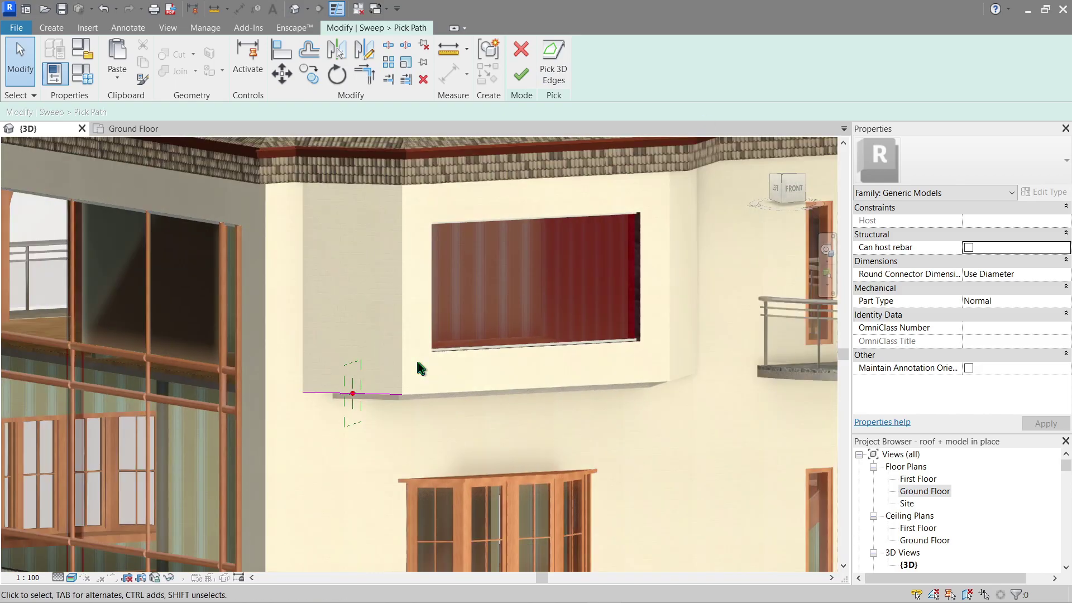
pyautogui.click(520, 84)
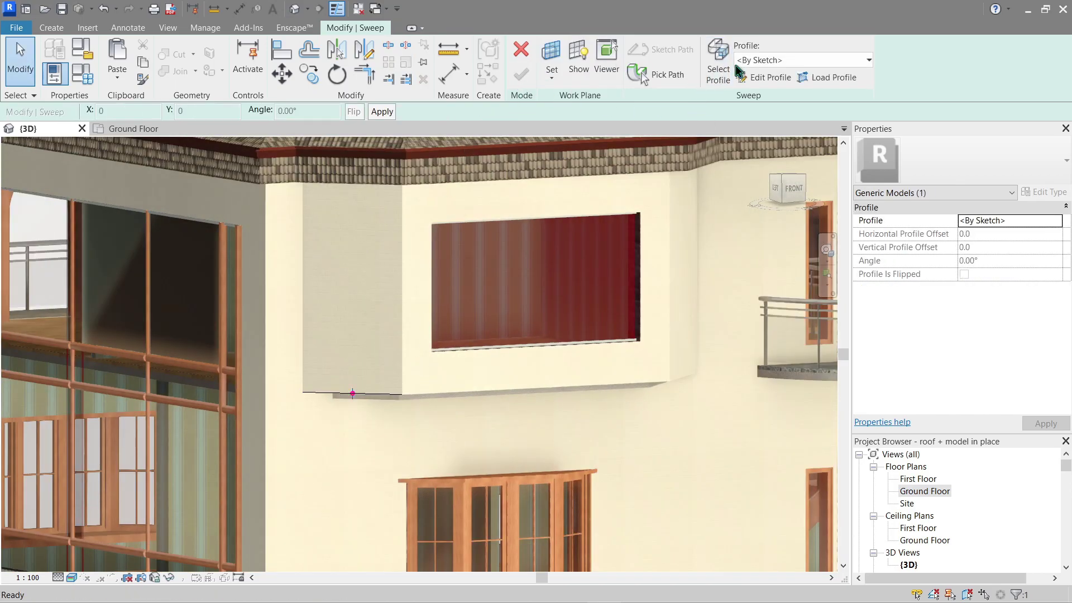
# Open the sweep's profile for sketching and draw a vertical line down from the path's reference point.
pyautogui.click(762, 82)
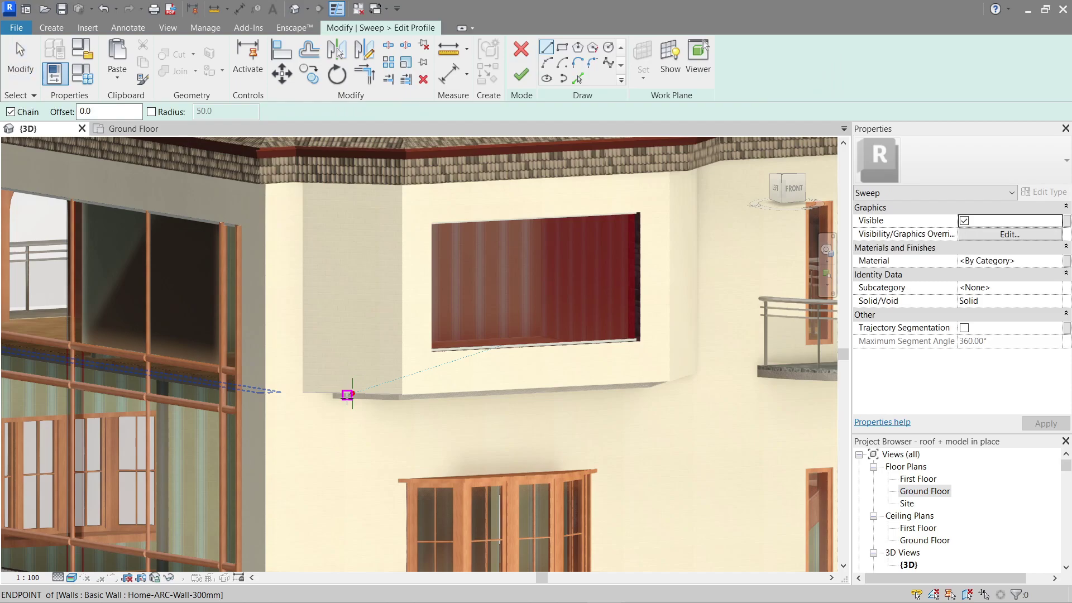
pyautogui.scroll(2, 347, 394)
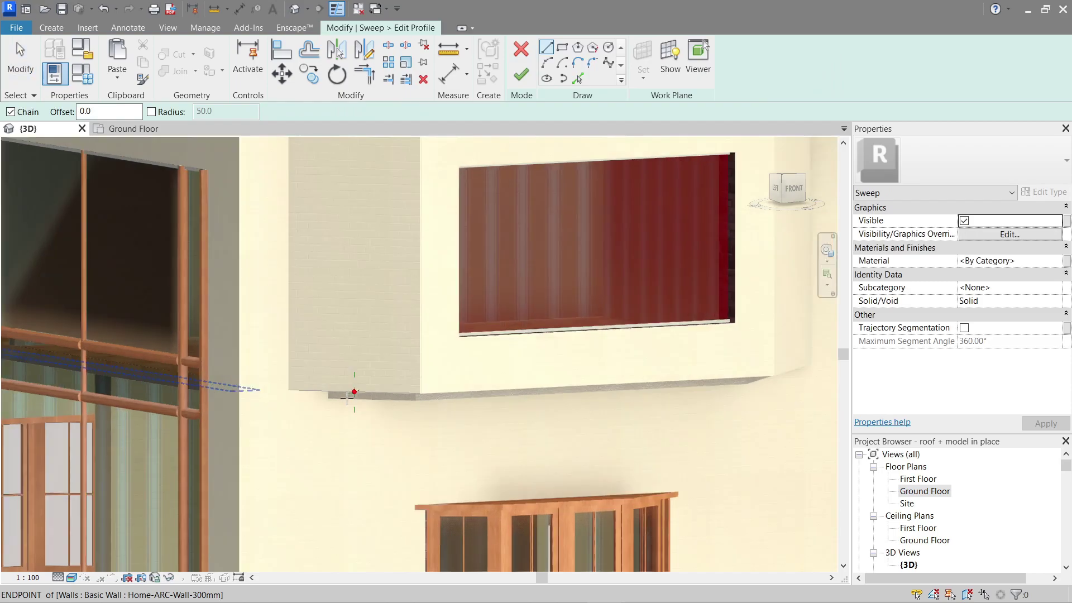
pyautogui.keyDown('shift'); pyautogui.moveTo(390, 390); pyautogui.dragTo(676, 325, button='middle'); pyautogui.keyUp('shift')
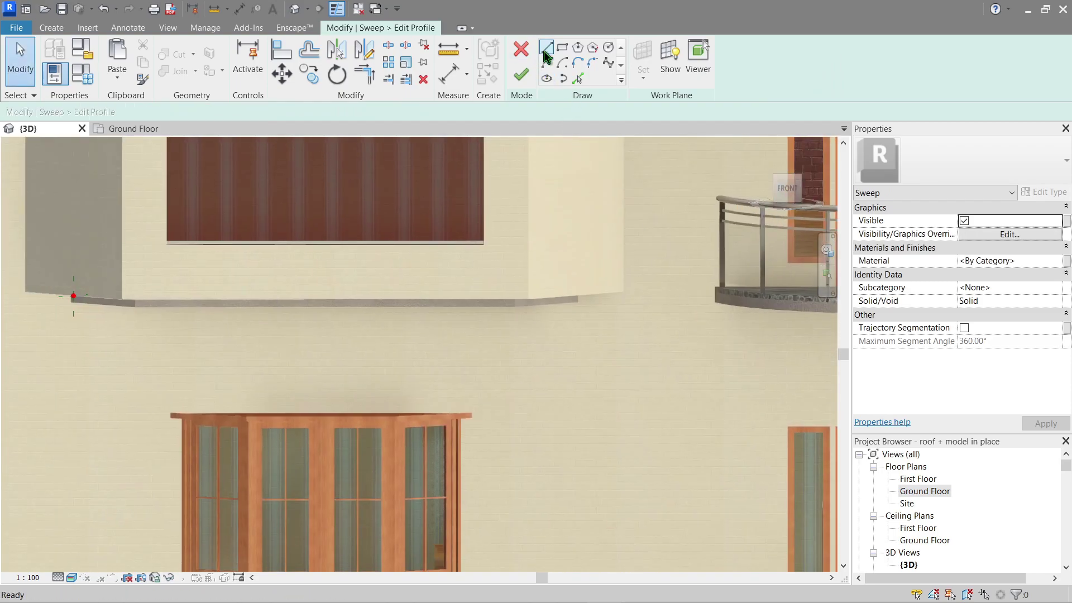
pyautogui.click(546, 57)
pyautogui.scroll(4, 106, 311)
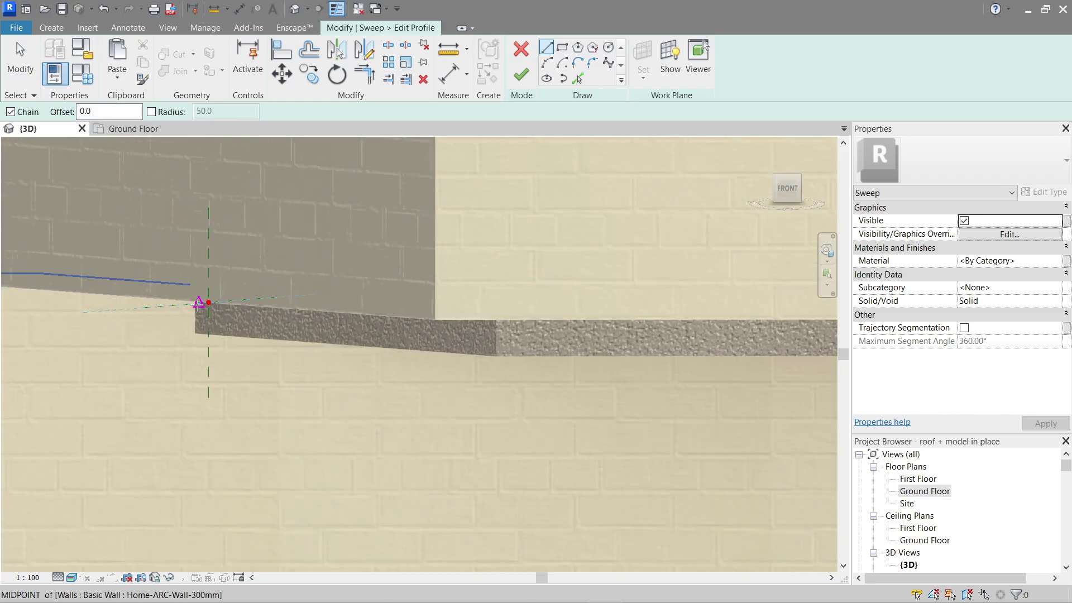
pyautogui.click(208, 303)
pyautogui.scroll(-2, 208, 497)
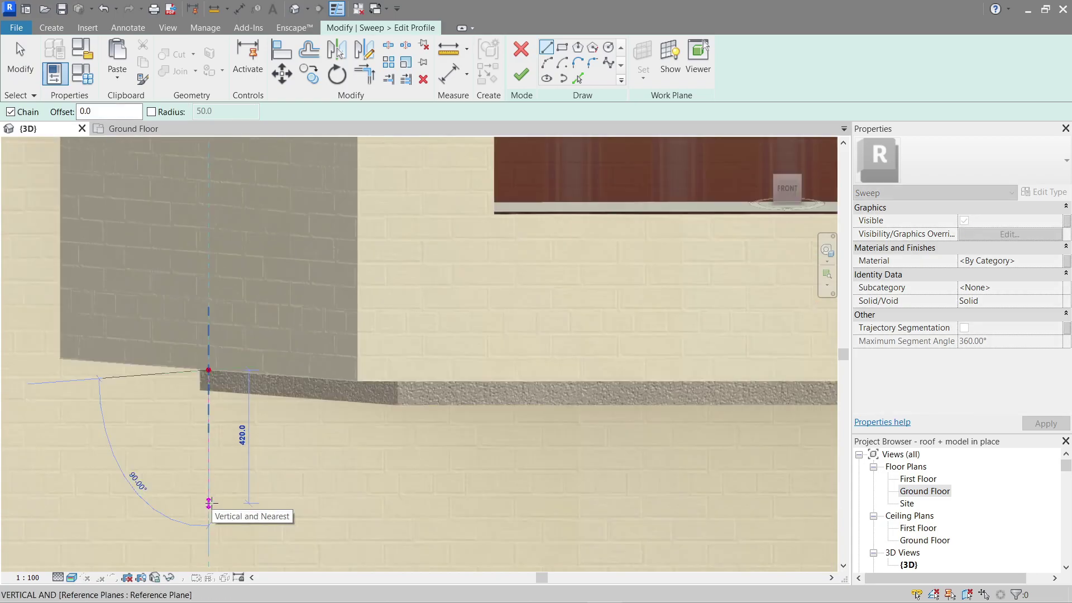
pyautogui.moveTo(209, 496)
pyautogui.mouseDown(button='middle')
pyautogui.moveTo(245, 300)
pyautogui.moveTo(184, 291)
pyautogui.mouseUp(button='middle')
pyautogui.scroll(-2, 250, 326)
pyautogui.press('Escape')
pyautogui.press('Escape')
pyautogui.click(247, 274)
# Continue the profile from the vertical line's lower end with a short horizontal line, a vertical line up and a horizontal step outward.
pyautogui.click(544, 48)
pyautogui.click(545, 52)
pyautogui.scroll(2, 217, 340)
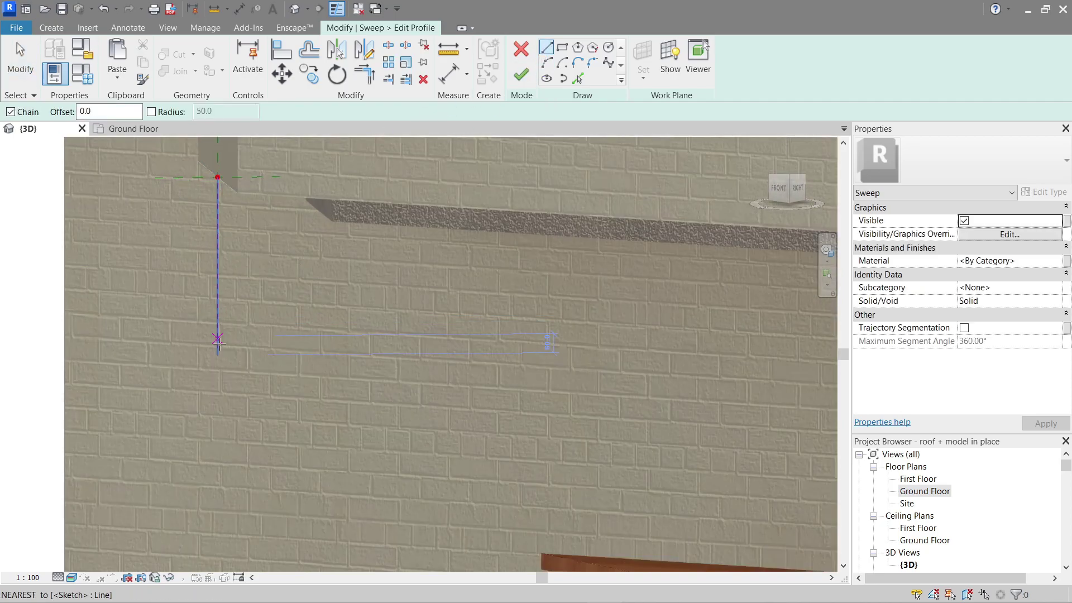
pyautogui.click(216, 354)
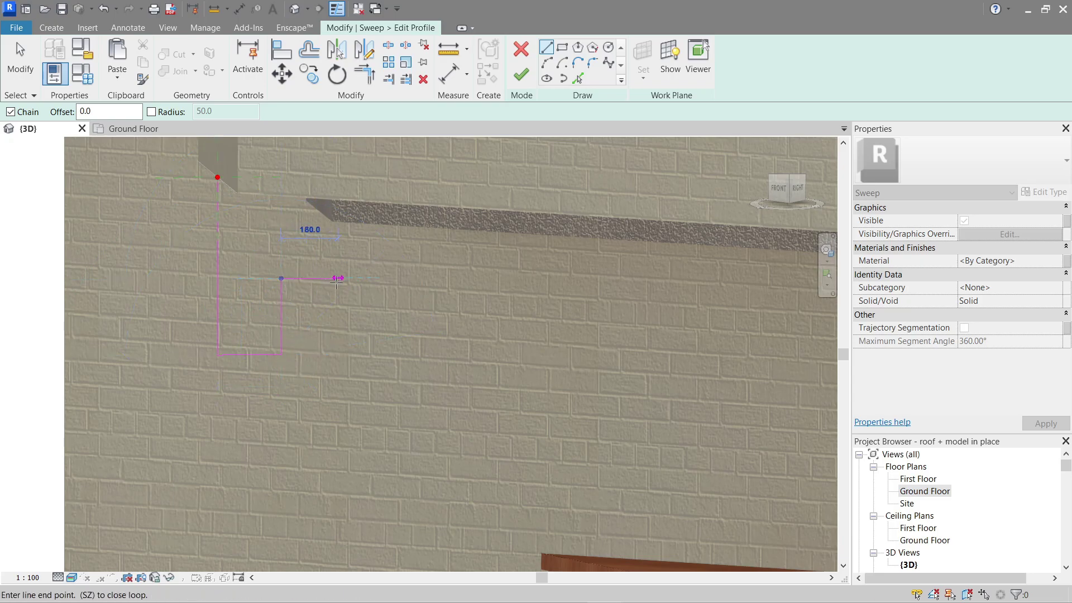
pyautogui.moveTo(337, 279)
pyautogui.keyDown('shift'); pyautogui.mouseDown(button='middle')
pyautogui.moveTo(328, 246)
pyautogui.moveTo(333, 280)
pyautogui.mouseUp(button='middle'); pyautogui.keyUp('shift')
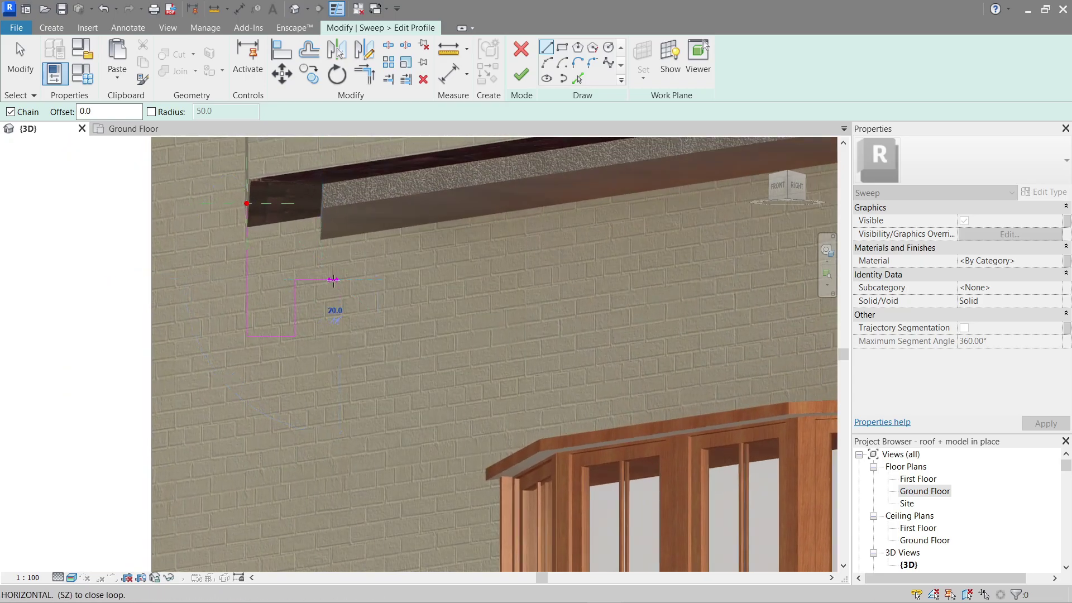
# Close the stepped profile with a vertical line near the slab's edge and a horizontal line back to the path's reference point.
pyautogui.press('Escape')
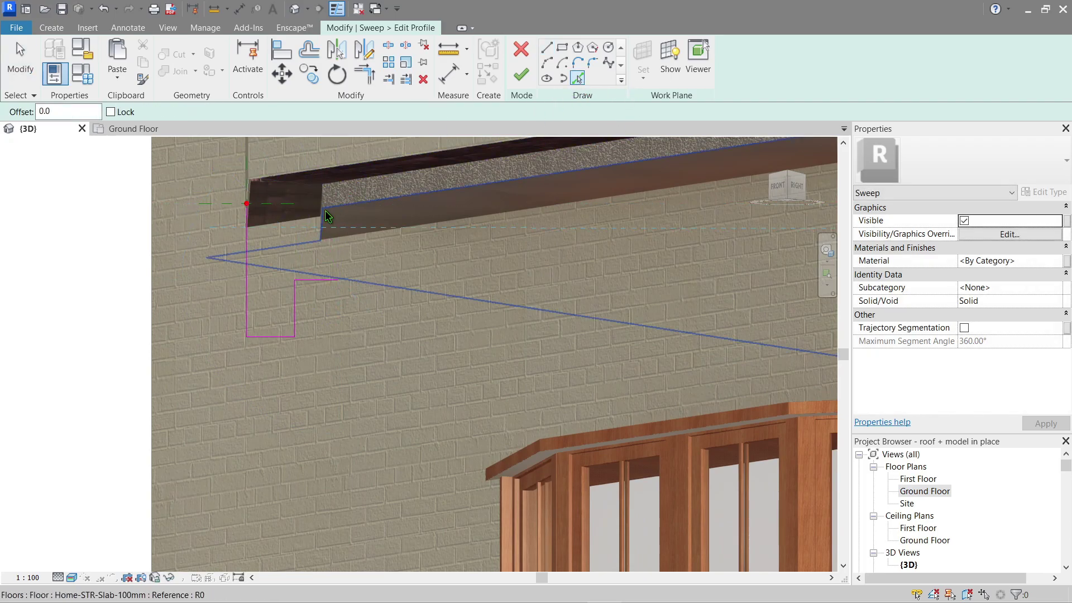
pyautogui.moveTo(326, 214); pyautogui.dragTo(455, 334, button='middle')
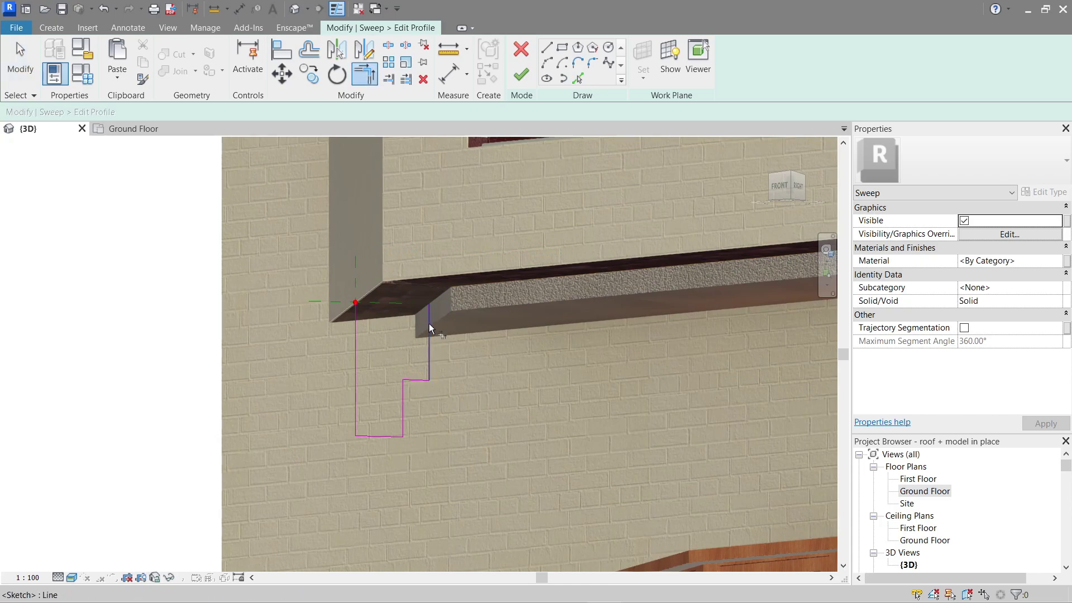
pyautogui.press('l')
pyautogui.press('i')
pyautogui.click(355, 302)
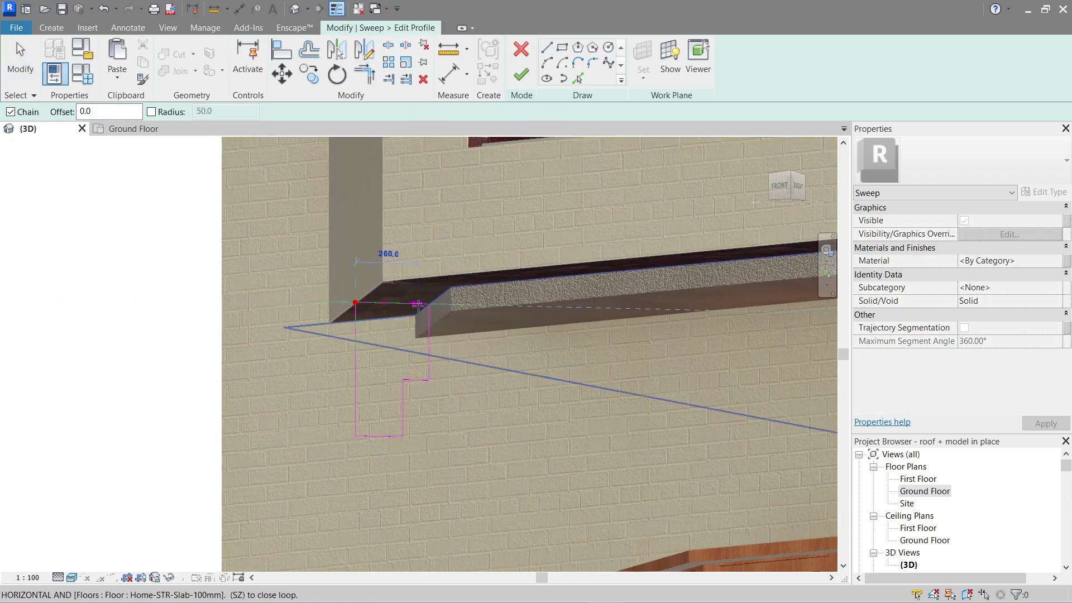
pyautogui.press('Escape')
pyautogui.keyDown('shift'); pyautogui.moveTo(438, 366); pyautogui.dragTo(472, 357, button='middle'); pyautogui.keyUp('shift')
# Finish the profile and the sweep to create the stepped trim under the wall box's side wall.
pyautogui.click(521, 84)
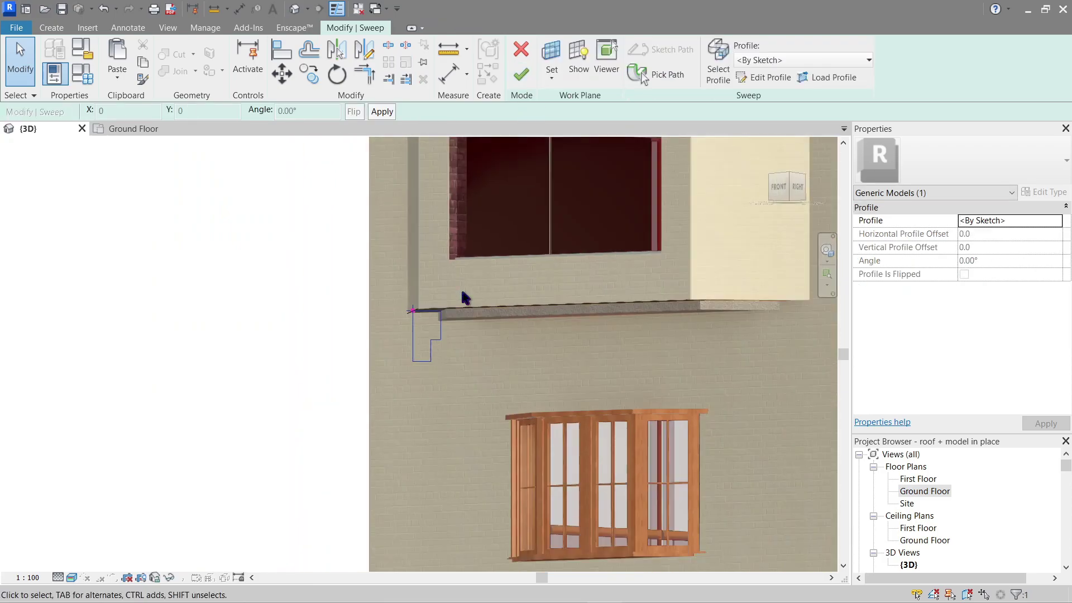
pyautogui.click(520, 75)
pyautogui.keyDown('shift'); pyautogui.moveTo(368, 304); pyautogui.dragTo(506, 375, button='middle'); pyautogui.keyUp('shift')
pyautogui.click(451, 399)
pyautogui.keyDown('shift'); pyautogui.moveTo(451, 399); pyautogui.dragTo(456, 371, button='middle'); pyautogui.keyUp('shift')
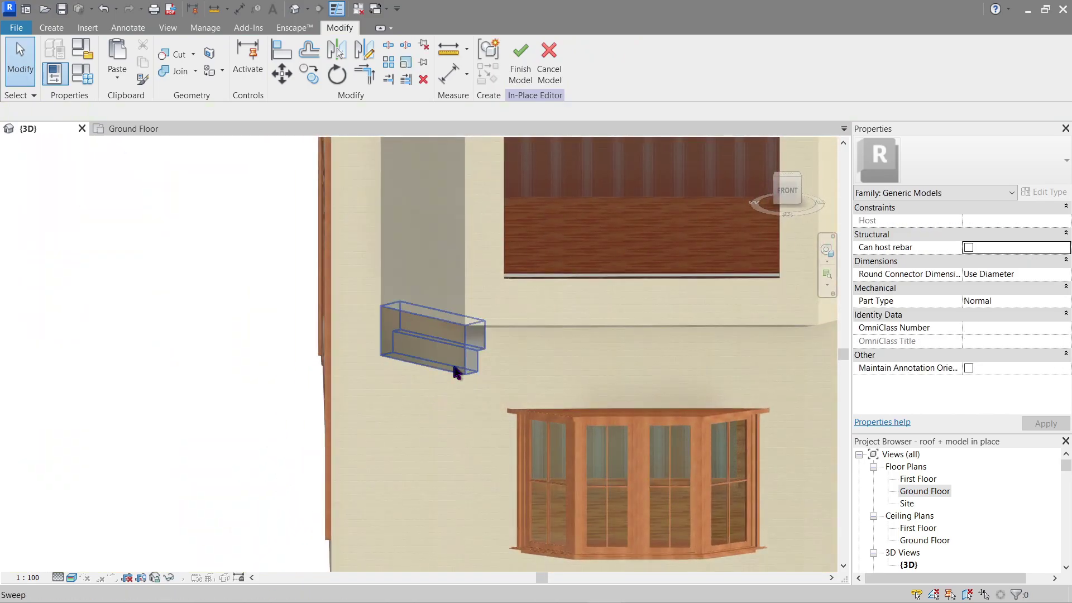
# Reopen the side wall sweep and extend its picked path past the wall box's front corner, finishing the path.
pyautogui.click(457, 371)
pyautogui.click(523, 70)
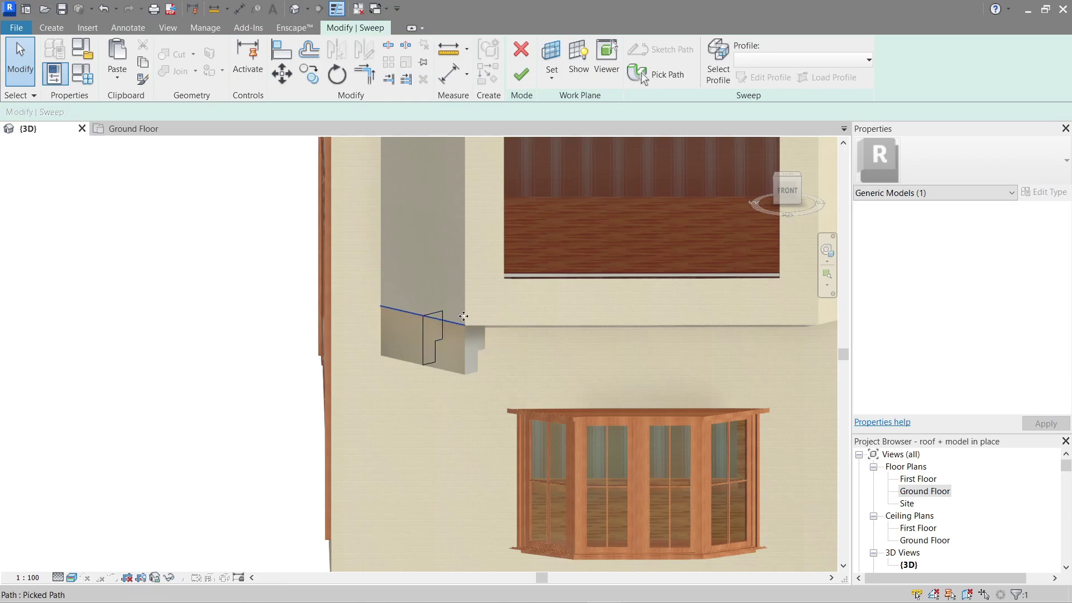
pyautogui.click(659, 74)
pyautogui.click(474, 327)
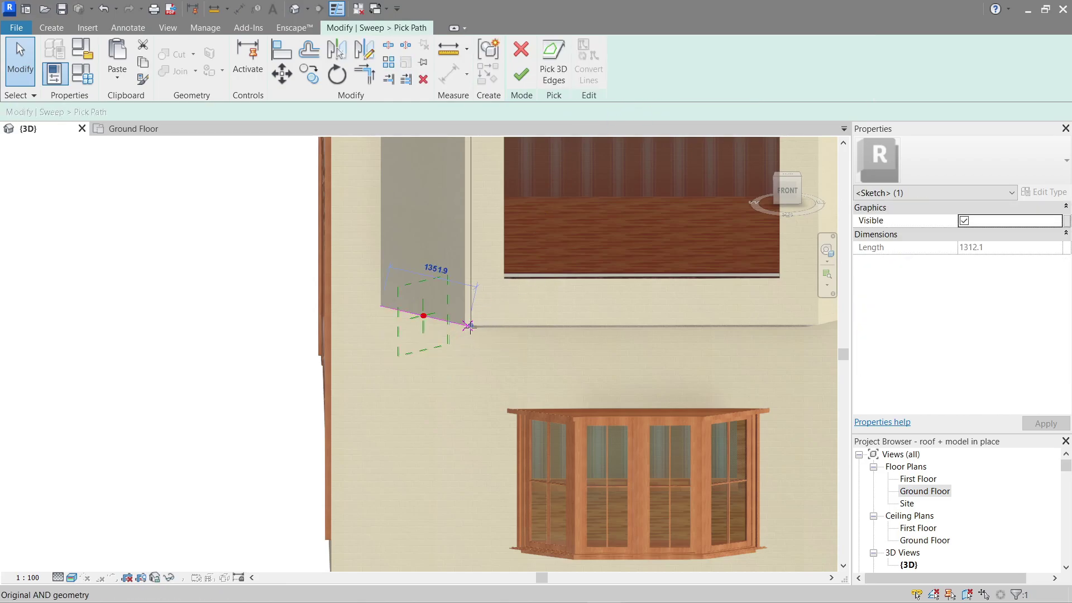
pyautogui.click(530, 82)
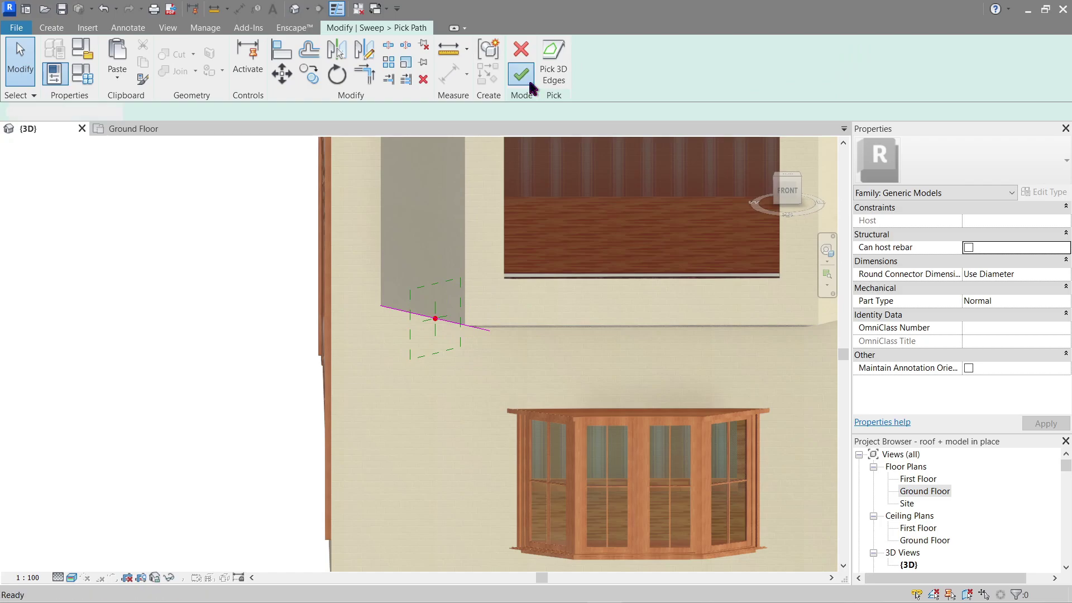
# Open the sweep's stepped profile, copy its sketch lines to the clipboard, and finish the profile.
pyautogui.doubleClick(432, 350)
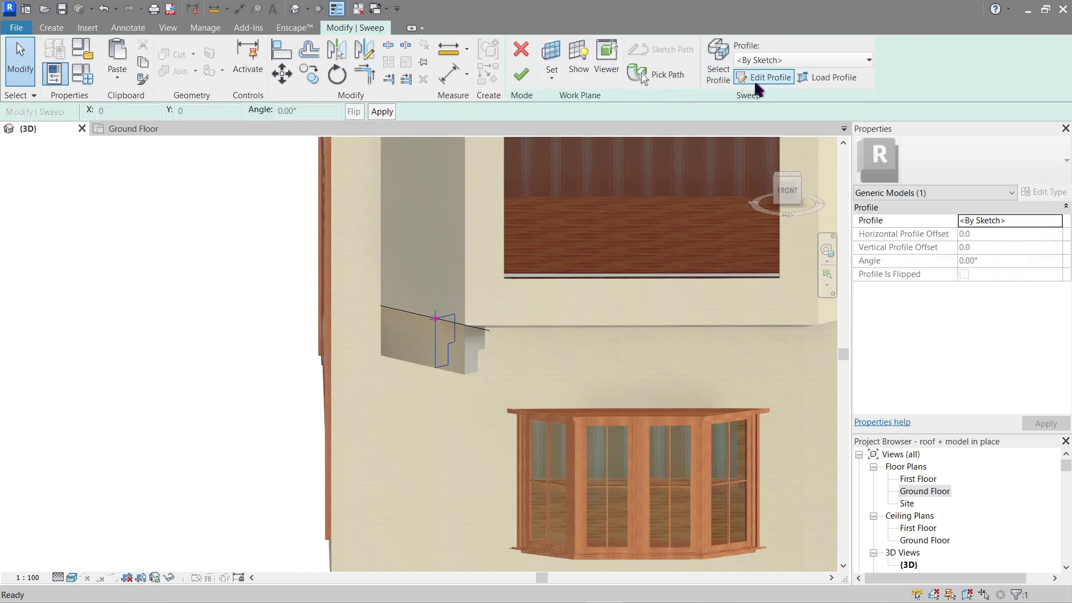
pyautogui.click(755, 83)
pyautogui.moveTo(383, 268); pyautogui.dragTo(495, 446)
pyautogui.hotkey('ctrl', 'c')
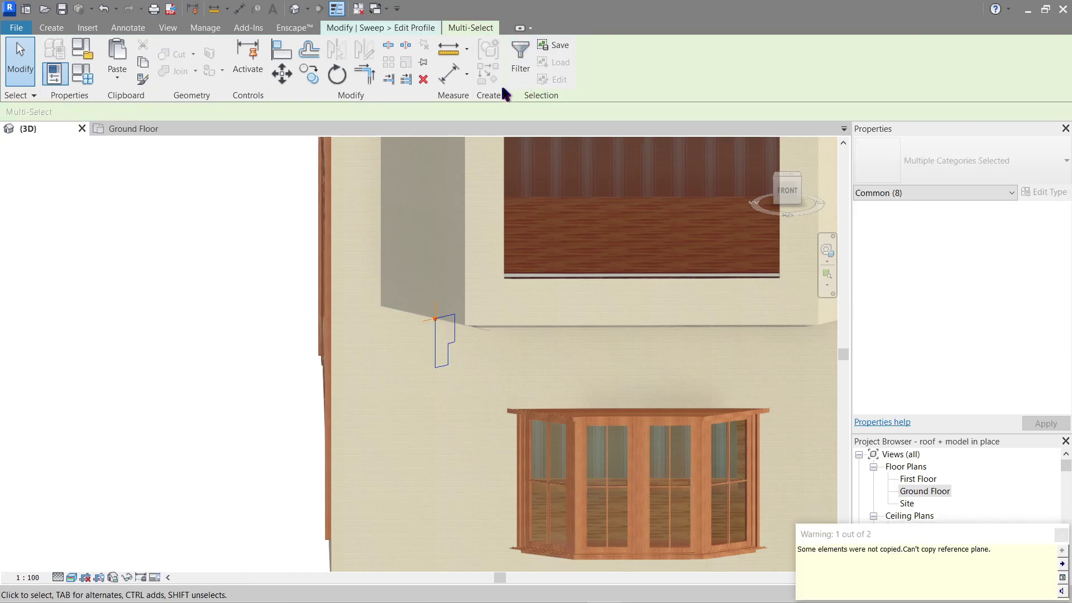
pyautogui.press('Escape')
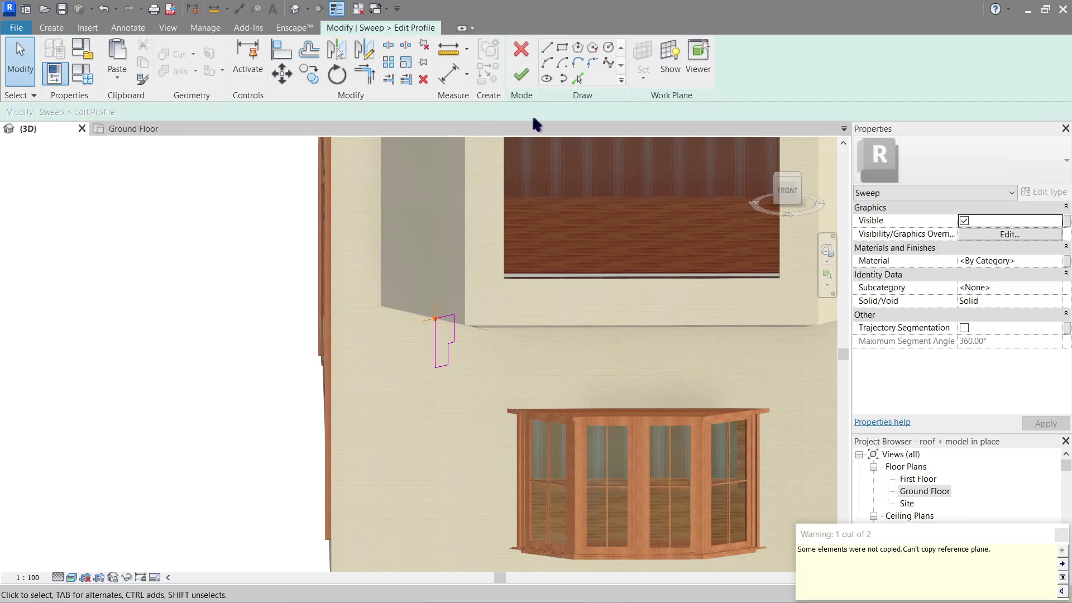
pyautogui.press('Tab')
pyautogui.click(434, 364)
pyautogui.click(520, 78)
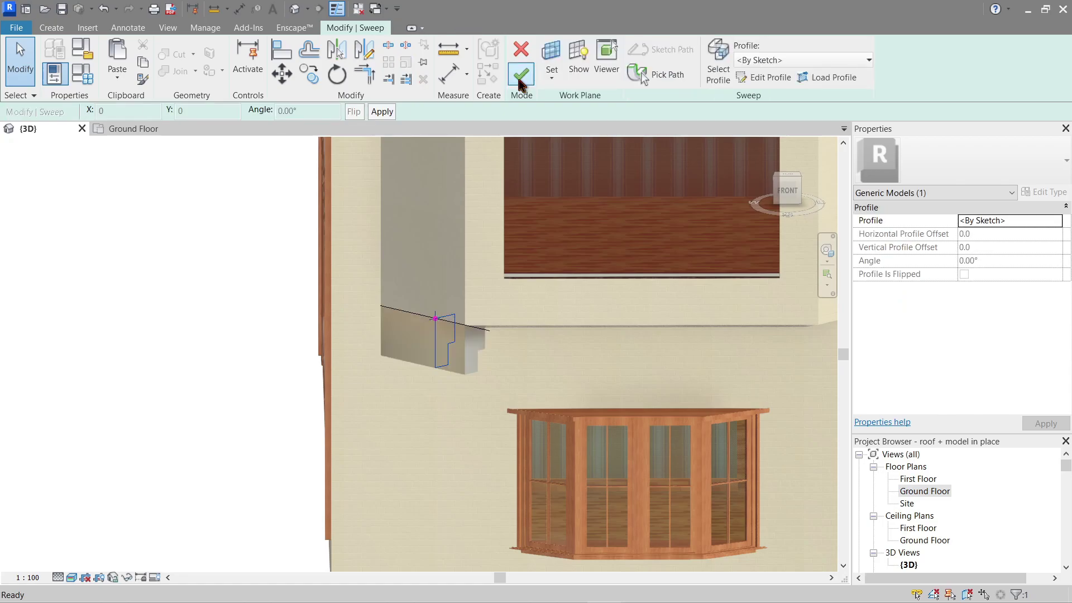
# Check the sweep from several angles, finish its edit and deselect it.
pyautogui.click(538, 383)
pyautogui.keyDown('shift'); pyautogui.moveTo(538, 382); pyautogui.dragTo(601, 257, button='middle'); pyautogui.keyUp('shift')
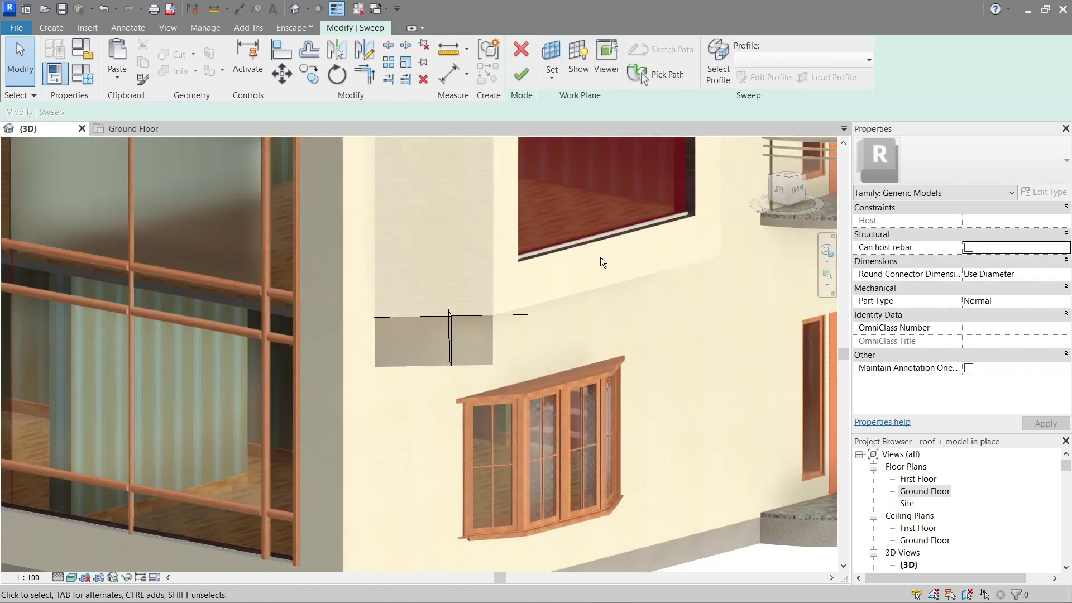
pyautogui.keyDown('shift'); pyautogui.moveTo(569, 298); pyautogui.dragTo(472, 333, button='middle'); pyautogui.keyUp('shift')
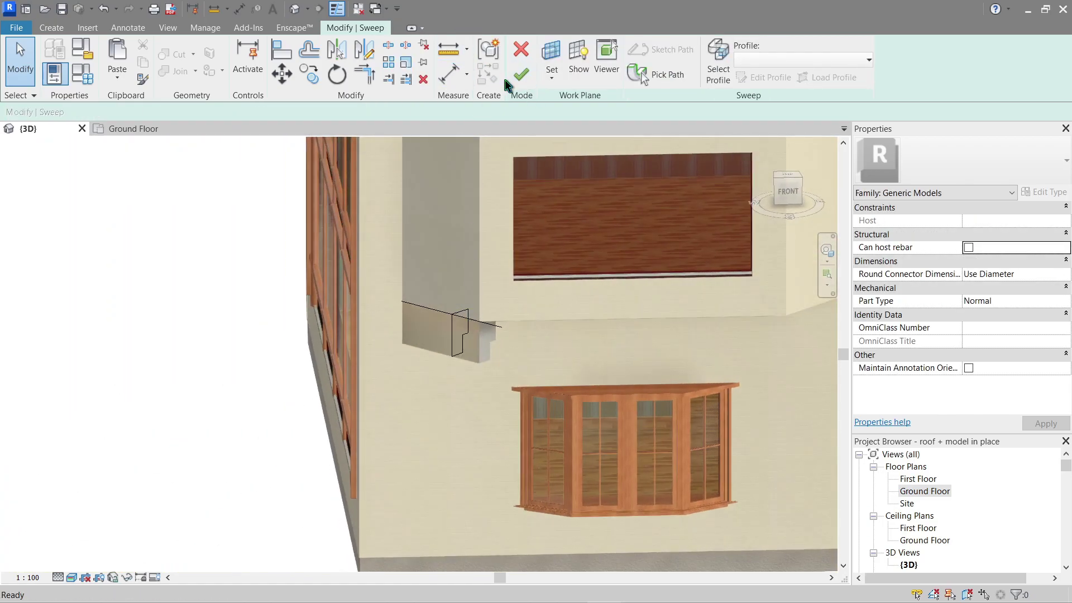
pyautogui.click(48, 28)
pyautogui.keyDown('shift'); pyautogui.moveTo(390, 373); pyautogui.dragTo(431, 136, button='middle'); pyautogui.keyUp('shift')
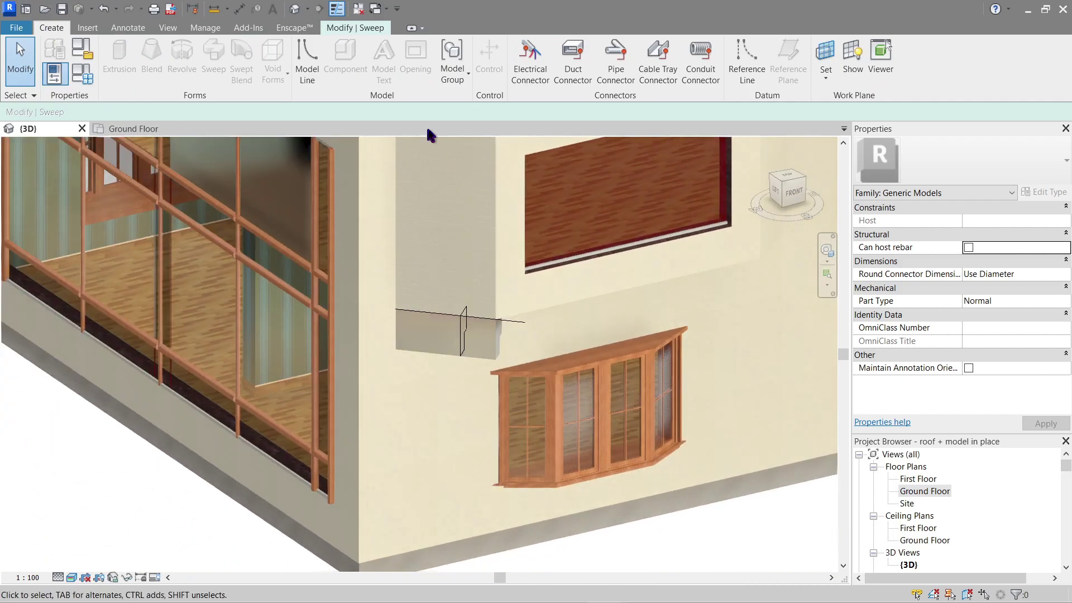
pyautogui.click(338, 29)
pyautogui.click(523, 75)
pyautogui.moveTo(606, 313); pyautogui.dragTo(447, 391, button='middle')
pyautogui.click(505, 407)
# Start a second sweep with the wall box's opposite side wall lower edge as path and open its profile for sketching.
pyautogui.click(52, 28)
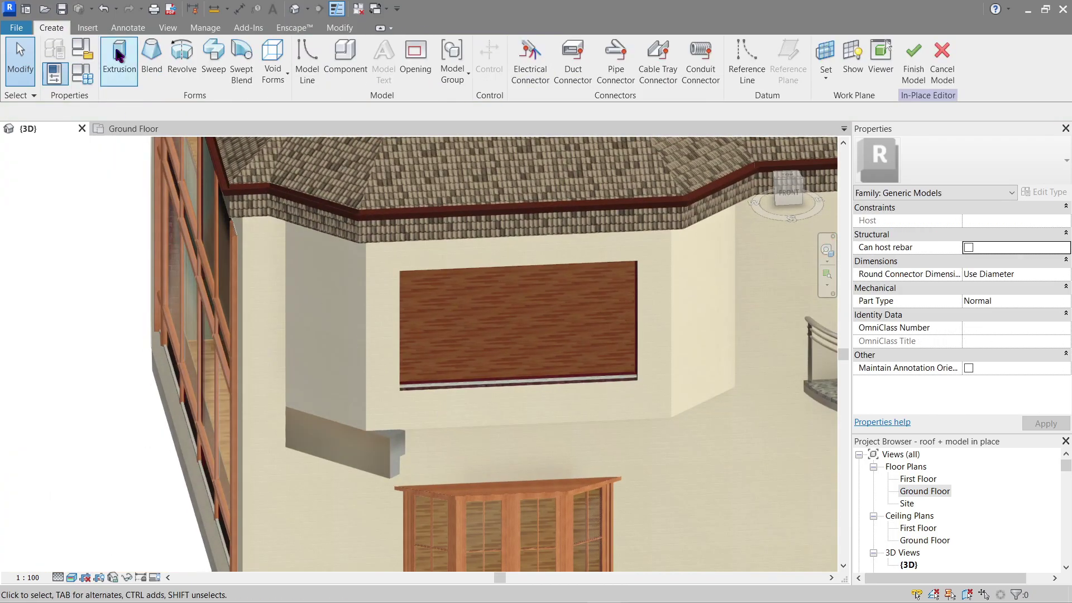
pyautogui.click(218, 79)
pyautogui.click(675, 72)
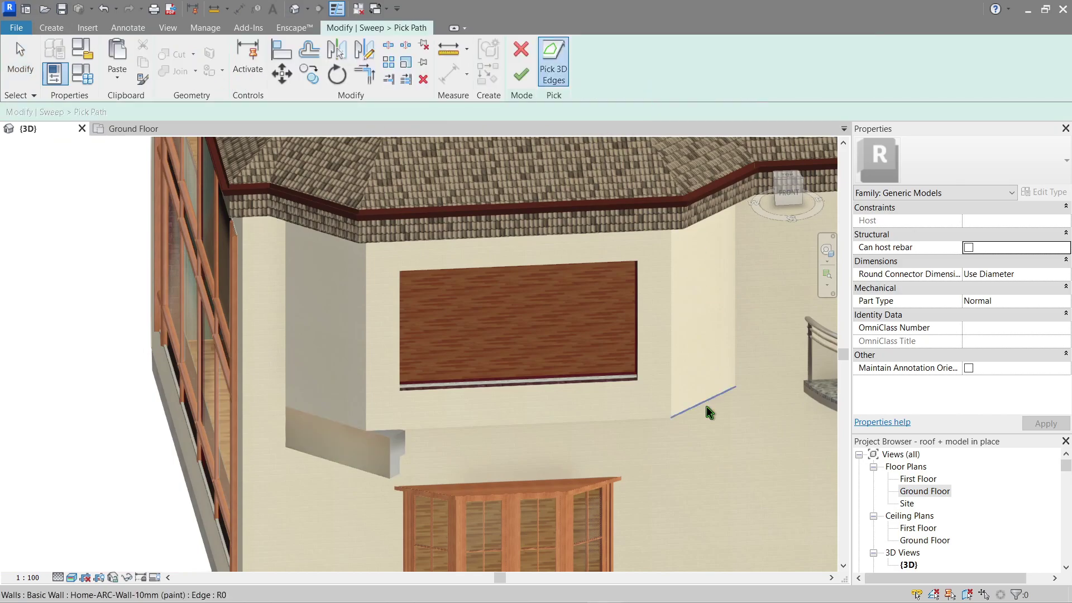
pyautogui.keyDown('shift'); pyautogui.moveTo(581, 254); pyautogui.dragTo(540, 202, button='middle'); pyautogui.keyUp('shift')
pyautogui.click(718, 80)
pyautogui.click(756, 81)
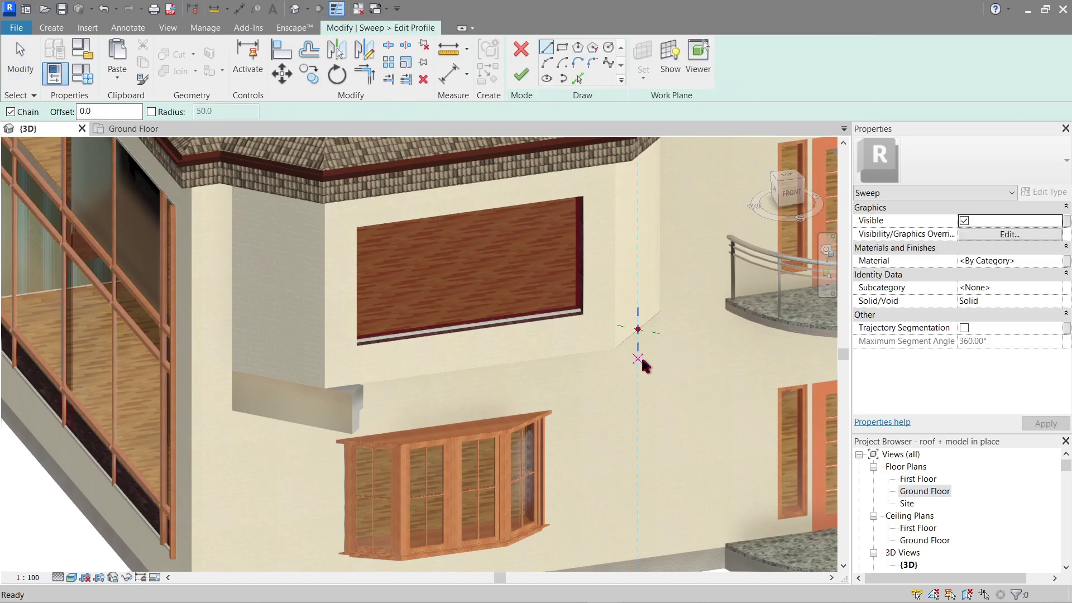
# Paste the copied stepped profile just below the path's profile point.
pyautogui.scroll(1, 635, 364)
pyautogui.hotkey('ctrl', 'v')
pyautogui.click(619, 404)
pyautogui.click(639, 428)
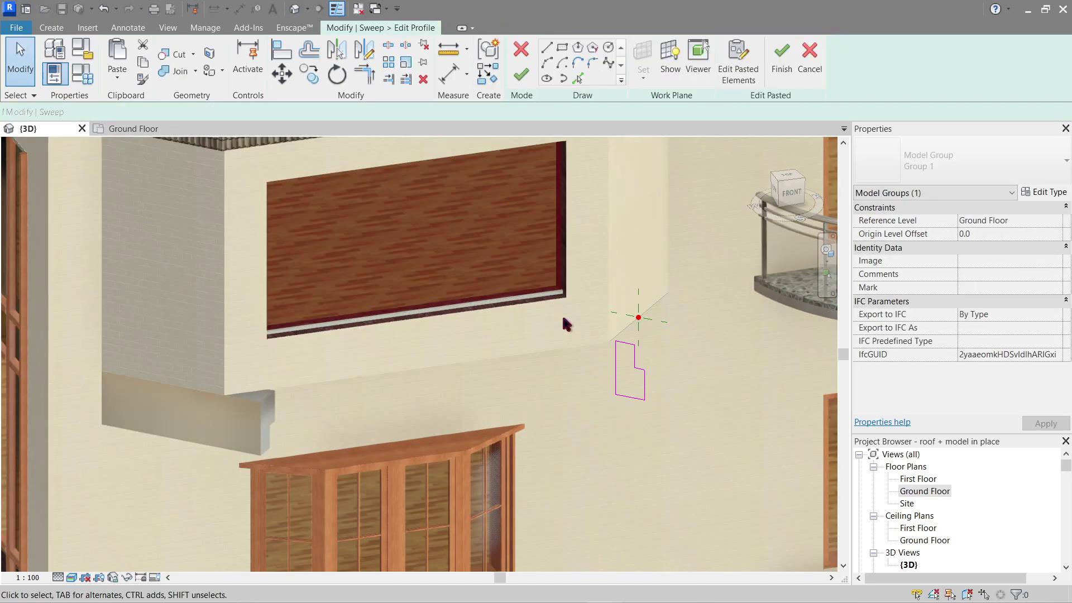
# Rotate the pasted profile lines 180 degrees so the profile's steps face the other way.
pyautogui.moveTo(562, 316); pyautogui.dragTo(666, 451)
pyautogui.press('r')
pyautogui.press('o')
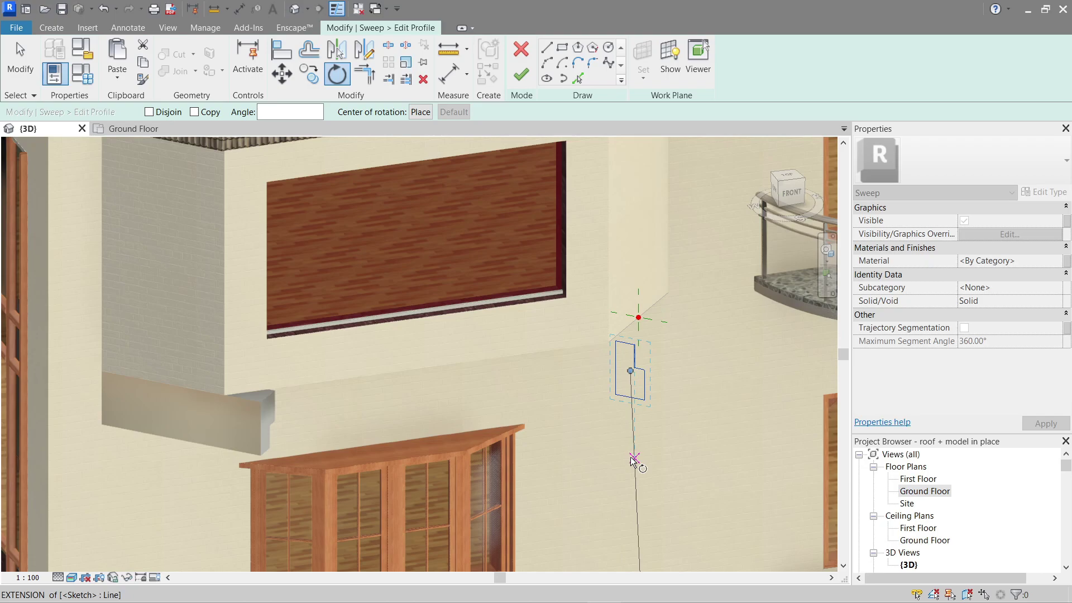
pyautogui.click(632, 457)
pyautogui.write('180')
pyautogui.press('Return')
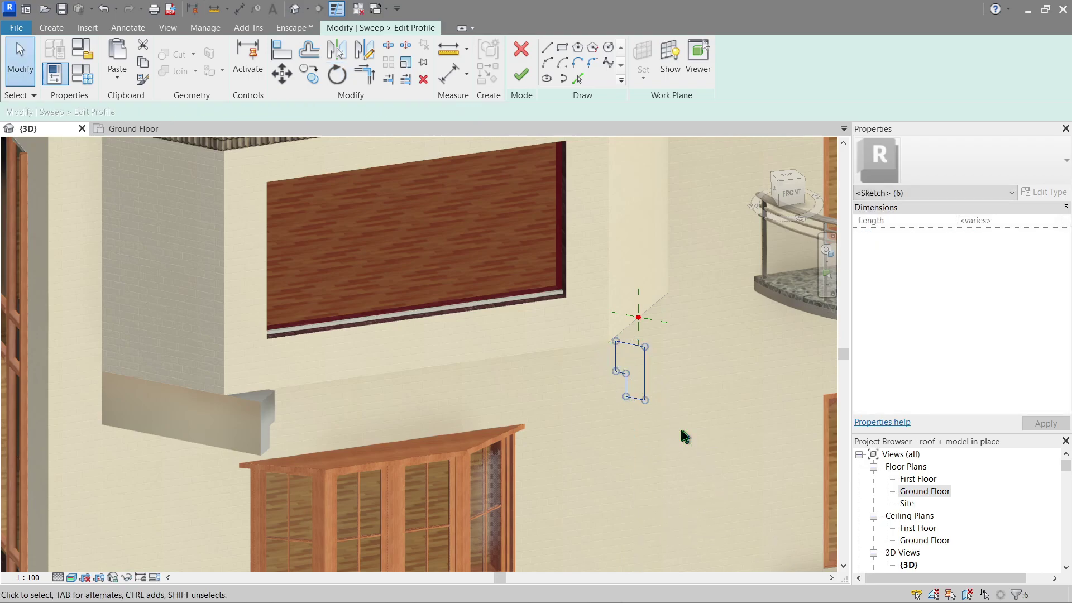
# Move the rotated profile so its upper corner on the straight side lands on the path's profile point.
pyautogui.click(685, 437)
pyautogui.moveTo(677, 433)
pyautogui.keyDown('shift'); pyautogui.mouseDown(button='middle')
pyautogui.moveTo(534, 376)
pyautogui.moveTo(557, 354)
pyautogui.moveTo(710, 366)
pyautogui.moveTo(660, 390)
pyautogui.moveTo(675, 394)
pyautogui.mouseUp(button='middle'); pyautogui.keyUp('shift')
pyautogui.moveTo(681, 416); pyautogui.dragTo(712, 440)
pyautogui.scroll(3, 652, 375)
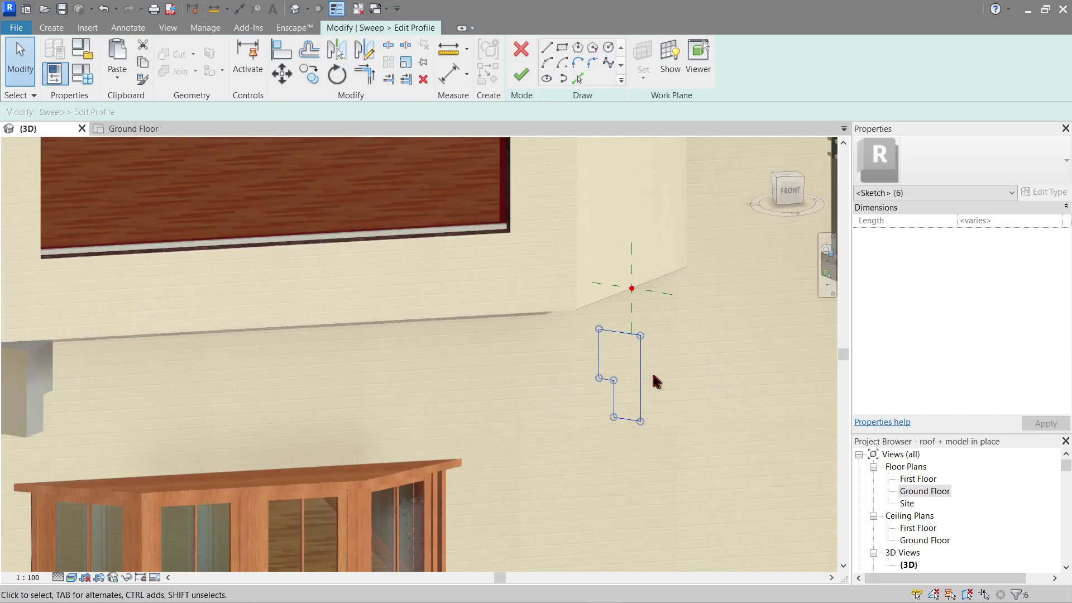
pyautogui.press('m')
pyautogui.press('v')
pyautogui.click(637, 323)
pyautogui.click(625, 262)
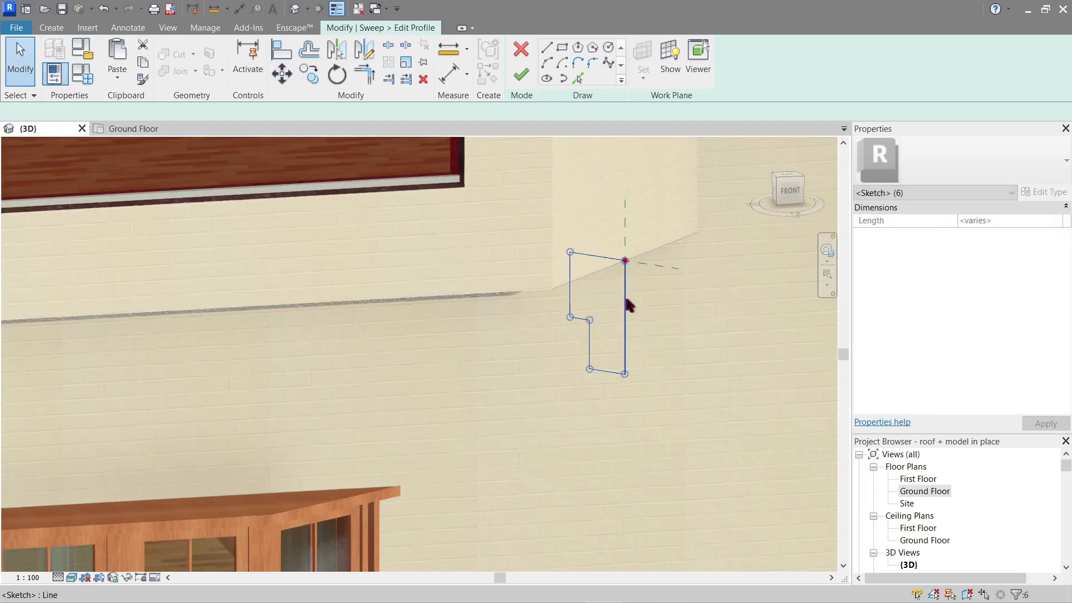
pyautogui.keyDown('shift'); pyautogui.moveTo(622, 291); pyautogui.dragTo(619, 260, button='middle'); pyautogui.keyUp('shift')
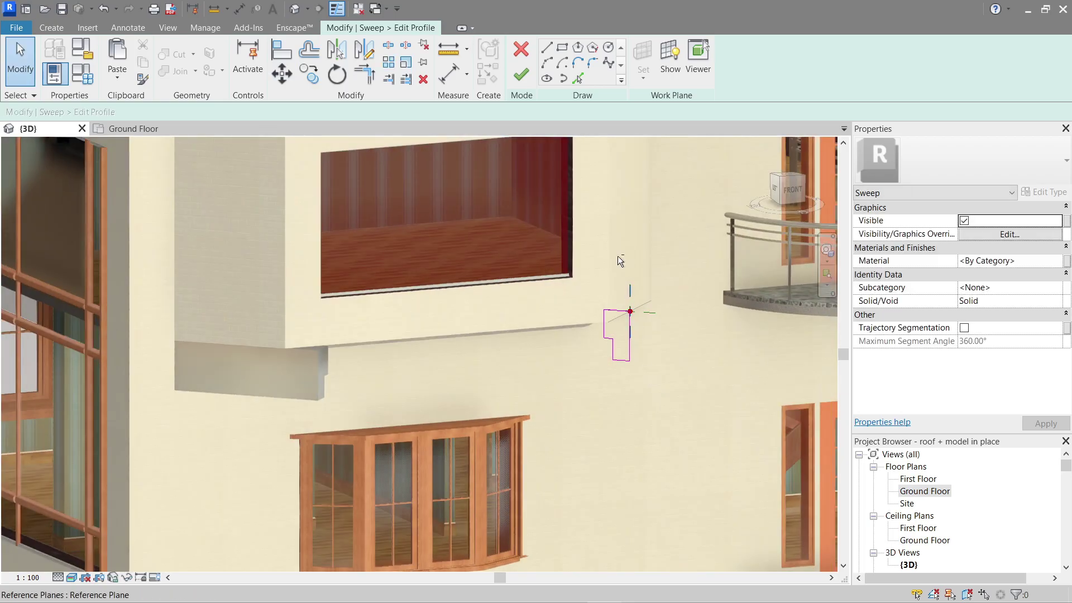
# Finish the profile, extend the sweep's picked path past the wall box's front corner, and finish the sweep.
pyautogui.click(521, 74)
pyautogui.click(670, 73)
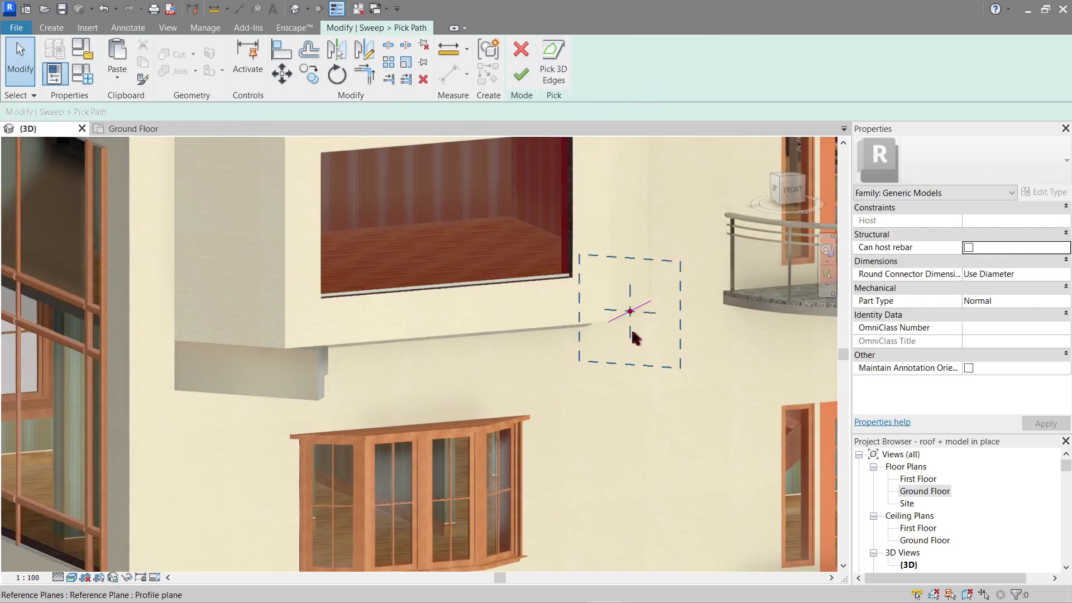
pyautogui.click(610, 325)
pyautogui.click(521, 76)
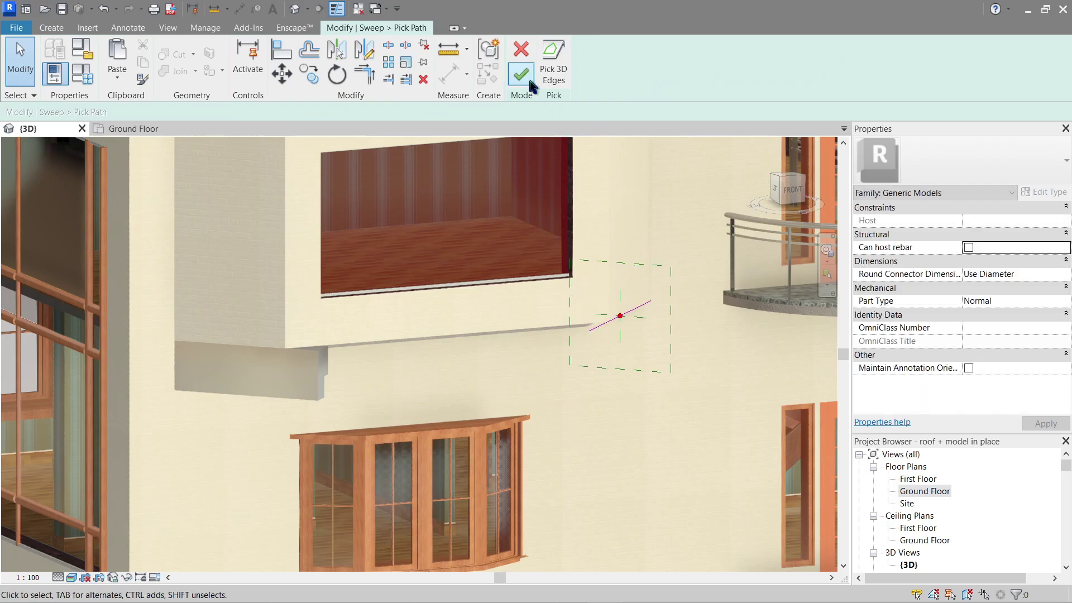
pyautogui.click(520, 75)
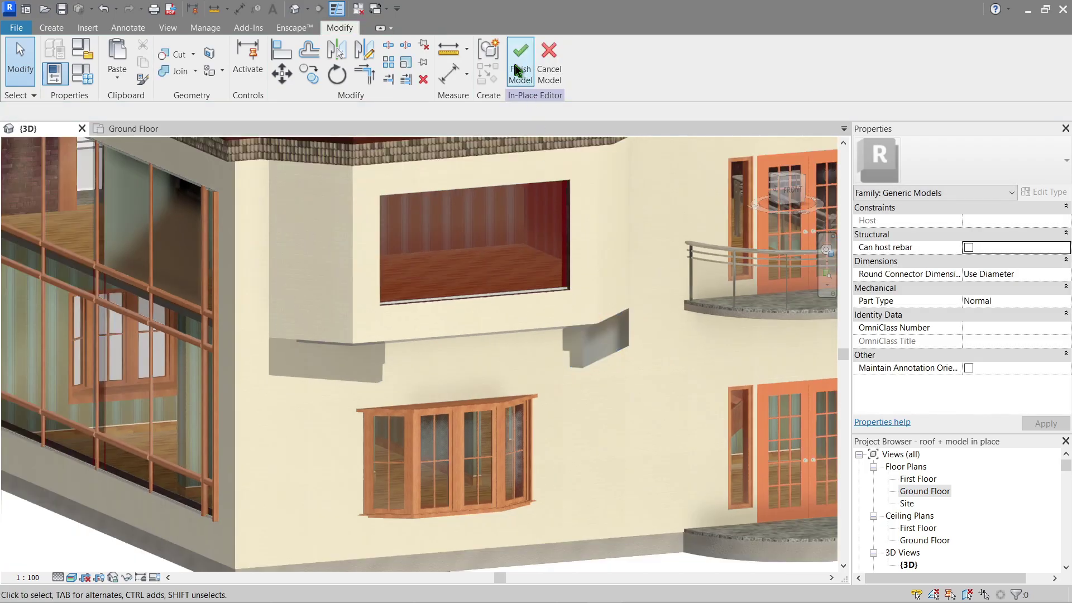
# Finish the in-place model and check both stepped trims beneath the wall box from different angles.
pyautogui.click(521, 56)
pyautogui.keyDown('shift'); pyautogui.moveTo(560, 374); pyautogui.dragTo(593, 361, button='middle'); pyautogui.keyUp('shift')
pyautogui.moveTo(520, 486); pyautogui.dragTo(508, 411, button='middle')
pyautogui.scroll(1, 507, 412)
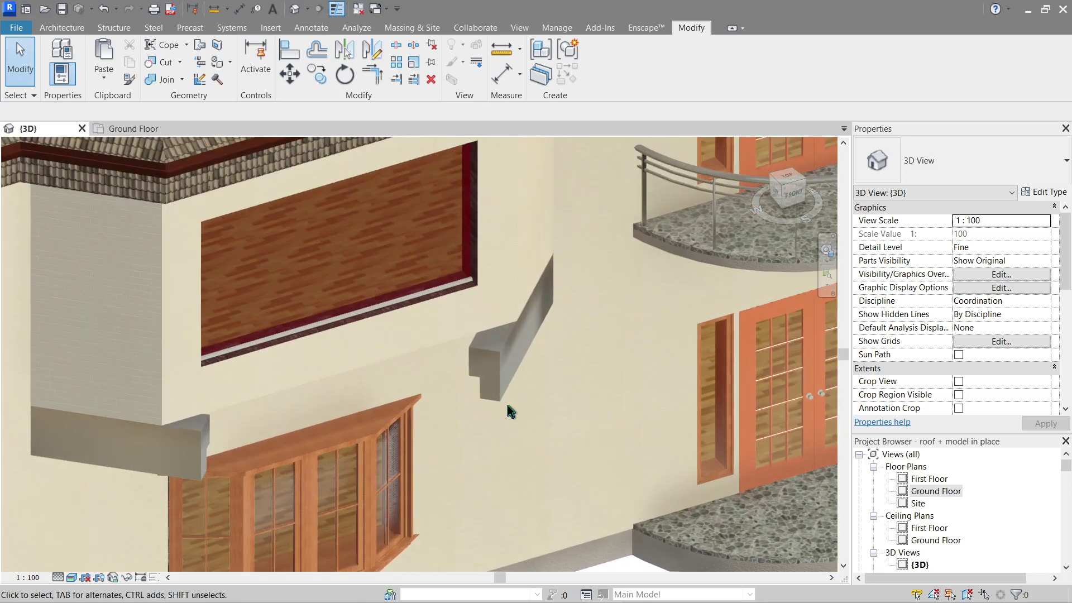
pyautogui.scroll(-1, 533, 467)
pyautogui.keyDown('shift'); pyautogui.moveTo(538, 472); pyautogui.dragTo(510, 397, button='middle'); pyautogui.keyUp('shift')
# Reopen the stepped trims for in-place editing and start a void extrusion.
pyautogui.click(502, 370)
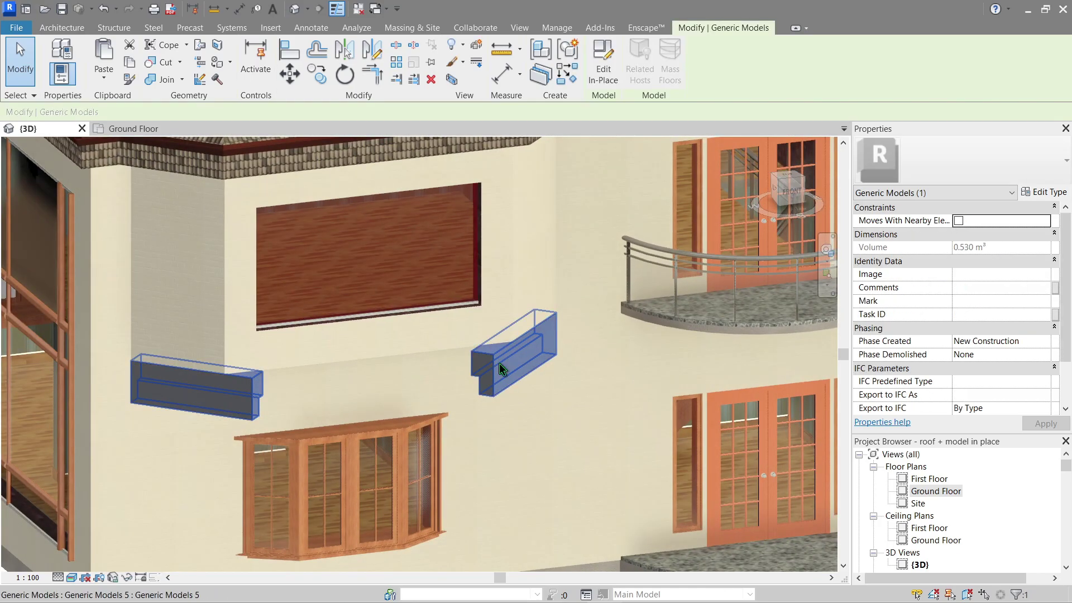
pyautogui.click(595, 85)
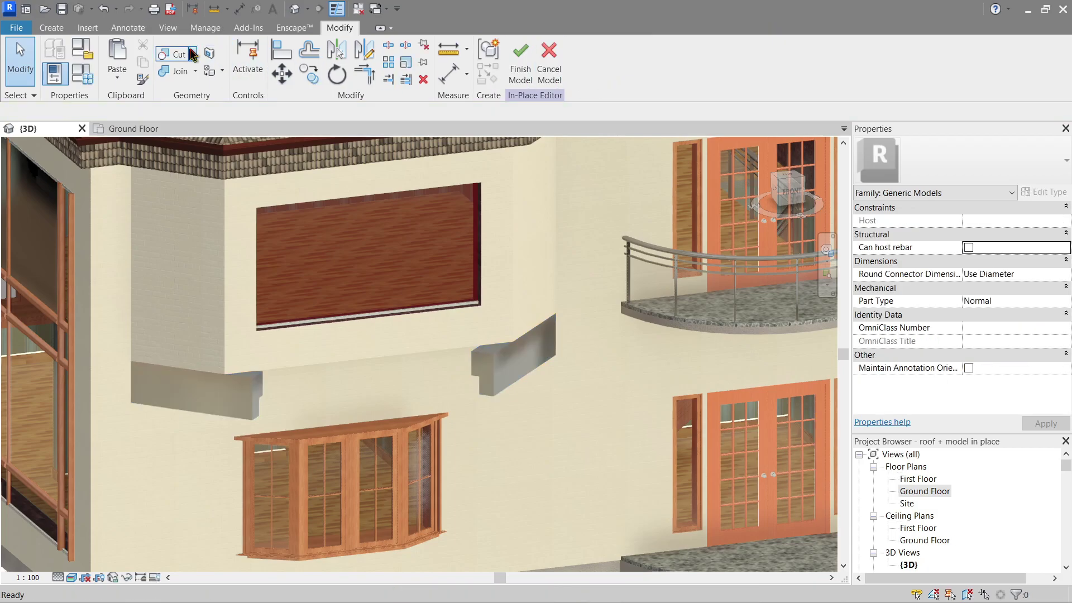
pyautogui.click(52, 28)
pyautogui.click(275, 84)
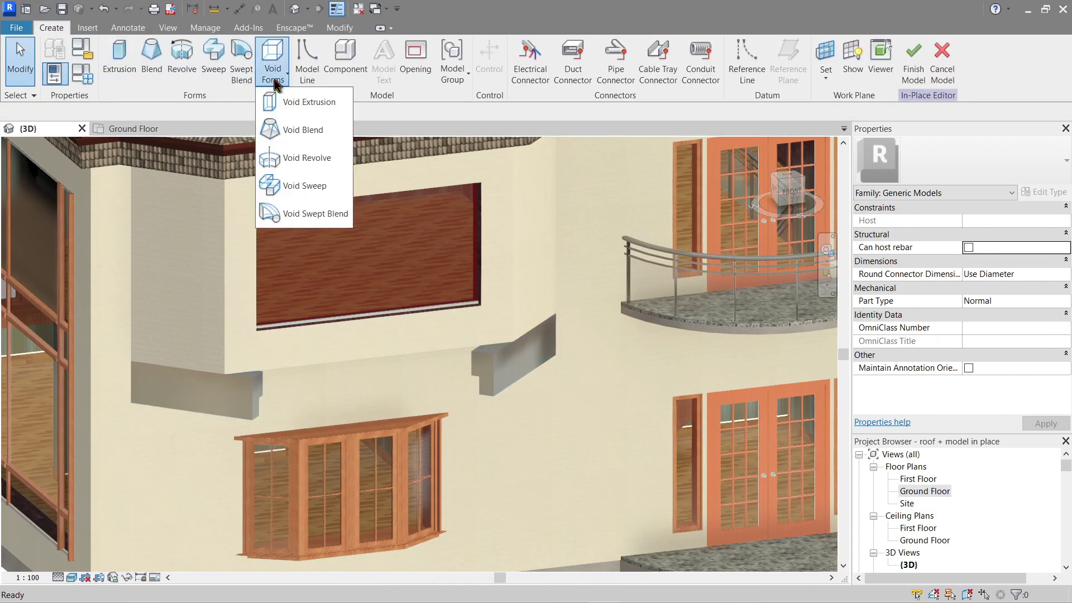
pyautogui.click(297, 103)
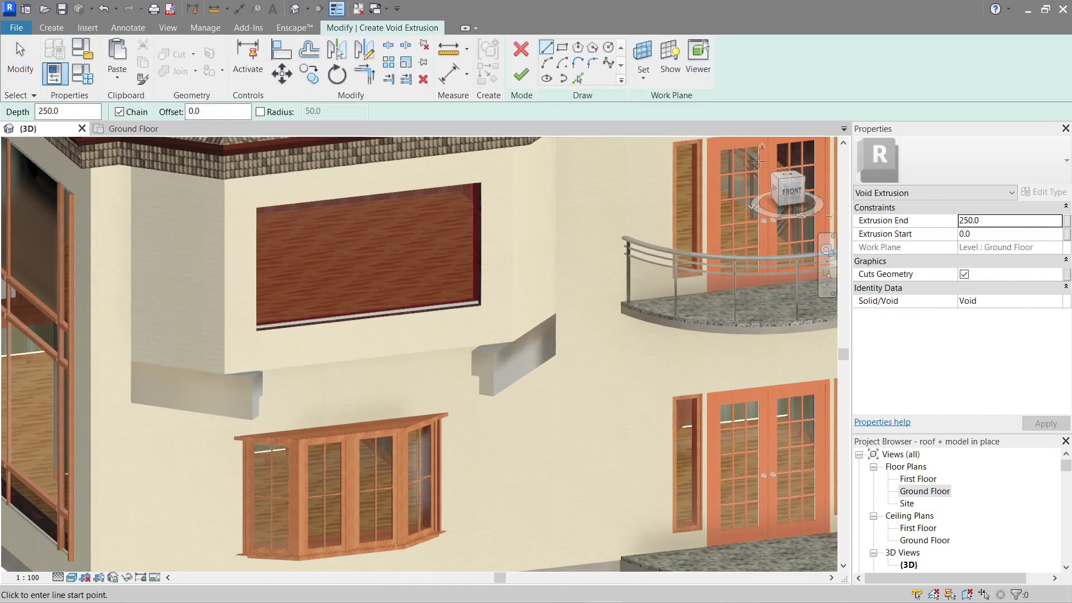
# In the top view, sketch a void rectangle about 6478 mm long across the front of the wall box.
pyautogui.click(787, 180)
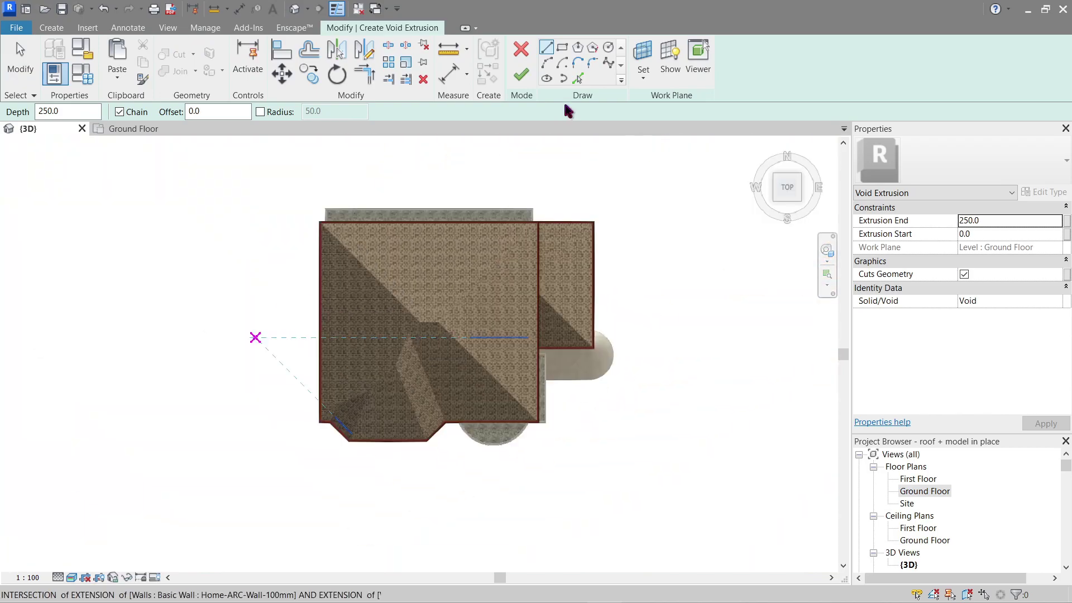
pyautogui.click(562, 48)
pyautogui.scroll(4, 296, 447)
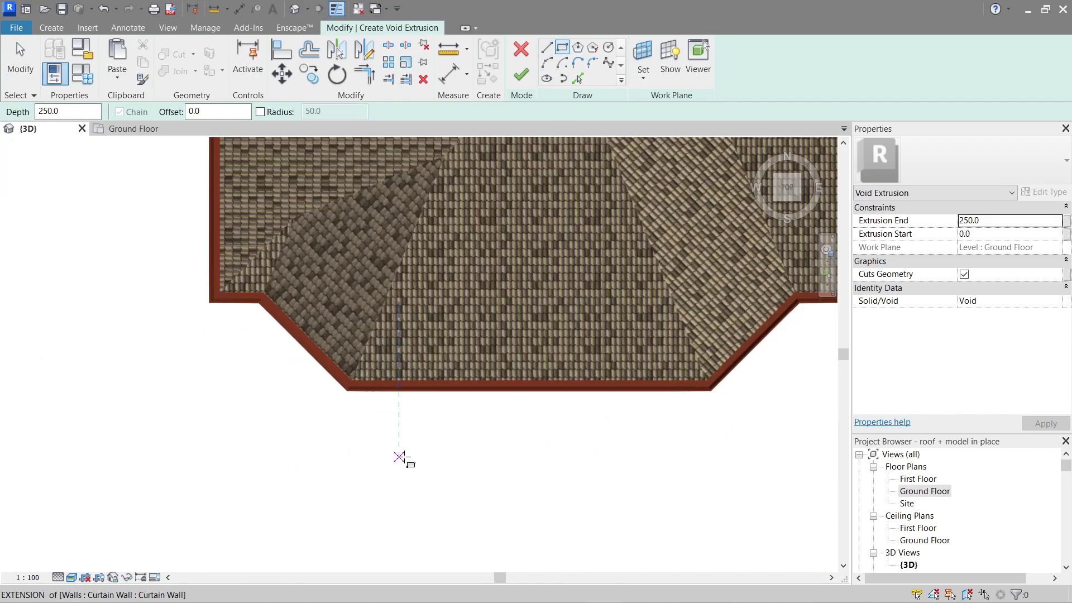
pyautogui.click(263, 365)
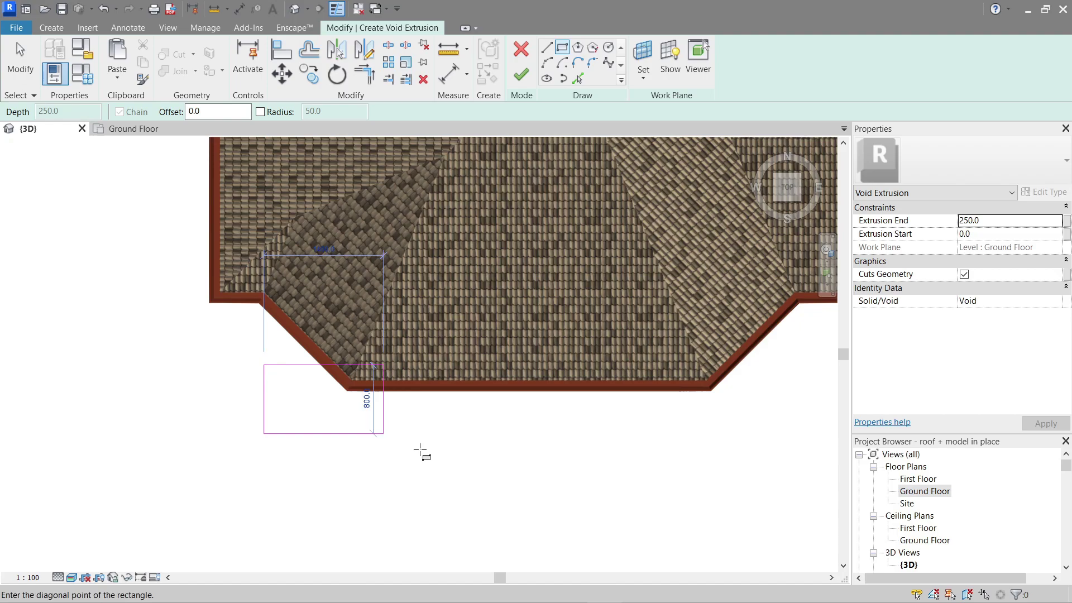
pyautogui.click(776, 469)
pyautogui.scroll(-2, 781, 472)
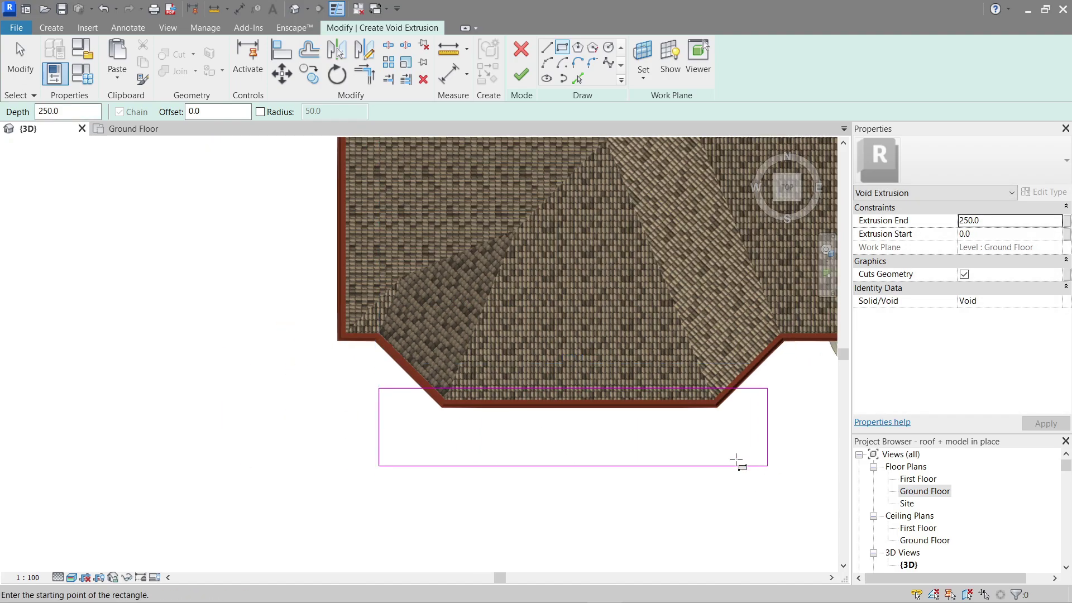
pyautogui.press('Escape')
# Align the void rectangle's house-side long edge with the wall box's front face.
pyautogui.scroll(-1, 650, 480)
pyautogui.middleClick(657, 469)
pyautogui.middleClick(657, 469)
pyautogui.scroll(-1, 402, 452)
pyautogui.moveTo(422, 437); pyautogui.dragTo(648, 204, button='middle')
pyautogui.scroll(3, 491, 321)
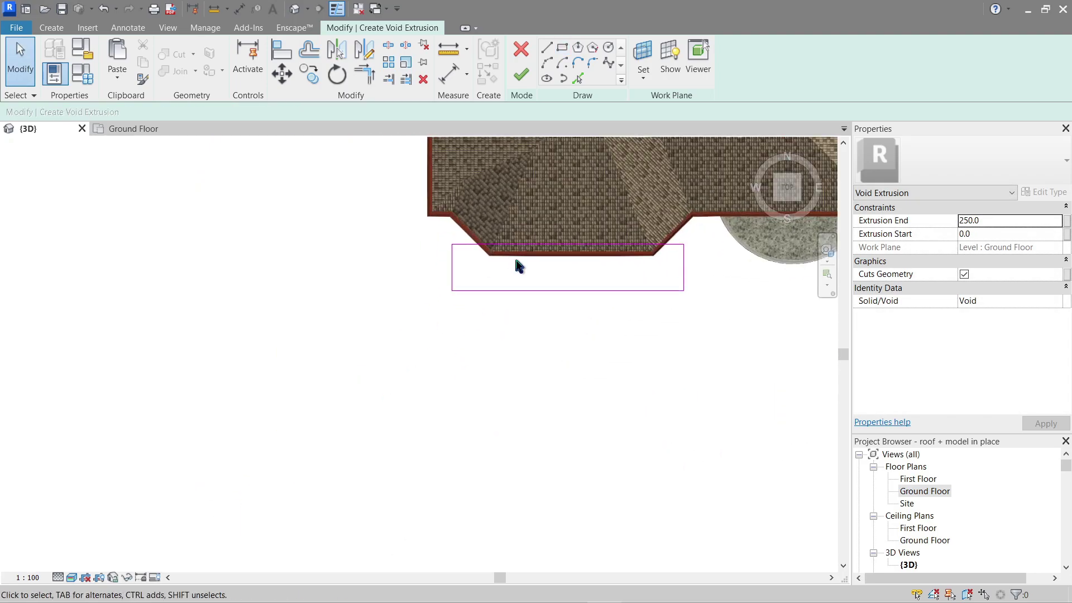
pyautogui.moveTo(519, 265)
pyautogui.keyDown('shift'); pyautogui.mouseDown(button='middle')
pyautogui.moveTo(480, 400)
pyautogui.moveTo(453, 322)
pyautogui.moveTo(340, 337)
pyautogui.mouseUp(button='middle'); pyautogui.keyUp('shift')
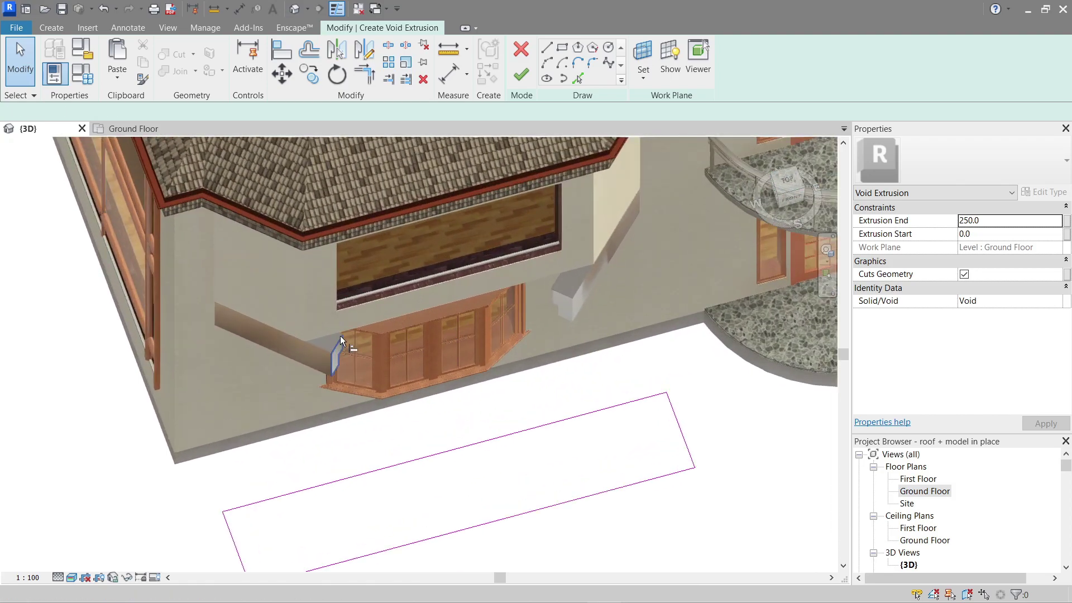
pyautogui.press('a')
pyautogui.press('l')
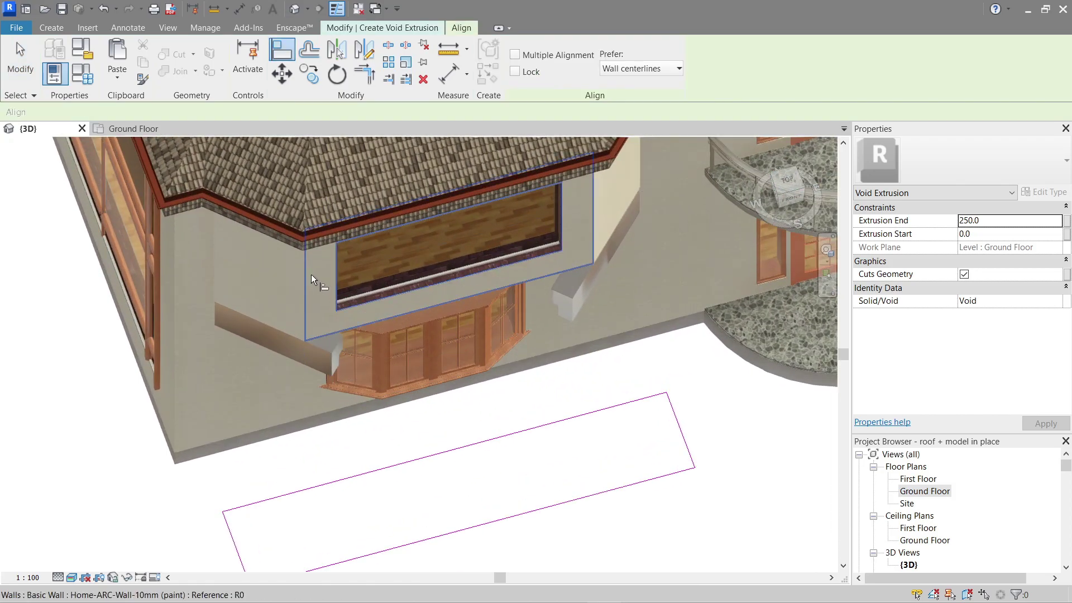
pyautogui.click(311, 276)
pyautogui.click(343, 480)
pyautogui.press('Escape')
# Align the void rectangle's outer long edge with the projecting end face of the stepped trim.
pyautogui.scroll(-2, 350, 454)
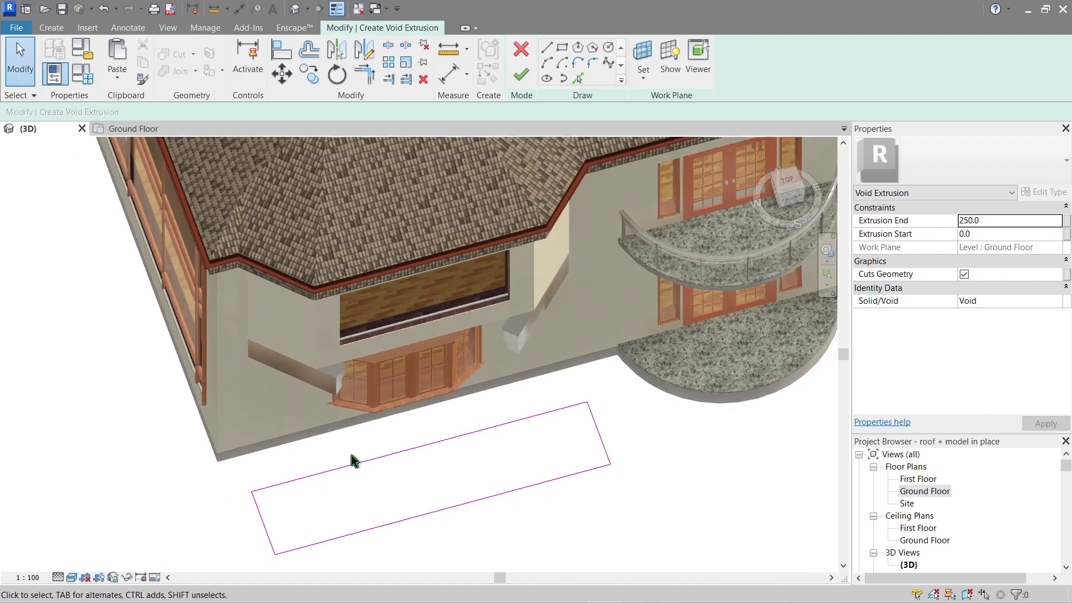
pyautogui.scroll(4, 350, 454)
pyautogui.press('a')
pyautogui.press('l')
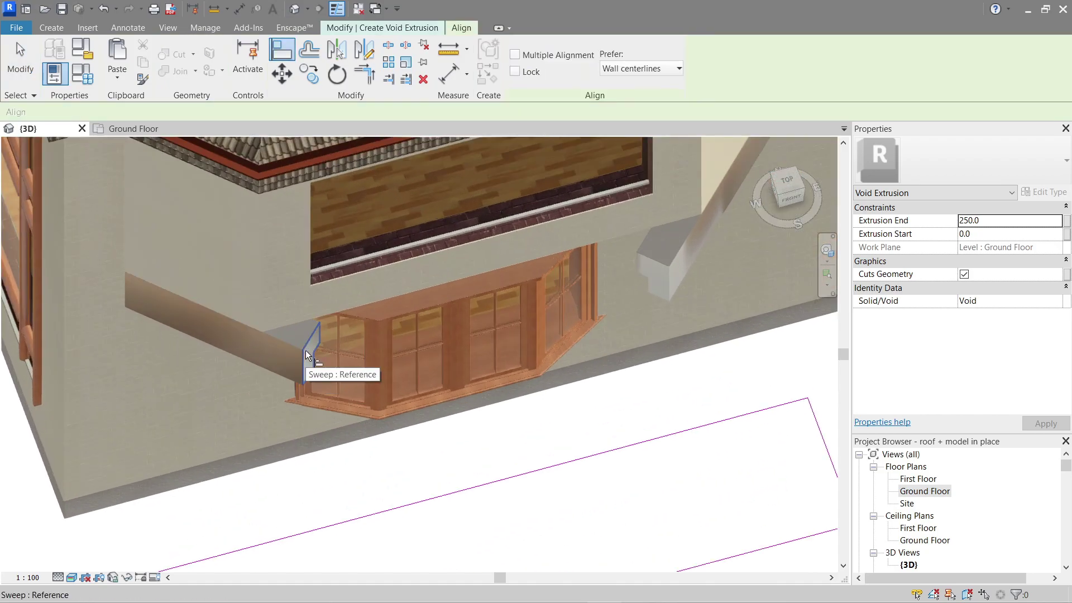
pyautogui.click(304, 353)
pyautogui.keyDown('ctrl'); pyautogui.scroll(-3, 397, 280); pyautogui.keyUp('ctrl')
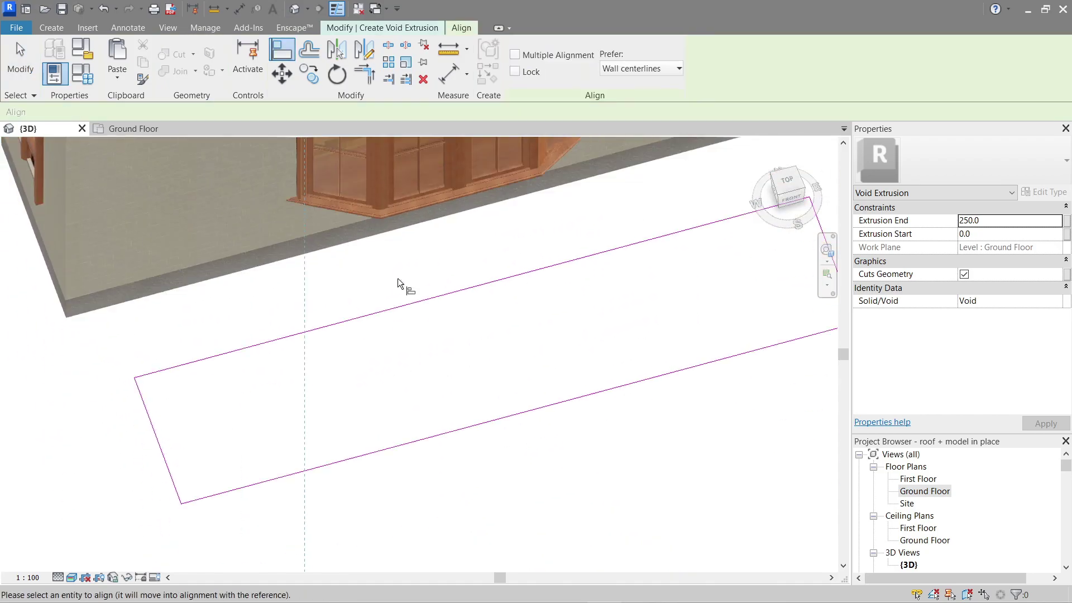
pyautogui.moveTo(397, 278); pyautogui.dragTo(398, 271, button='middle')
pyautogui.click(421, 435)
pyautogui.scroll(-2, 416, 433)
pyautogui.press('Escape')
pyautogui.press('Escape')
pyautogui.moveTo(411, 419)
pyautogui.keyDown('shift'); pyautogui.mouseDown(button='middle')
pyautogui.moveTo(342, 270)
pyautogui.moveTo(296, 419)
pyautogui.moveTo(493, 378)
pyautogui.moveTo(444, 422)
pyautogui.moveTo(527, 402)
pyautogui.moveTo(410, 353)
pyautogui.mouseUp(button='middle'); pyautogui.keyUp('shift')
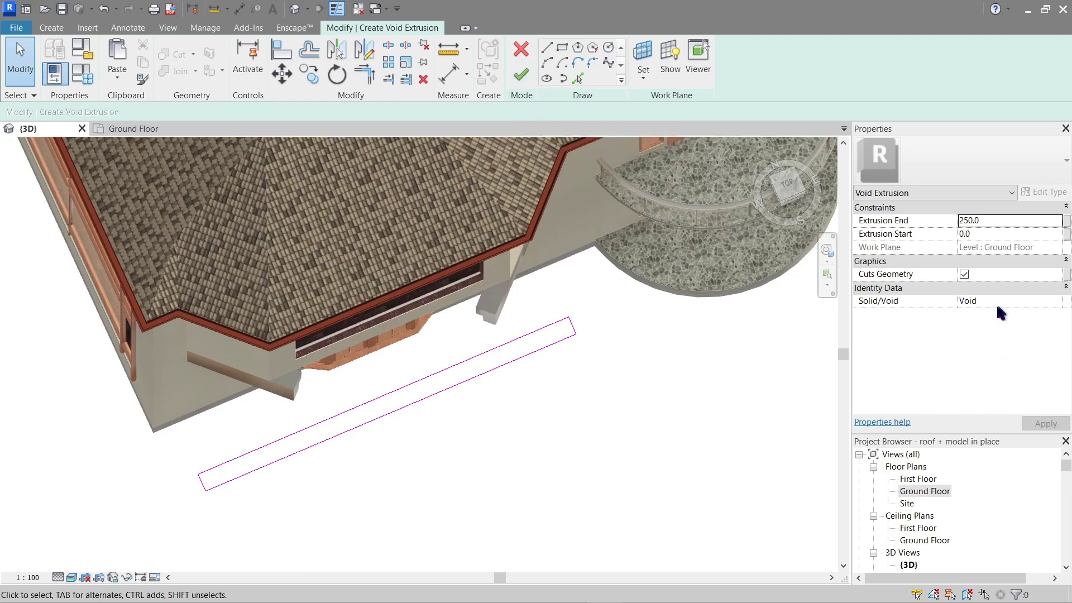
# Finish the void extrusion and stretch its top upward to an extrusion end of 3620.
pyautogui.click(1051, 304)
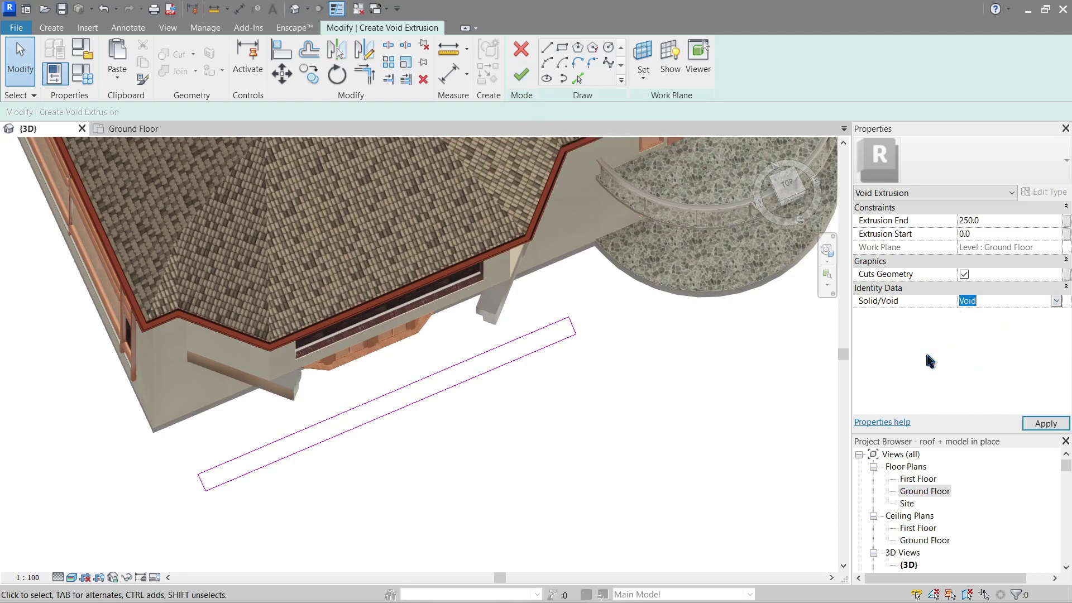
pyautogui.click(519, 78)
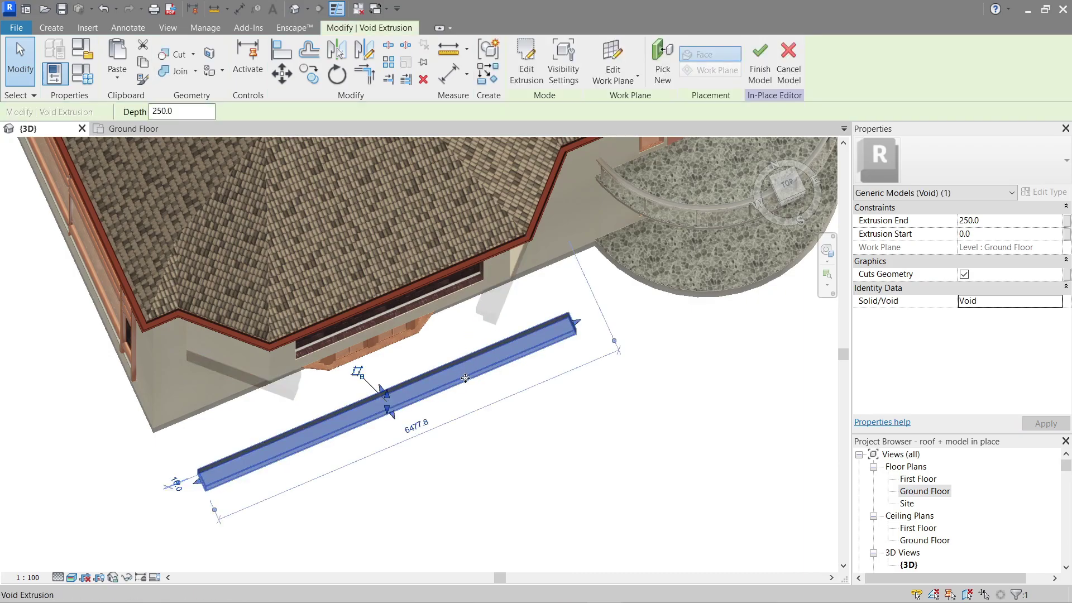
pyautogui.scroll(-1, 461, 393)
pyautogui.moveTo(499, 306)
pyautogui.keyDown('shift'); pyautogui.mouseDown(button='middle')
pyautogui.moveTo(518, 194)
pyautogui.moveTo(450, 459)
pyautogui.mouseUp(button='middle'); pyautogui.keyUp('shift')
pyautogui.scroll(4, 450, 460)
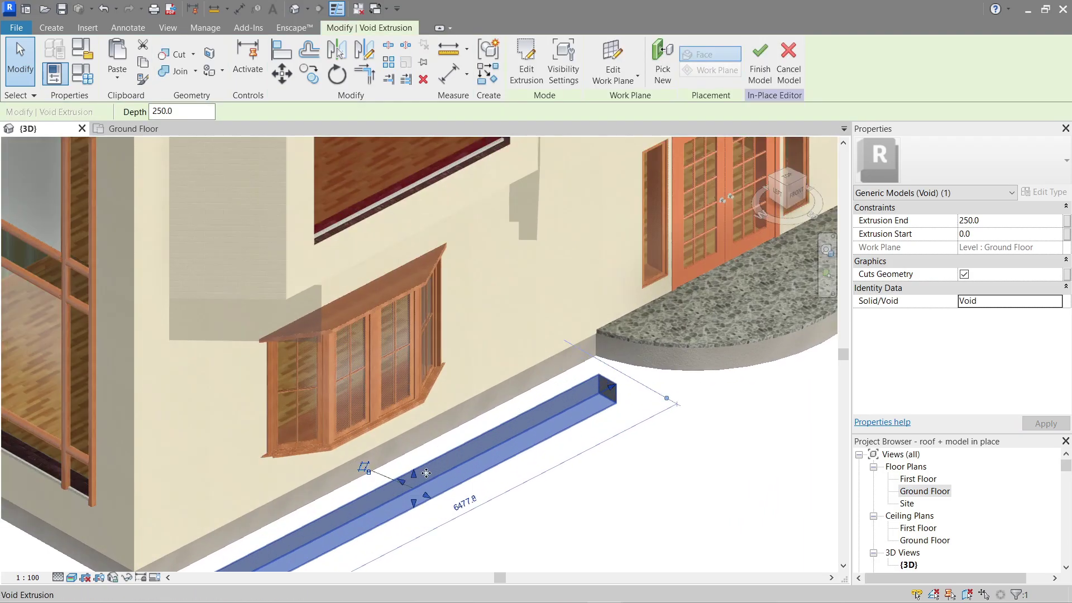
pyautogui.moveTo(410, 472); pyautogui.dragTo(400, 224)
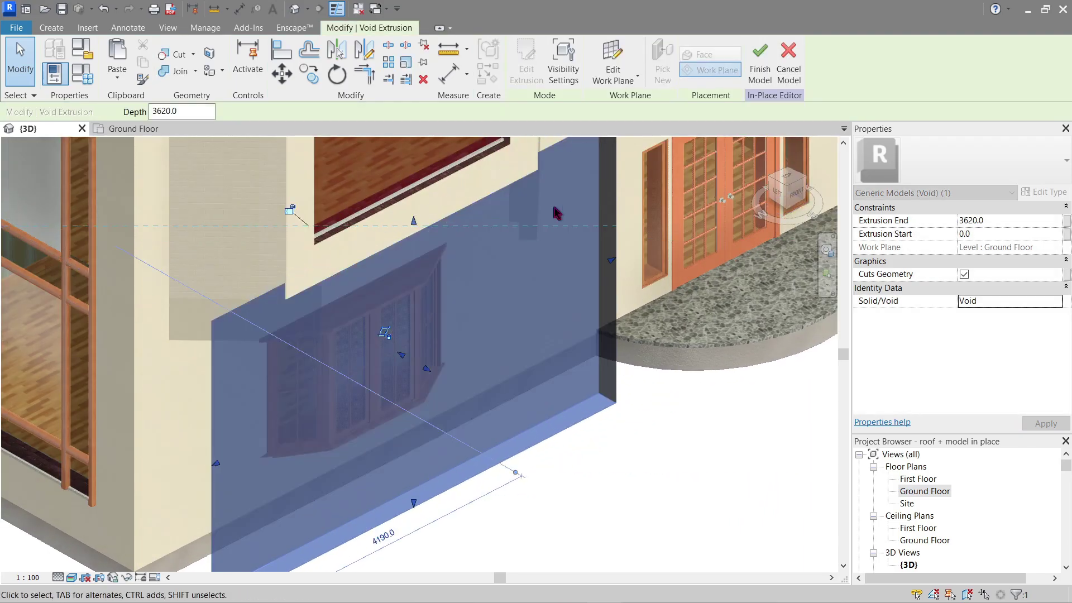
# In the front view, stretch the void around the trims to an extrusion end of 3823.3 and start of 2763.7.
pyautogui.click(796, 195)
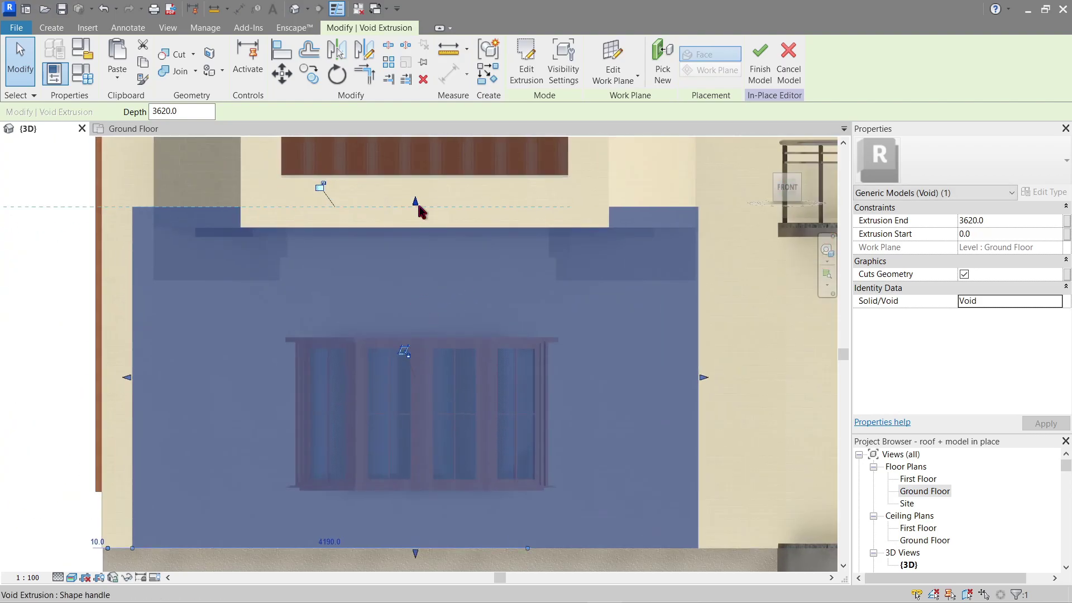
pyautogui.moveTo(419, 211); pyautogui.dragTo(415, 184)
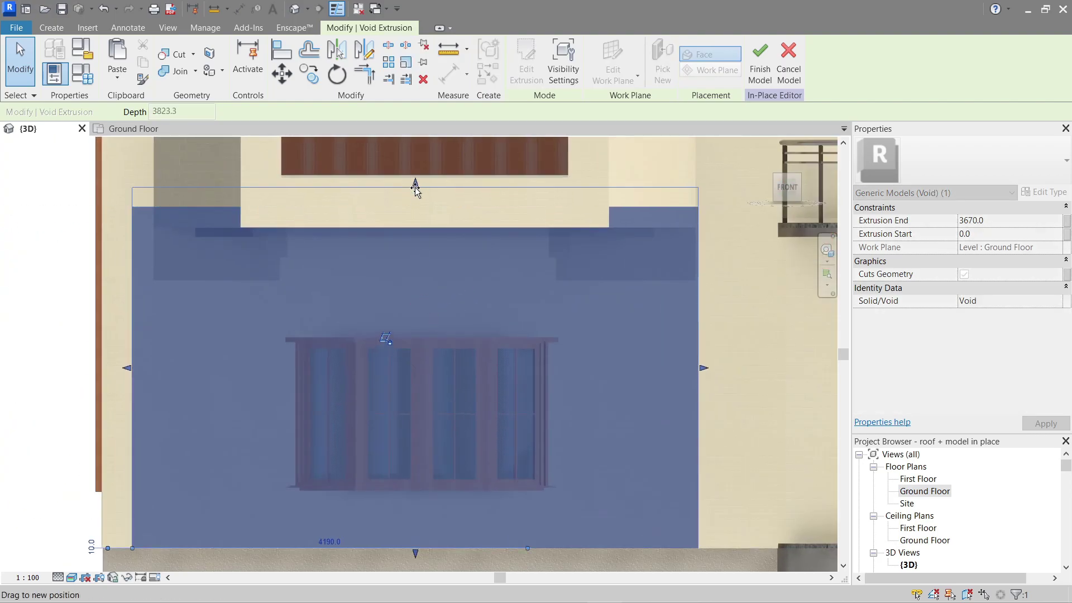
pyautogui.moveTo(417, 291); pyautogui.dragTo(418, 290)
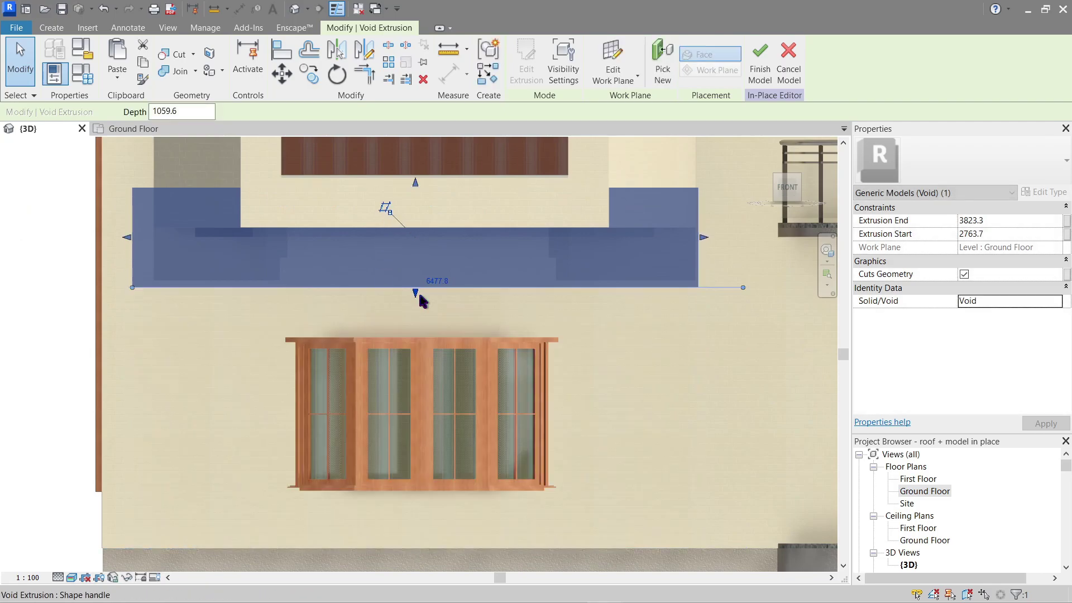
pyautogui.scroll(-2, 419, 302)
pyautogui.click(392, 315)
# Check the void's position against the trim ends and wall face from the side.
pyautogui.keyDown('shift'); pyautogui.moveTo(392, 315); pyautogui.dragTo(524, 390, button='middle'); pyautogui.keyUp('shift')
pyautogui.scroll(2, 438, 241)
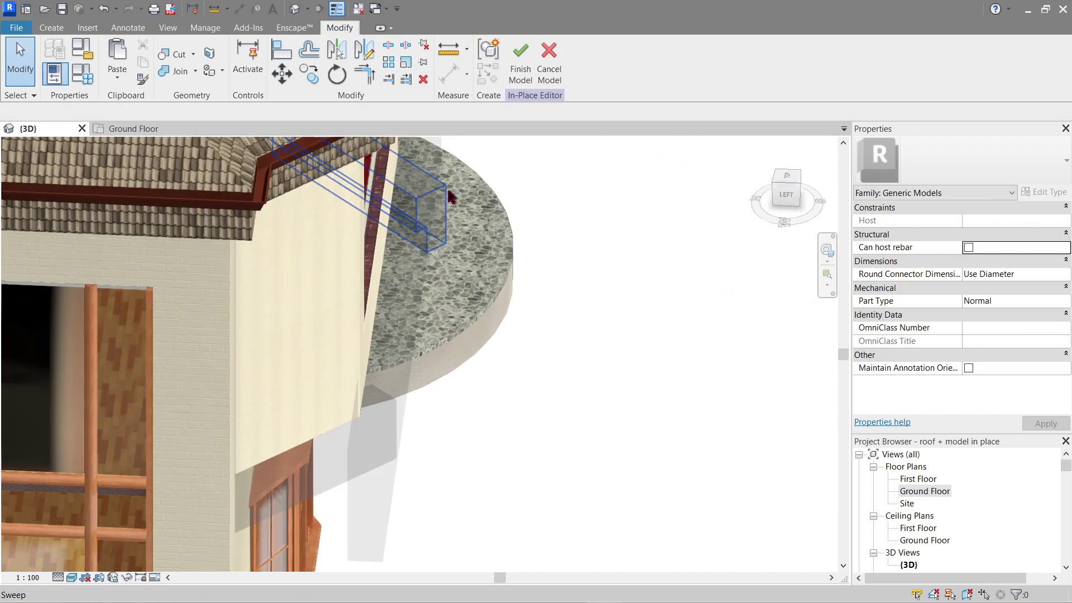
pyautogui.click(432, 295)
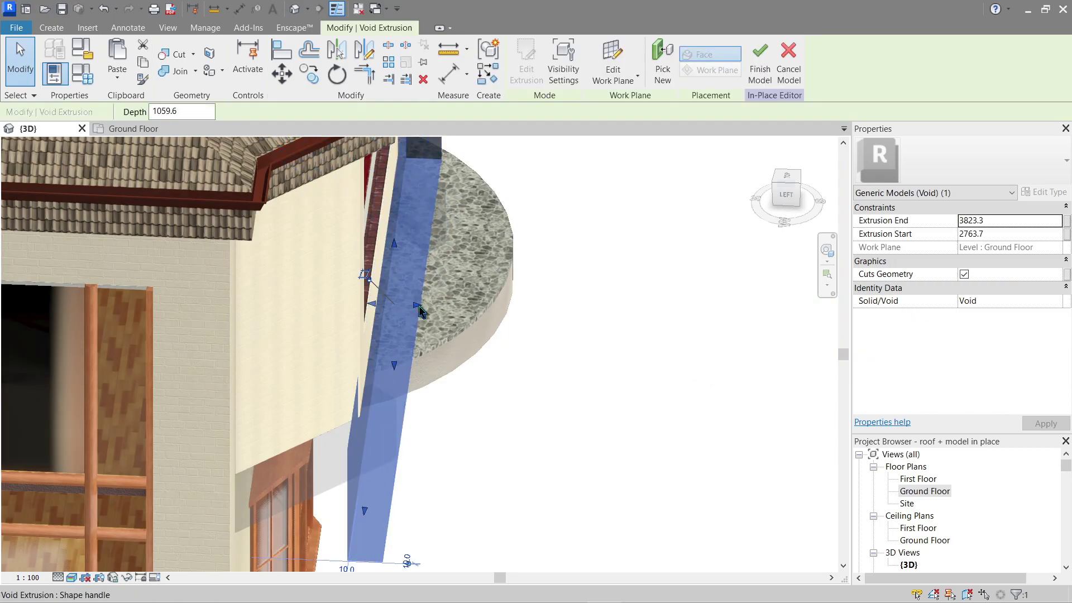
pyautogui.click(534, 318)
pyautogui.scroll(-1, 534, 317)
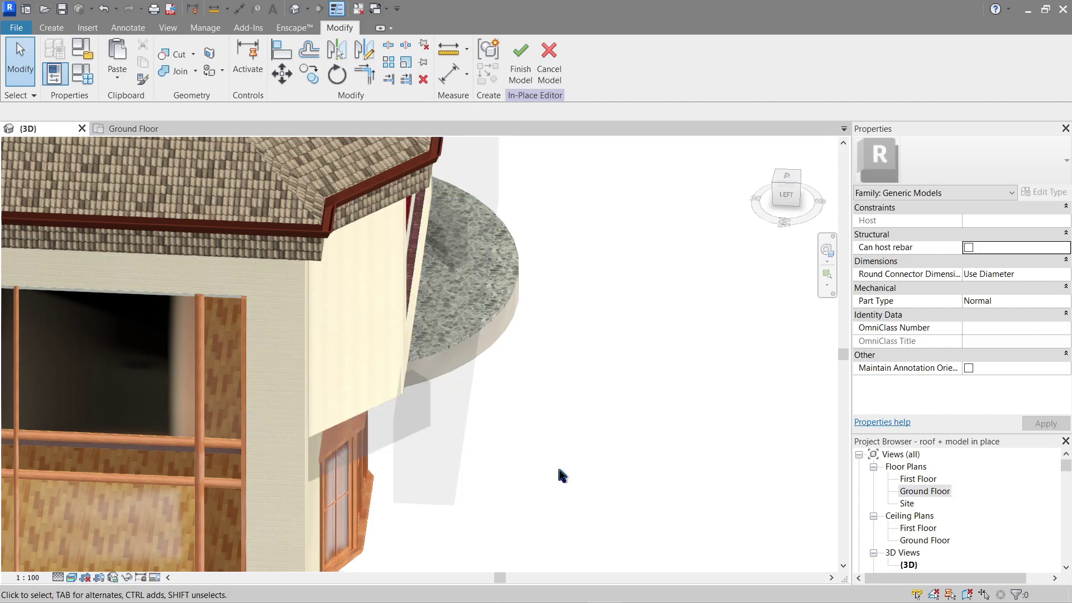
# Try to finish the in-place model with the void extrusion around the stepped trims.
pyautogui.keyDown('shift'); pyautogui.moveTo(559, 473); pyautogui.dragTo(489, 317, button='middle'); pyautogui.keyUp('shift')
pyautogui.click(520, 81)
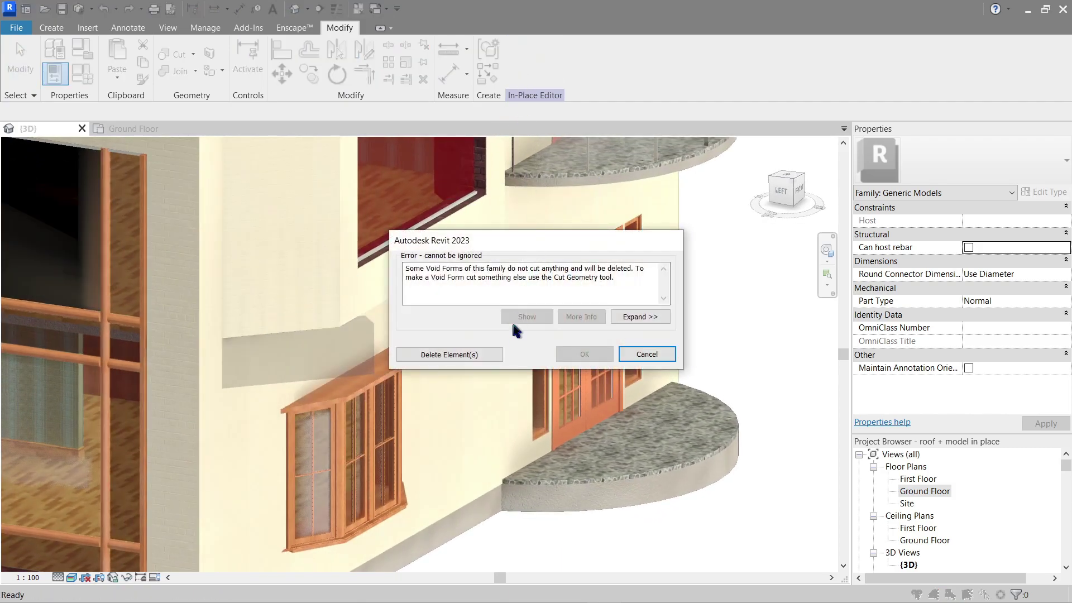
pyautogui.click(652, 358)
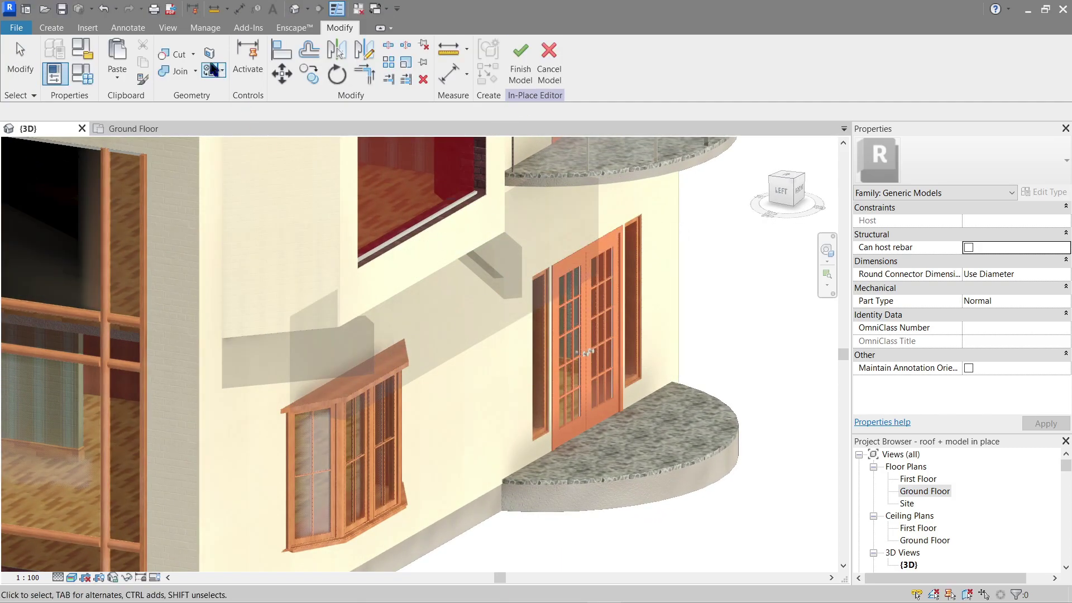
# Cut the stepped trims on both sides of the wall box with the void extrusion using Cut Geometry.
pyautogui.click(186, 66)
pyautogui.click(289, 371)
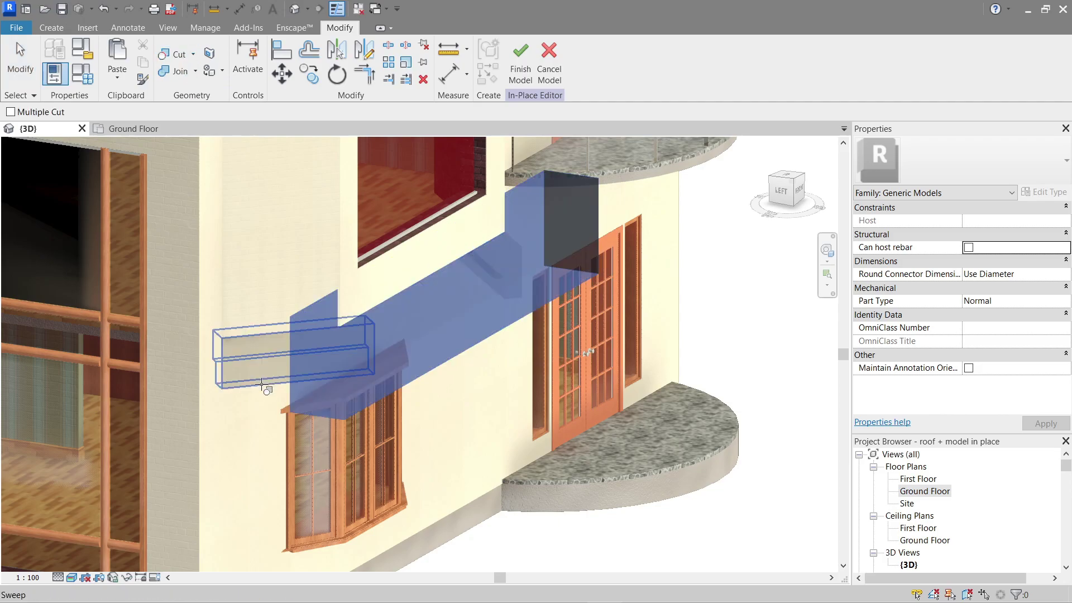
pyautogui.click(486, 376)
pyautogui.moveTo(486, 376); pyautogui.dragTo(379, 400, button='middle')
pyautogui.click(439, 279)
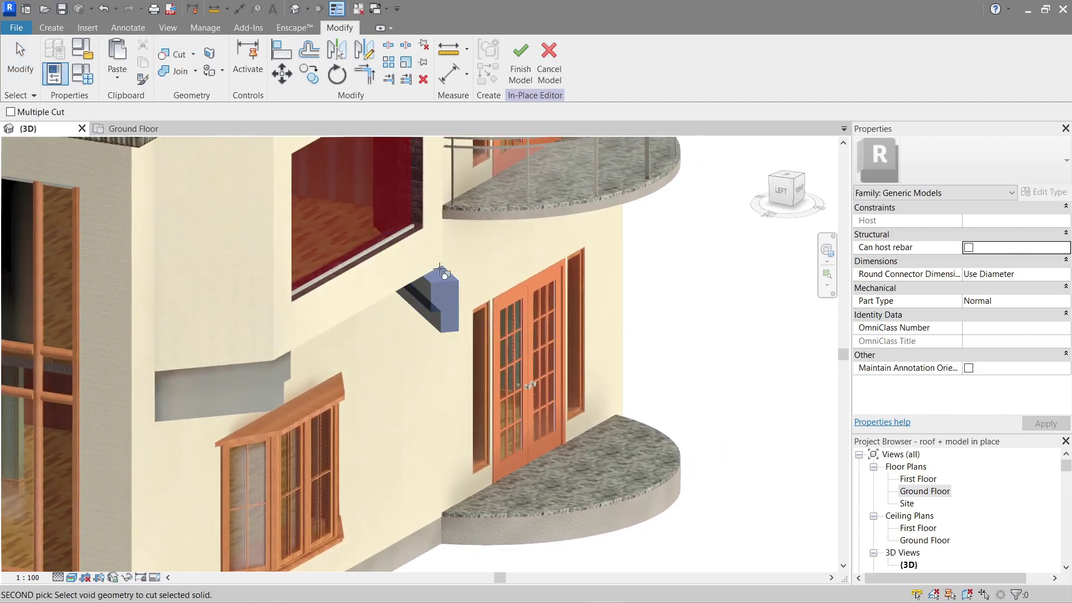
pyautogui.keyDown('shift'); pyautogui.moveTo(438, 313); pyautogui.dragTo(250, 371, button='middle'); pyautogui.keyUp('shift')
pyautogui.click(235, 330)
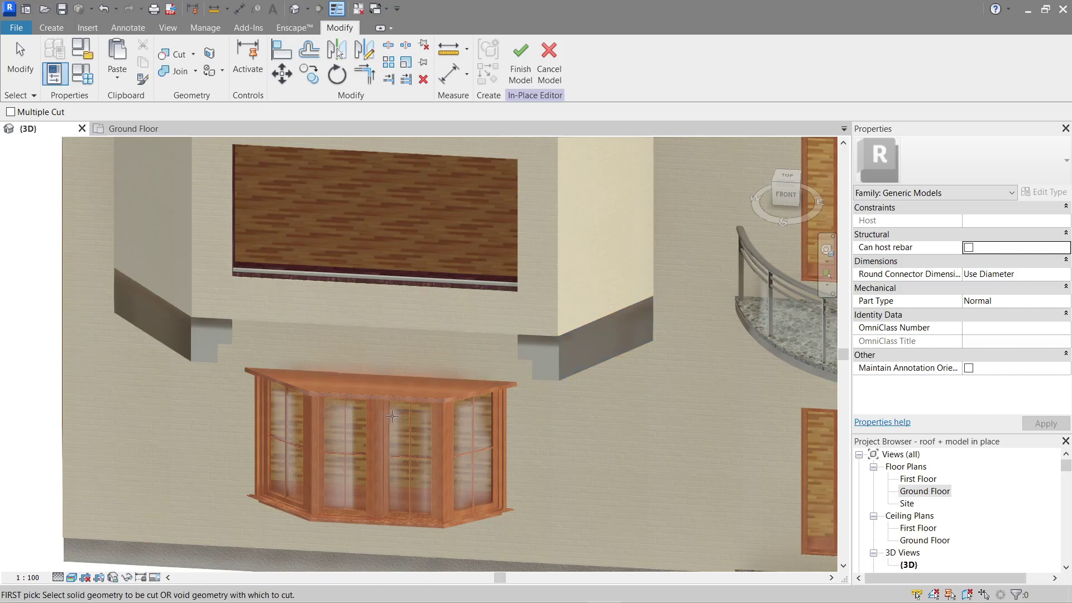
pyautogui.press('Escape')
pyautogui.scroll(-1, 360, 450)
pyautogui.keyDown('shift'); pyautogui.moveTo(360, 450); pyautogui.dragTo(458, 448, button='middle'); pyautogui.keyUp('shift')
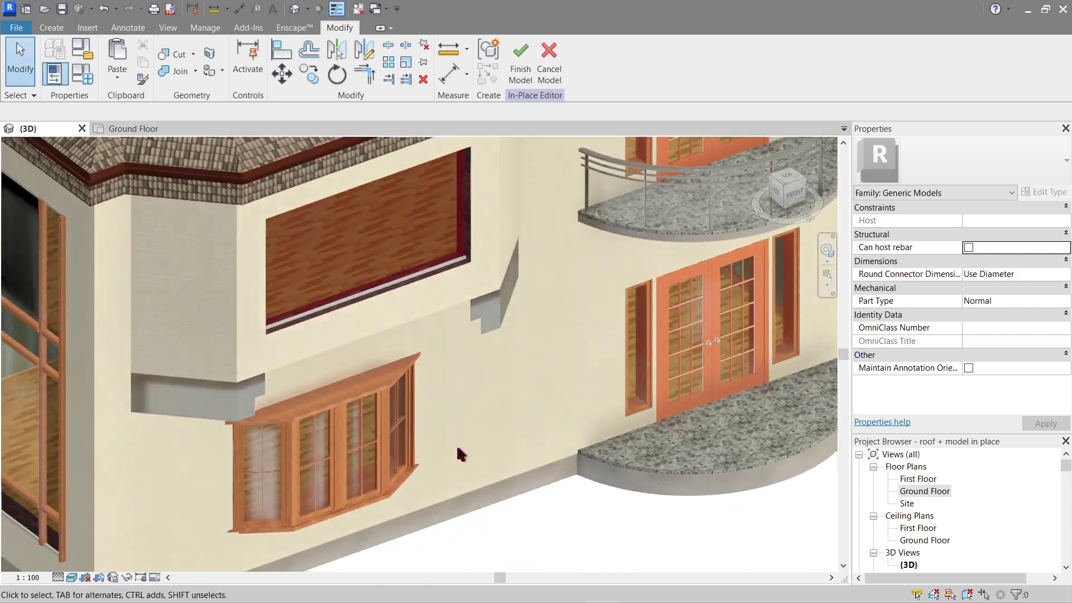
pyautogui.click(519, 285)
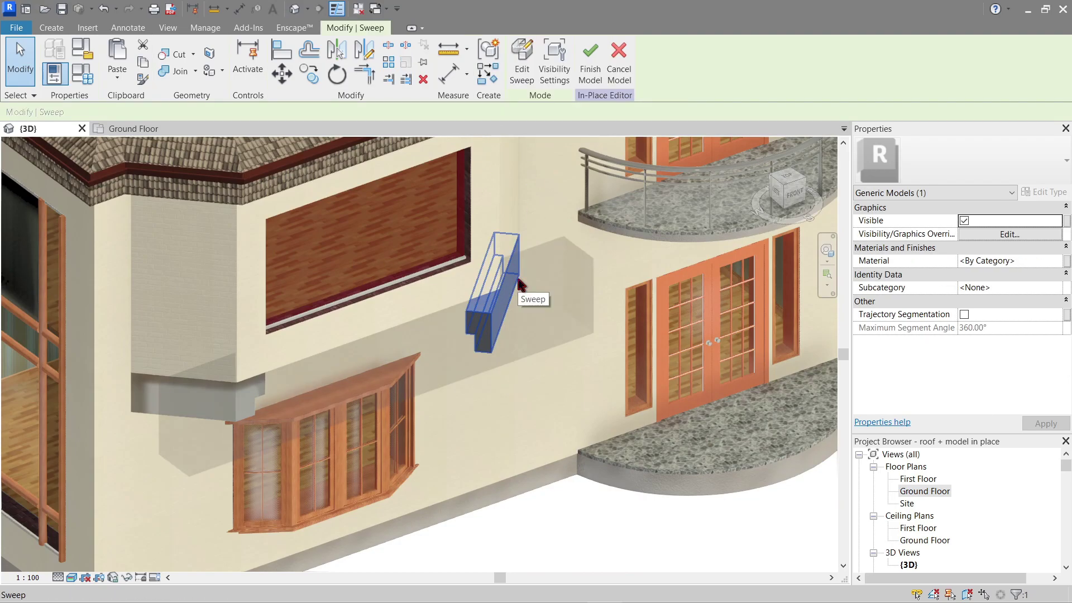
pyautogui.click(1056, 264)
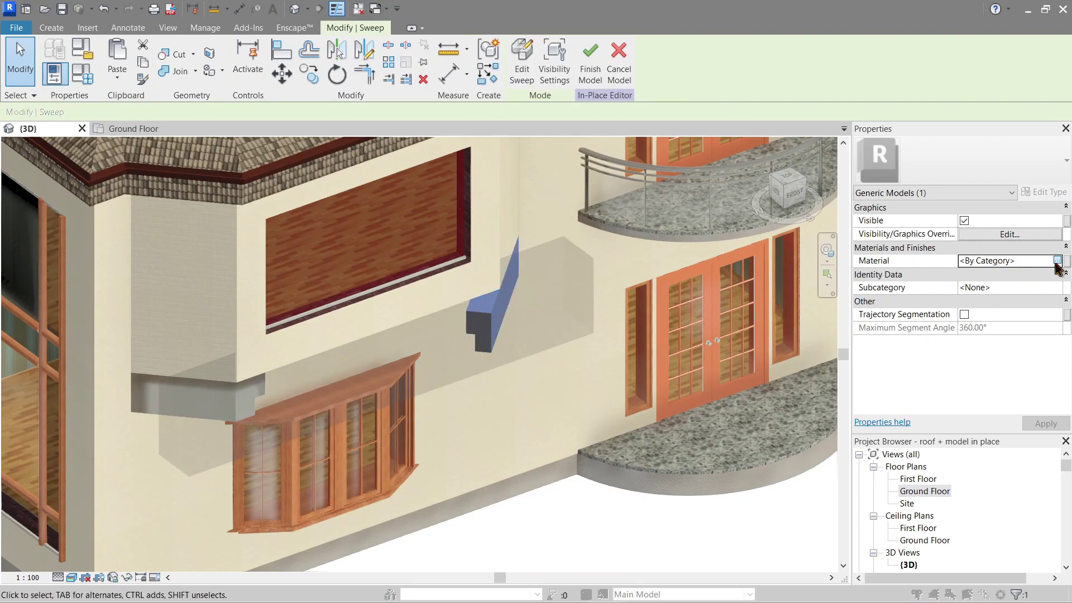
pyautogui.click(1057, 260)
pyautogui.moveTo(523, 115); pyautogui.dragTo(701, 125)
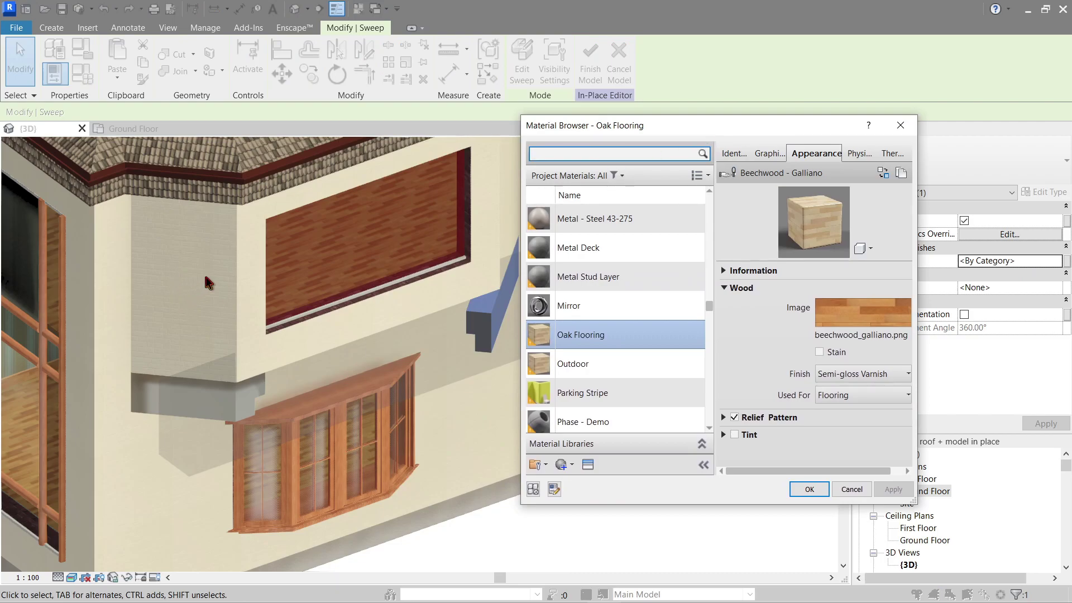
pyautogui.press('Escape')
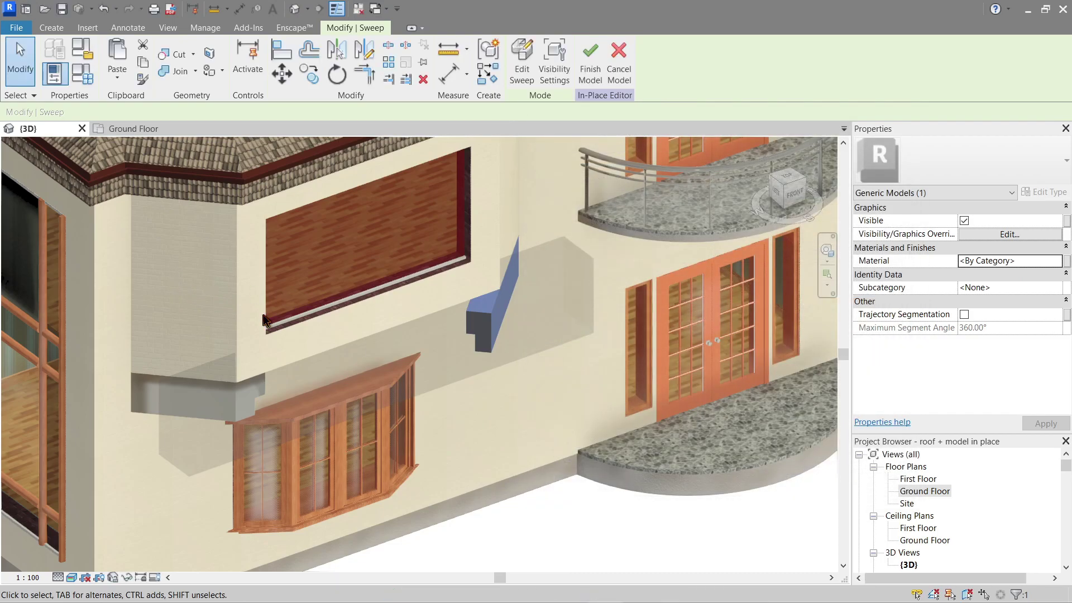
# Finish the in-place model and check the structure layer's material in the type of the painted wall above the trim.
pyautogui.click(589, 73)
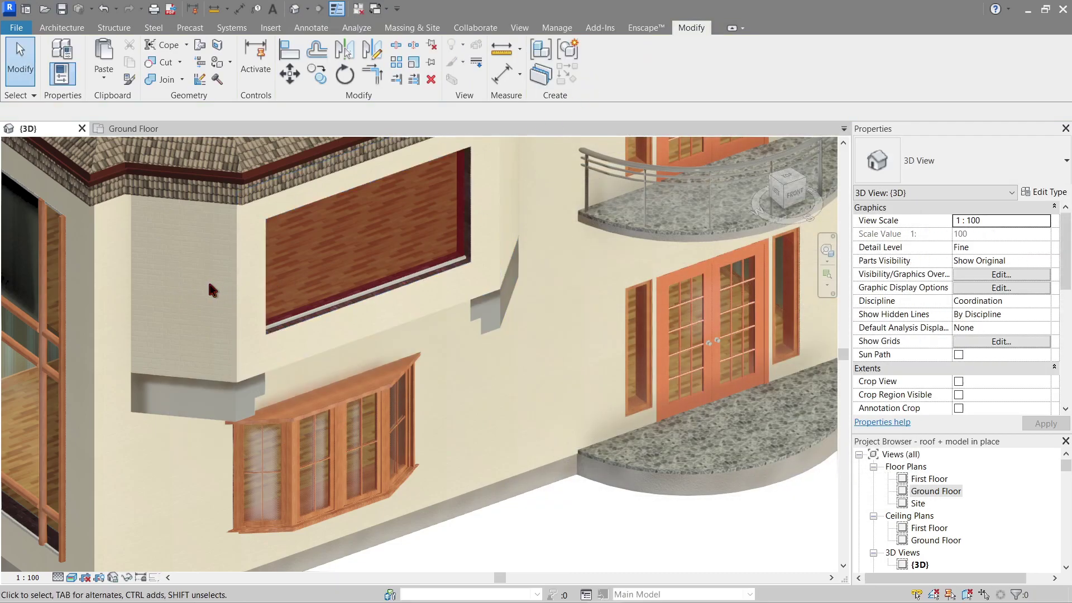
pyautogui.click(233, 244)
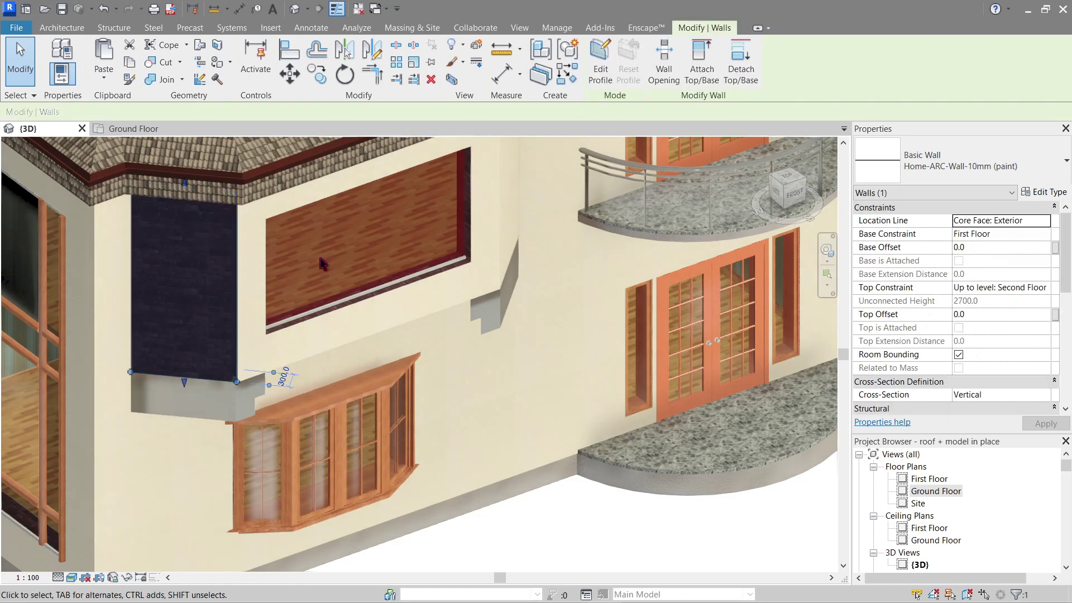
pyautogui.click(1044, 195)
pyautogui.click(907, 165)
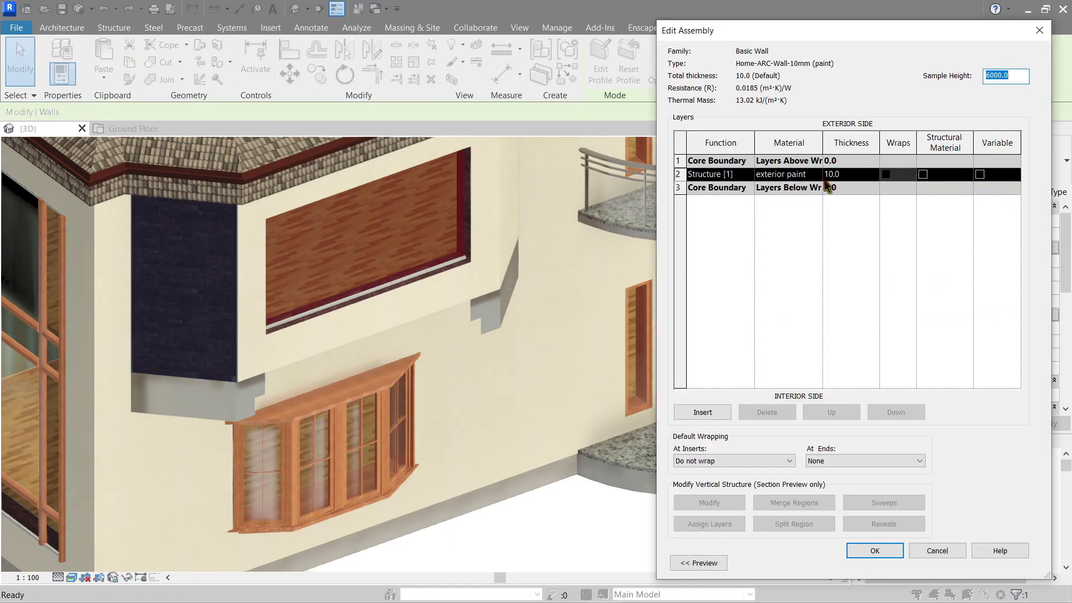
pyautogui.click(803, 174)
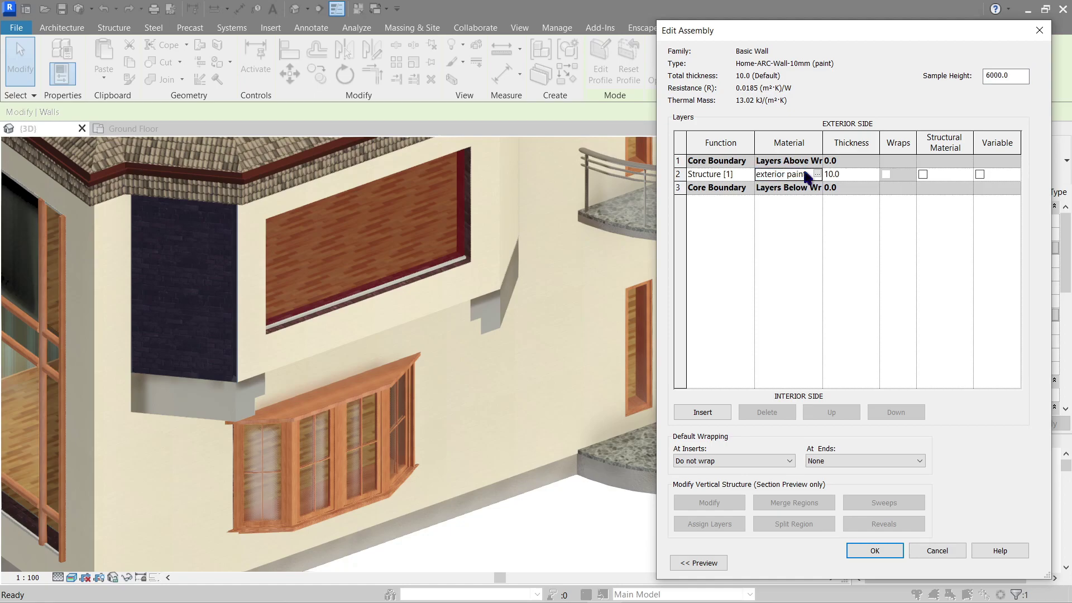
pyautogui.press('Escape')
pyautogui.press('Escape')
# Reopen the trims for in-place editing, set the material of both stepped sweeps to exterior paint, and finish the model.
pyautogui.click(498, 313)
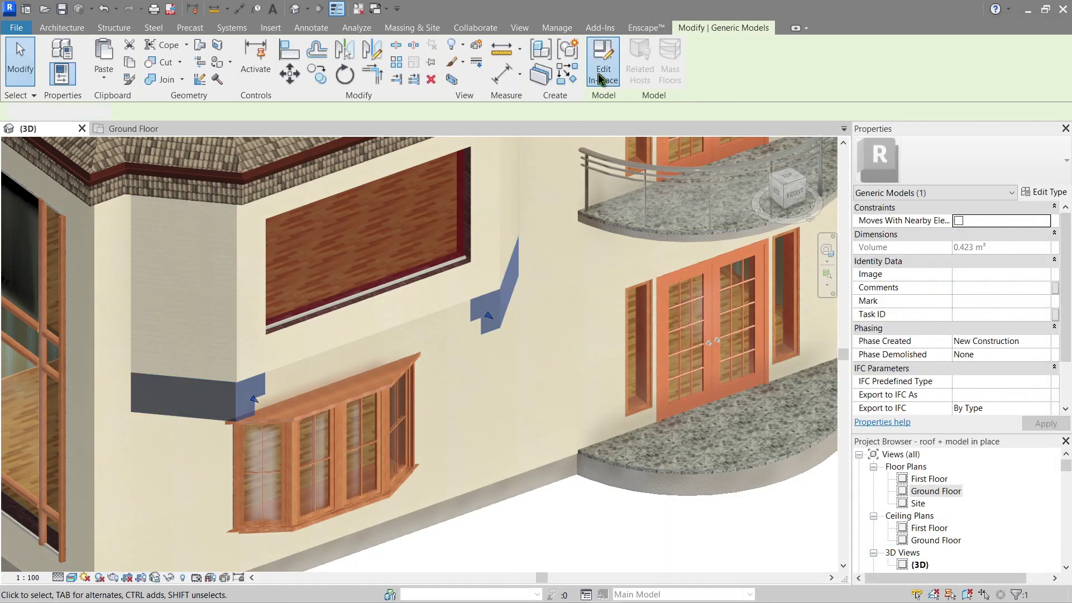
pyautogui.click(598, 76)
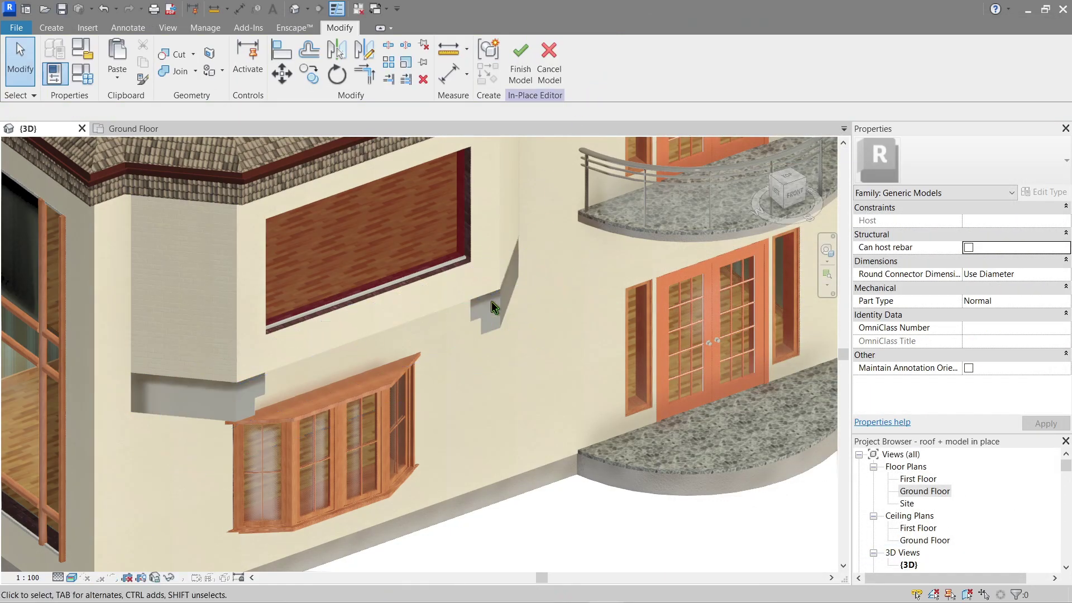
pyautogui.click(492, 304)
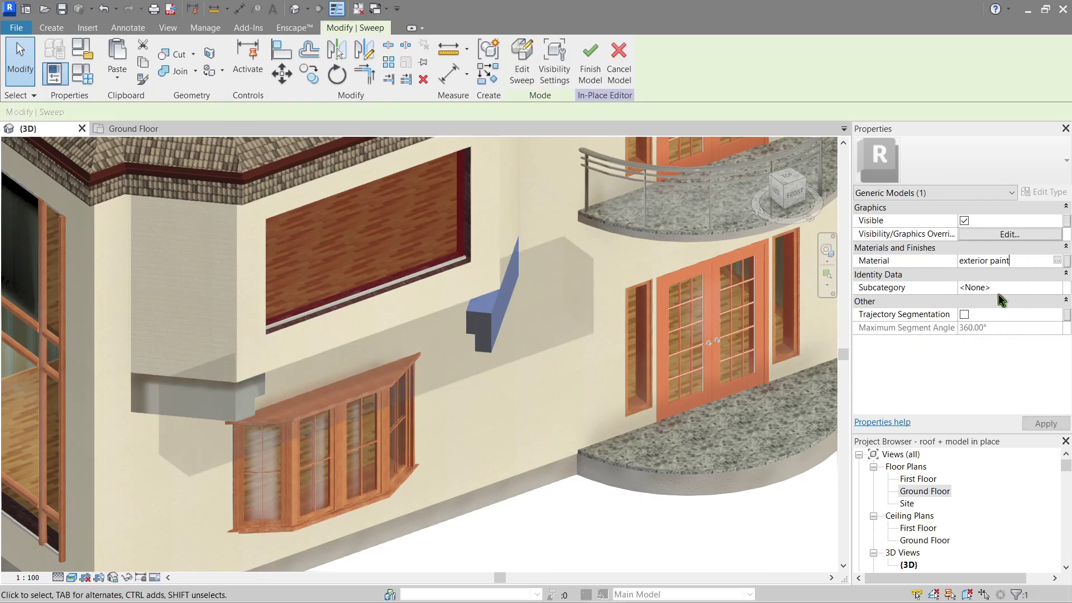
pyautogui.click(694, 499)
pyautogui.click(227, 415)
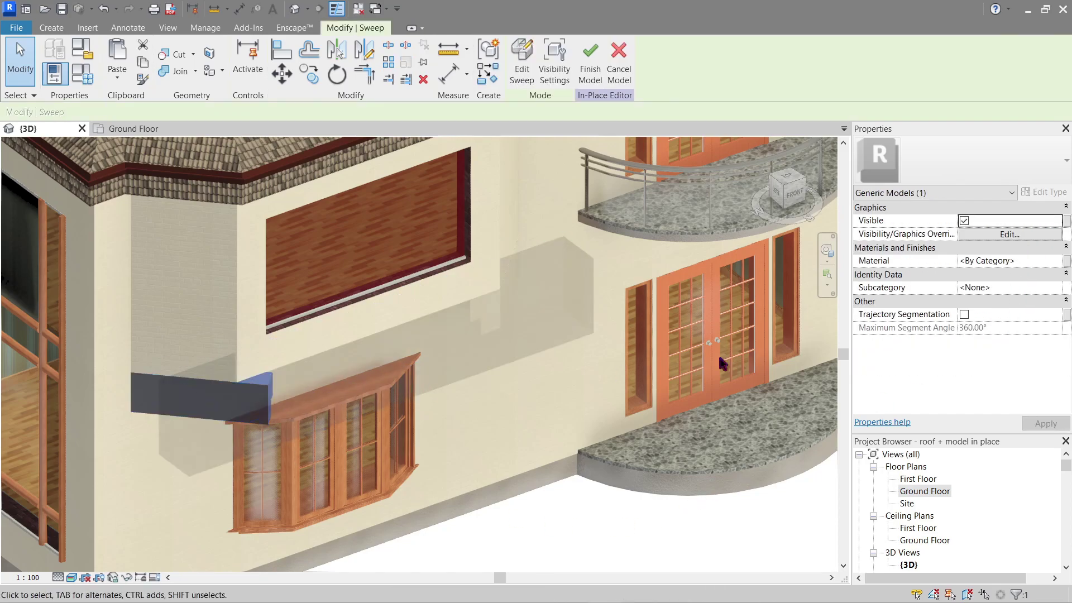
pyautogui.click(1021, 260)
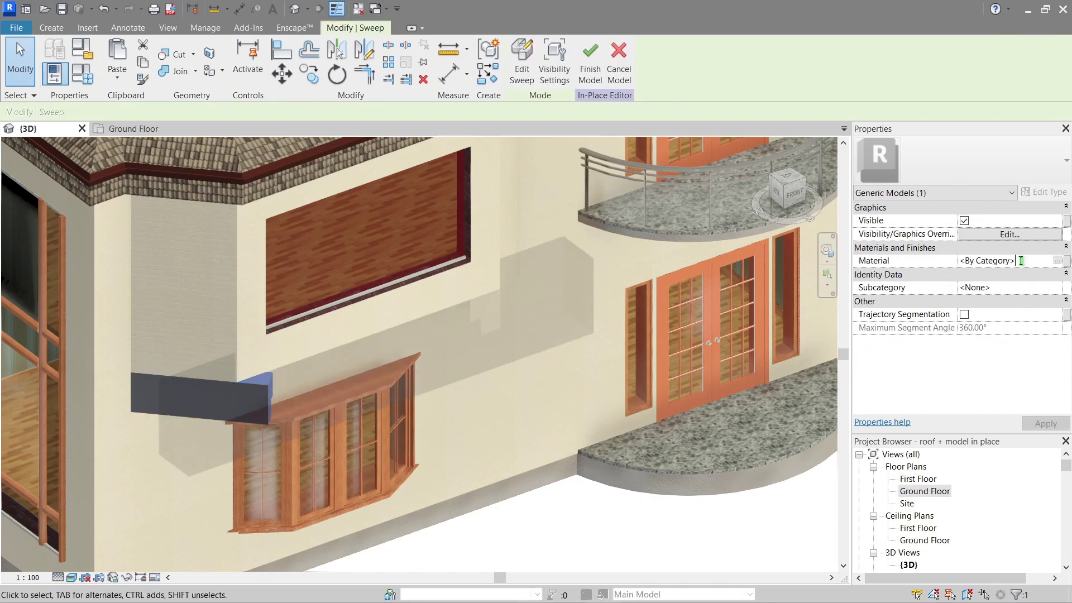
pyautogui.click(590, 67)
# Examine the painted trims beneath the wall box from the front, from below and in the overall view of the house.
pyautogui.scroll(-5, 532, 501)
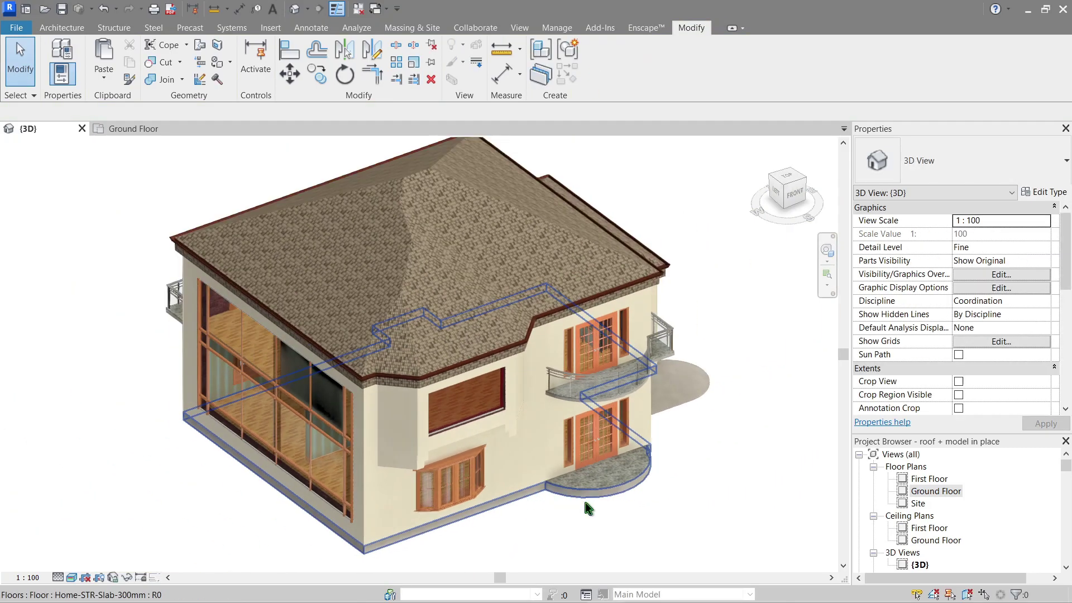
pyautogui.keyDown('shift'); pyautogui.moveTo(440, 461); pyautogui.dragTo(389, 417, button='middle'); pyautogui.keyUp('shift')
pyautogui.scroll(3, 350, 395)
pyautogui.keyDown('shift'); pyautogui.moveTo(366, 457); pyautogui.dragTo(416, 324, button='middle'); pyautogui.keyUp('shift')
pyautogui.click(797, 188)
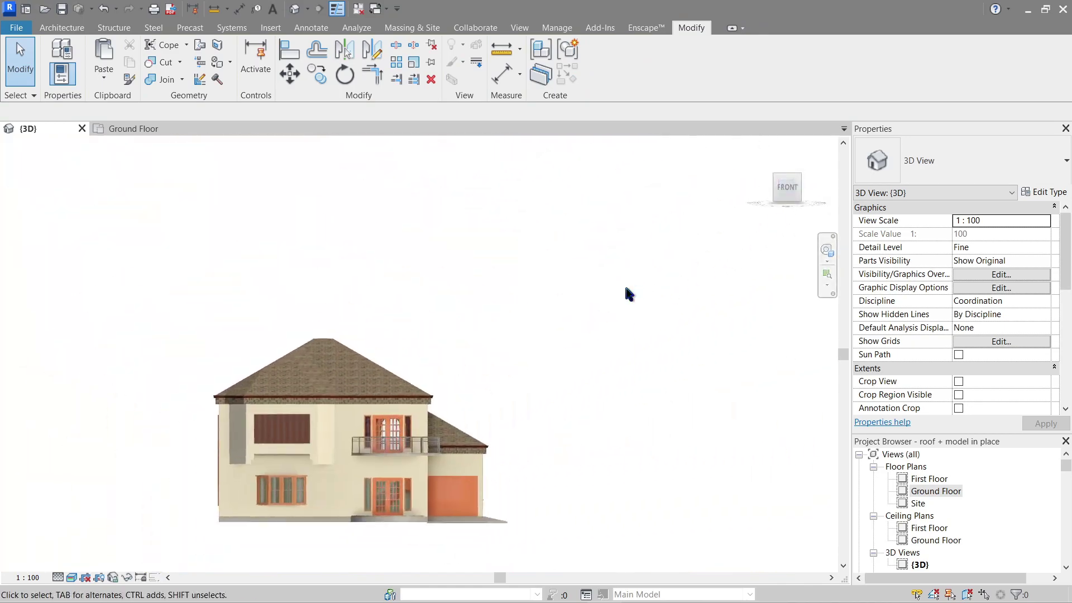
pyautogui.scroll(6, 335, 378)
pyautogui.moveTo(510, 375); pyautogui.dragTo(591, 414, button='middle')
pyautogui.scroll(-4, 474, 450)
pyautogui.moveTo(662, 436); pyautogui.dragTo(435, 486, button='middle')
pyautogui.scroll(-3, 435, 486)
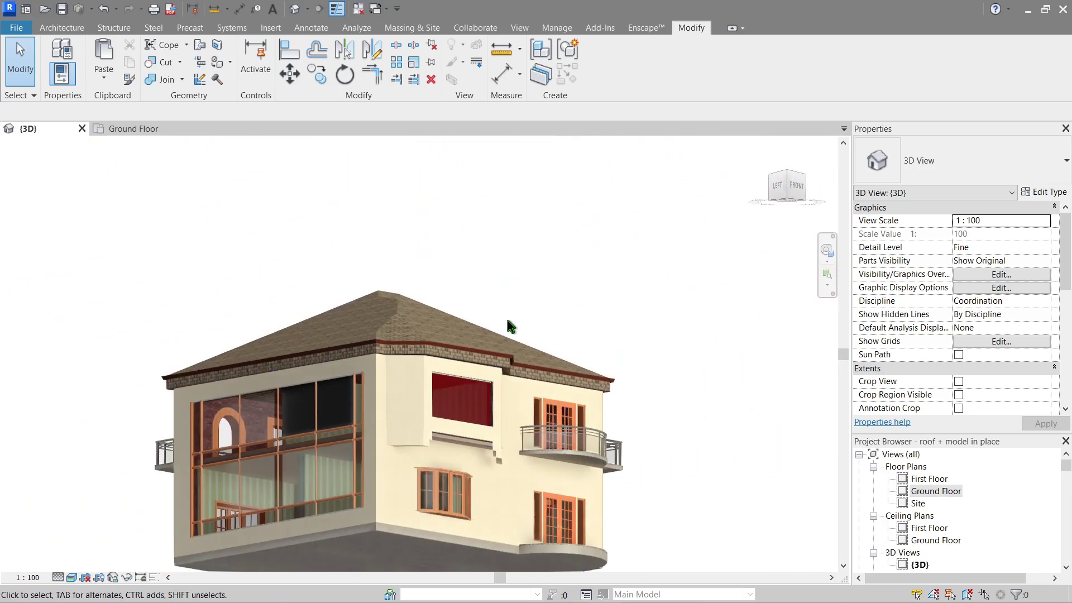
pyautogui.keyDown('shift'); pyautogui.moveTo(508, 326); pyautogui.dragTo(575, 254, button='middle'); pyautogui.keyUp('shift')
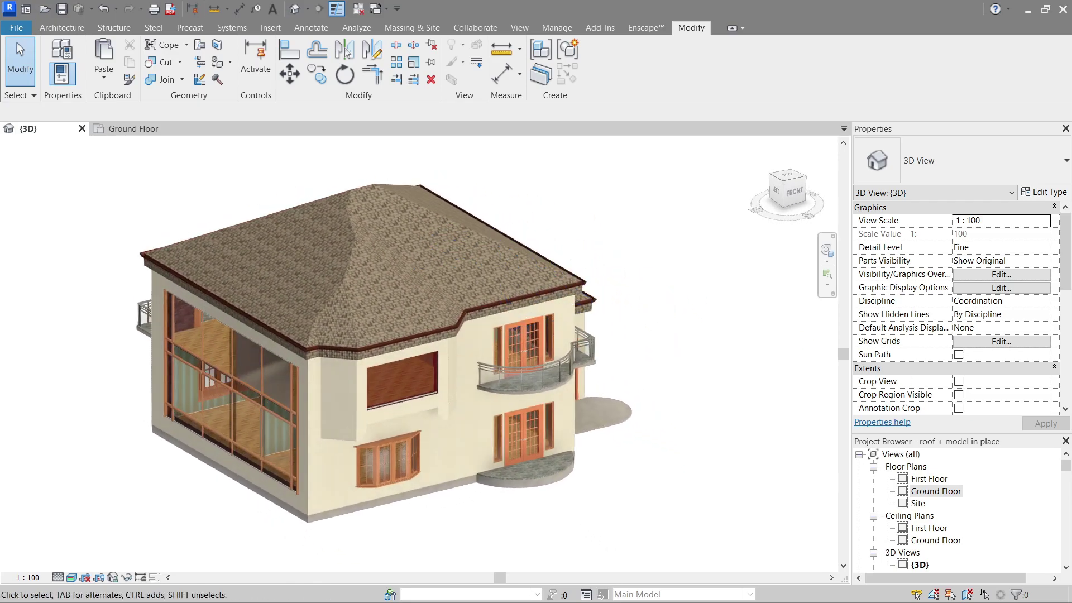